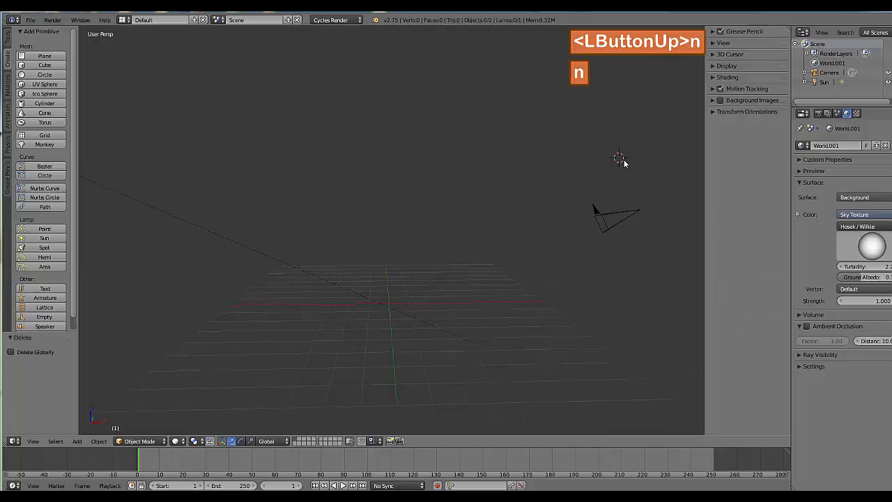
Enable background images for the viewport and load hd3.jpg from the HairDryer folder as a new one
key(n)
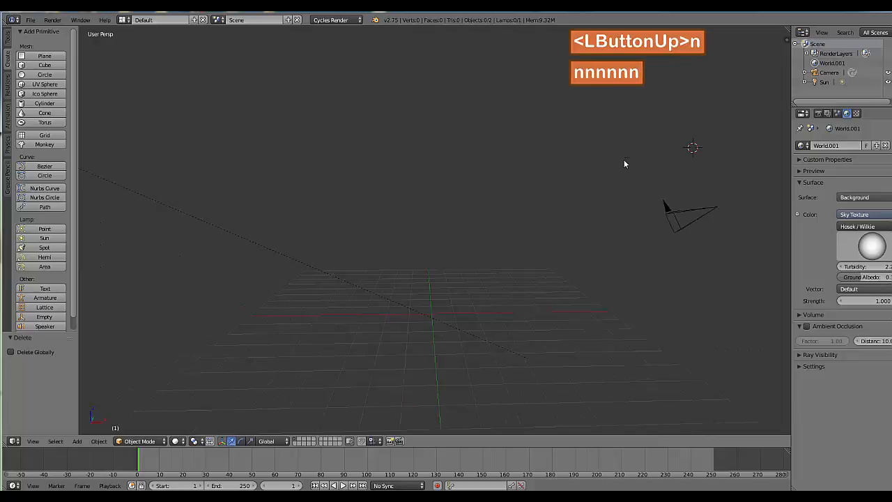
key(n)
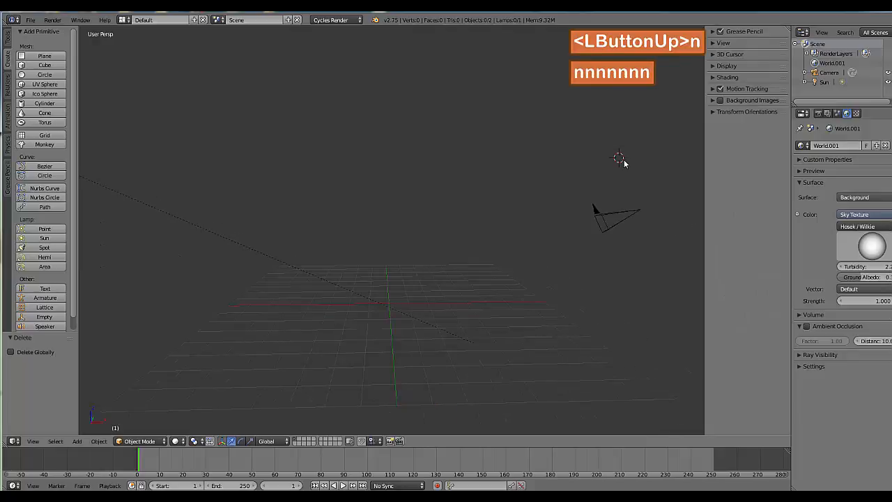
click(716, 100)
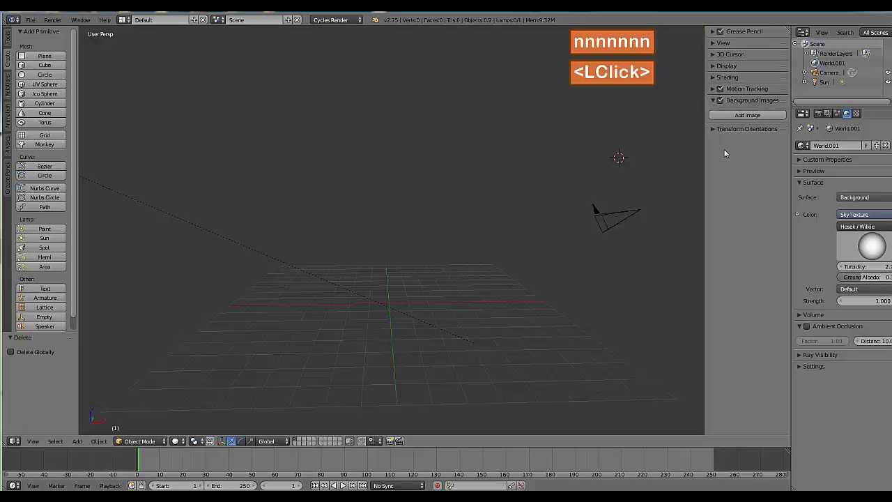
click(747, 115)
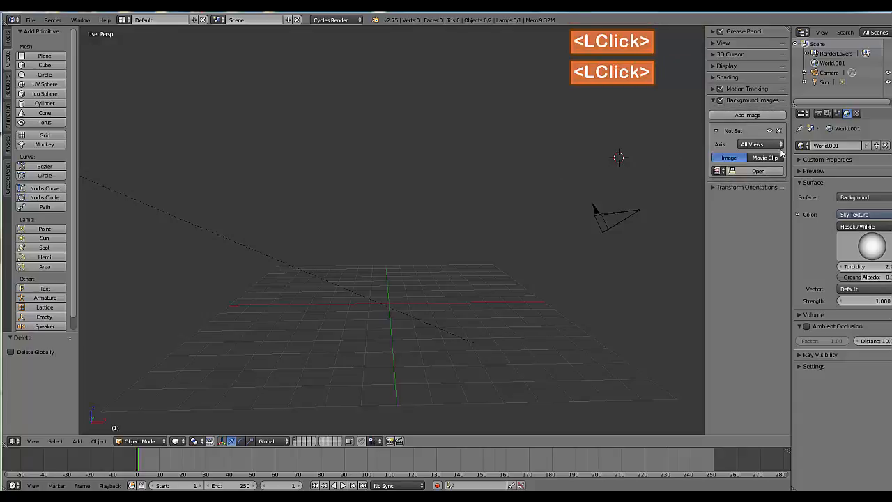
click(763, 172)
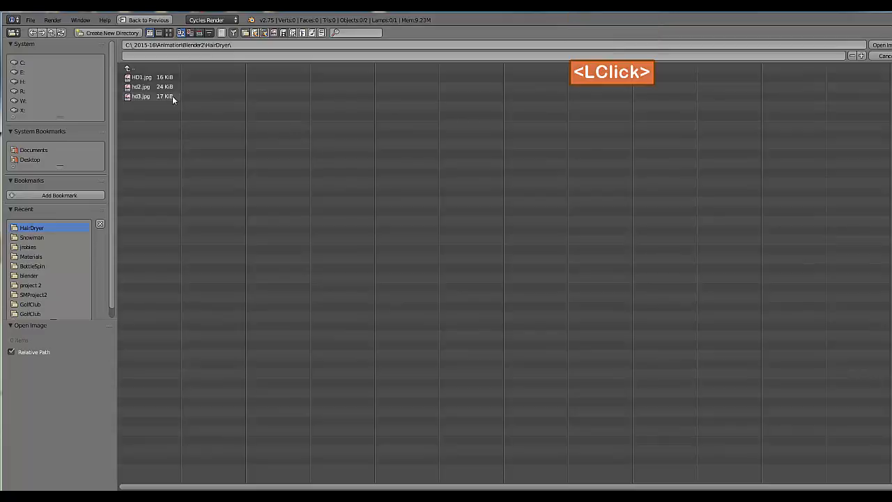
click(168, 32)
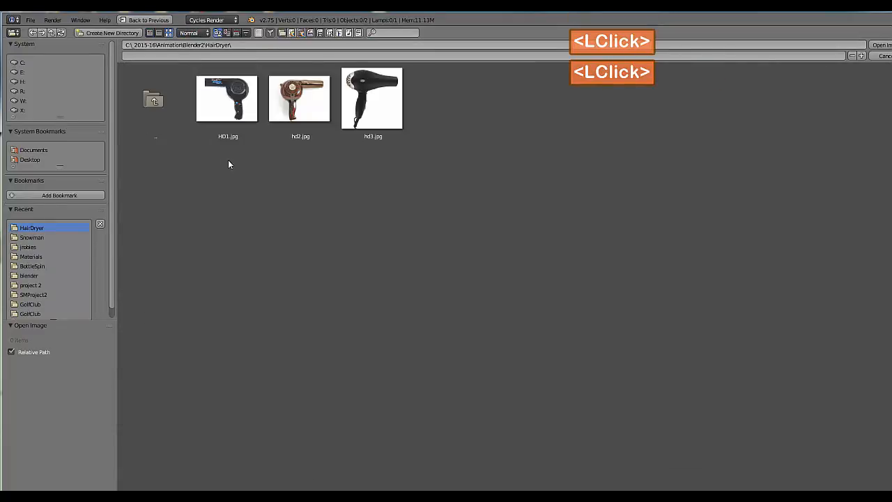
double_click(372, 102)
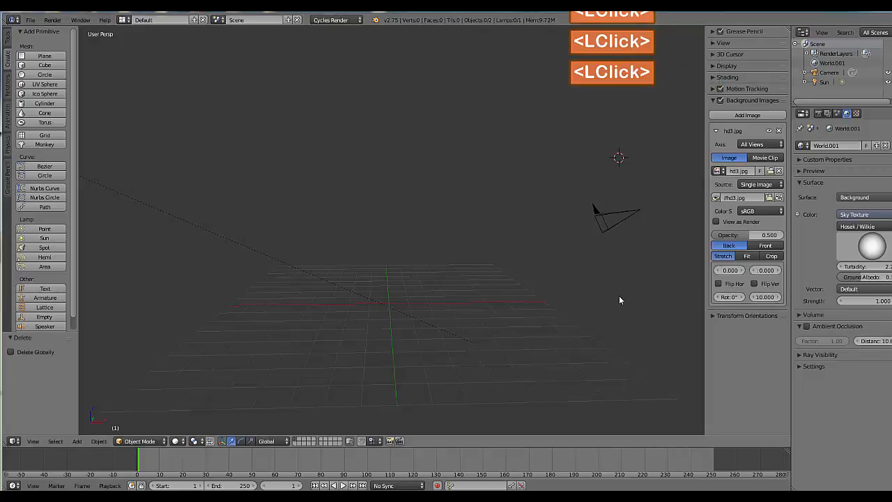
Examine the background image in front, right and top orthographic views, finishing in the front orthographic view
key(KP_1)
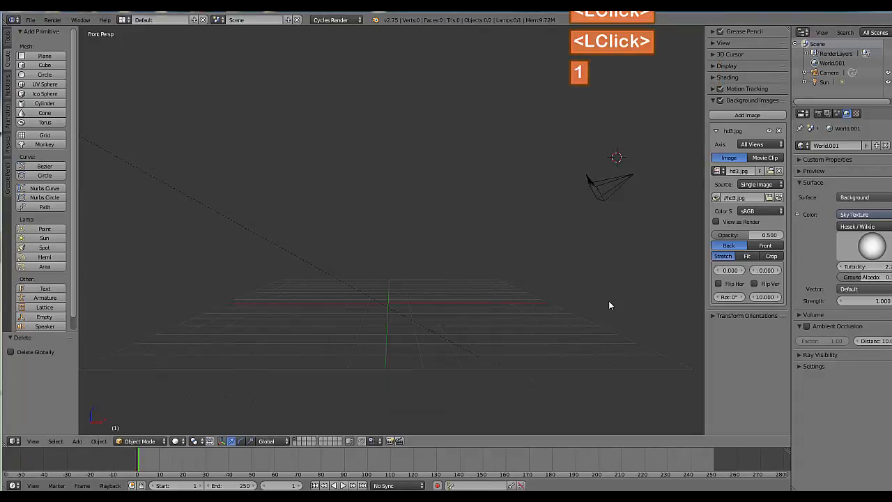
key(KP_5)
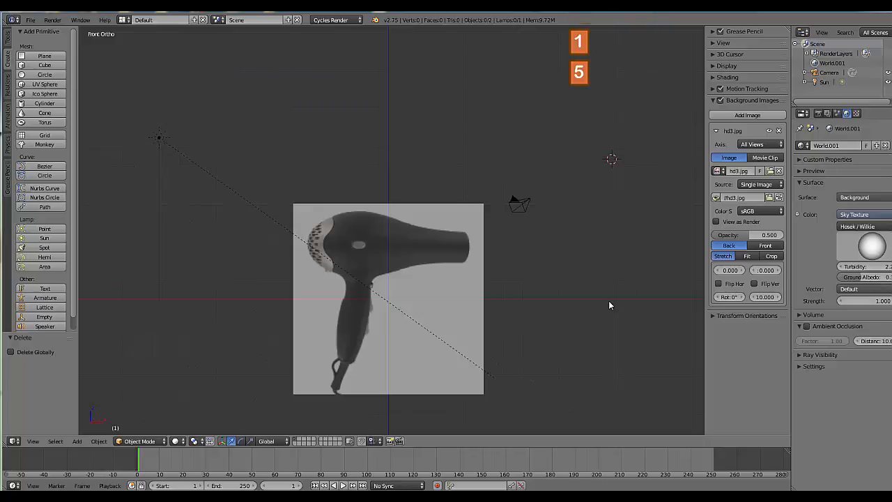
key(KP_5)
key(KP_5)
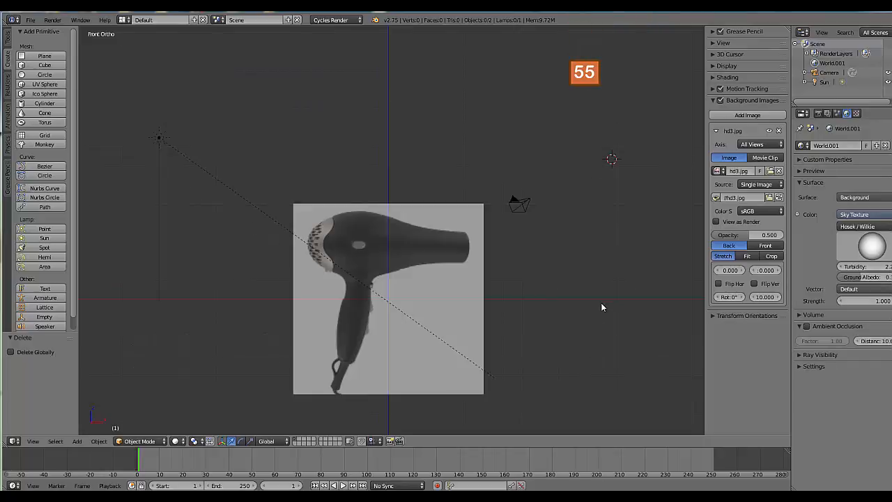
key(KP_1)
key(KP_3)
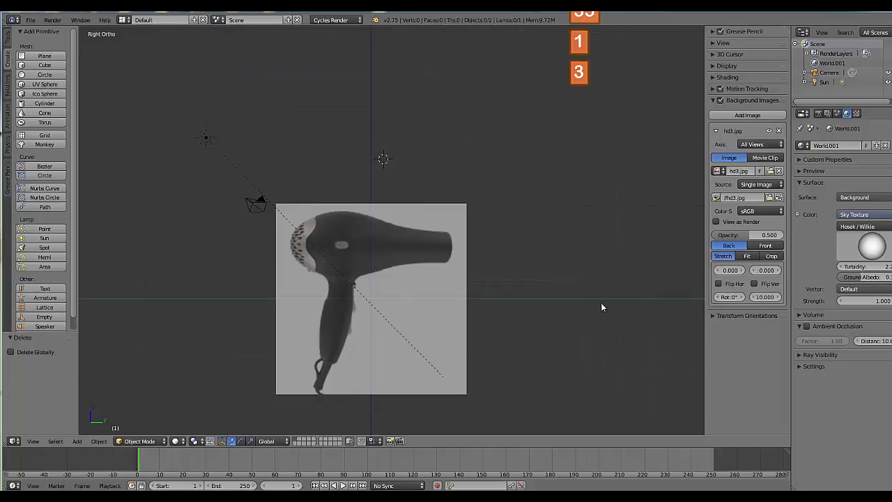
key(KP_7)
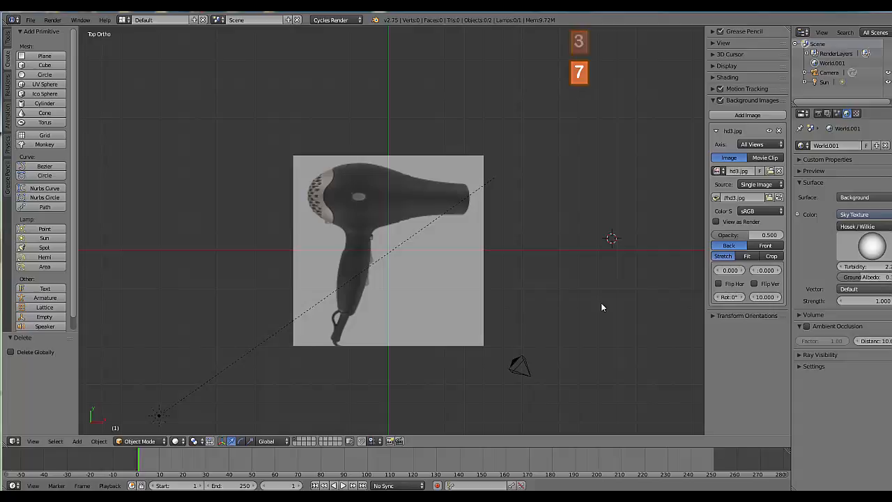
key(KP_1)
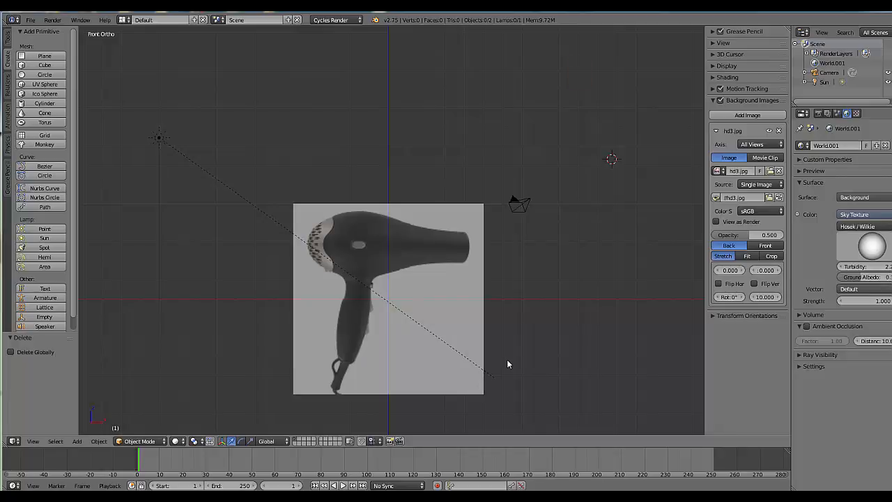
Set the background image's rotation to 90°
click(724, 297)
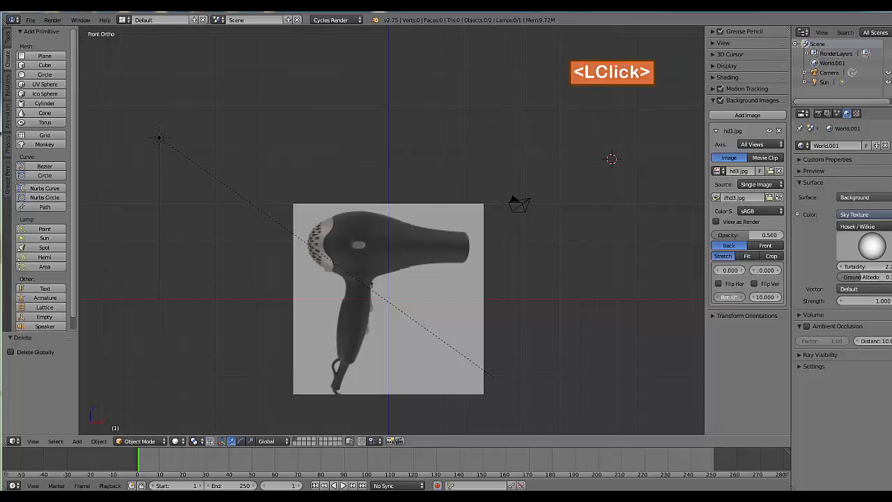
text(90)
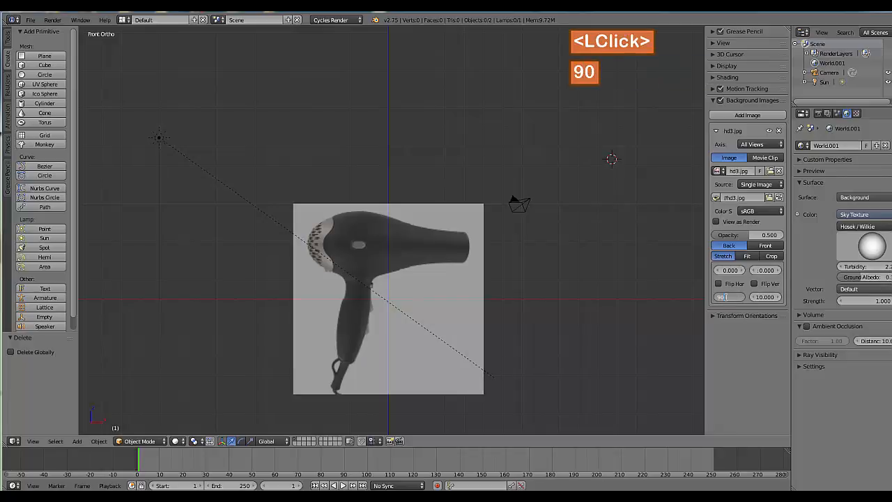
key(Return)
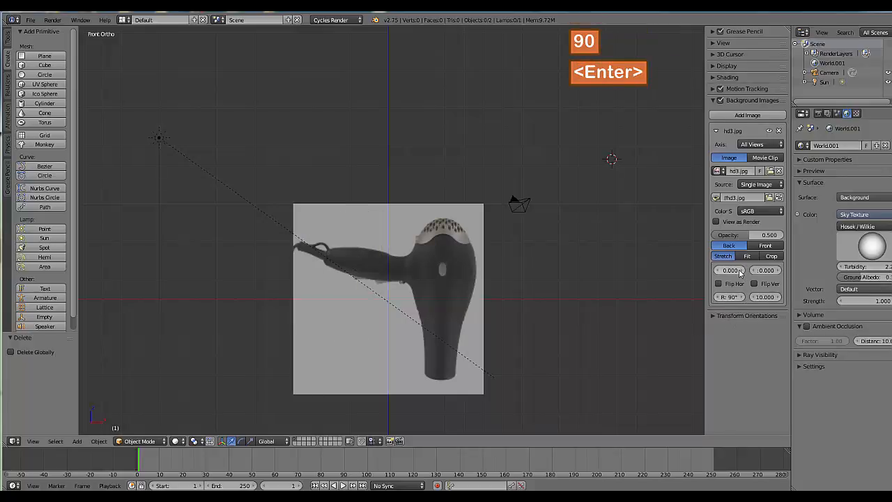
Set the background image's offset to X -2.800 and Y 4.200, and save over the existing blend file
drag(730, 270, 667, 270)
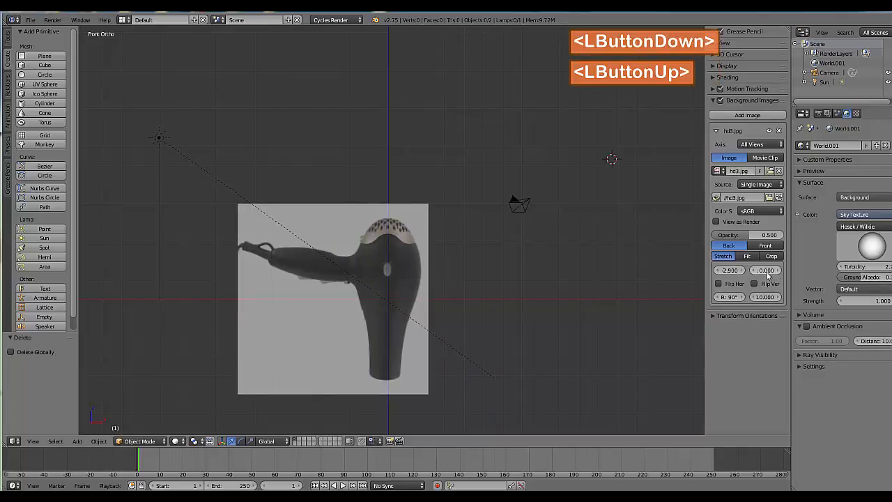
mouse_move(765, 271)
mouse_down()
mouse_move(850, 271)
mouse_move(765, 270)
mouse_up()
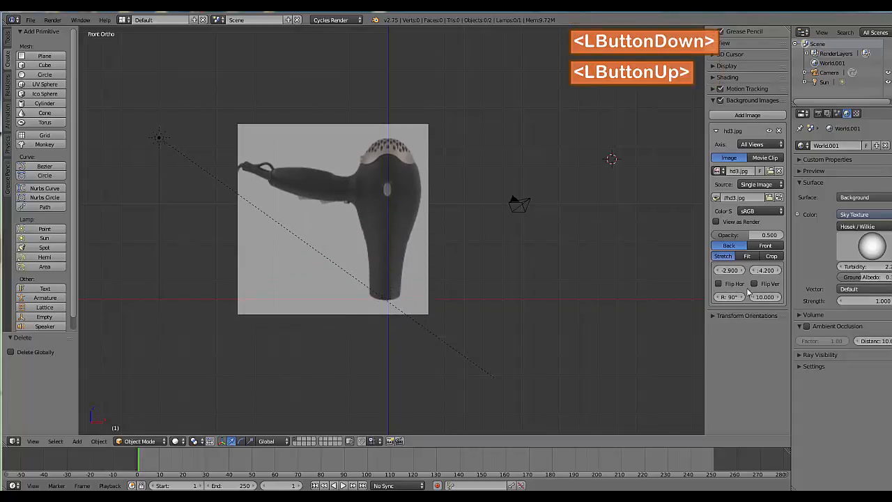
click(740, 271)
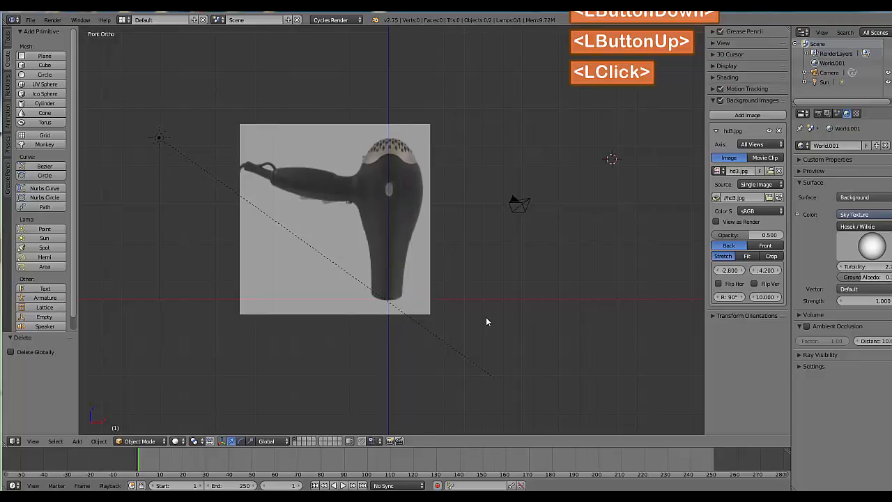
key(ctrl+s)
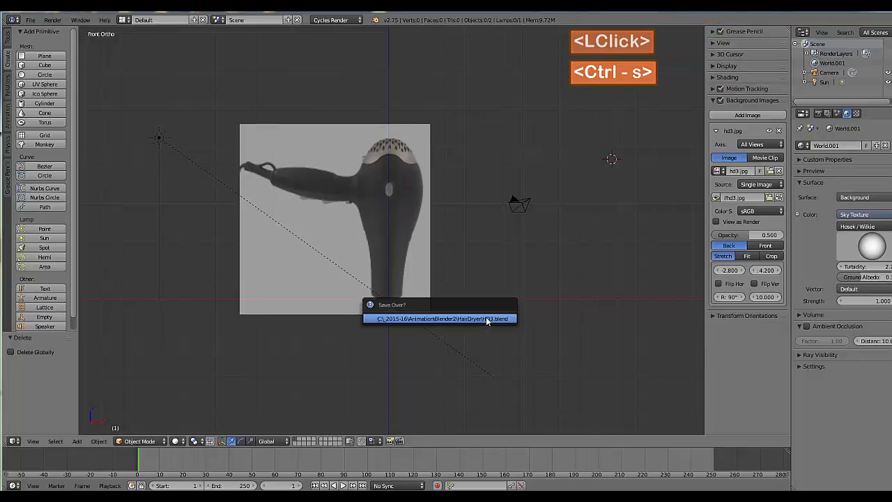
click(486, 318)
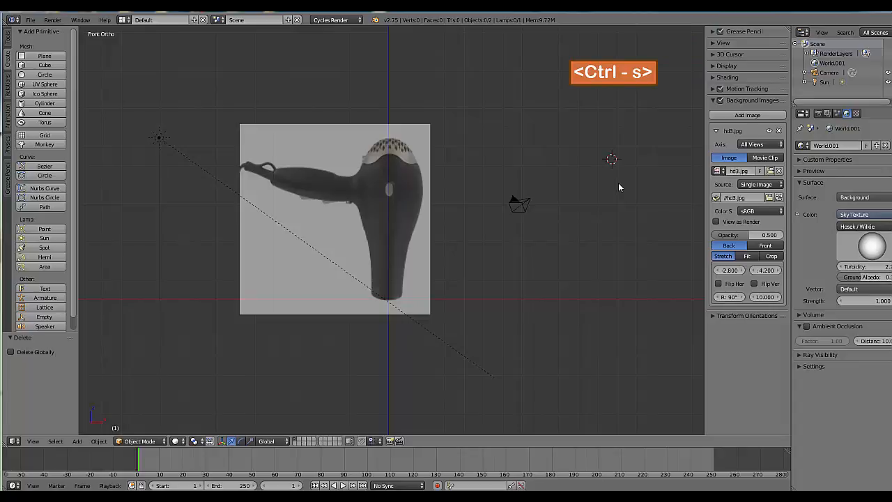
Snap the 3D cursor to the center and add a plane mesh there
key(shift+s)
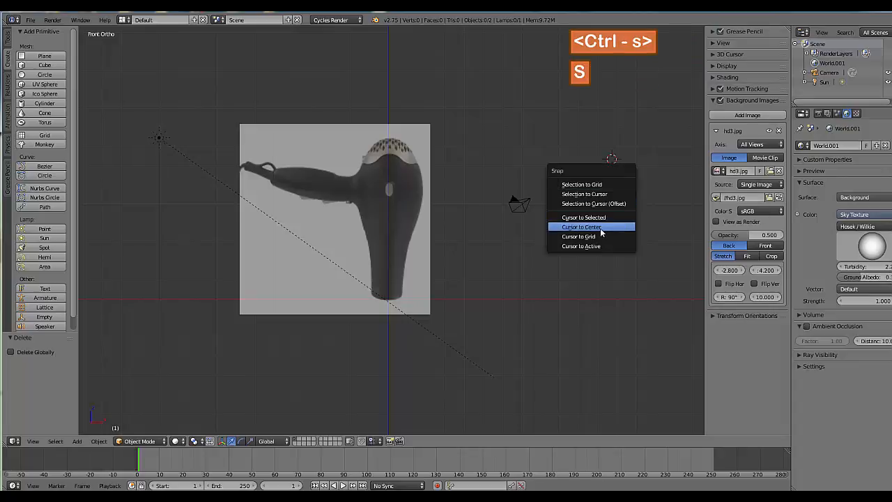
click(601, 230)
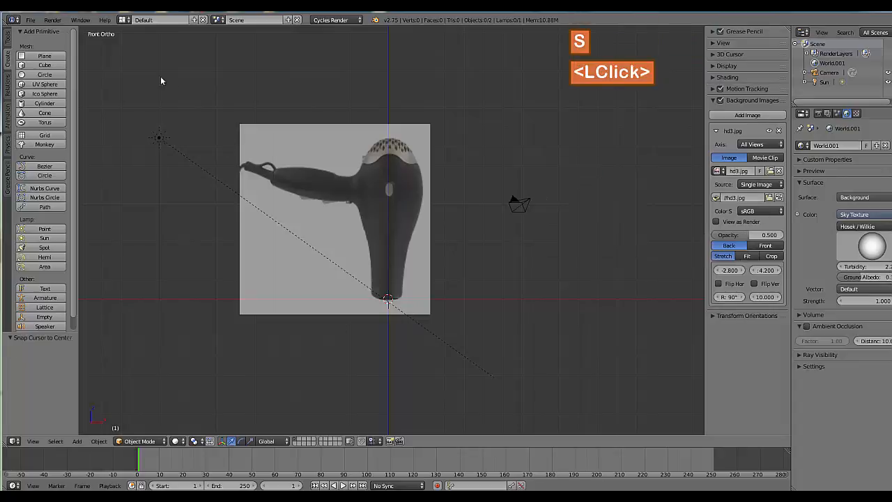
click(39, 56)
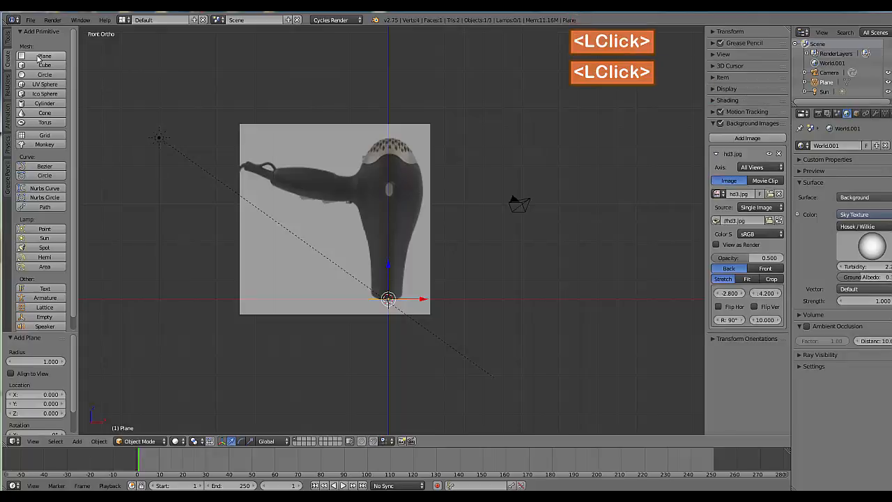
Restrict the background image to the Left view axis
key(7)
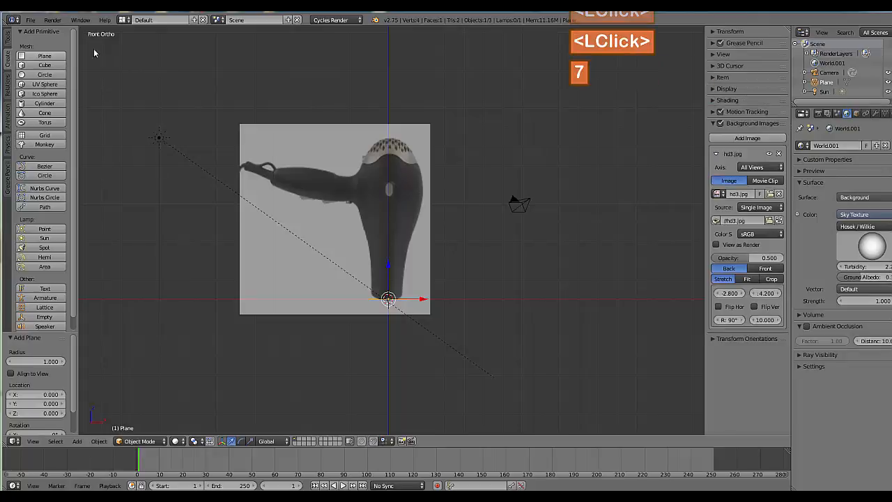
click(779, 170)
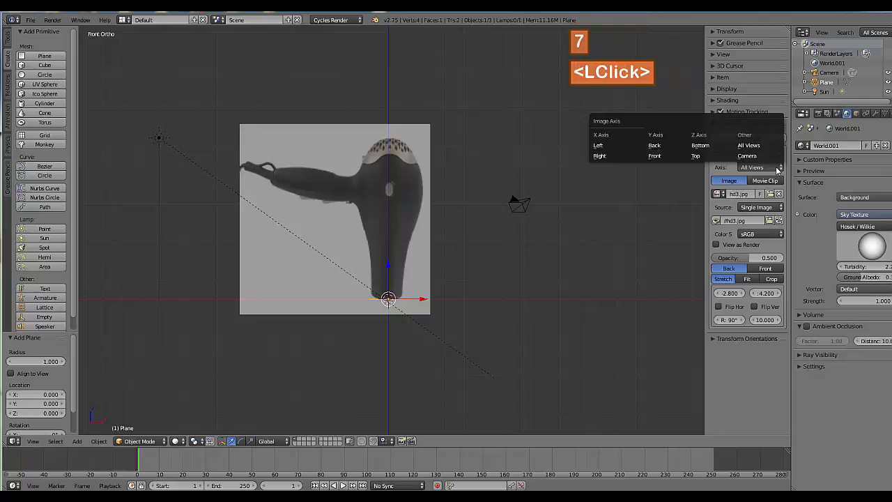
click(619, 147)
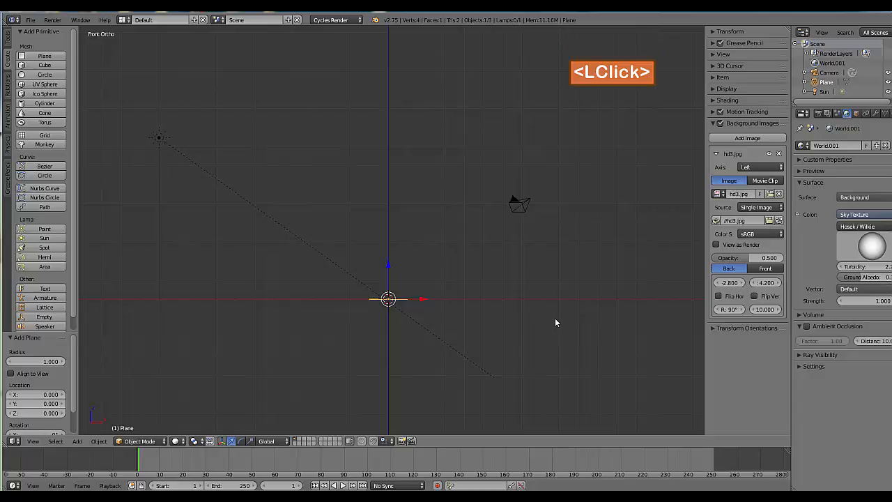
In Edit Mode from the top view, delete three of the plane's vertices, keeping only the upper-left one
key(KP_7)
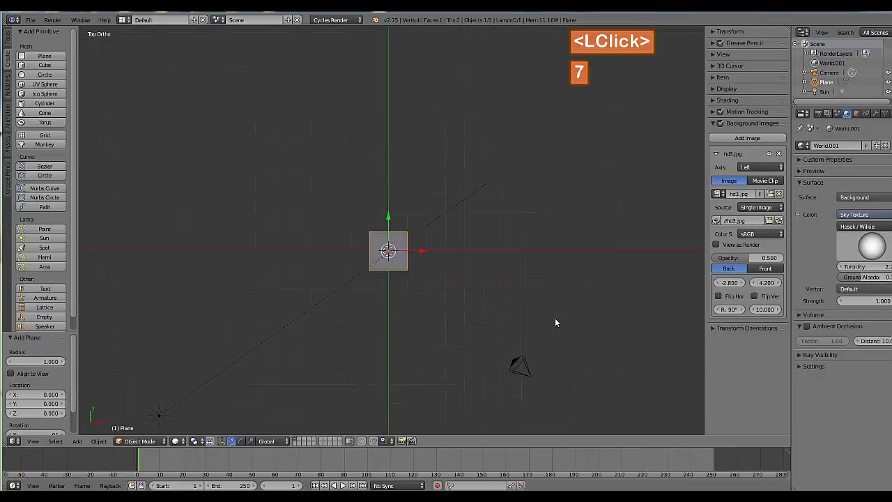
key(Tab)
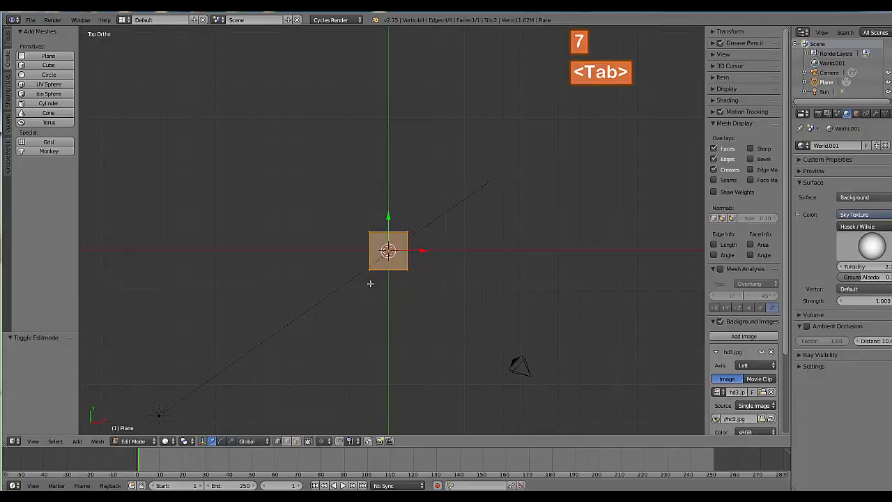
right_click(370, 272)
shift+right_click(405, 270)
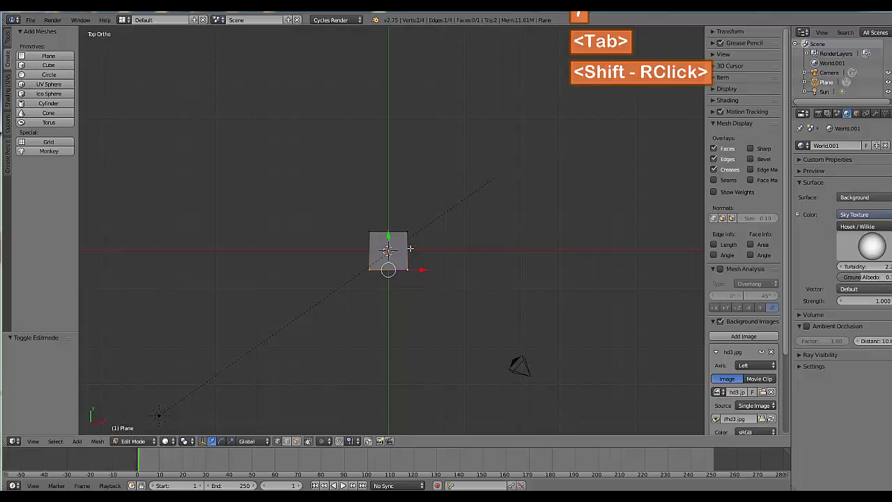
shift+right_click(407, 233)
key(Delete)
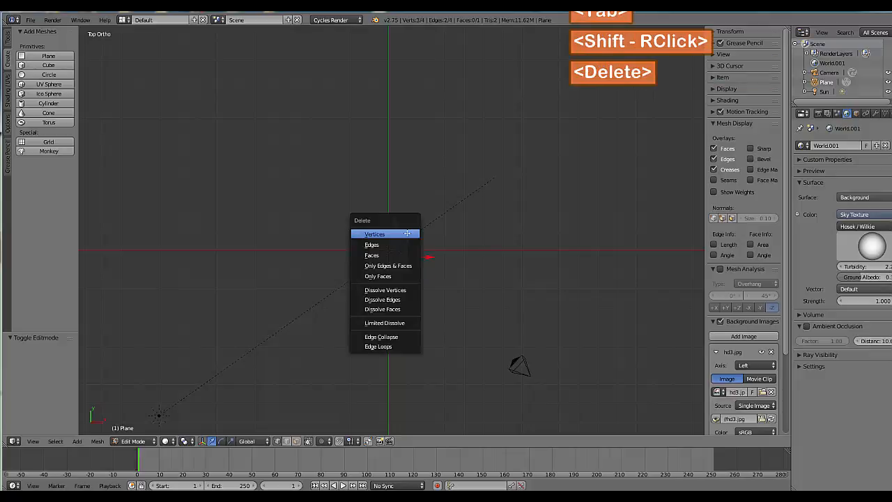
click(407, 233)
Snap the remaining vertex to the 3D cursor at the scene's center
right_click(372, 231)
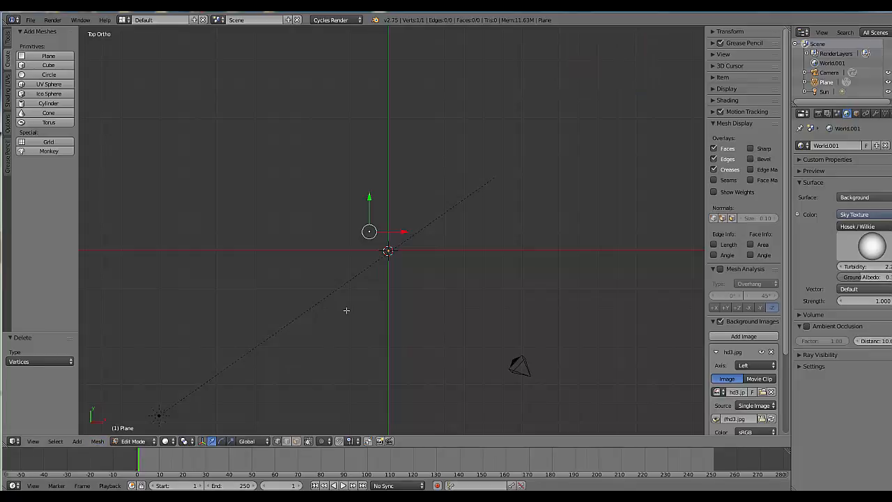
key(shift+s)
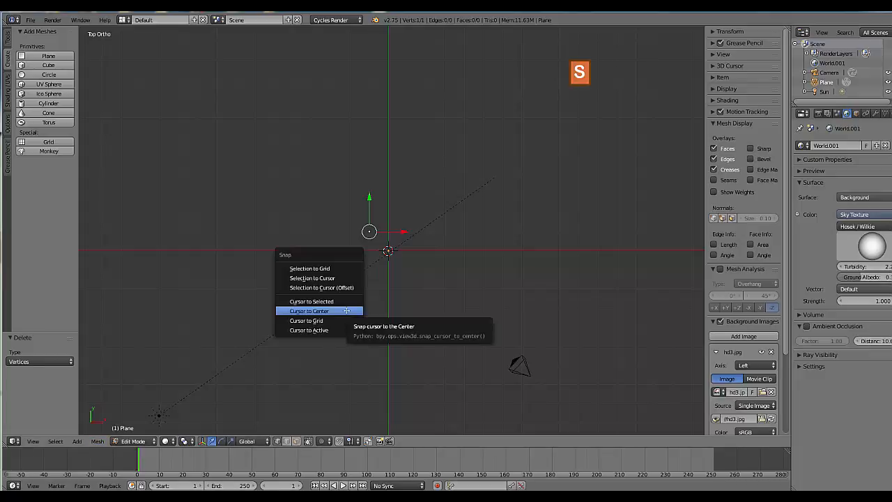
click(345, 278)
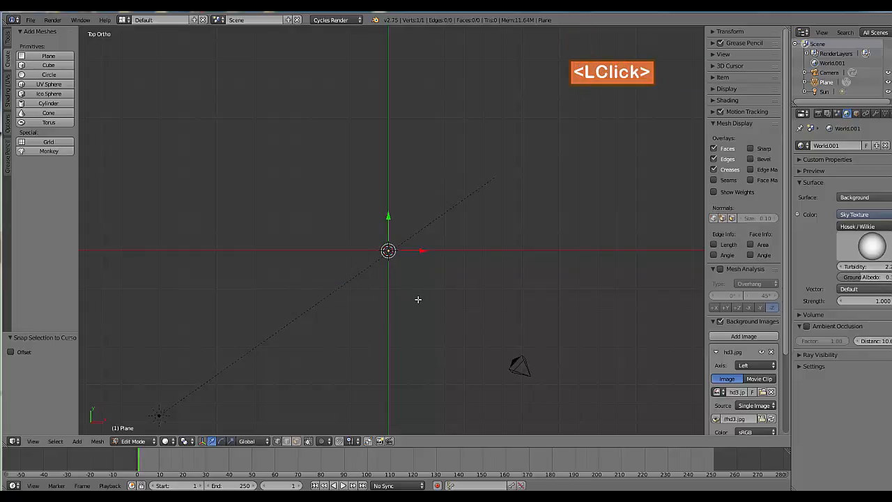
Show the hair dryer reference in the left orthographic view and turn off the 3D manipulator
key(KP_1)
key(KP_3)
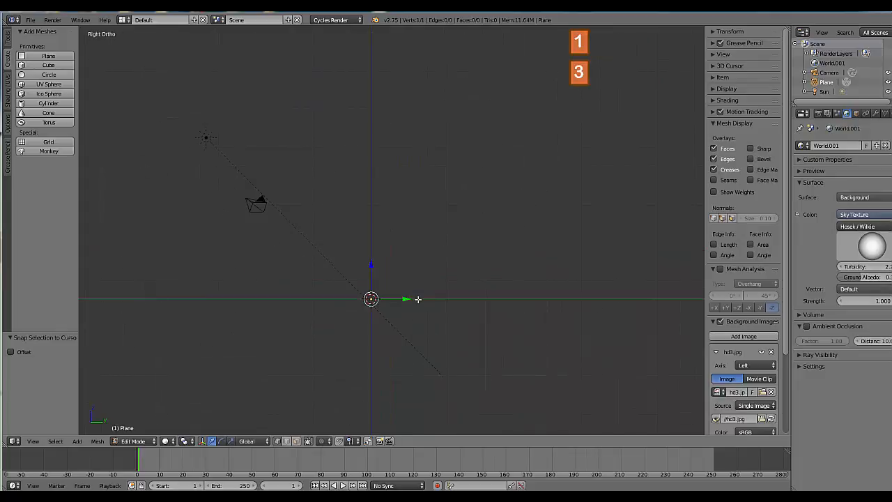
key(ctrl+KP_1)
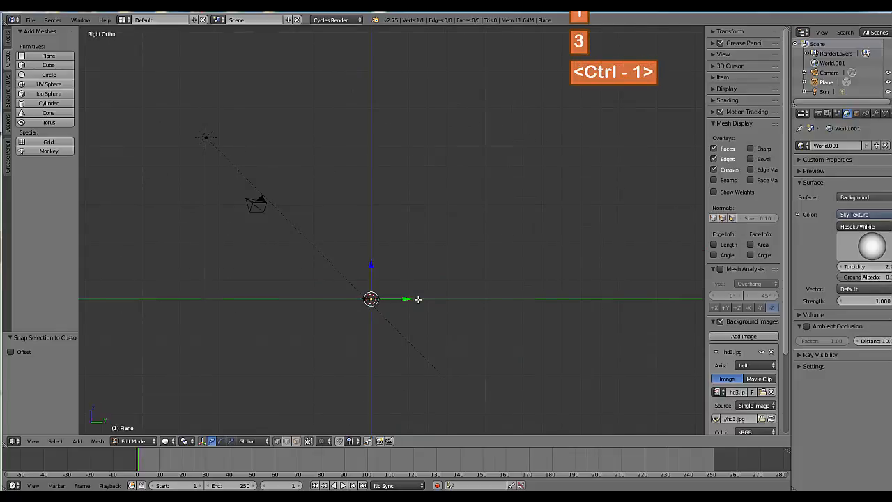
key(ctrl+KP_3)
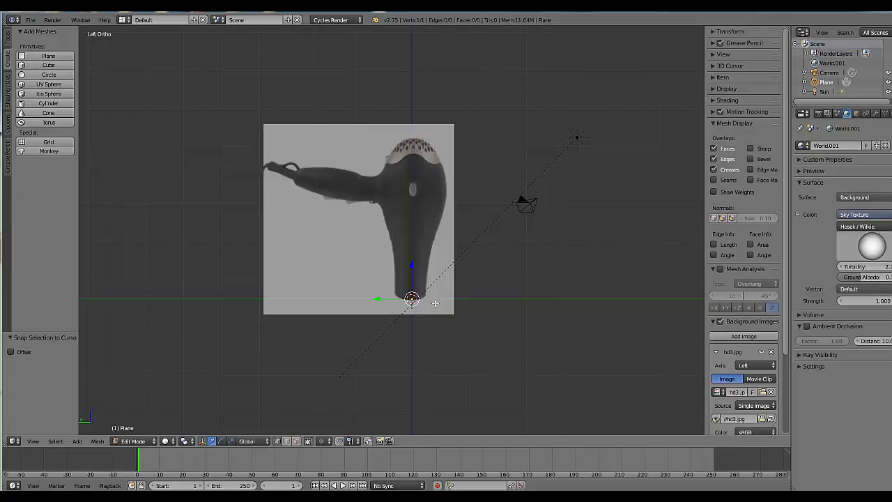
key(ctrl)
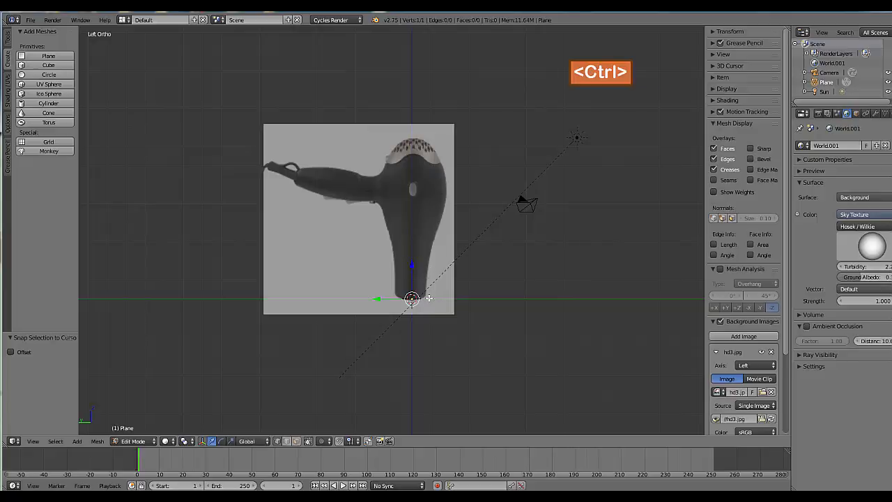
ctrl+click(203, 442)
key(ctrl)
scroll(444, 336, up, 4)
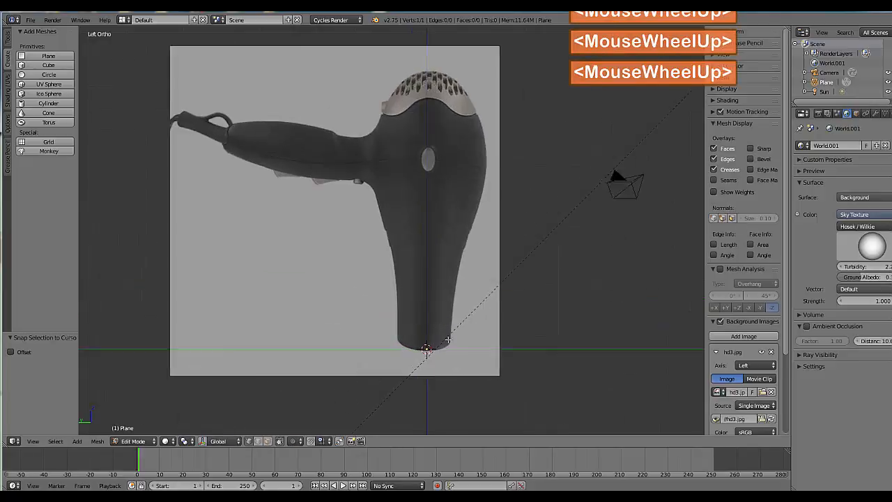
Extrude vertices from the center point out to the nozzle's right corner and up its right edge to where the body widens
key(ctrl)
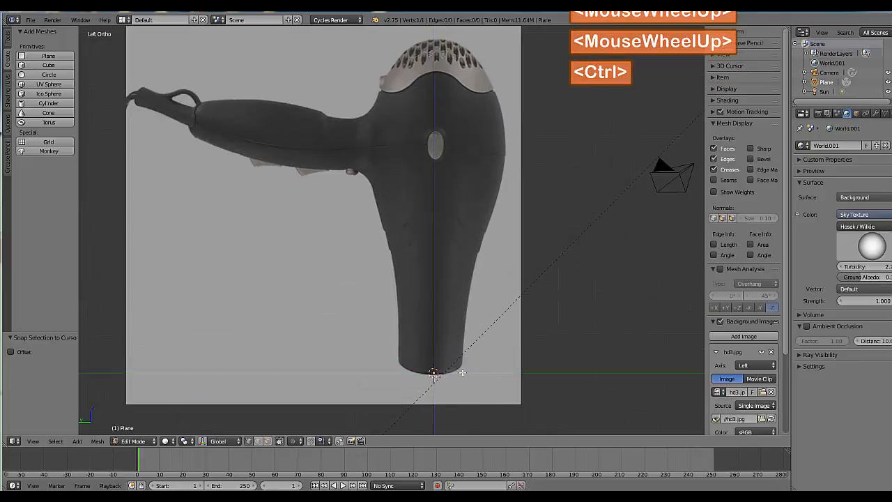
ctrl+click(463, 372)
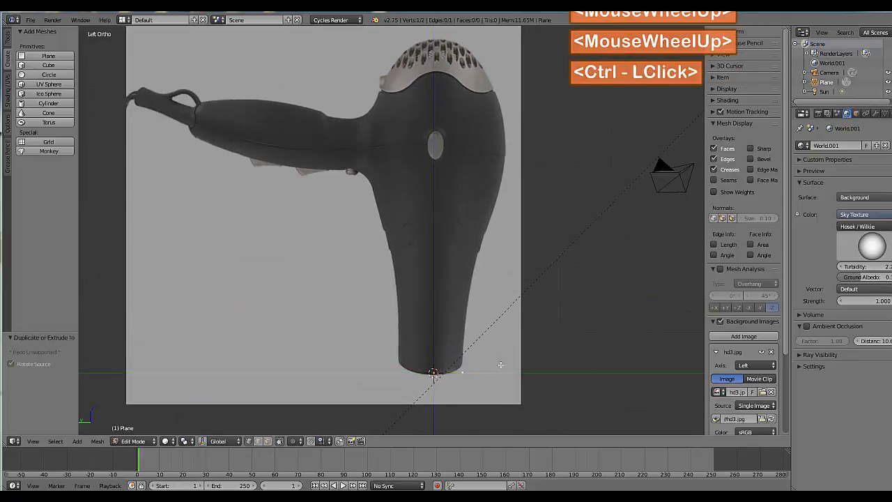
ctrl+click(463, 356)
ctrl+click(464, 330)
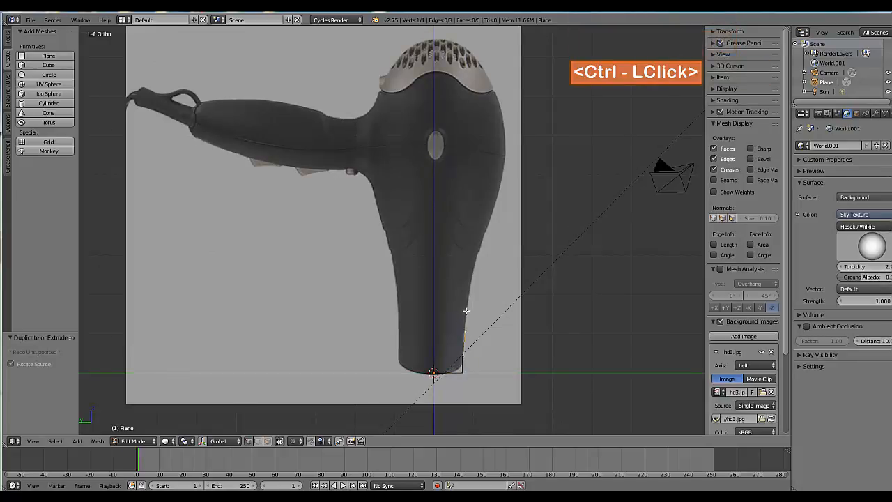
ctrl+click(466, 311)
ctrl+click(470, 286)
ctrl+click(474, 263)
ctrl+click(478, 253)
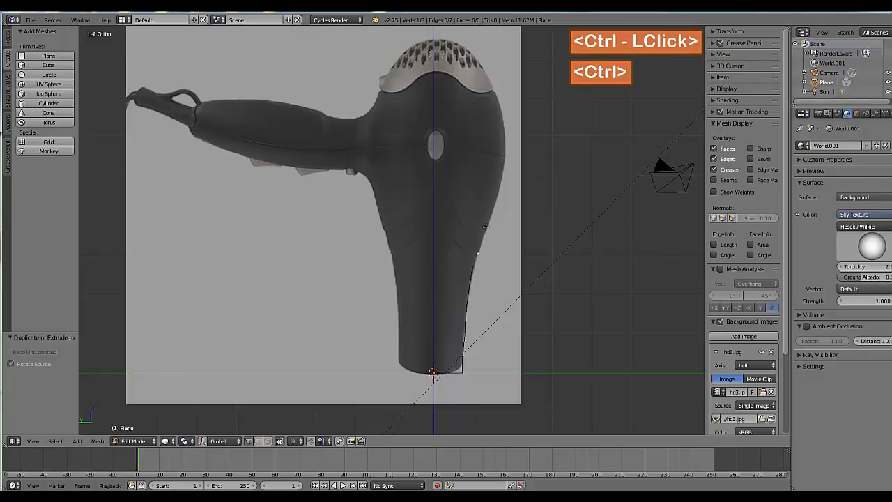
Continue extruding vertices along the body's right outline and over the vented cap to the center axis at its top
ctrl+click(485, 227)
ctrl+click(496, 204)
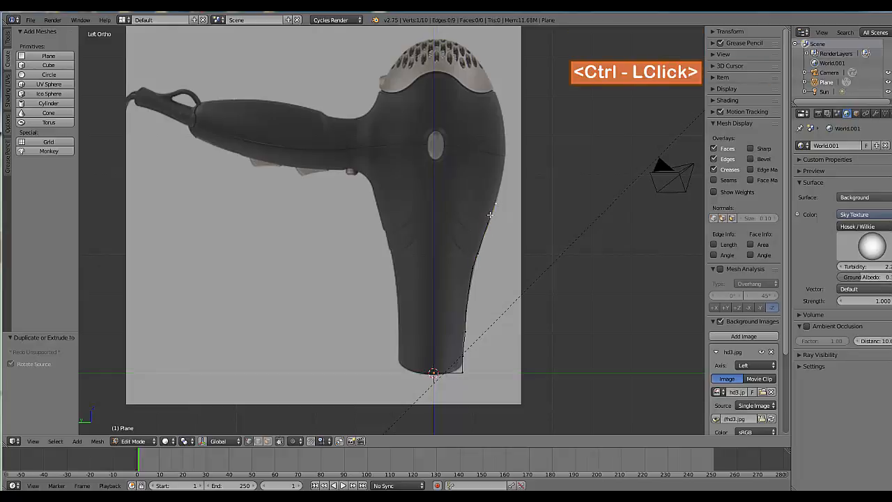
ctrl+click(502, 176)
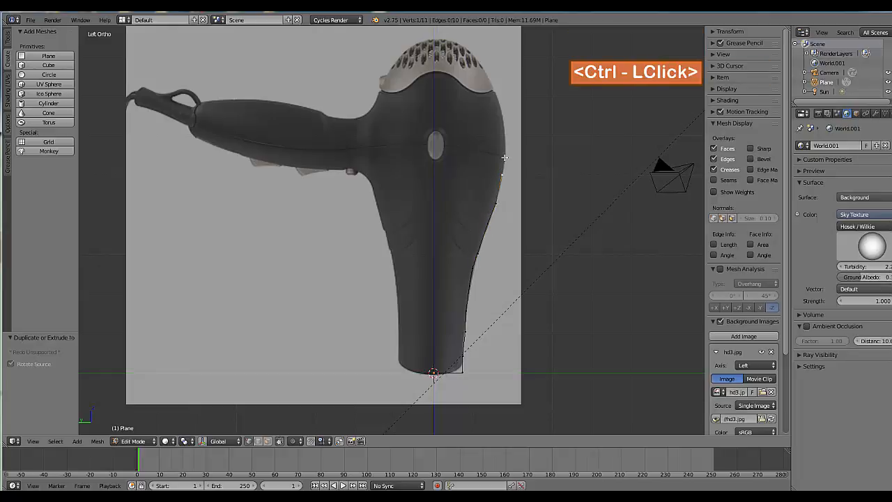
ctrl+click(504, 158)
ctrl+click(504, 136)
ctrl+click(503, 113)
ctrl+click(496, 93)
ctrl+click(483, 63)
ctrl+click(456, 42)
ctrl+click(450, 39)
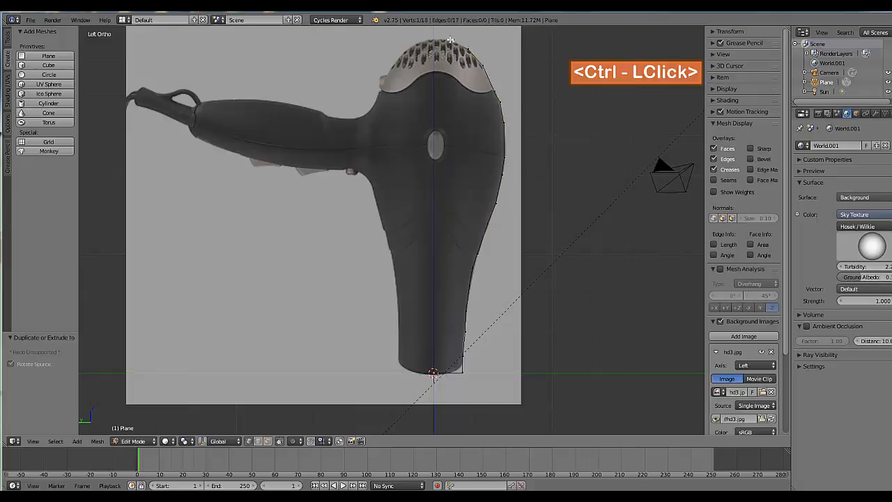
ctrl+click(435, 38)
Set the topmost profile vertex's Y coordinate to 0
click(714, 34)
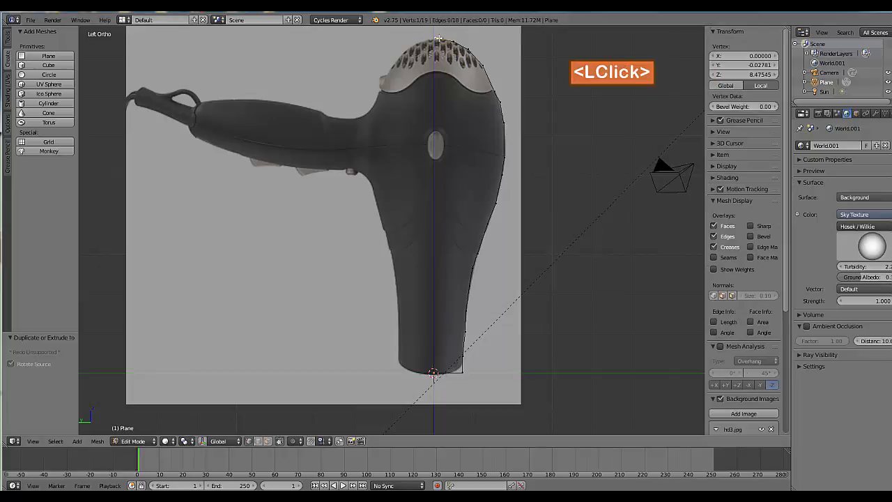
click(761, 65)
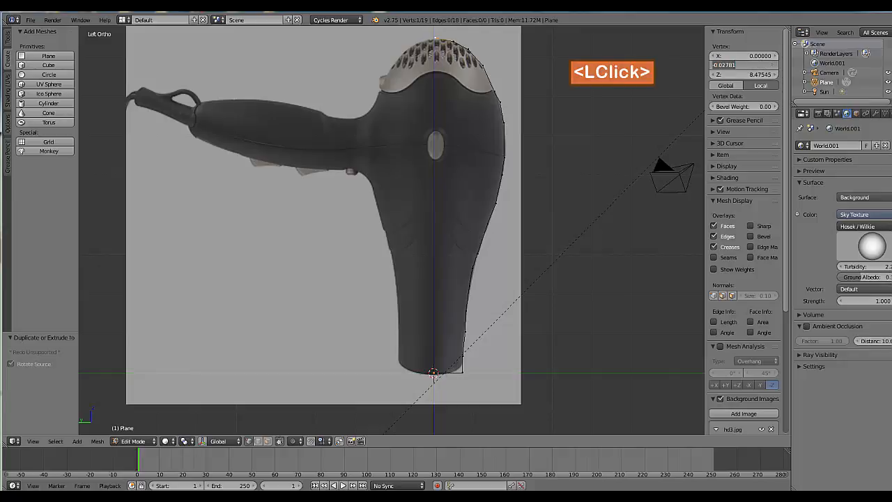
text(0)
key(Return)
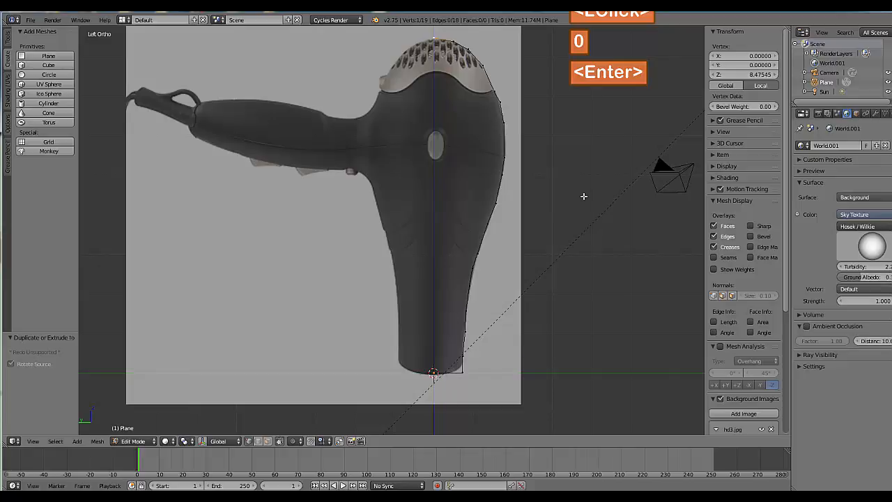
Select the whole profile and spin it around the center from the top view
key(a)
key(a)
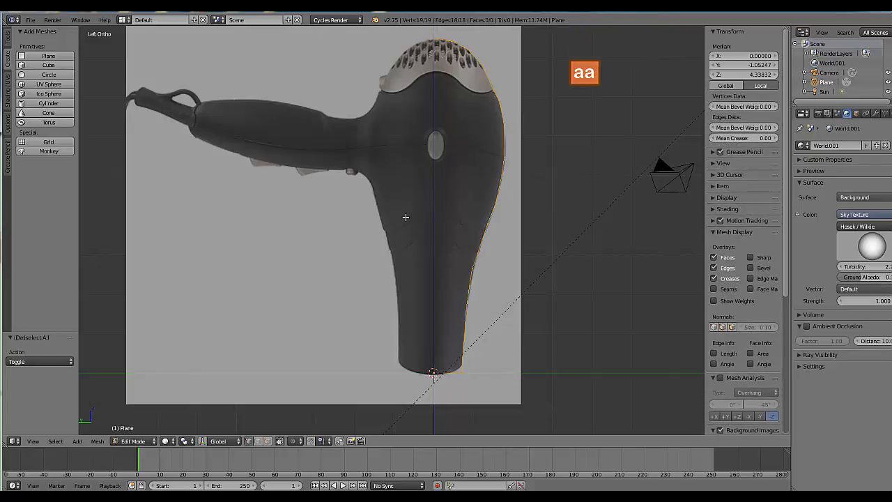
key(KP_7)
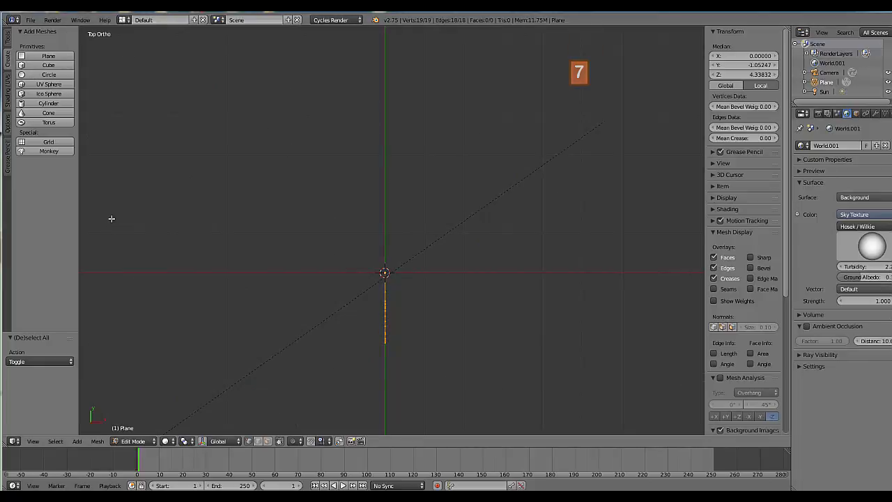
click(7, 41)
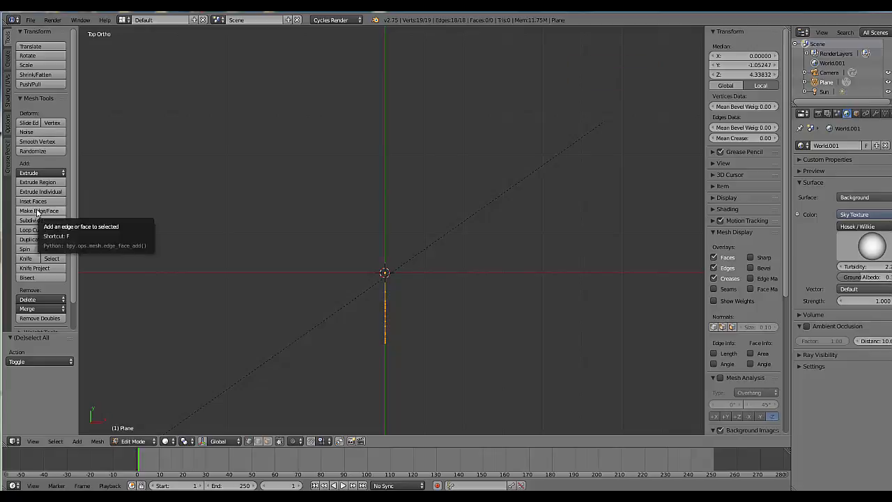
click(31, 251)
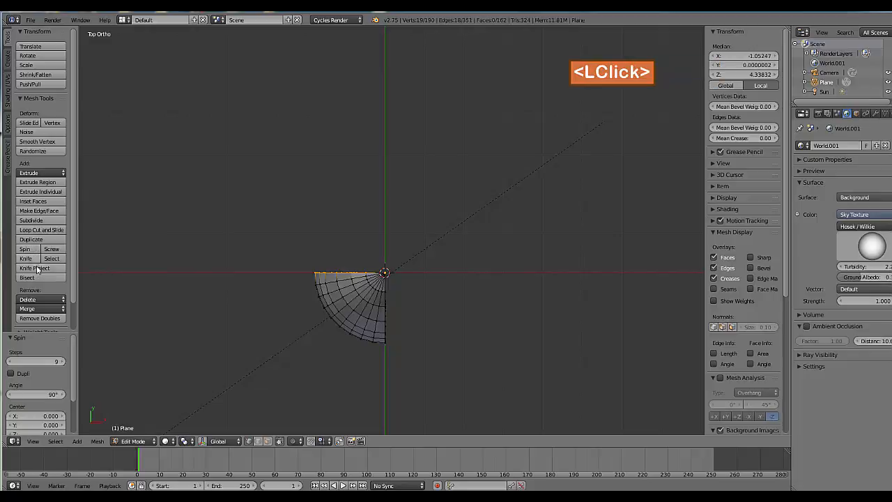
Set the spin to 18 steps and a 360° angle
click(46, 360)
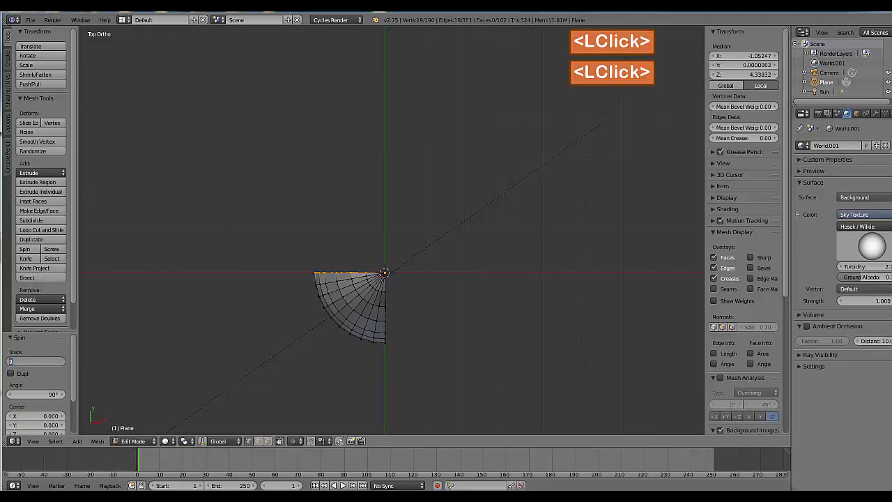
text(18)
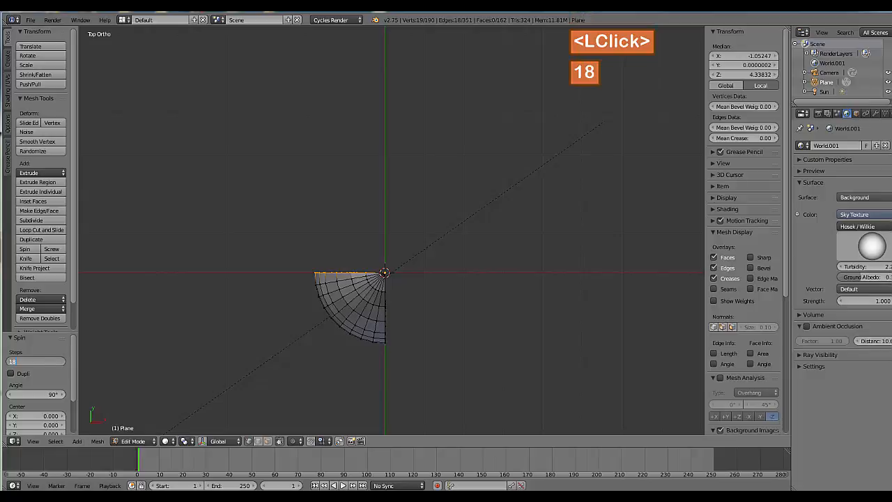
key(Return)
click(33, 394)
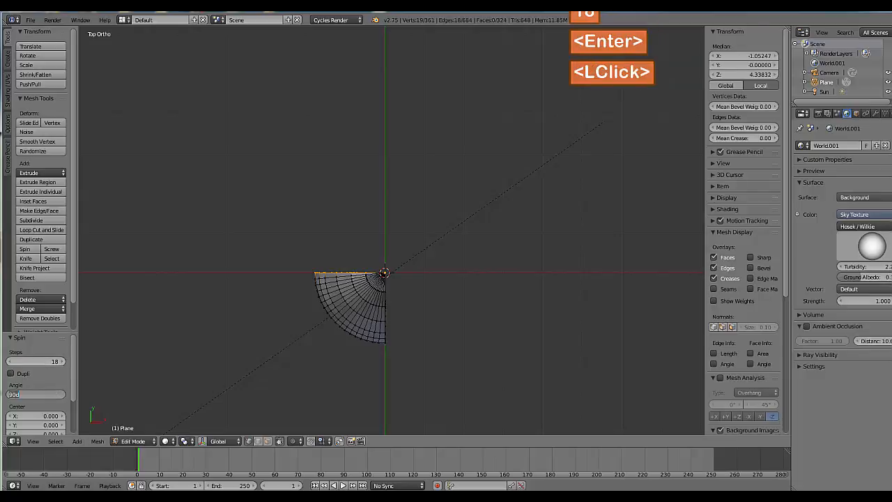
text(360)
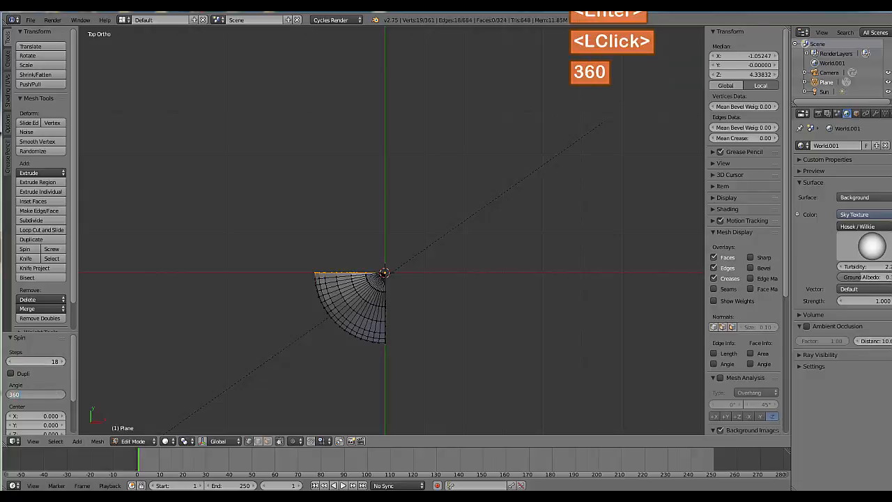
key(Return)
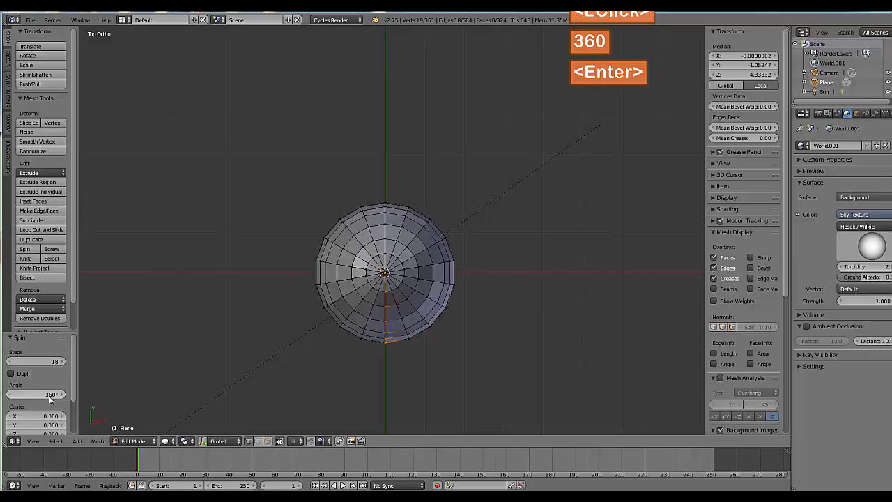
Select the entire spun body mesh and remove its duplicate vertices
middle_drag(29, 401, 31, 383)
middle_drag(196, 389, 207, 322)
scroll(207, 322, down, 1)
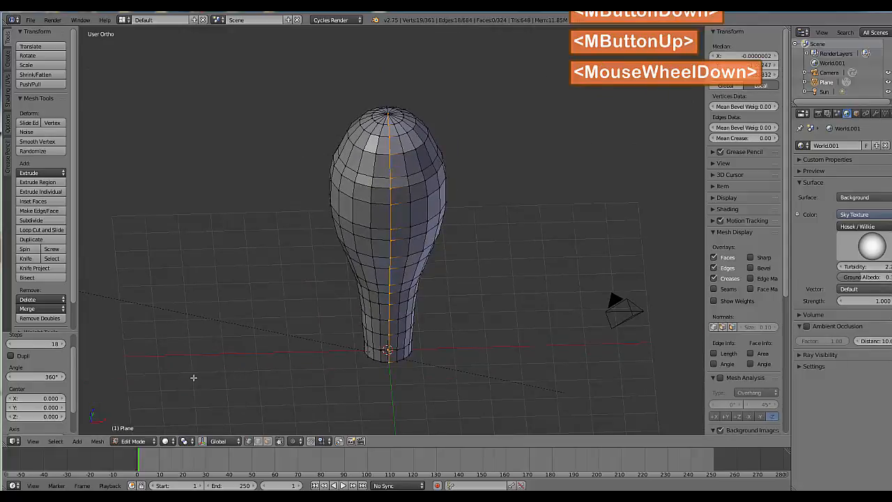
key(a)
key(a)
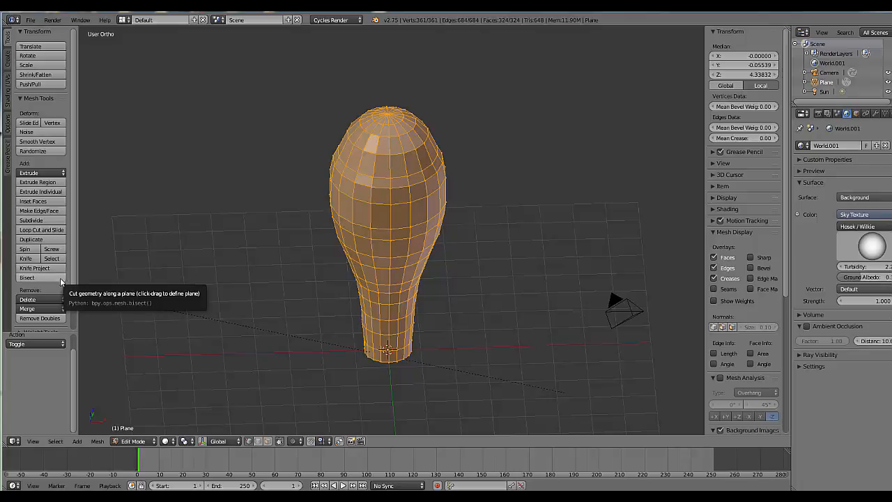
click(41, 318)
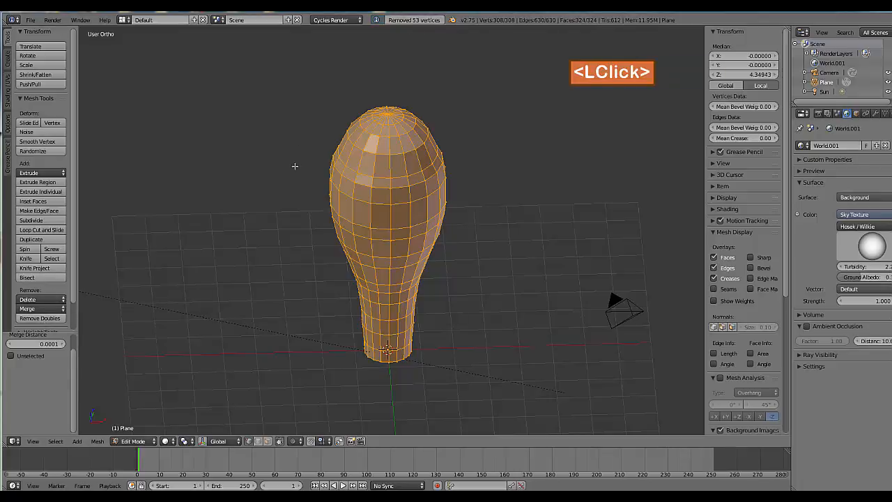
Deselect the whole mesh and compare the body with the hair dryer reference in the left view
mouse_move(295, 163)
middle_down()
mouse_move(295, 185)
mouse_move(290, 170)
mouse_move(281, 202)
mouse_move(297, 175)
mouse_move(289, 178)
middle_up()
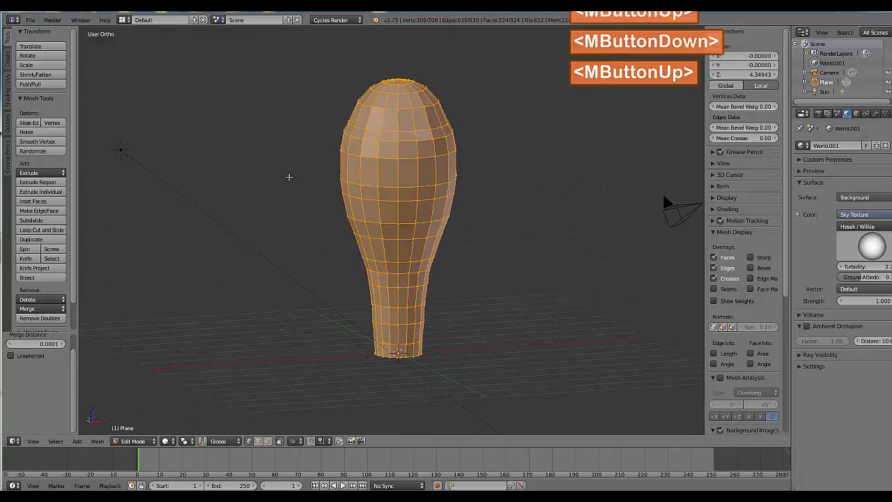
key(1)
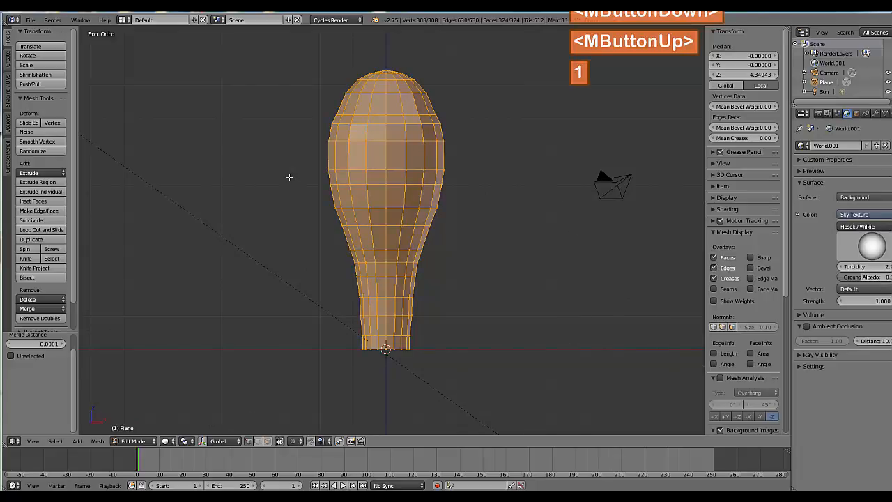
key(a)
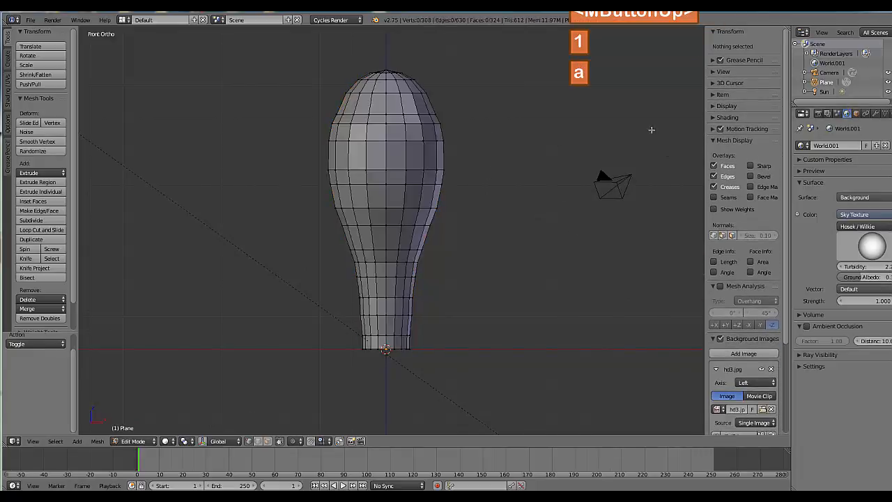
shift+middle_drag(478, 155, 481, 181)
key(ctrl+KP_3)
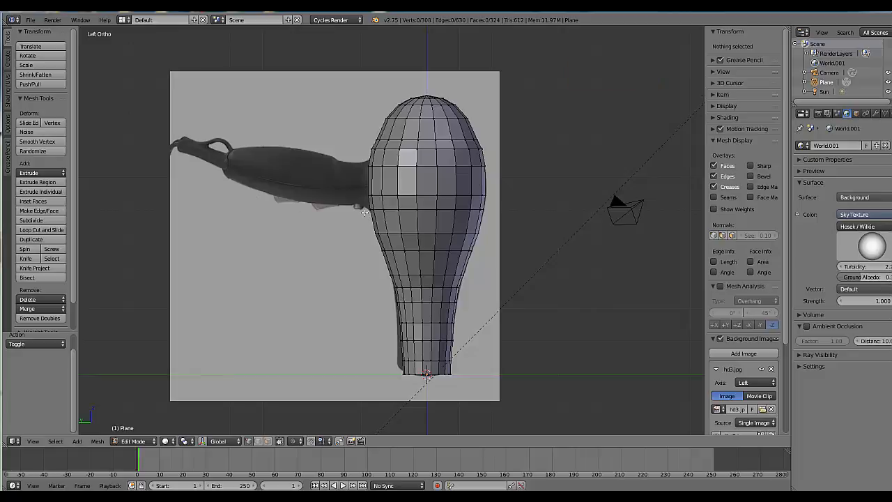
In face select mode, select a block of eight faces, two wide and four high, on the side where the handle joins
middle_drag(364, 211, 467, 203)
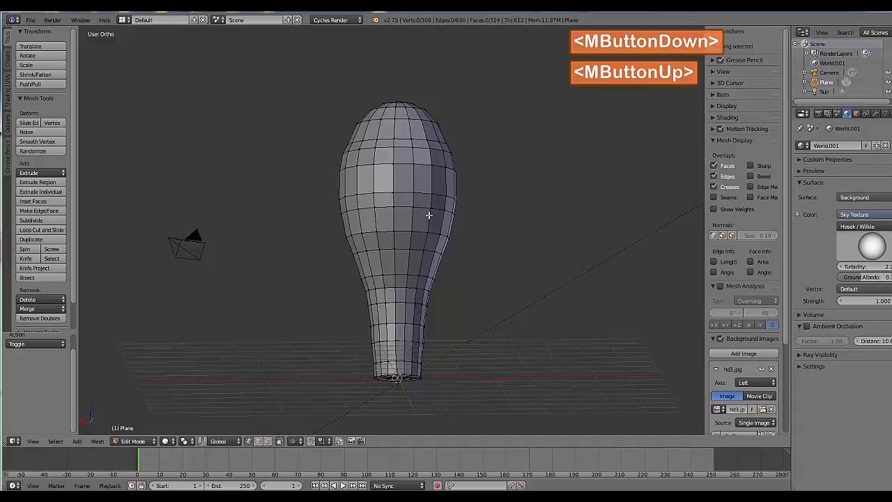
click(267, 441)
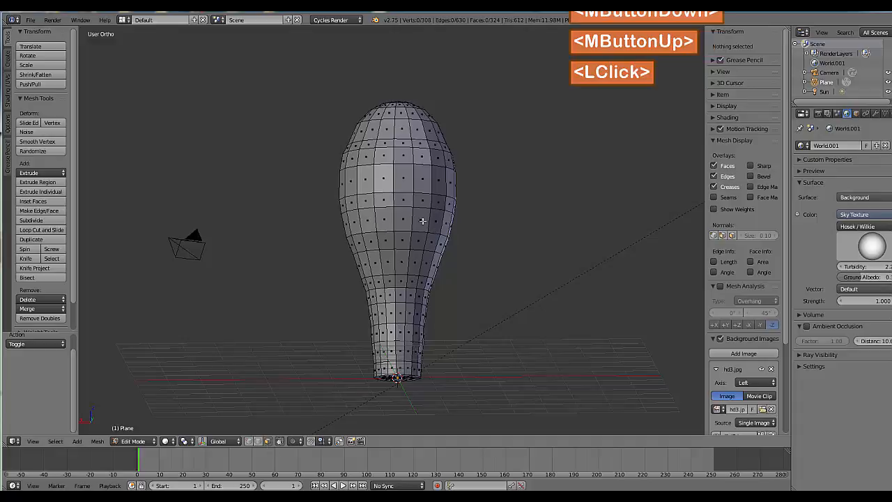
shift+right_click(388, 154)
shift+right_click(401, 158)
shift+right_click(376, 178)
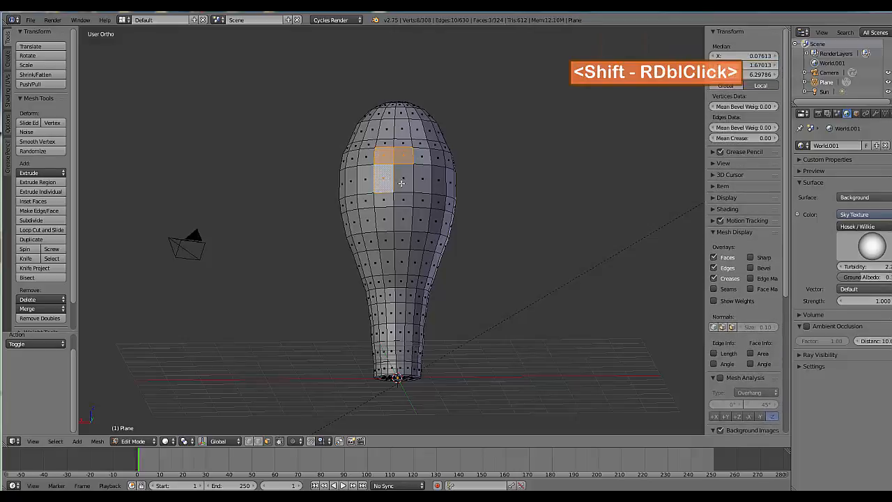
shift+right_click(388, 195)
shift+right_click(402, 200)
shift+right_click(387, 218)
shift+right_click(401, 216)
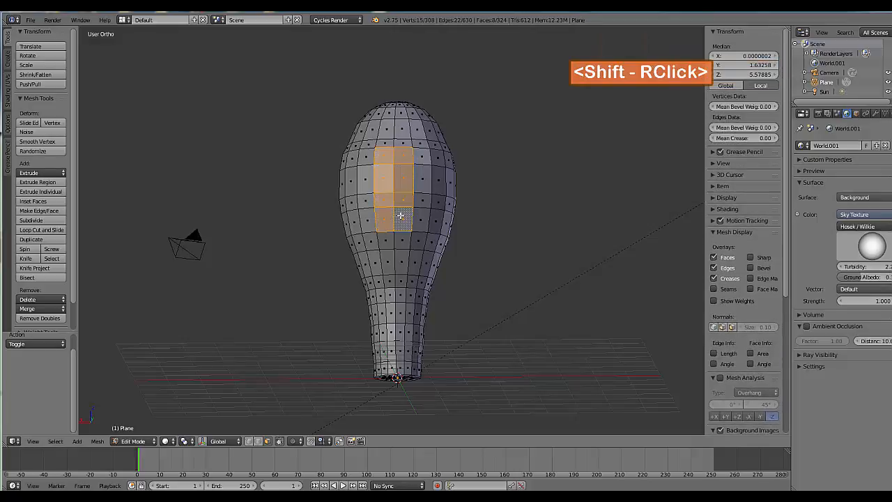
Deselect the lowest two faces of the handle selection, leaving a block two wide and three high, and check it against the reference
key(ctrl+KP_3)
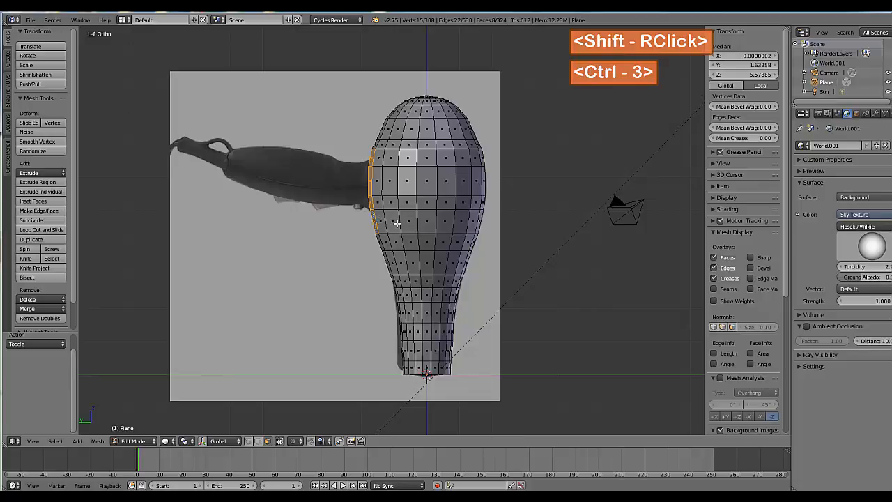
middle_drag(396, 223, 430, 225)
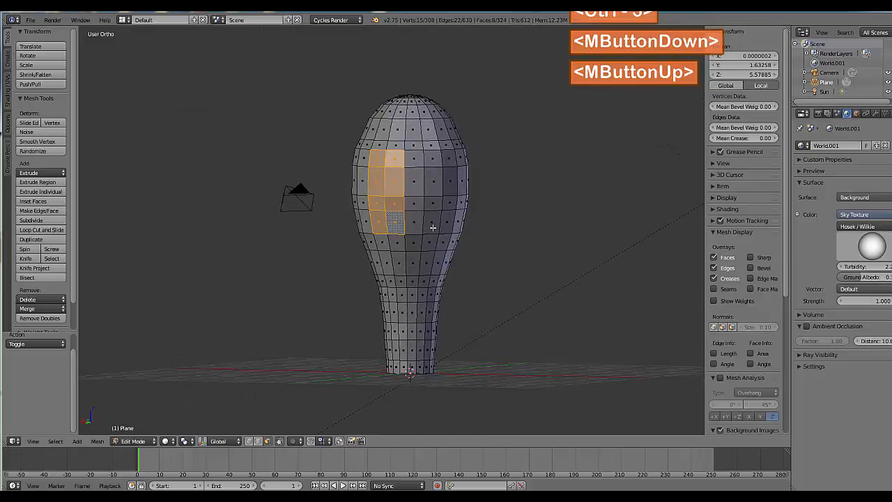
shift+right_click(381, 221)
shift+right_click(394, 221)
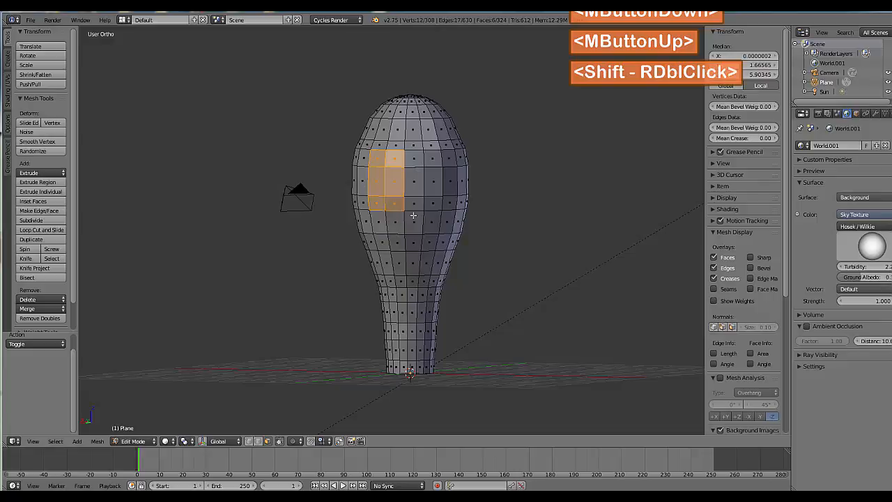
key(ctrl+KP_3)
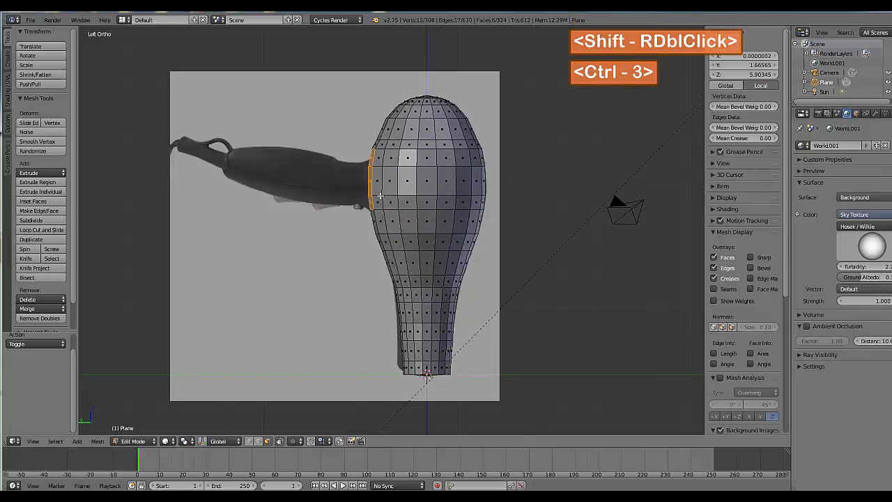
Extrude the six selected faces about 0.22 along Y and scale the new end to about 0.79 along Z
key(e)
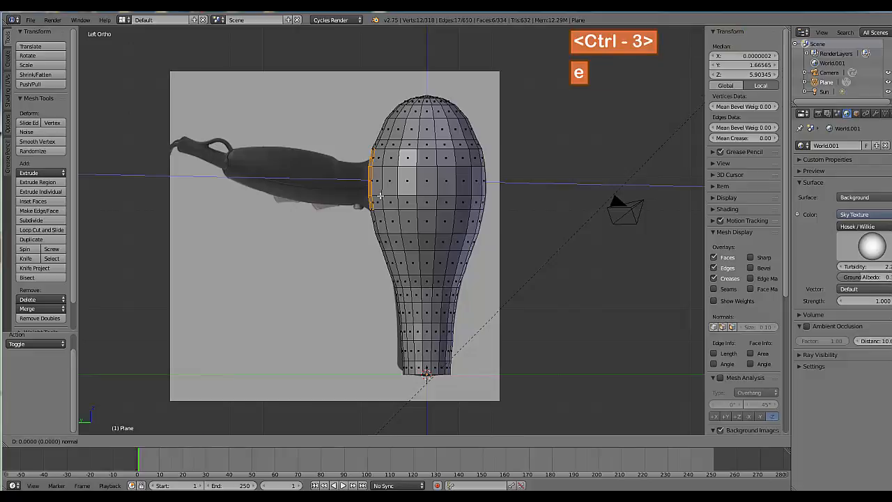
key(y)
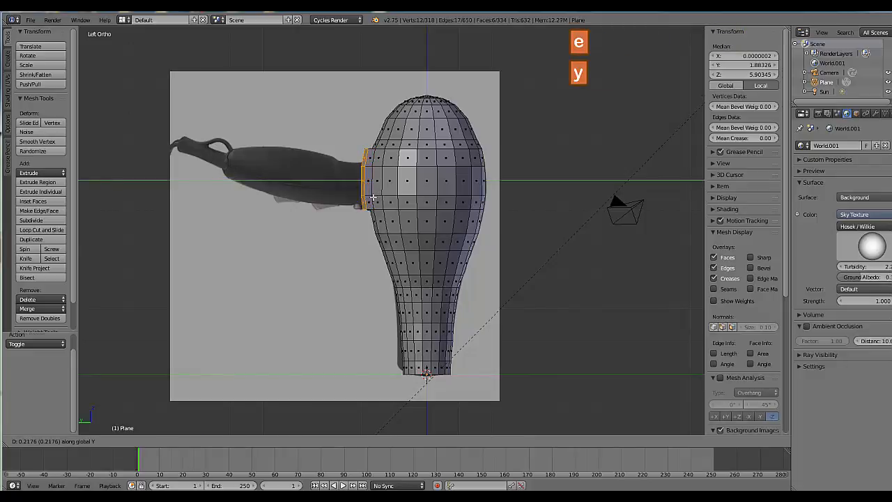
click(373, 197)
key(s)
key(z)
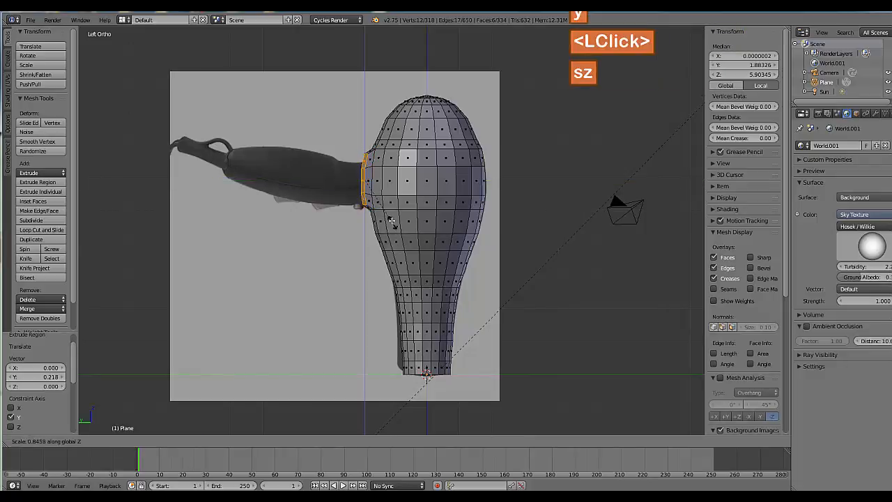
click(388, 213)
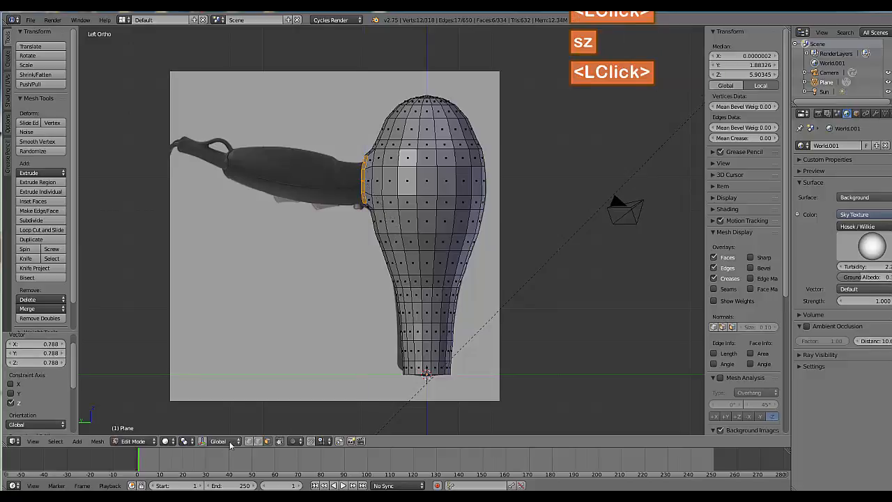
Show the translate manipulator, lower the extruded end about 0.12 along Z, and rotate it about -2.7° around X
click(202, 442)
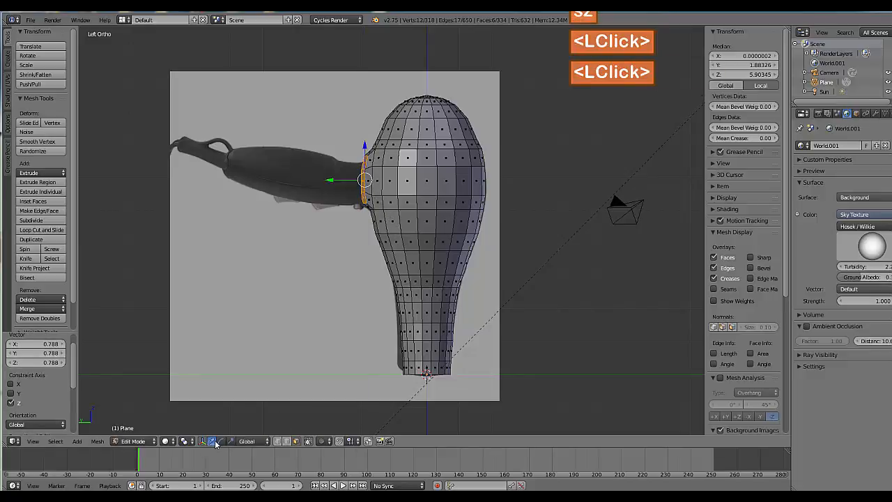
drag(364, 146, 369, 161)
key(r)
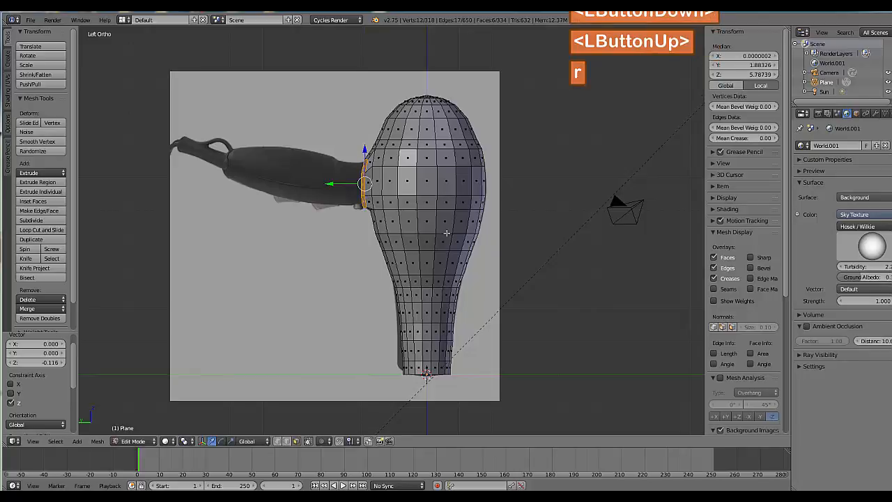
key(x)
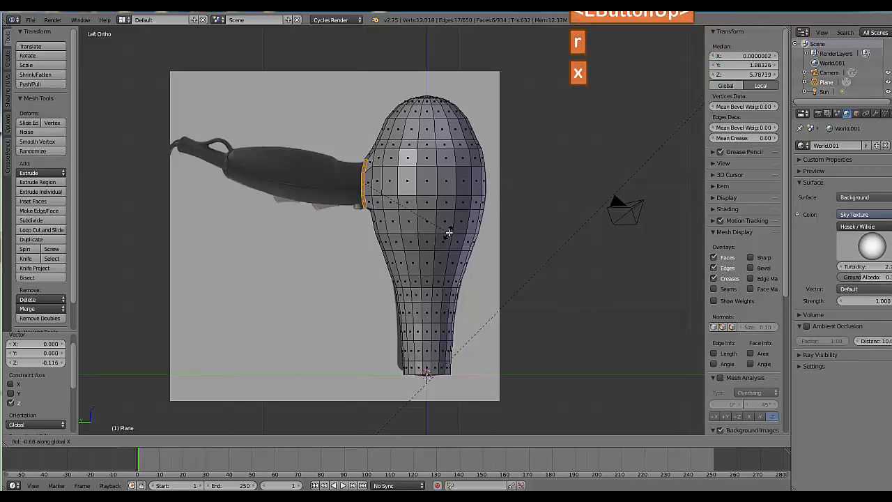
click(449, 230)
Scale the rotated end of the handle stub to about 0.945 along Z to match the reference
key(s)
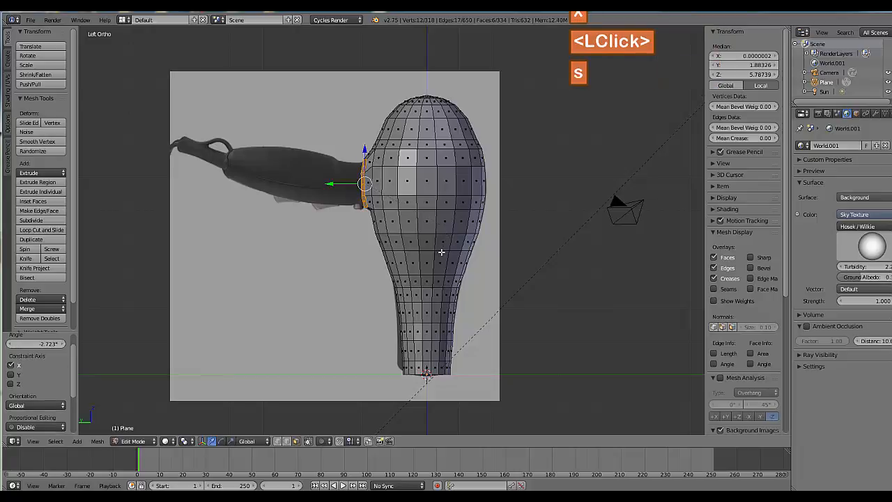
key(z)
click(439, 248)
Extrude the handle neck about 0.74 along Y to where the thicker grip begins in the reference
key(e)
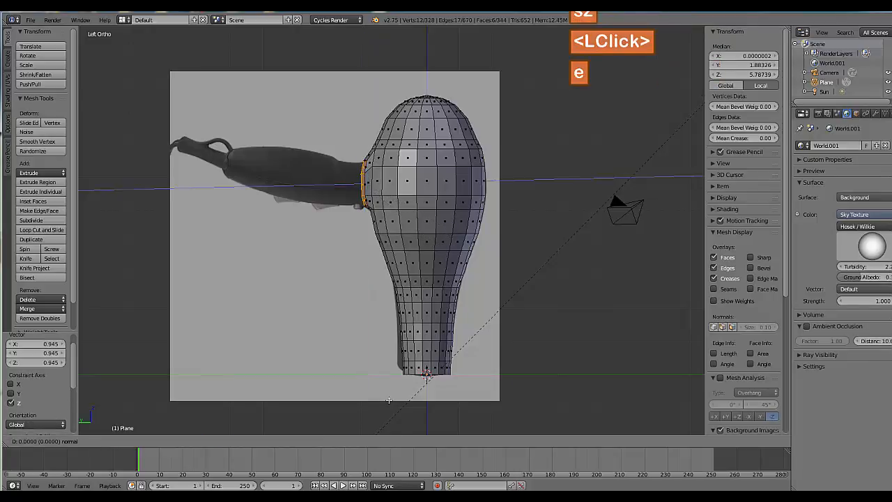
key(y)
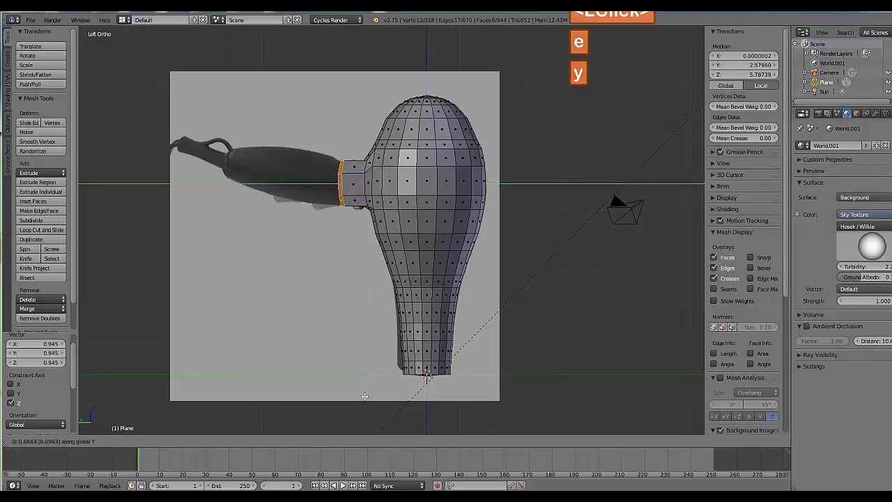
click(365, 396)
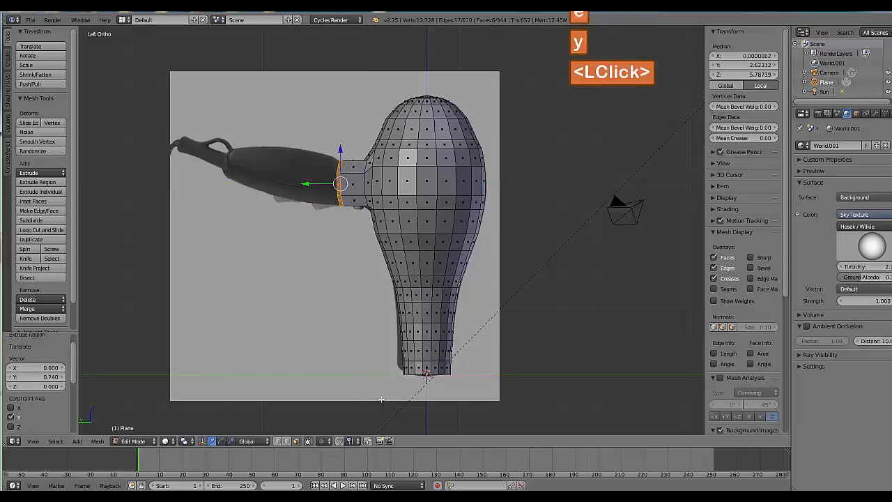
Extrude a short segment about 0.13 along Y and rotate its end faces about 7.7° around X
key(e)
key(y)
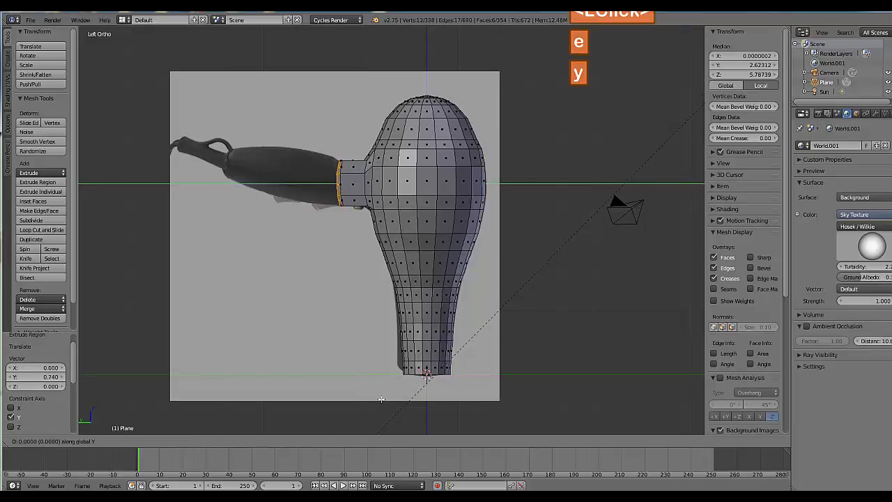
click(389, 398)
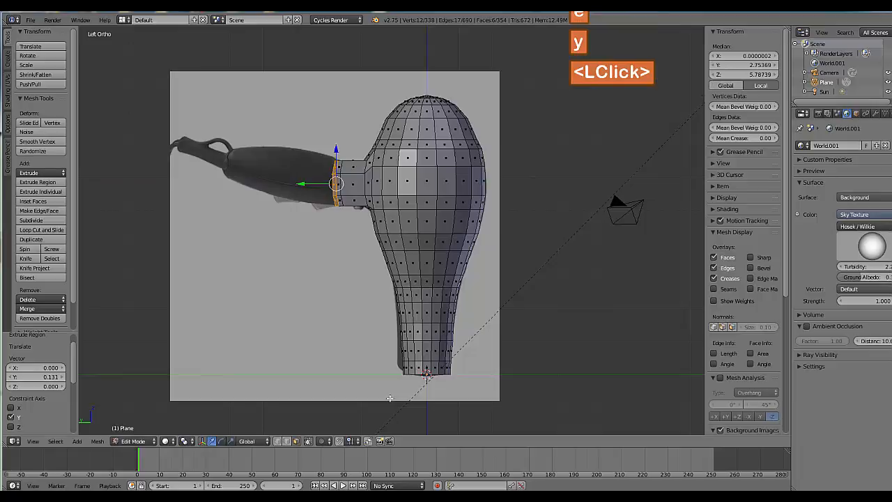
key(r)
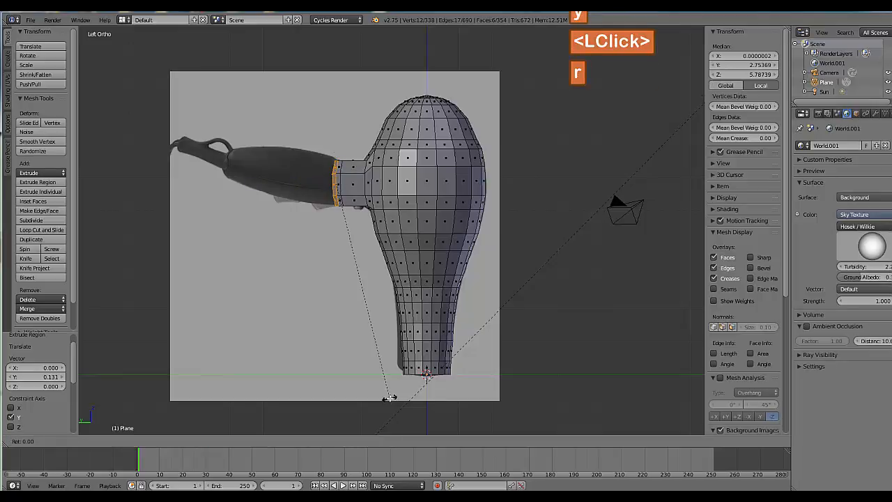
key(x)
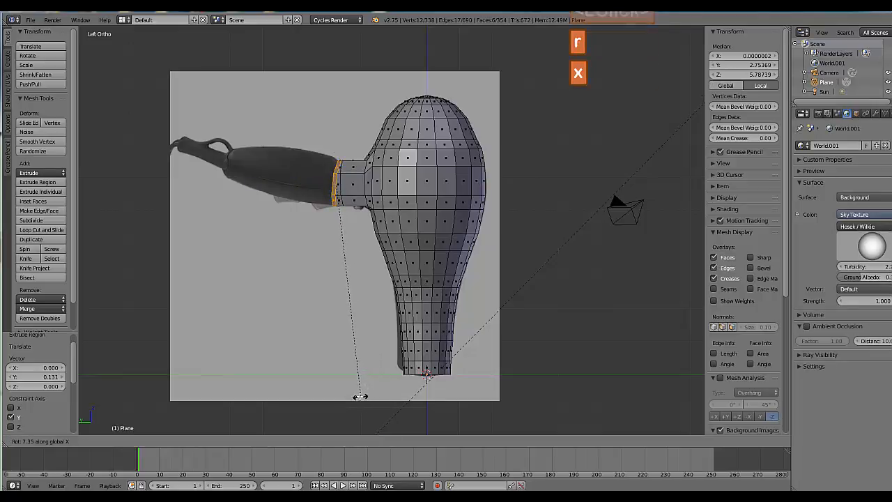
click(361, 397)
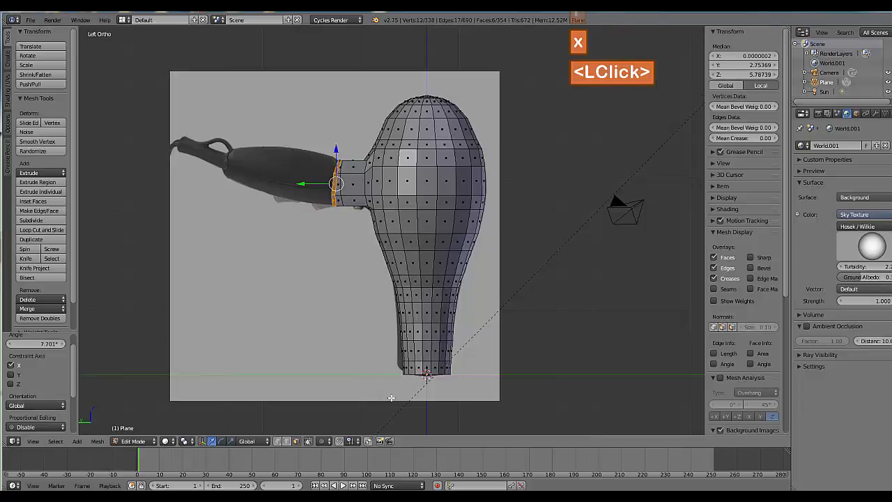
Extrude the tilted end about 0.6 along its normal and fit it to the grip by enlarging it along Z and raising it about 0.1
key(e)
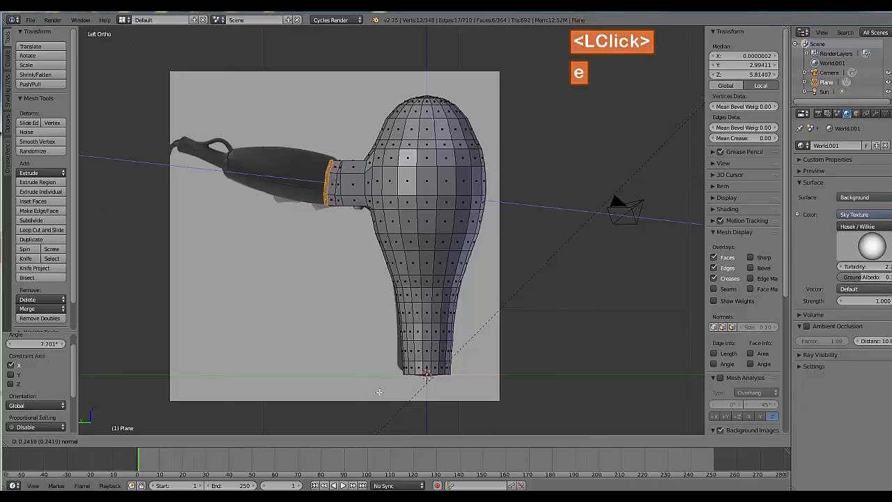
click(373, 388)
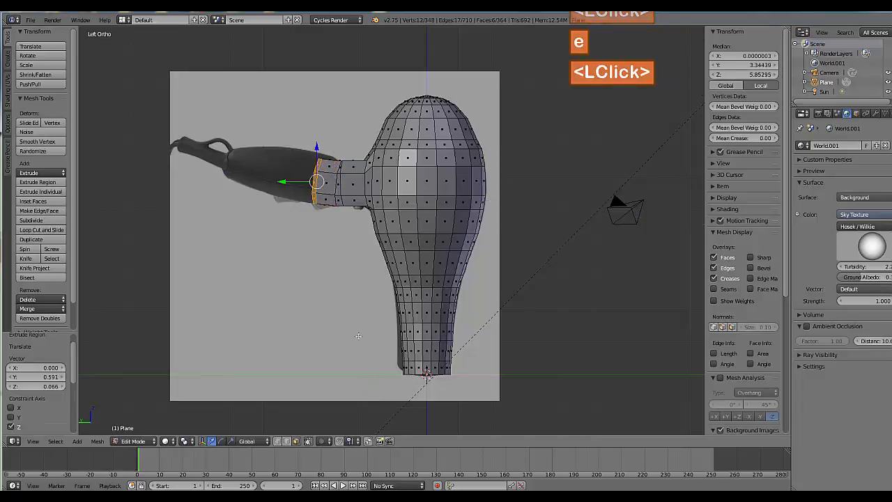
key(s)
key(z)
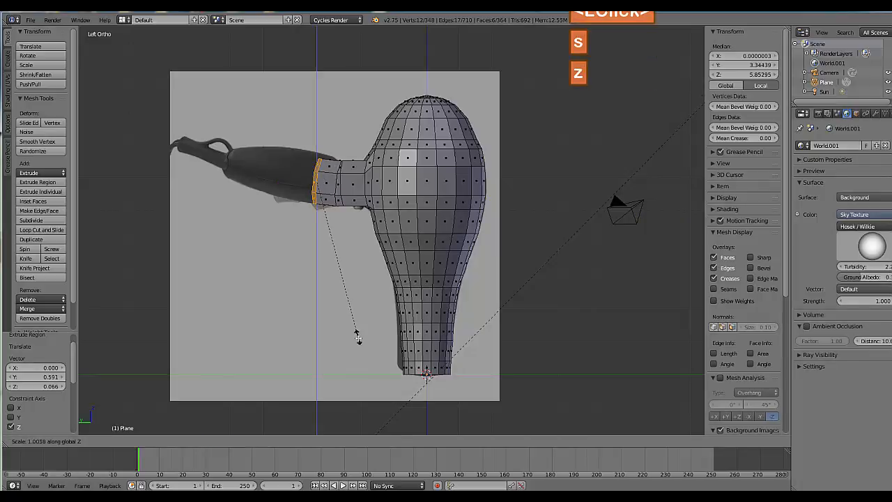
click(352, 307)
drag(316, 149, 317, 145)
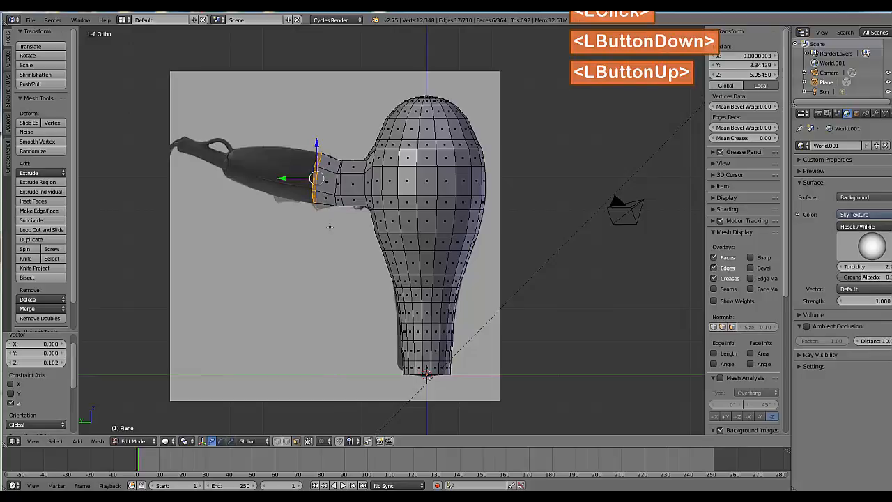
Extrude the grip about 1.0 along its normal and fit its end by raising it about 0.06 and scaling it 1.034 along Z
key(e)
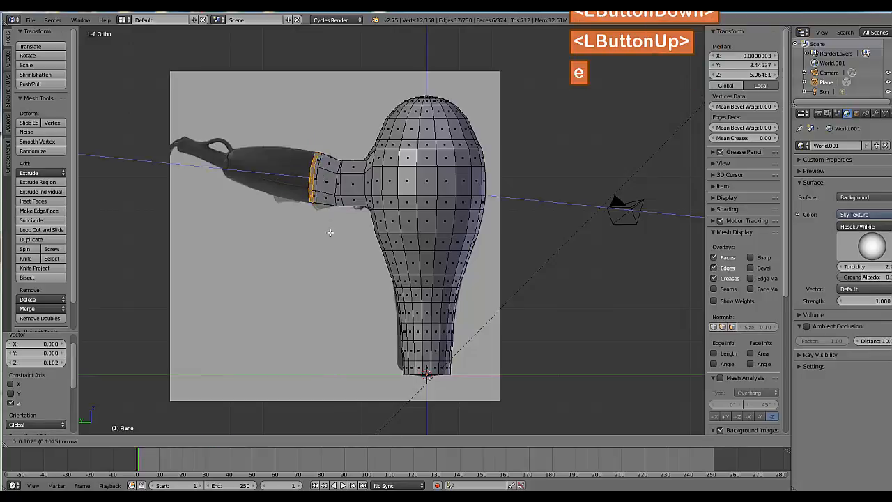
click(304, 222)
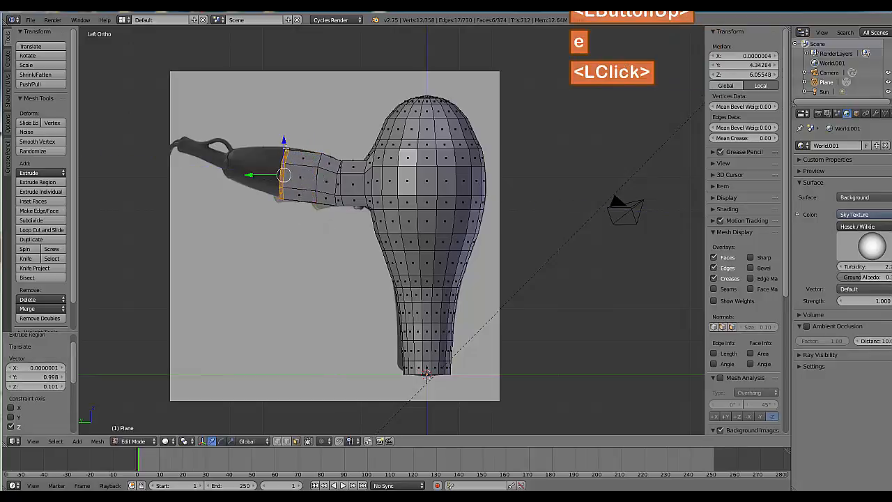
drag(285, 147, 284, 139)
key(s)
key(z)
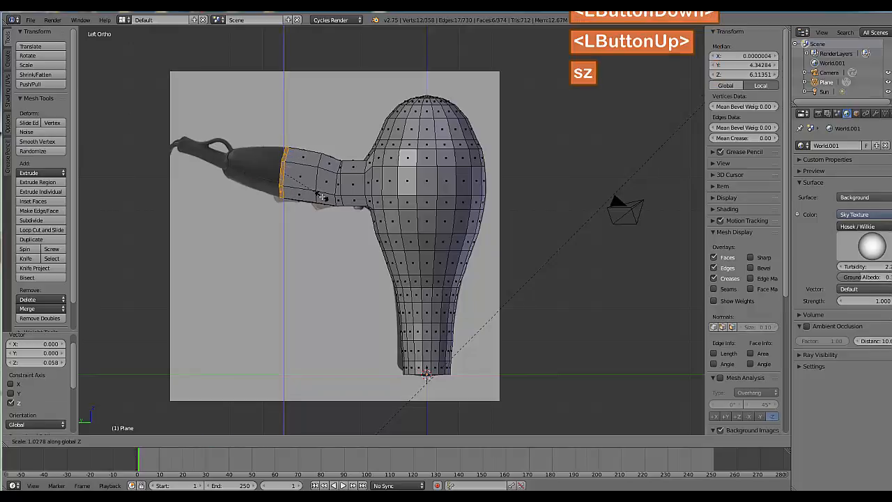
click(323, 198)
Extrude the grip about 1.16 further along its normal, and fit the end by shrinking it uniformly and raising it about 0.07
key(e)
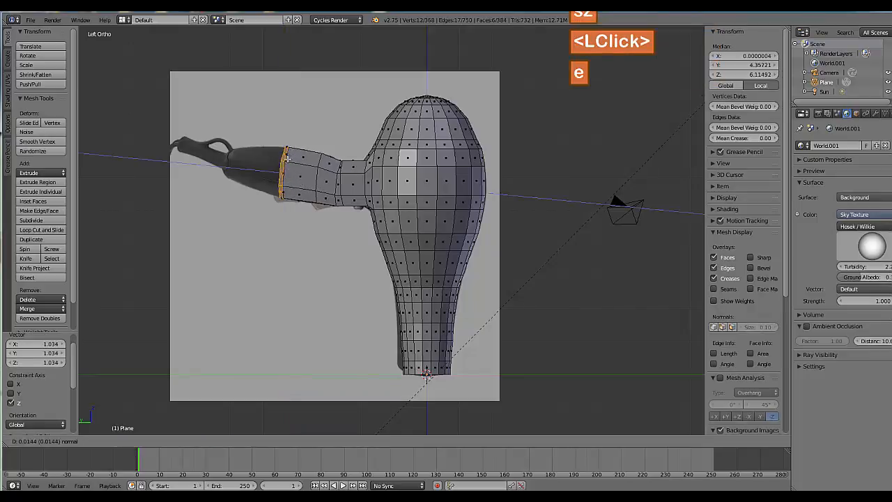
click(259, 158)
key(s)
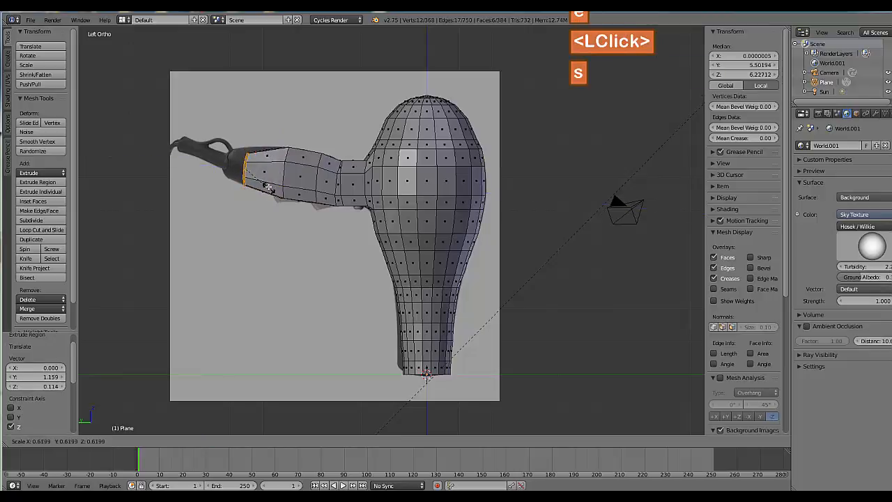
click(254, 153)
drag(246, 140, 248, 137)
Extrude the last grip segment about 0.6 along its normal and taper its end to about 0.65 along Z
key(e)
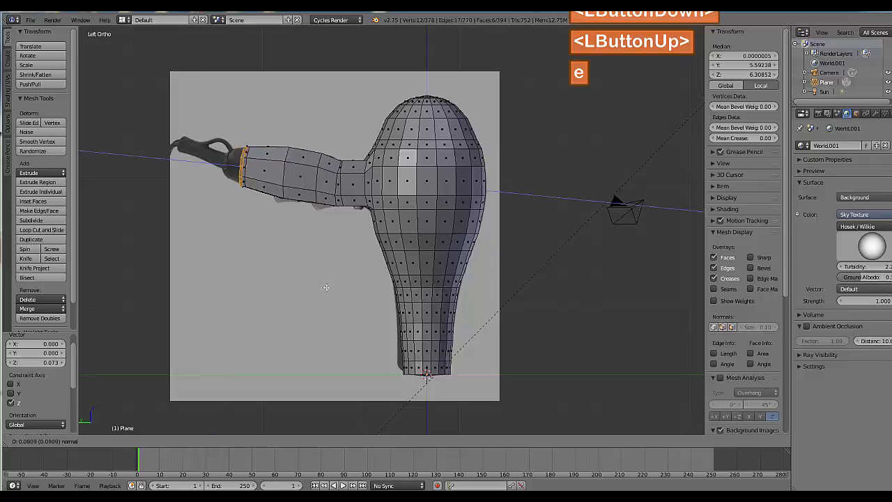
click(319, 285)
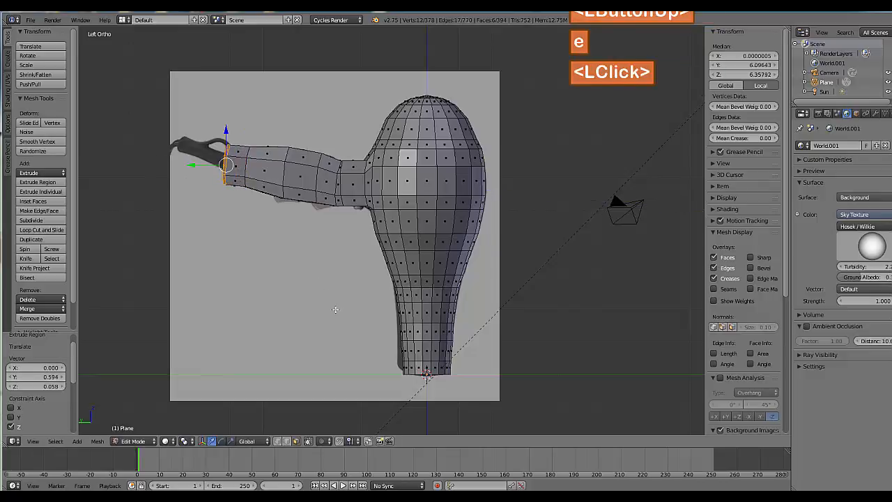
key(s)
key(z)
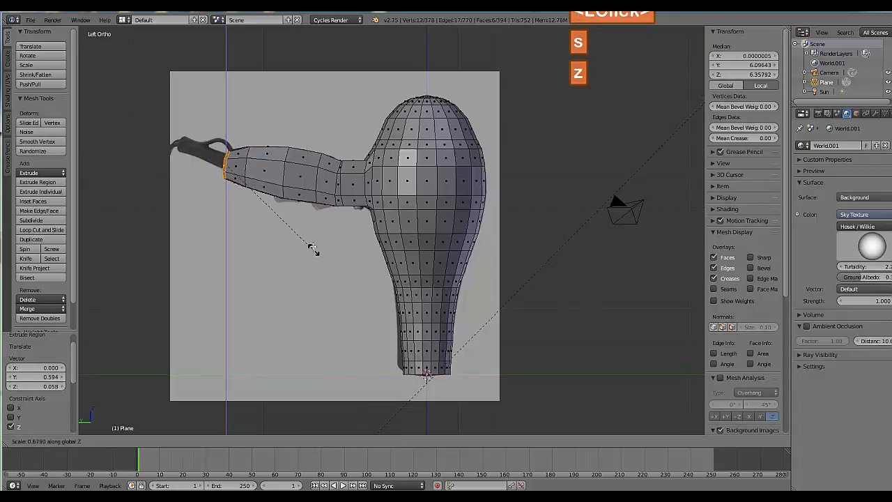
click(312, 247)
Enable proportional editing and push two neighbouring faces on one side of the grip outward about 0.13 along X
mouse_move(307, 274)
middle_down()
mouse_move(339, 269)
mouse_move(366, 299)
mouse_move(309, 283)
mouse_move(311, 313)
mouse_move(312, 285)
middle_up()
middle_drag(310, 251, 365, 304)
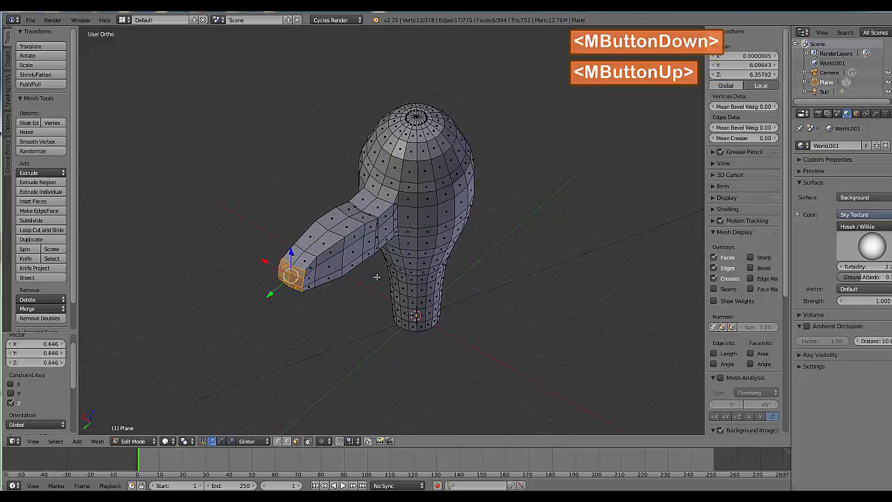
right_click(352, 235)
shift+right_click(359, 240)
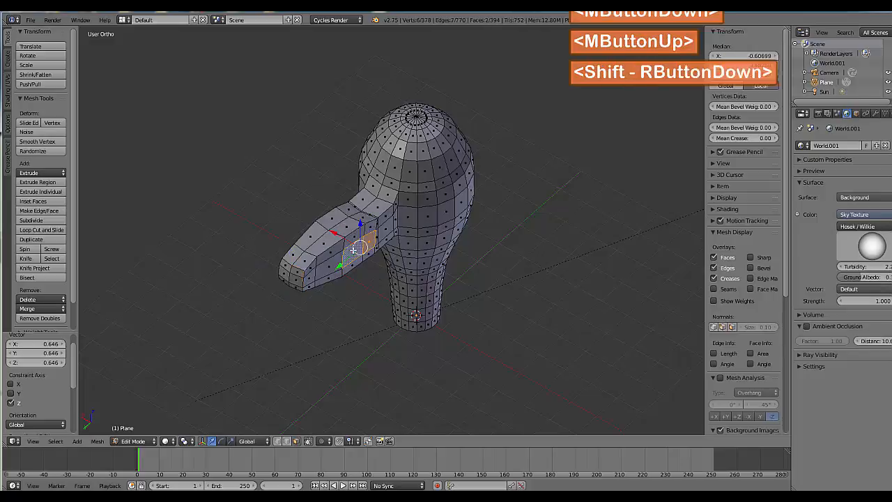
shift+right_click(359, 240)
middle_drag(359, 240, 363, 415)
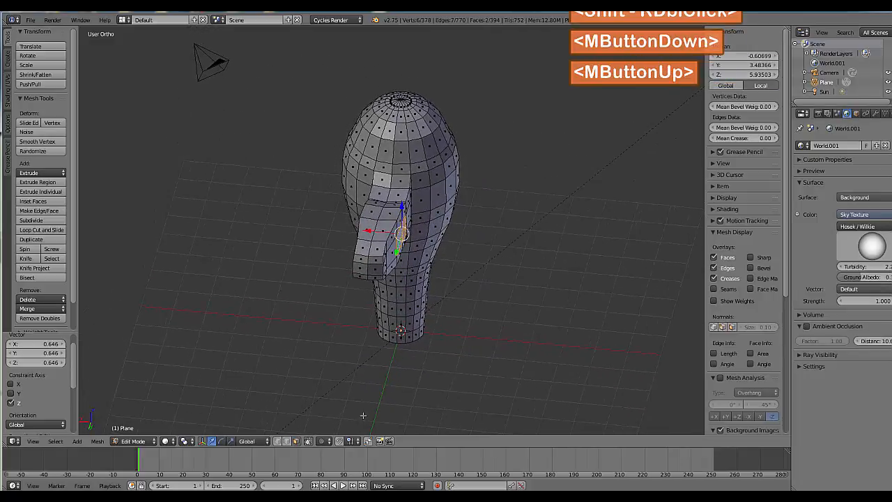
click(330, 444)
click(341, 420)
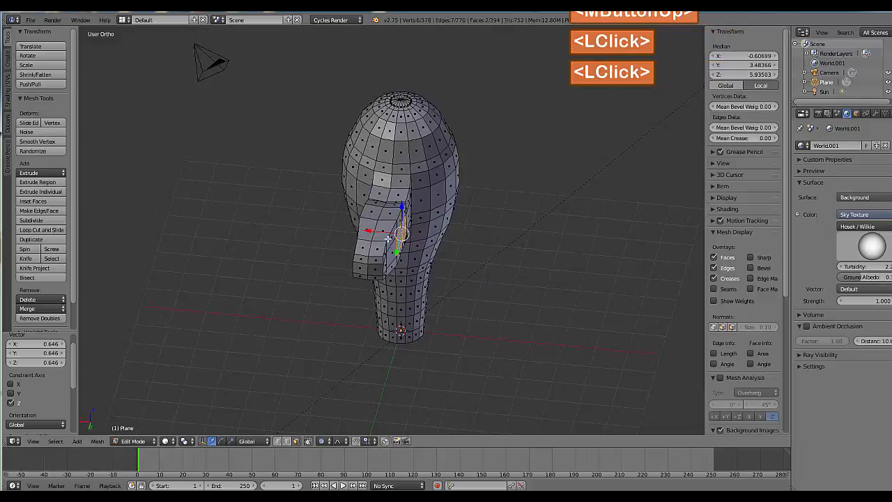
drag(372, 230, 385, 232)
middle_drag(385, 231, 437, 304)
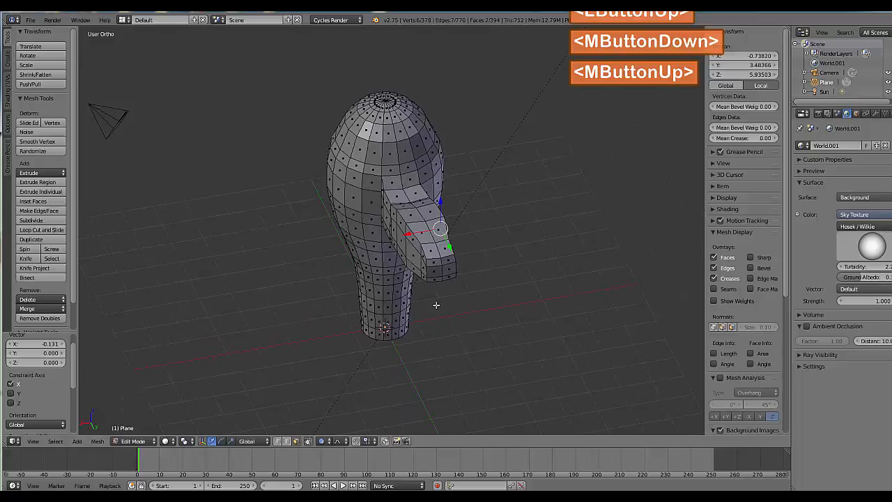
Push the two matching faces on the grip's opposite side outward about 0.12 along X
middle_drag(404, 269, 370, 278)
right_click(438, 232)
shift+right_click(451, 235)
drag(361, 276, 366, 293)
middle_drag(361, 327, 348, 293)
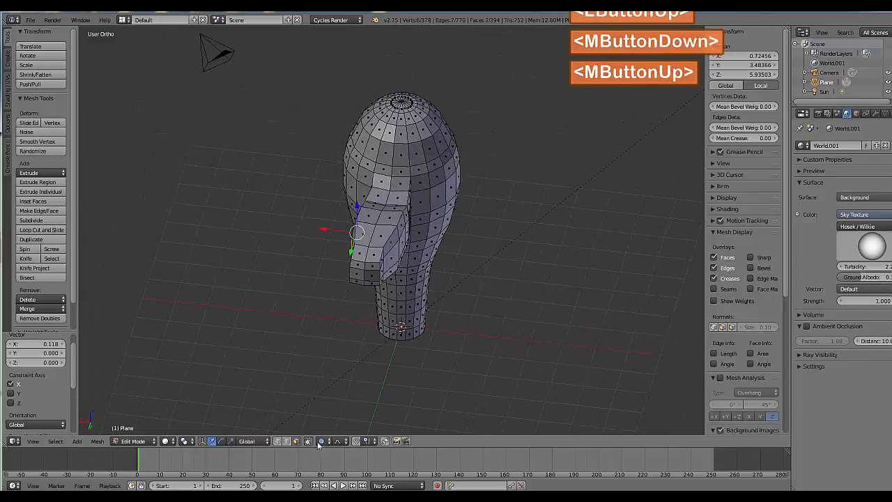
Select the two middle edges along the top of the grip and raise them about 0.23 along Z
click(296, 443)
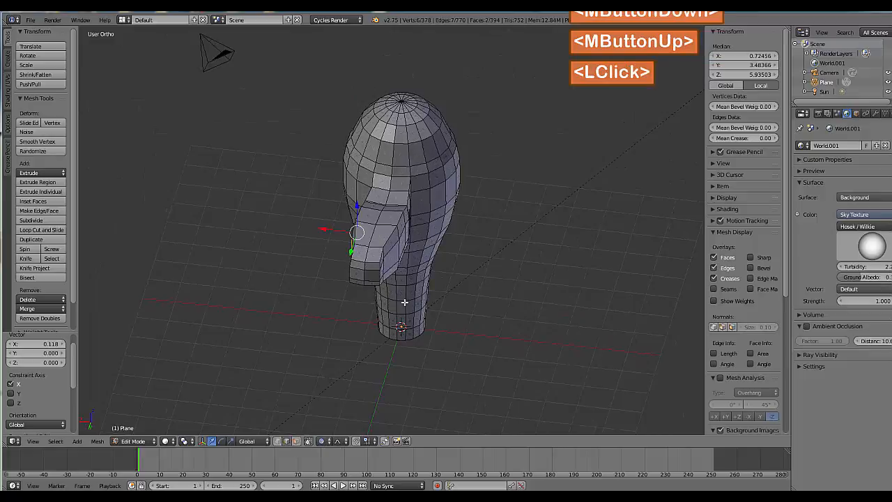
right_click(375, 219)
shift+right_click(383, 203)
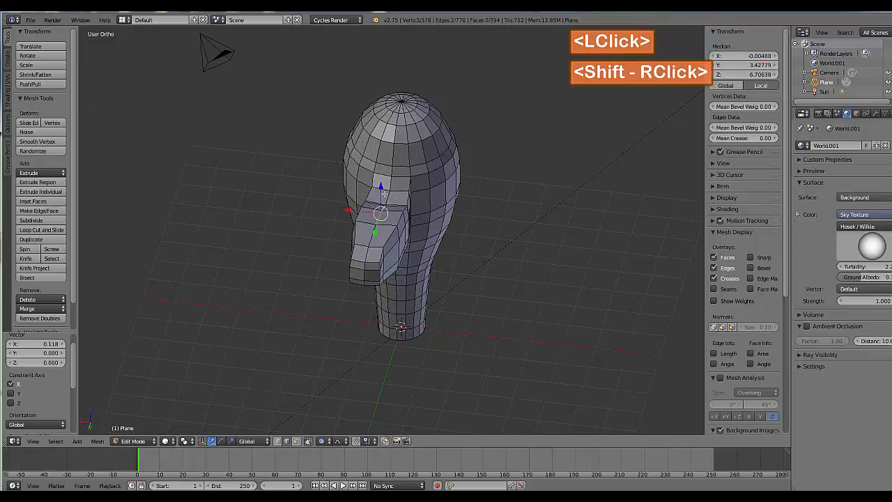
drag(382, 190, 381, 185)
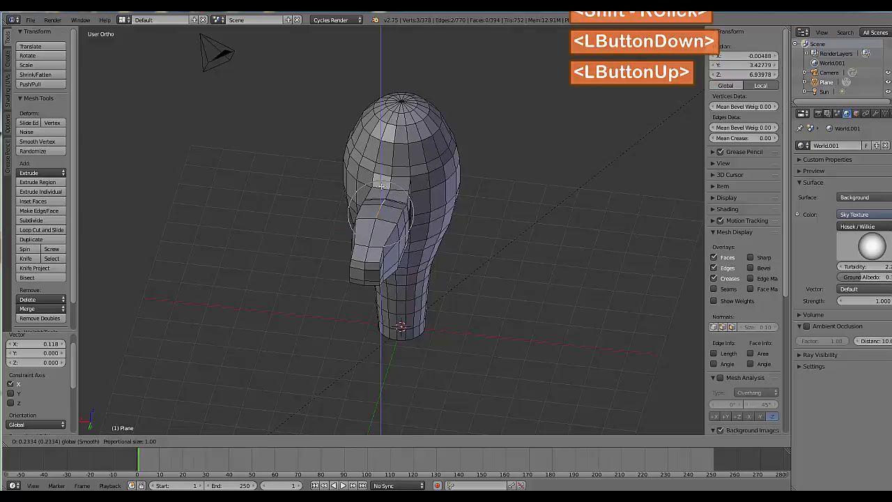
Select the middle edges along the underside of the grip and lower them about 0.27 along Z
middle_drag(382, 185, 399, 217)
right_click(399, 192)
shift+right_click(398, 187)
shift+right_click(398, 187)
shift+right_click(399, 182)
drag(395, 197, 394, 224)
Select all faces of the grip, scale them uniformly to about 0.978 and smooth their vertices once at 0.5
middle_drag(394, 224, 537, 246)
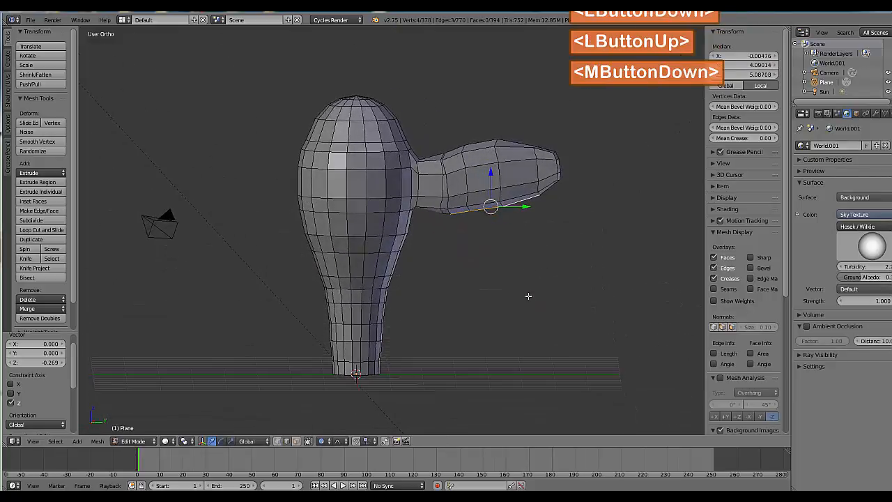
middle_drag(532, 292, 487, 325)
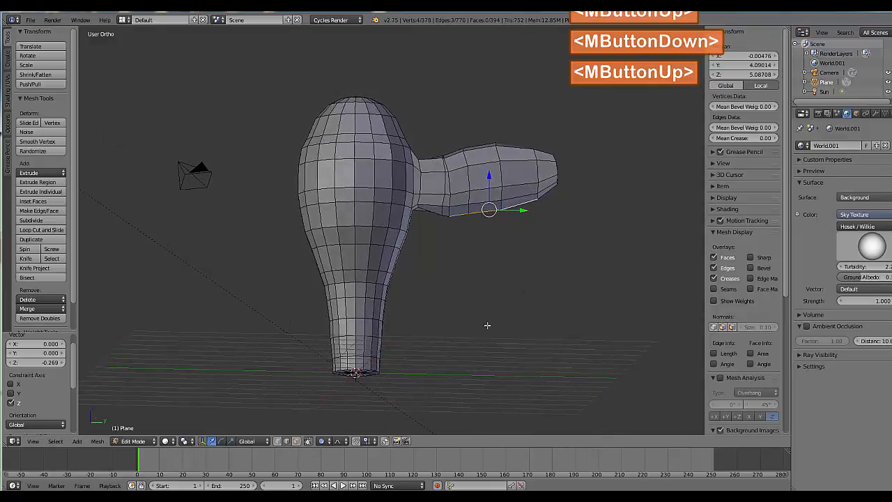
click(297, 442)
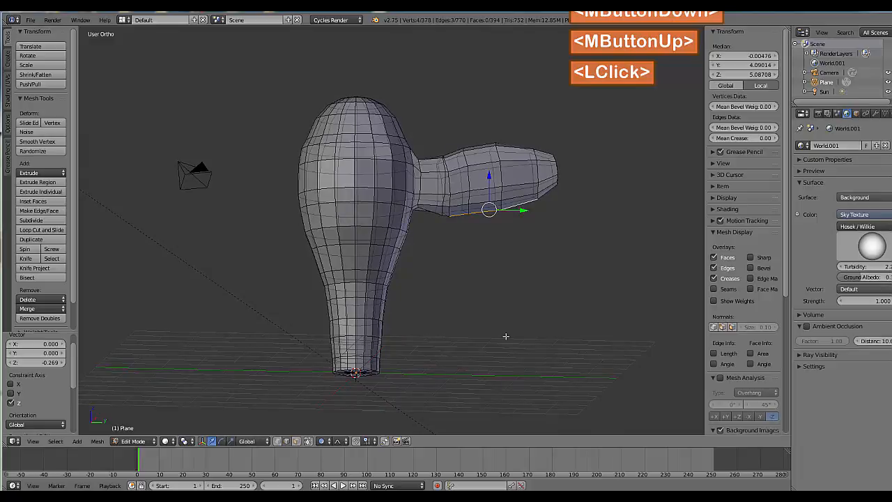
key(b)
drag(429, 144, 570, 245)
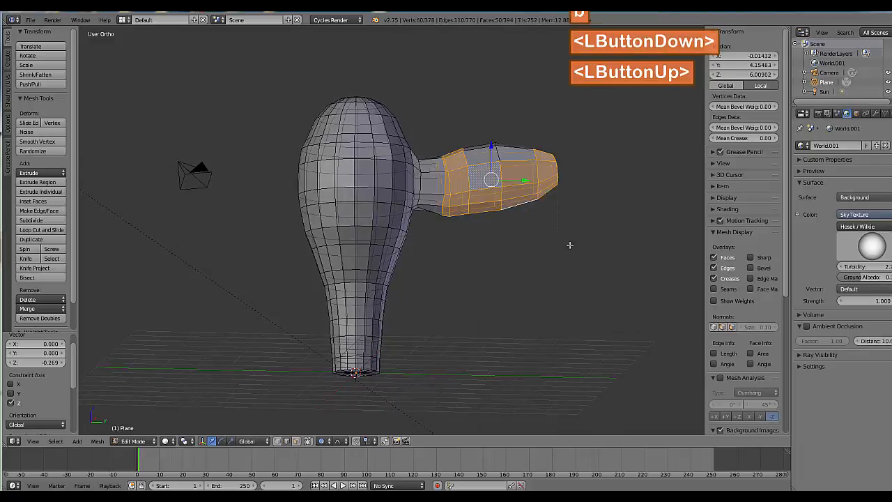
middle_drag(528, 204, 528, 223)
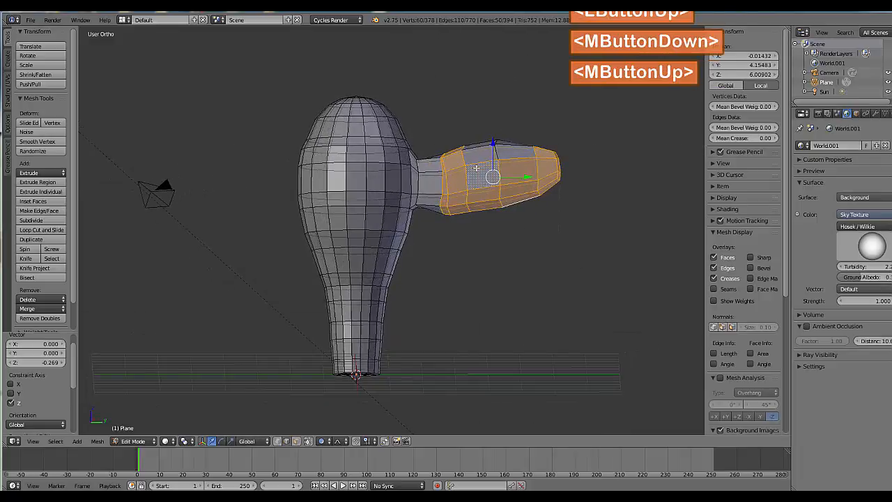
key(b)
drag(460, 129, 605, 244)
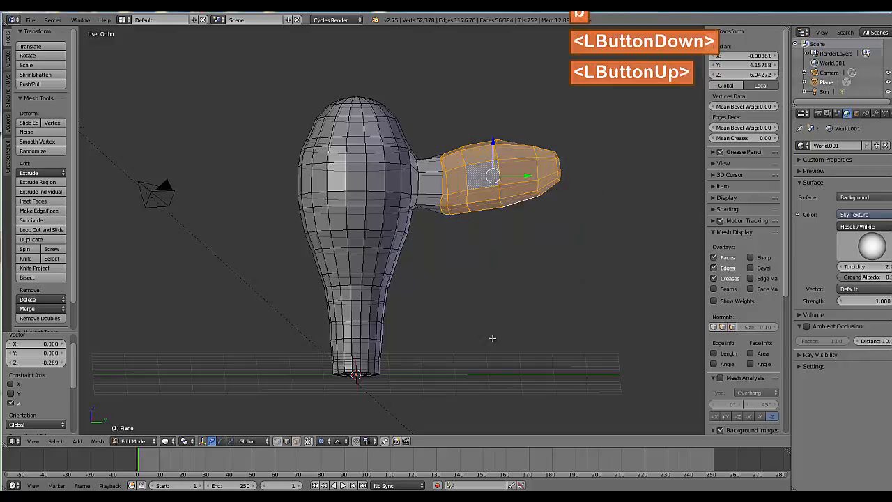
key(s)
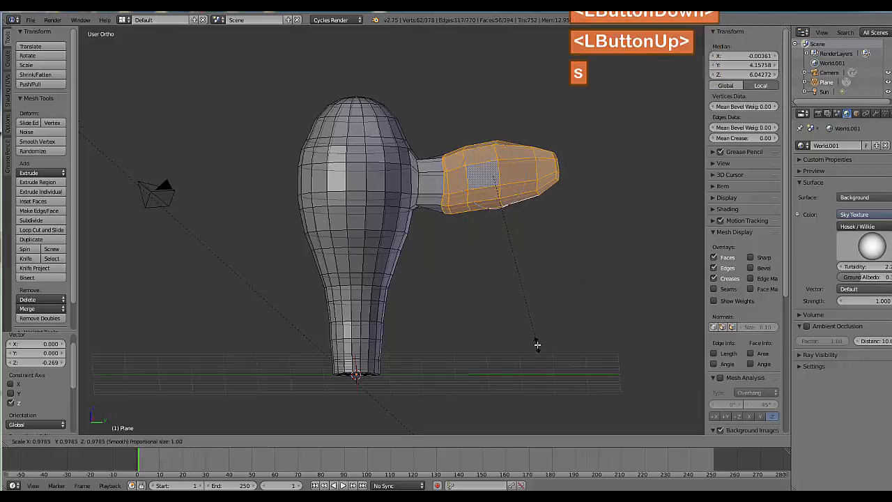
click(537, 346)
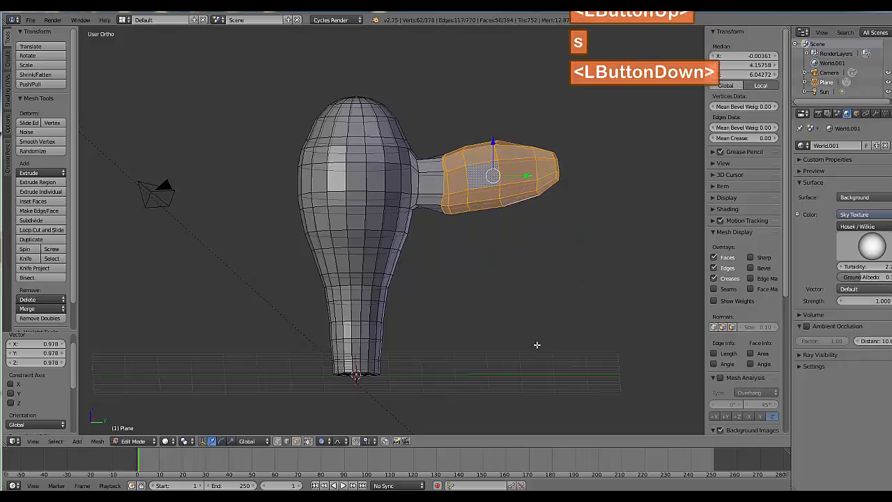
click(36, 143)
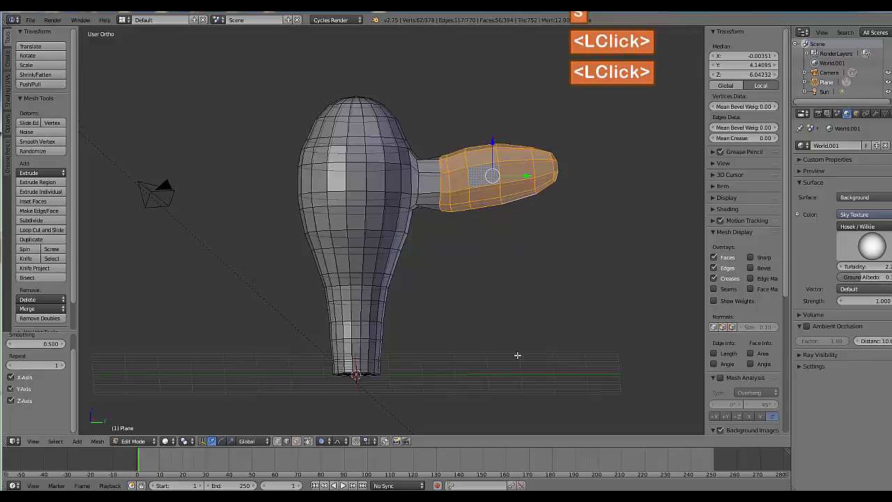
Return to Object Mode and add a Subdivision Surface modifier to the hair dryer with 2 view subdivisions
key(Tab)
middle_drag(519, 355, 302, 353)
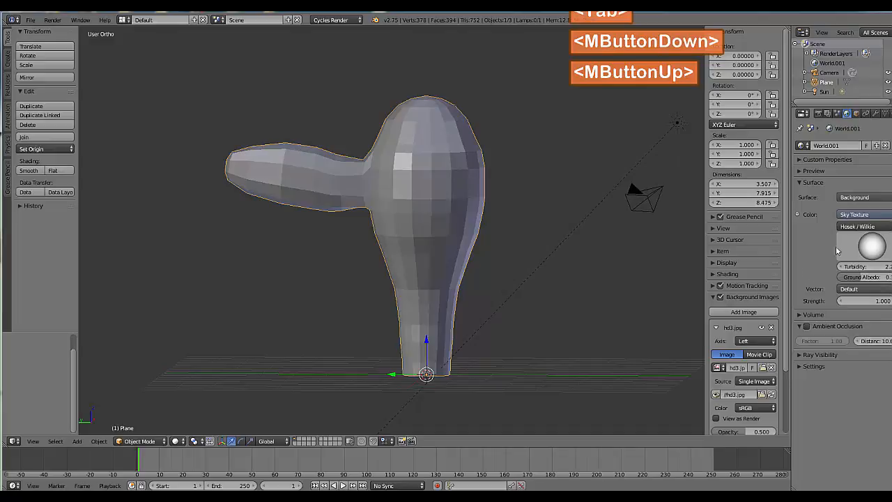
click(876, 113)
click(815, 146)
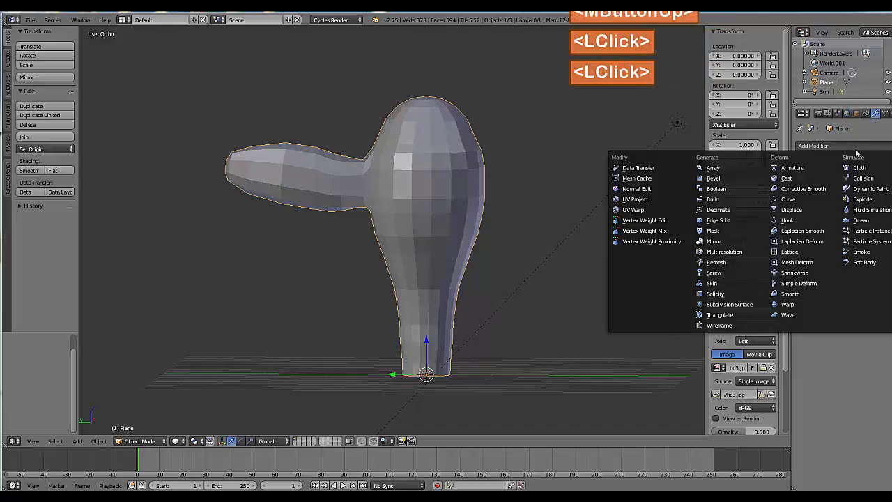
click(729, 304)
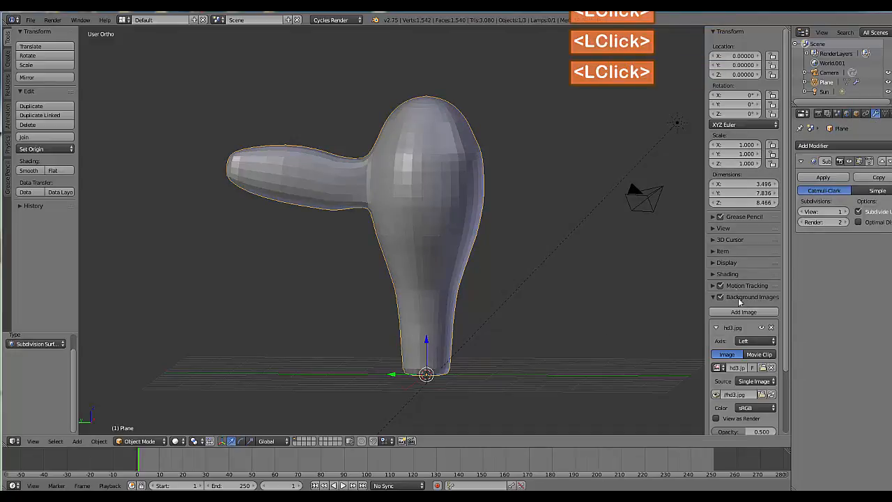
click(844, 211)
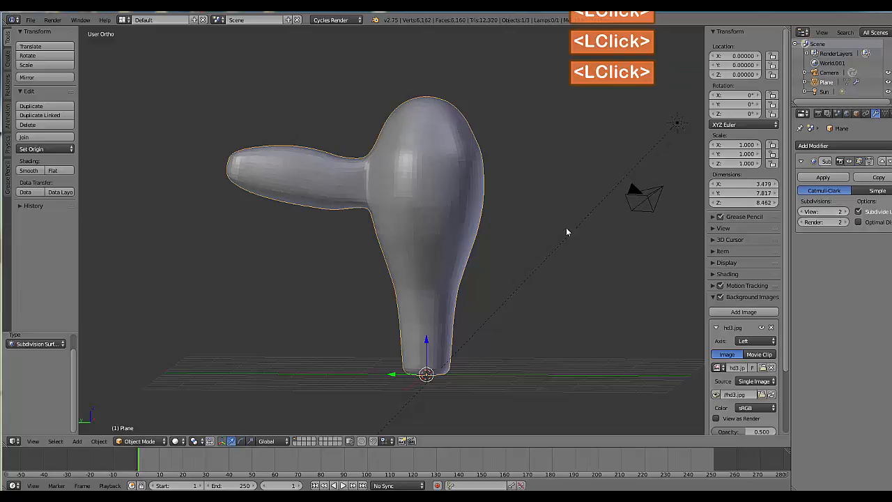
Compare the subdivided hair dryer with the reference image in the left view, using wireframe and solid display
mouse_move(566, 227)
middle_down()
mouse_move(603, 251)
mouse_move(633, 222)
mouse_move(579, 212)
mouse_move(574, 230)
middle_up()
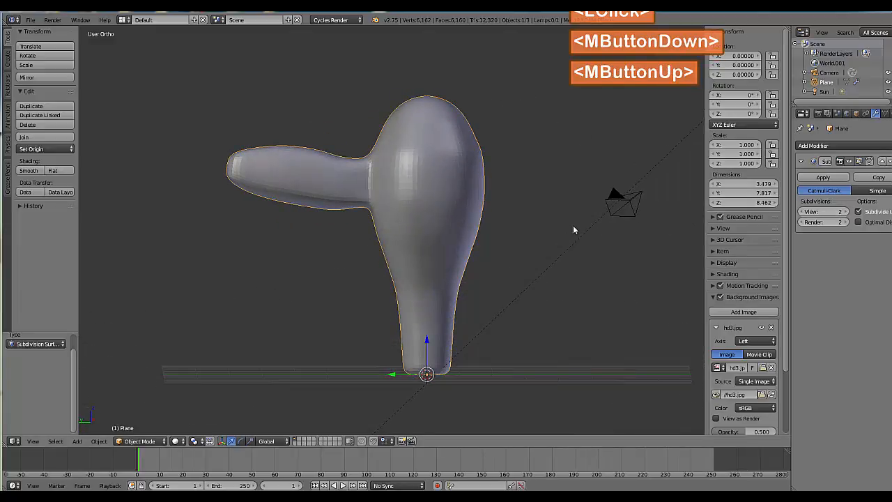
key(ctrl+KP_3)
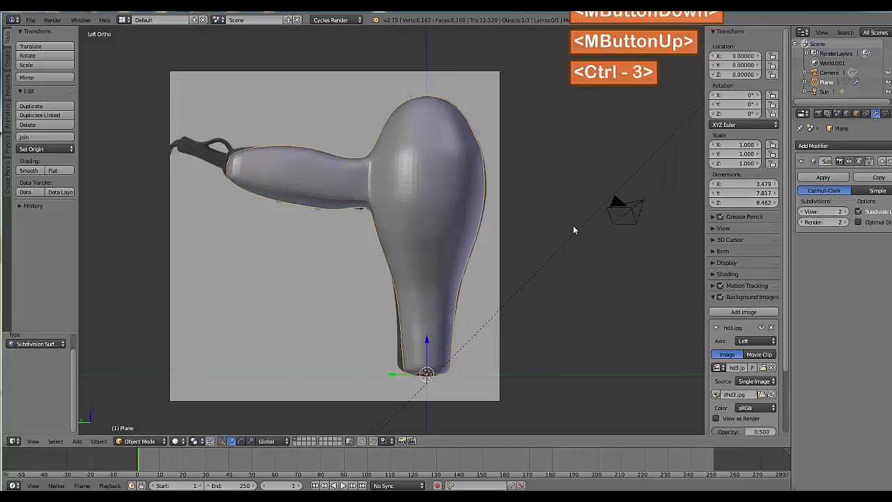
key(z)
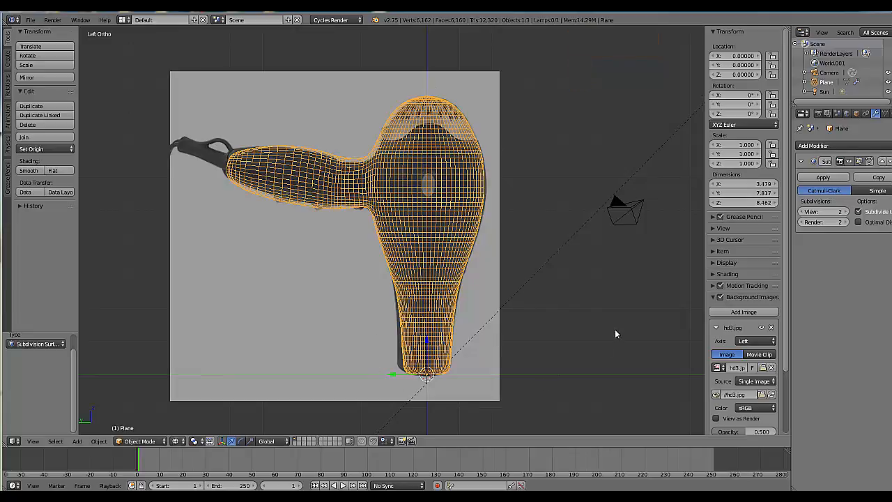
key(Tab)
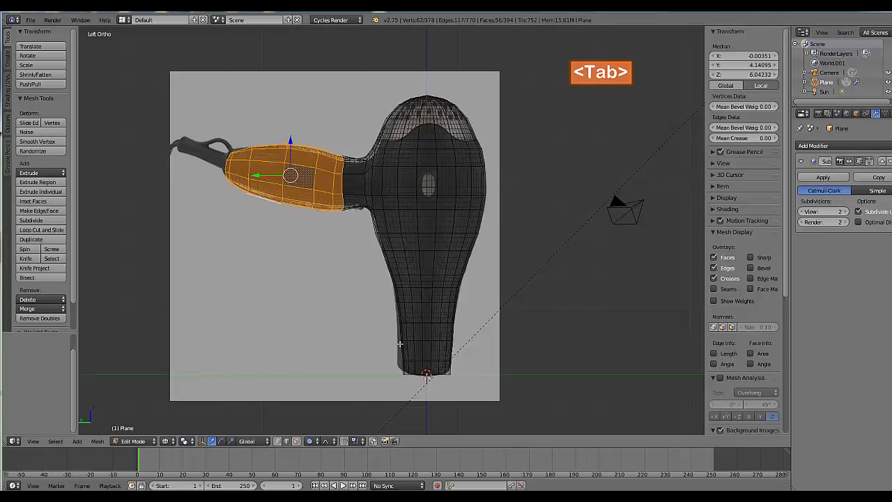
key(z)
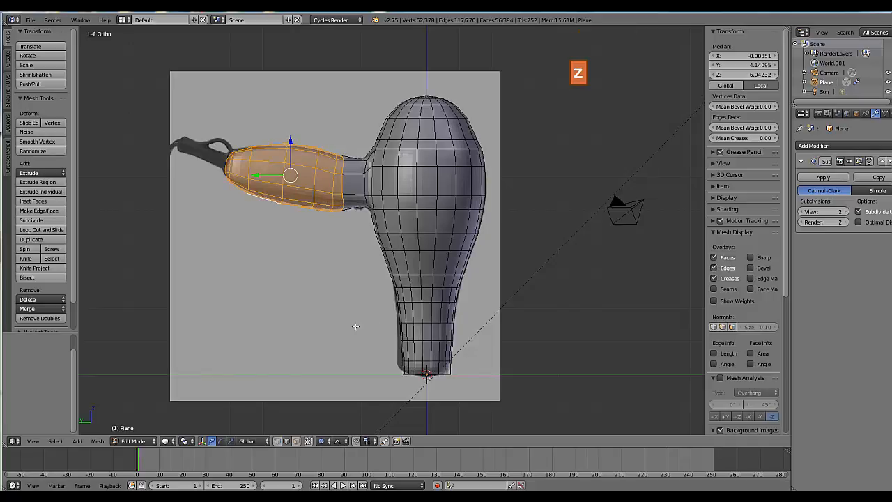
key(a)
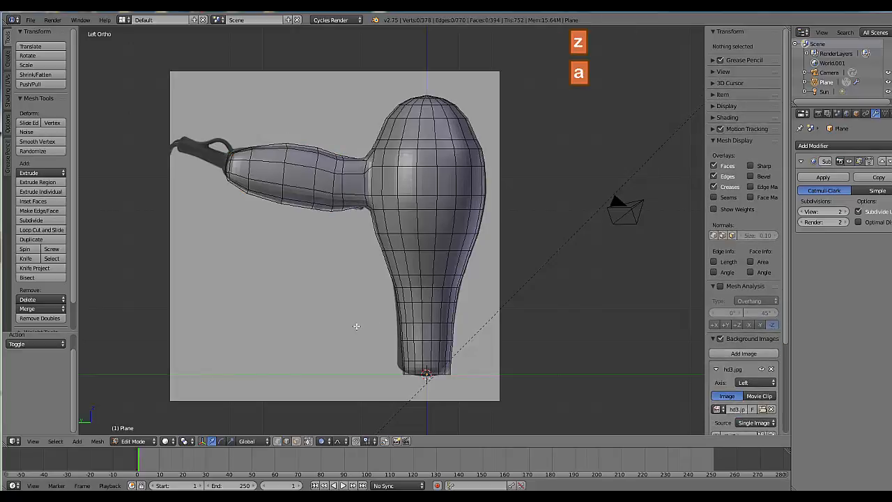
key(Tab)
Set the hair dryer's origin to the centre of its geometry
scroll(356, 320, down, 2)
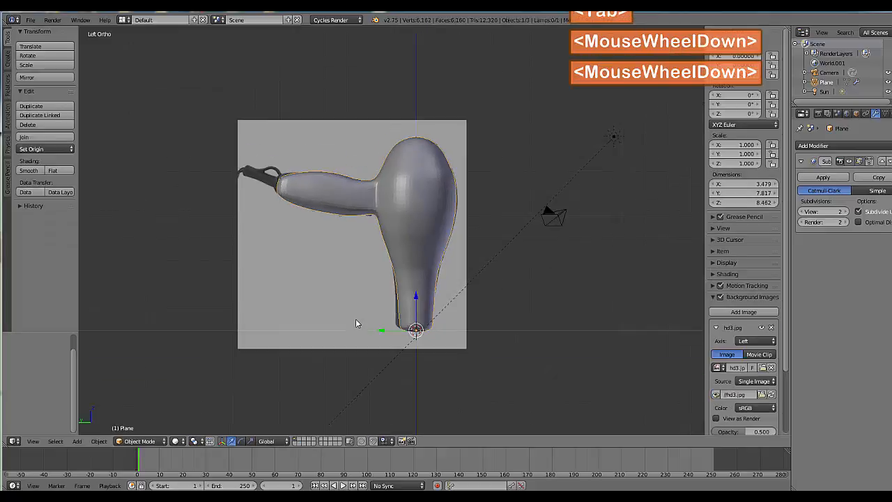
mouse_move(357, 314)
middle_down()
mouse_move(352, 328)
mouse_move(354, 321)
middle_up()
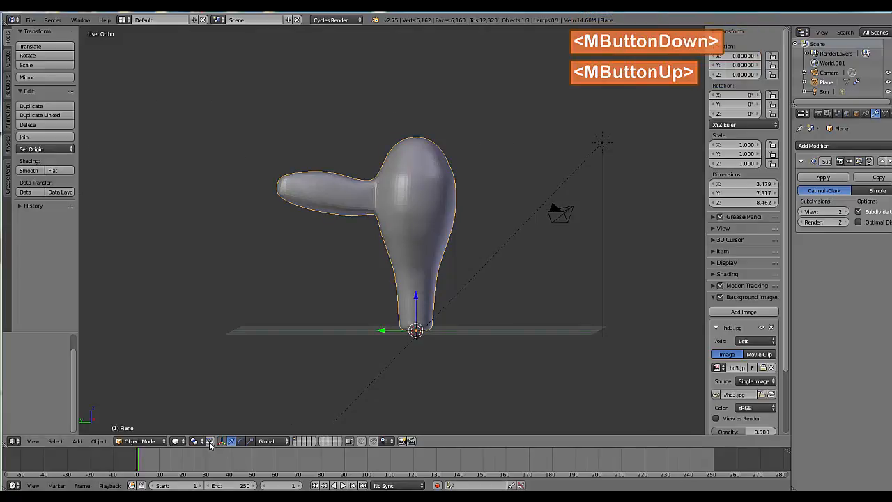
click(100, 441)
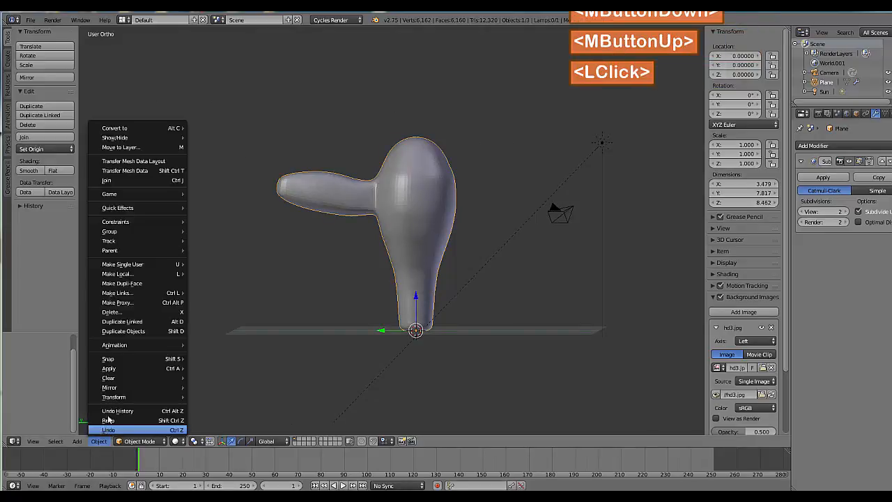
mouse_move(123, 345)
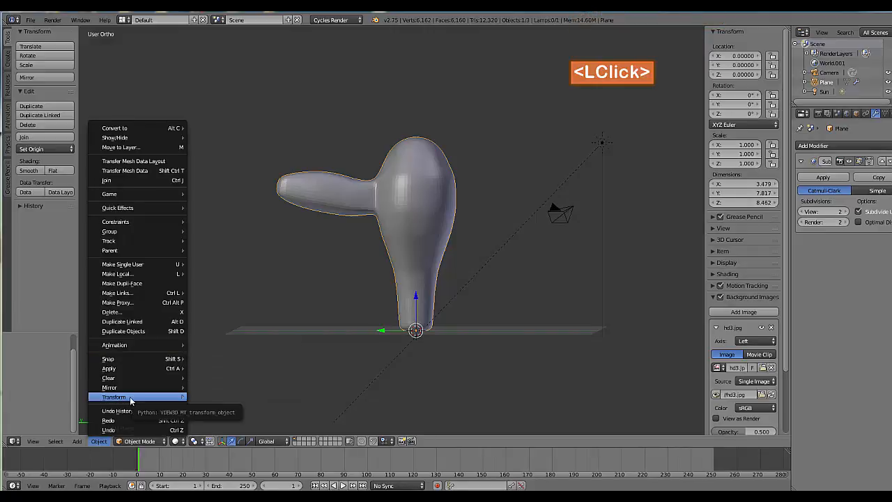
mouse_move(121, 398)
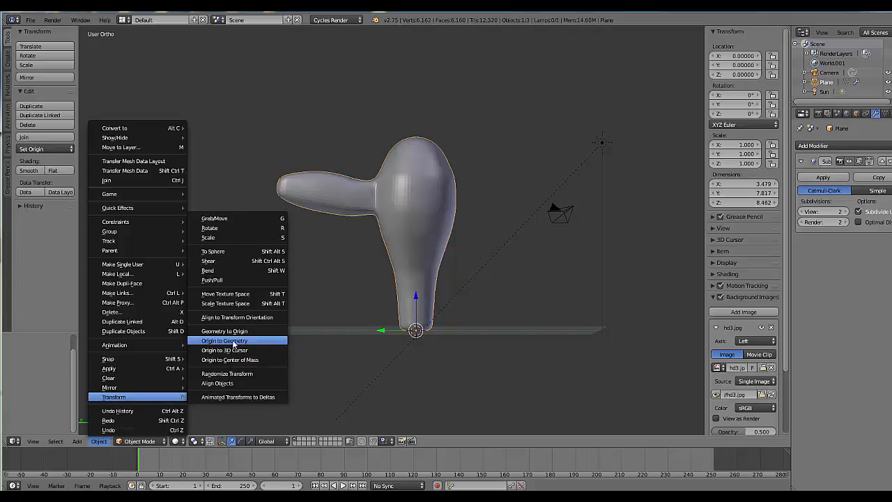
click(233, 341)
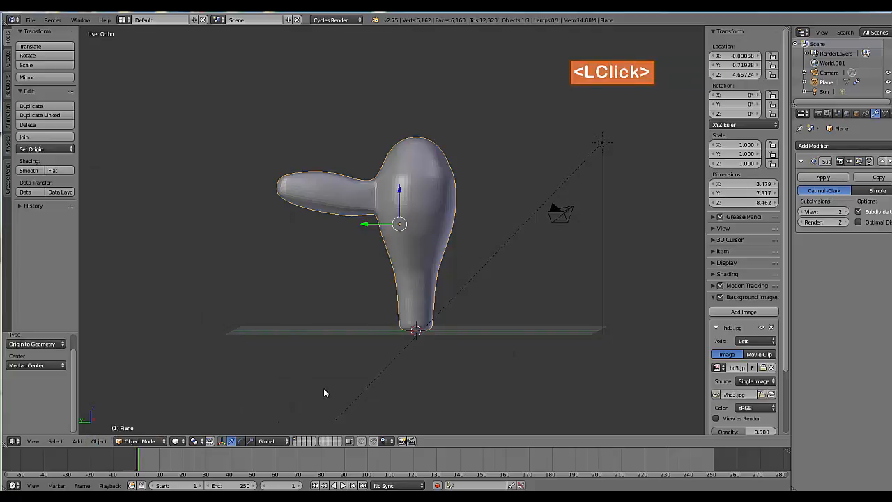
Rotate the hair dryer about the global X axis by about -451.4° so its handle points down
key(r)
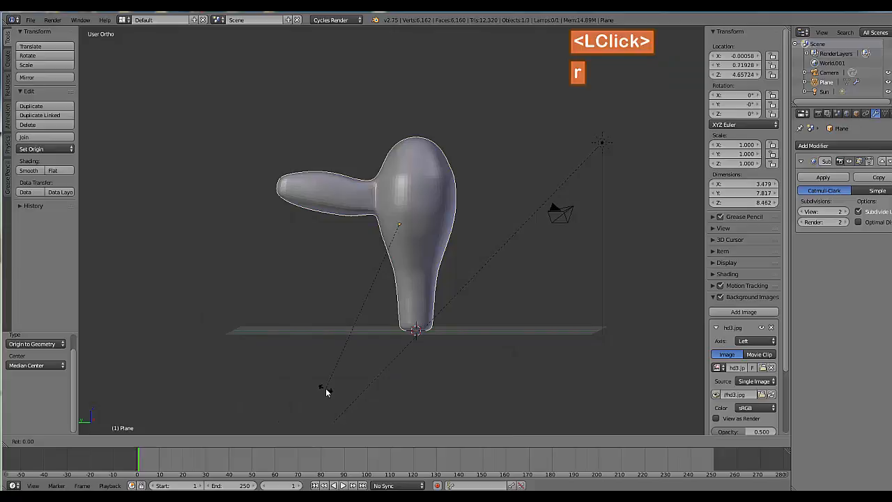
key(x)
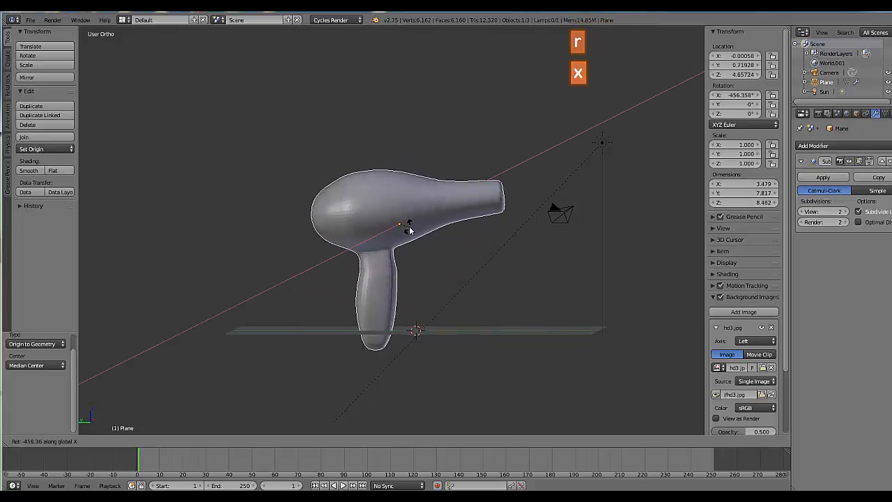
click(410, 236)
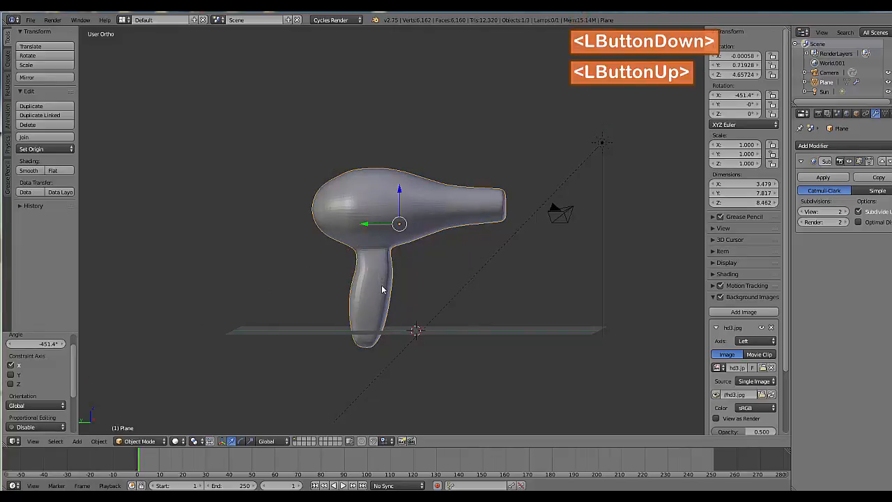
Snap the hair dryer to the 3D cursor and raise it to a Z location of about 4.325
key(shift+s)
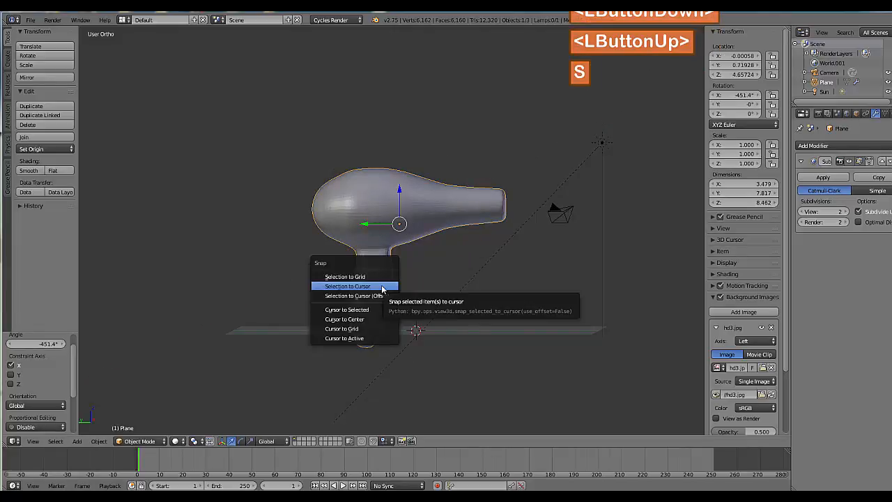
click(382, 286)
drag(416, 297, 428, 197)
In Edit Mode, add one edge loop around the rear of the body with a slide factor of about -0.283
key(Tab)
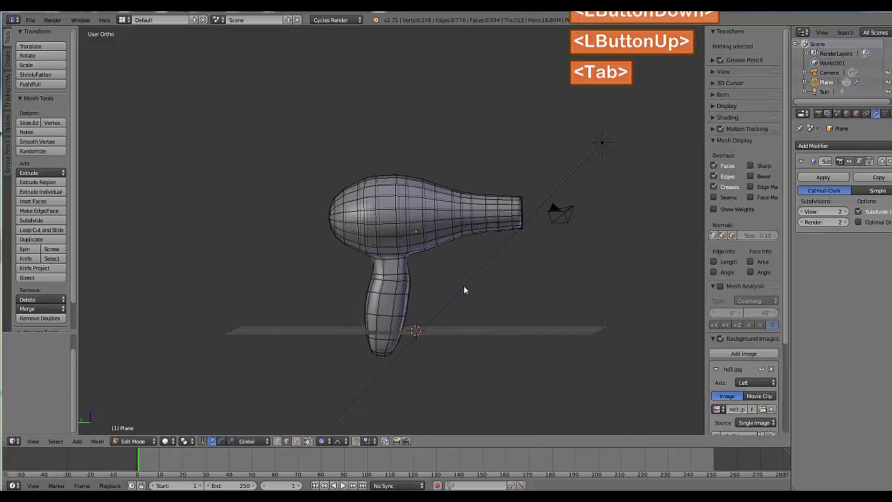
scroll(469, 289, up, 2)
scroll(470, 288, up, 1)
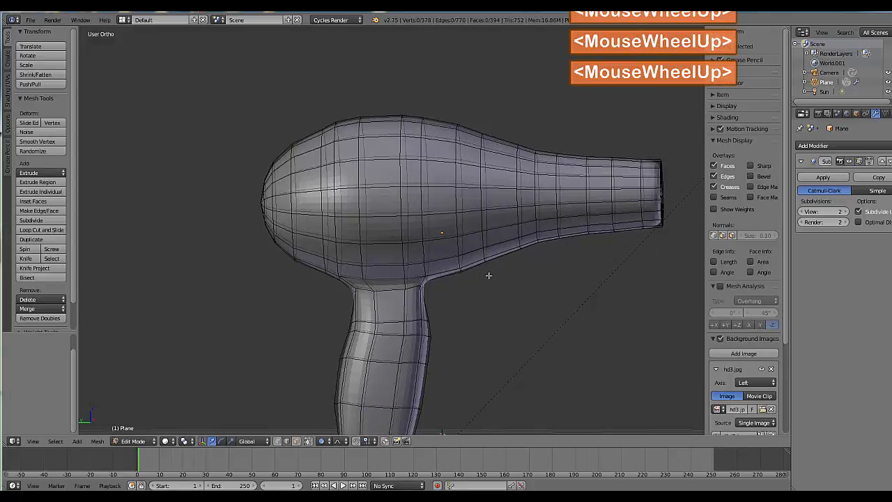
middle_drag(489, 274, 479, 312)
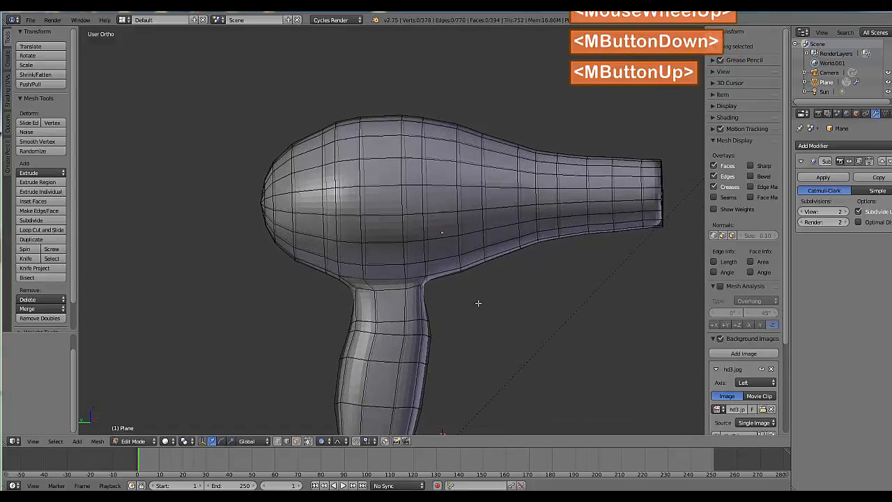
middle_drag(521, 194, 521, 194)
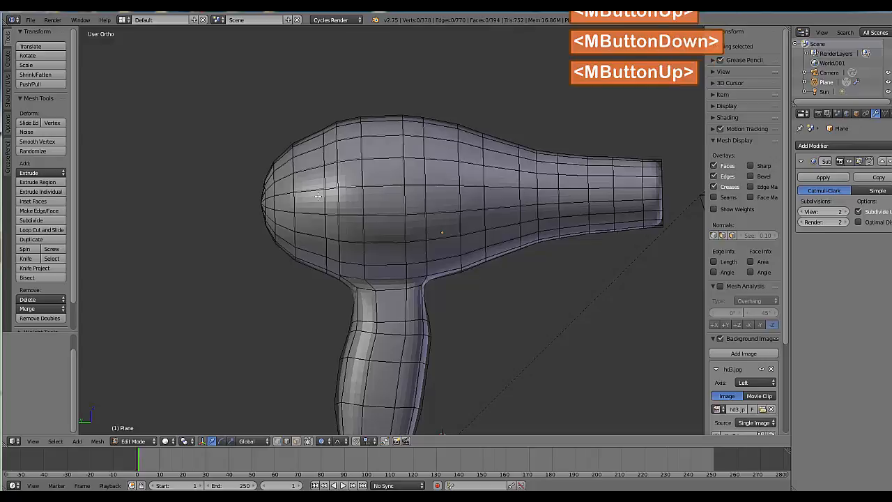
key(ctrl)
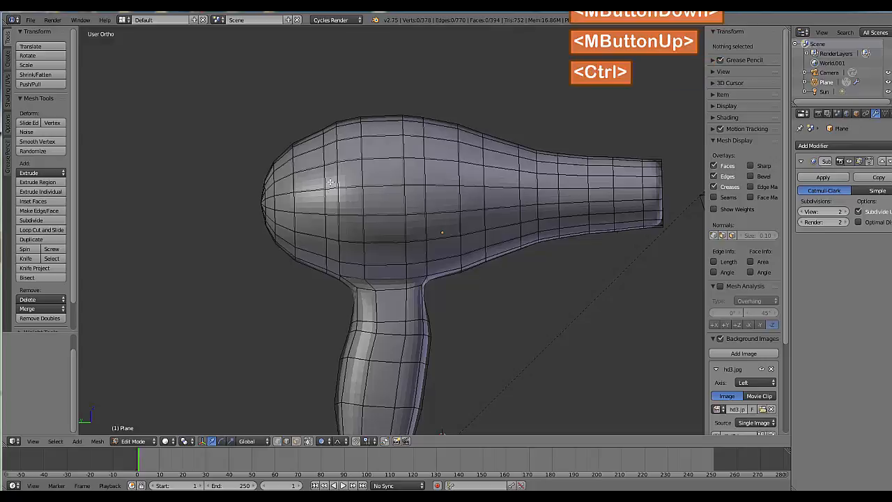
key(ctrl+r)
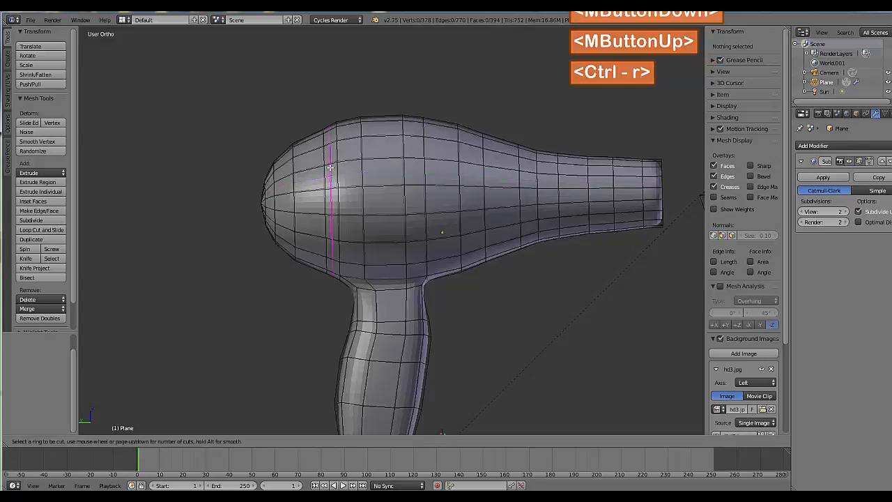
click(329, 169)
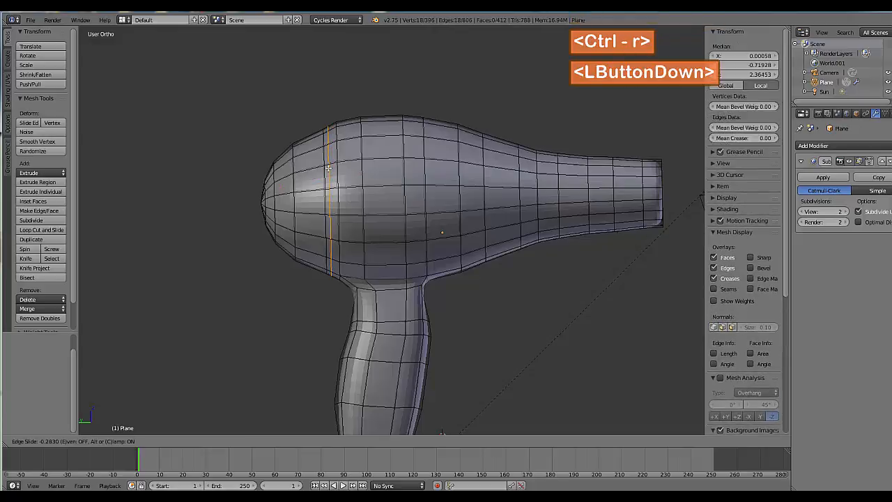
click(338, 182)
Try to scale the new rear edge loop uniformly to about 1.084 with proportional editing
middle_drag(350, 198, 353, 235)
key(s)
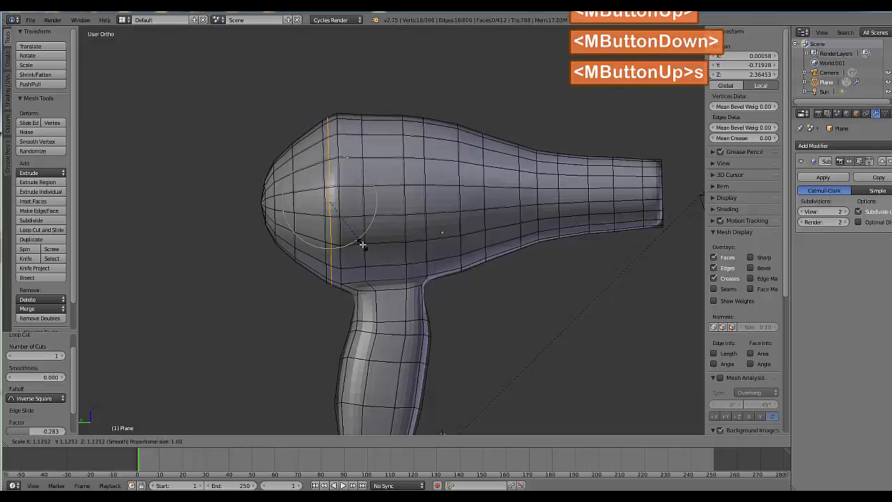
click(361, 242)
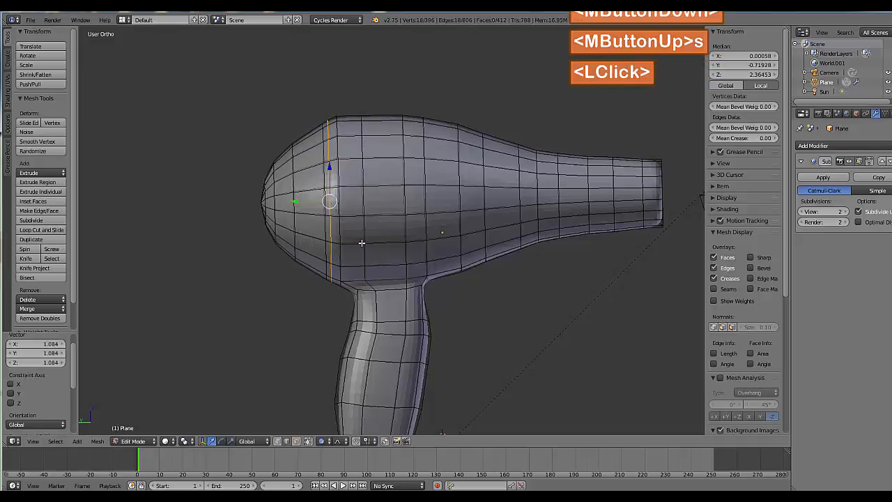
key(ctrl+z)
Disable proportional editing and scale the rear edge loop uniformly to about 1.094 to form a raised ridge
click(322, 440)
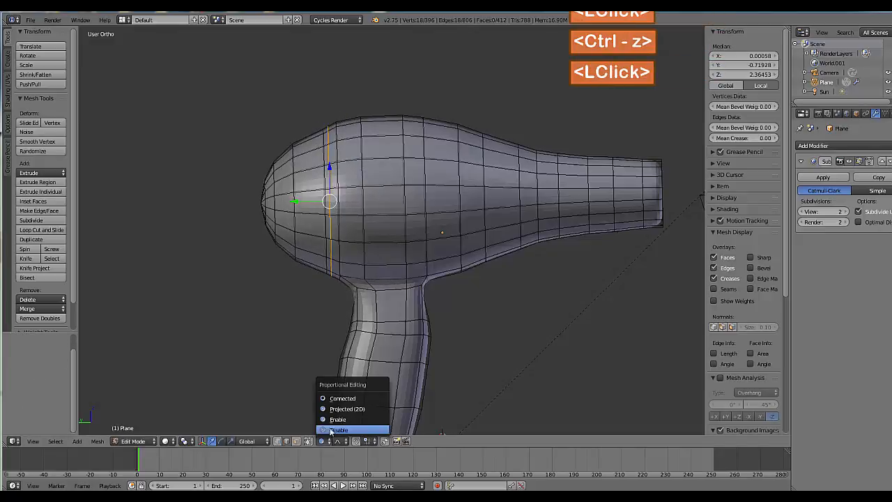
click(334, 421)
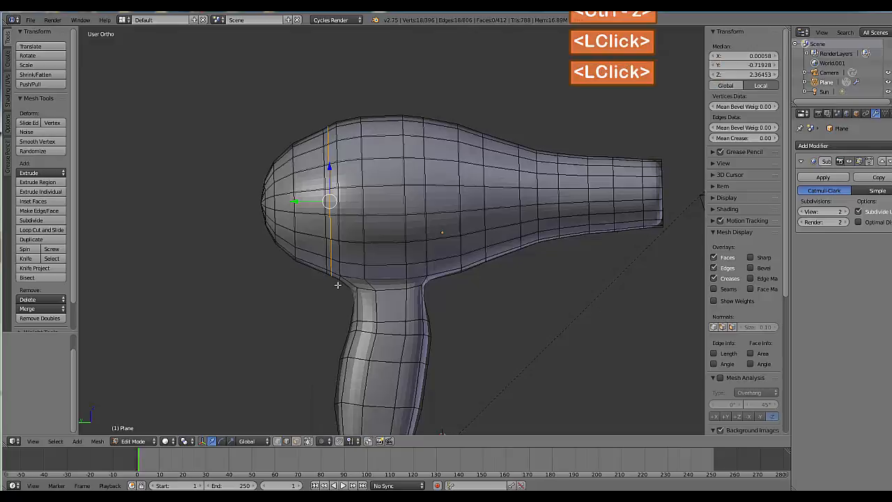
key(s)
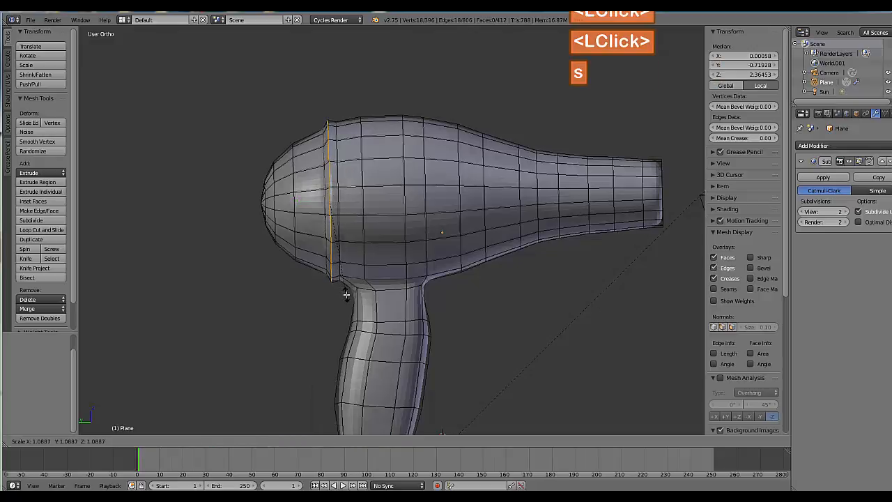
click(347, 294)
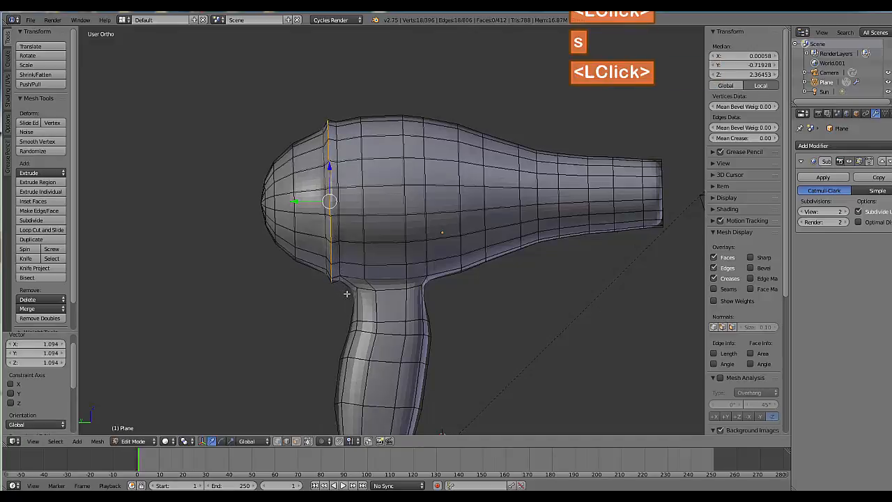
Select the full edge loop just in front of the ridge, including the edge above the handle, and scale it uniformly to about 1.135
alt+right_click(339, 213)
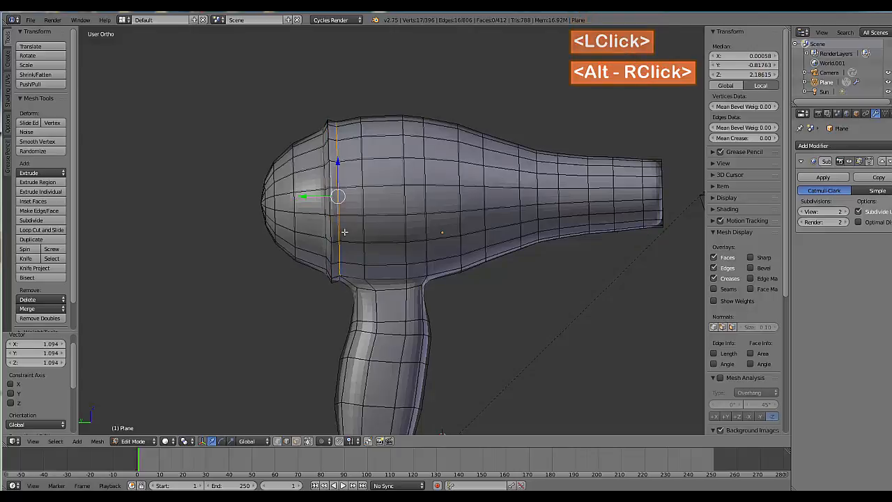
middle_drag(344, 232, 436, 197)
shift+right_click(399, 221)
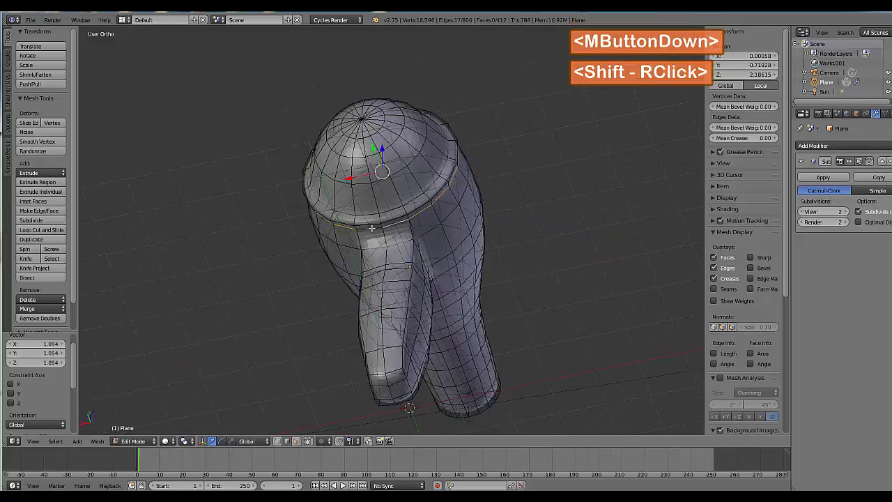
middle_drag(376, 232, 366, 299)
key(s)
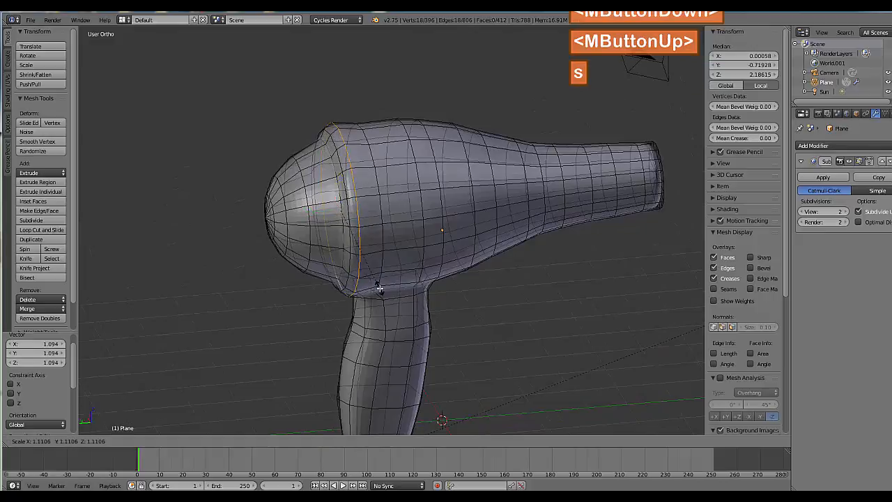
click(380, 290)
middle_drag(379, 290, 386, 269)
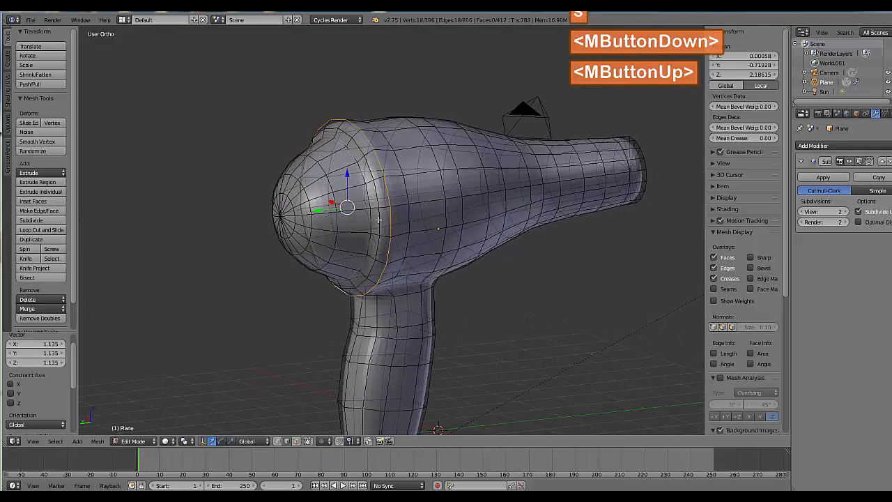
Move the rear loop of the ridge about -0.111 along global Y and check the smoothed shape in Object Mode
right_click(365, 178)
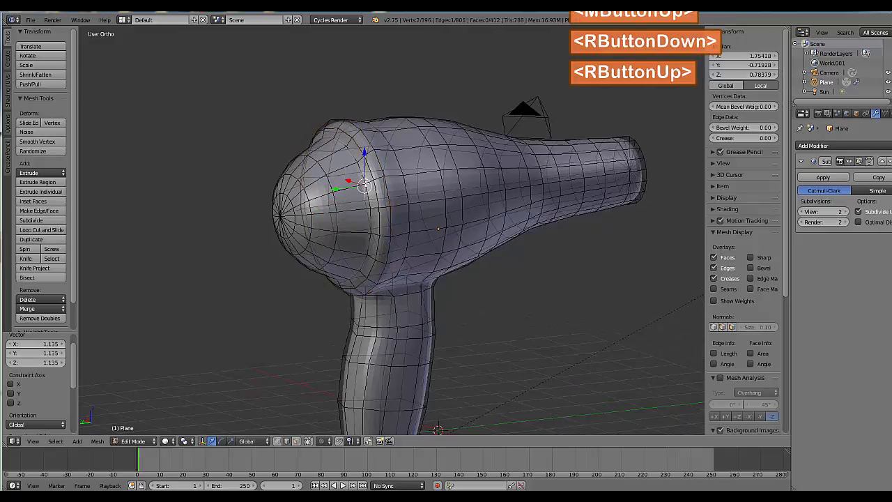
key(alt)
alt+right_click(355, 157)
middle_drag(355, 157, 387, 161)
drag(299, 207, 301, 205)
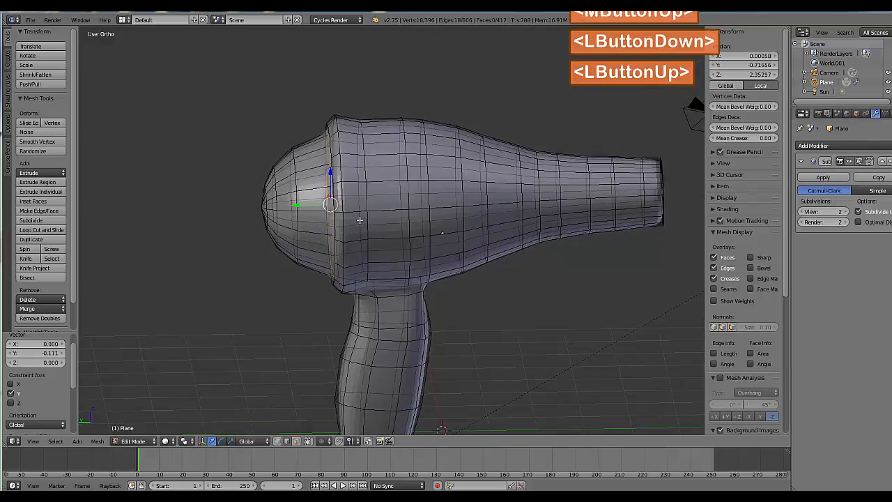
key(Tab)
mouse_move(369, 230)
middle_down()
mouse_move(458, 233)
mouse_move(488, 219)
mouse_move(411, 245)
mouse_move(375, 245)
middle_up()
key(Tab)
Try to add an edge loop in front of the ridge, running through the handle, with a slide factor of about 0.721
middle_drag(368, 208, 354, 175)
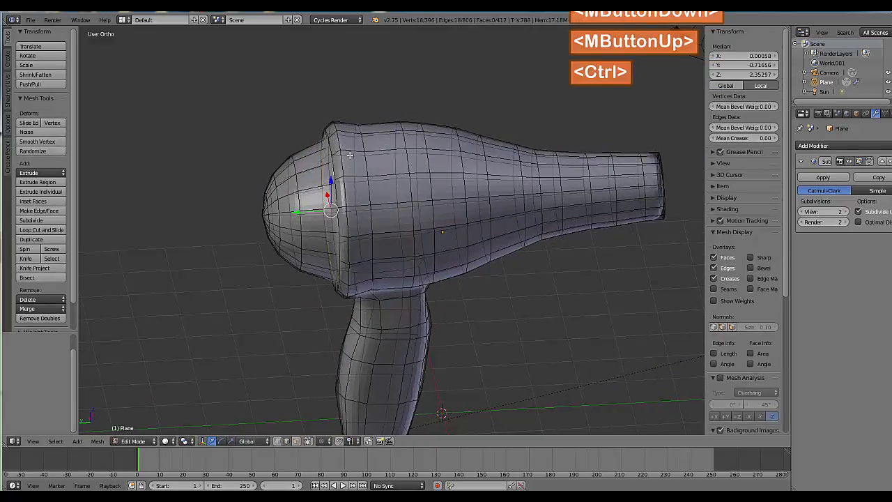
key(ctrl+r)
click(349, 154)
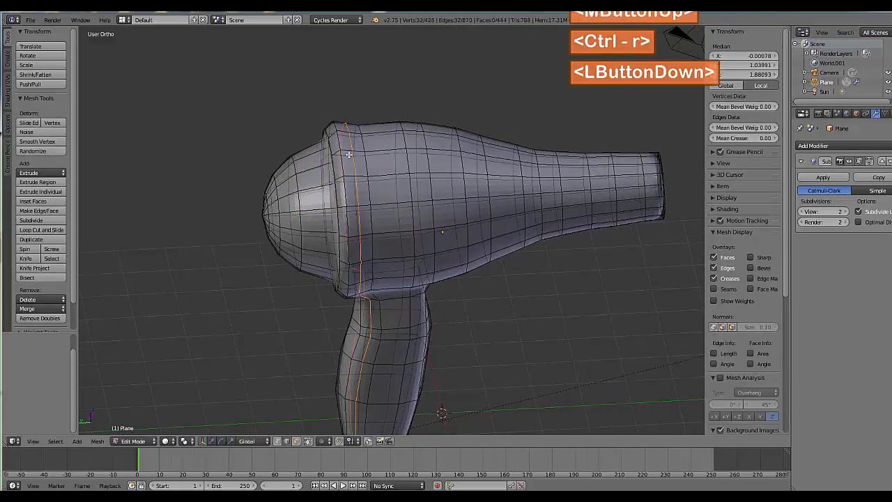
drag(348, 155, 345, 160)
click(345, 161)
key(ctrl+s)
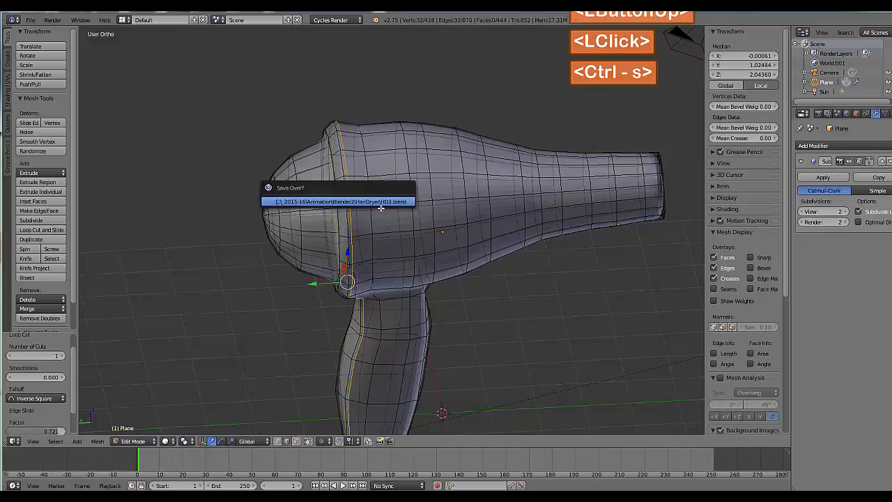
key(ctrl+z)
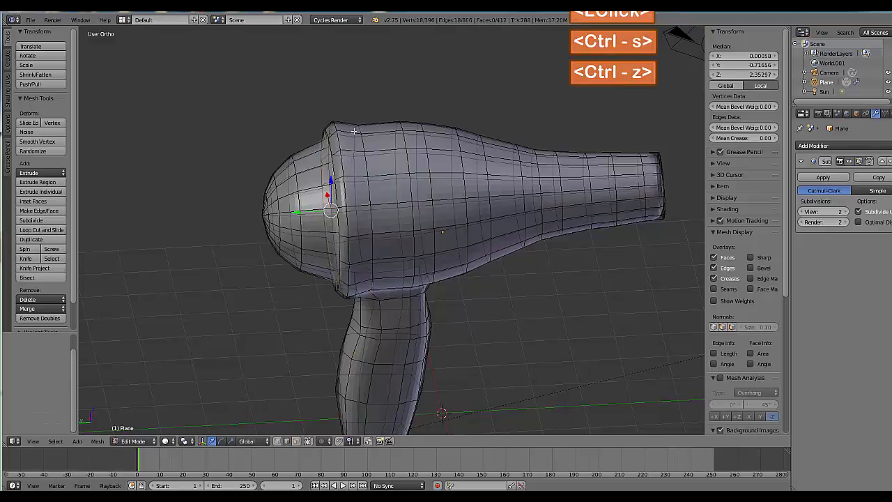
Add an edge loop within the ridge at a slide factor of about 0.778, scale it slightly and check the smoothed result
middle_drag(354, 131, 363, 158)
key(ctrl)
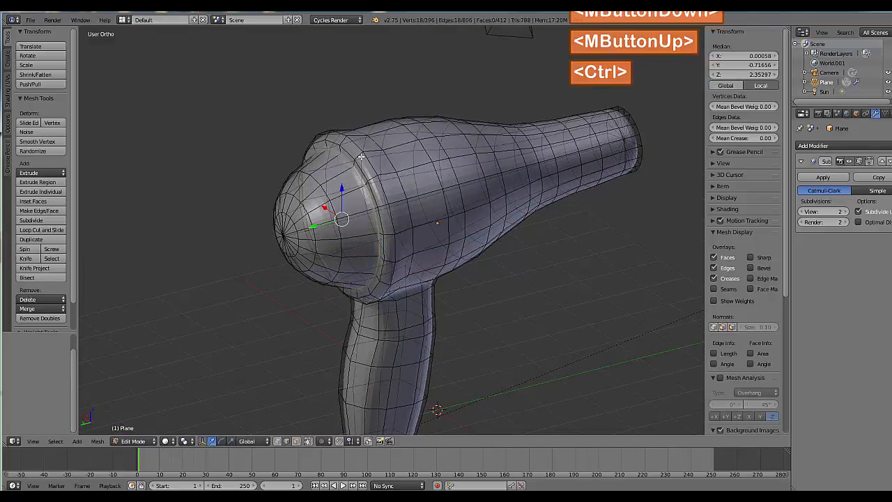
key(ctrl+r)
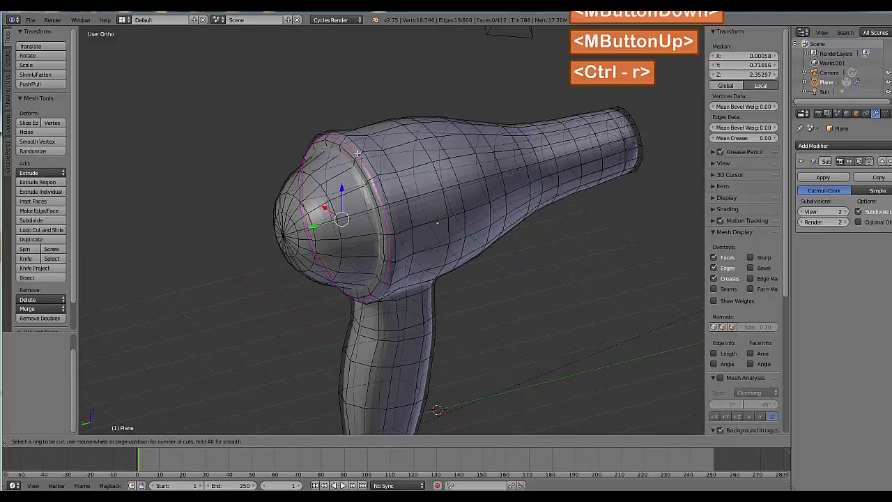
drag(357, 152, 399, 180)
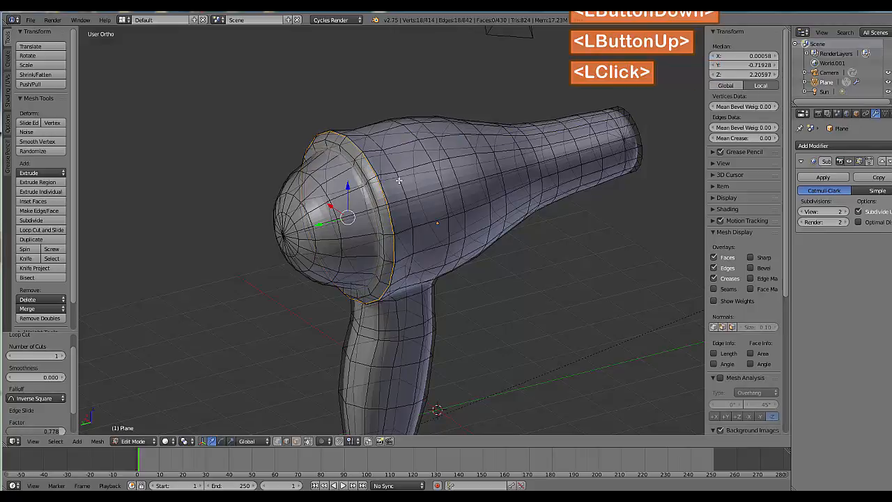
key(s)
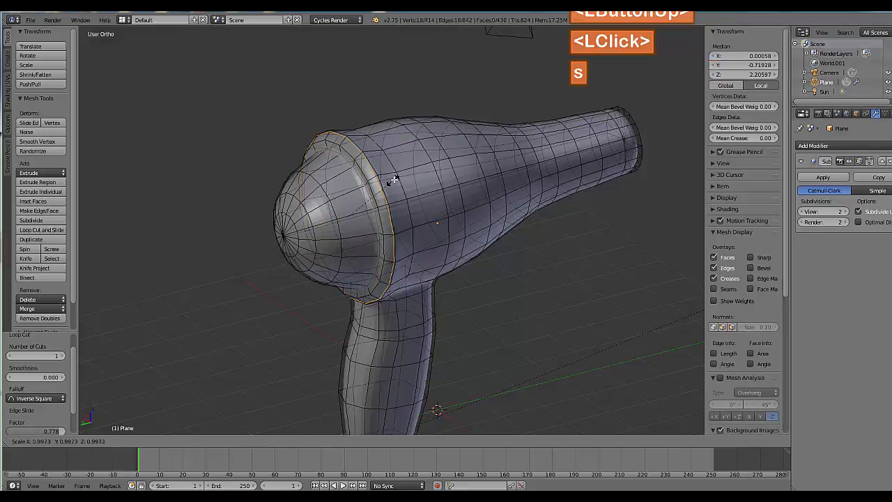
click(394, 182)
key(Tab)
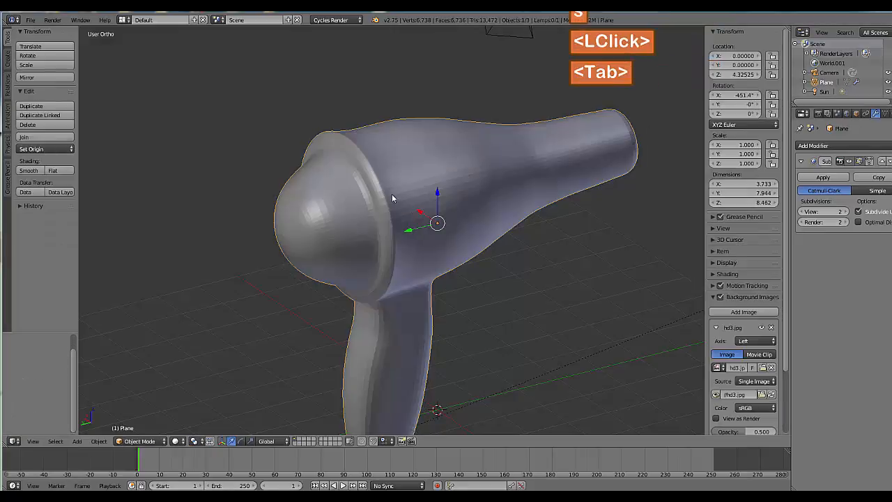
mouse_move(391, 193)
middle_down()
mouse_move(440, 214)
mouse_move(475, 180)
mouse_move(472, 167)
mouse_move(354, 210)
middle_up()
key(Tab)
Add an edge loop where the body meets the nozzle at a slide factor of about 0.784 and scale it uniformly to about 1.116
middle_drag(502, 207, 517, 178)
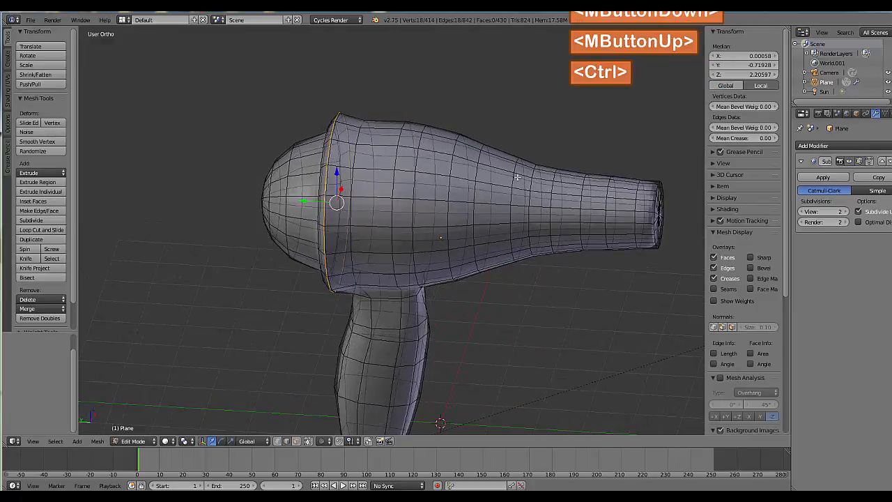
key(ctrl+r)
drag(522, 178, 532, 182)
click(532, 181)
key(s)
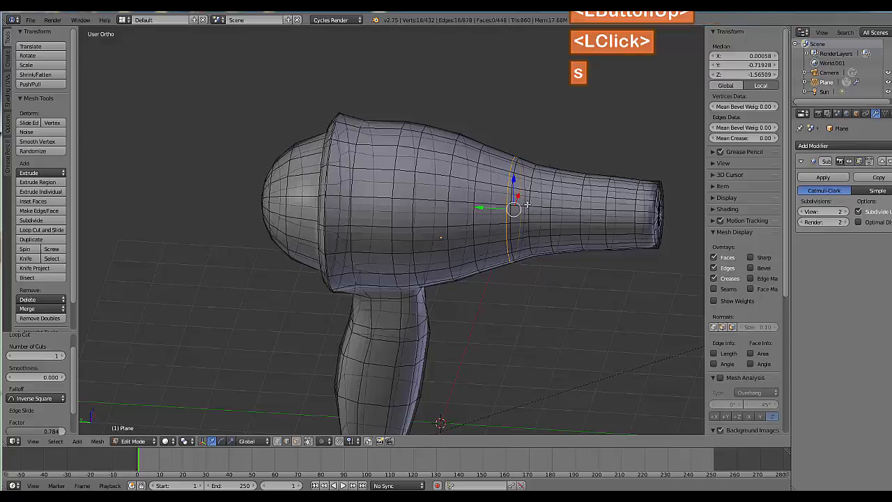
click(529, 204)
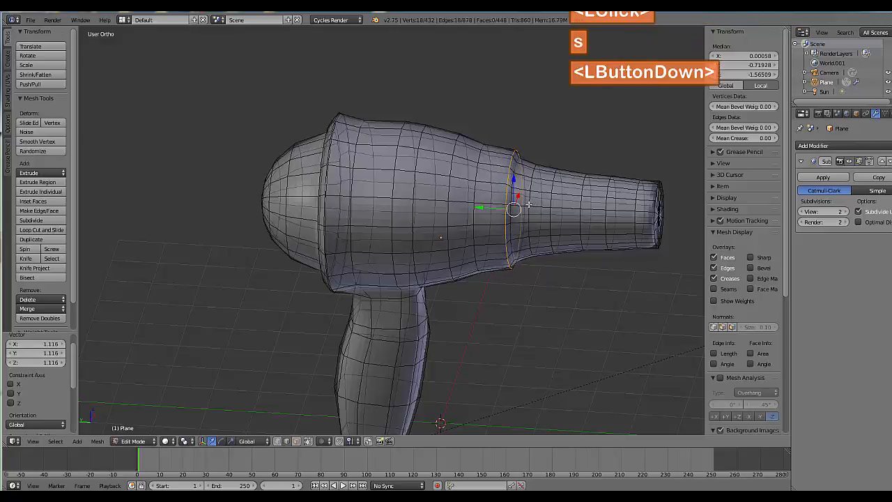
Select the loop on the nozzle side of the body-nozzle joint and scale it uniformly to about 0.968
alt+right_click(517, 170)
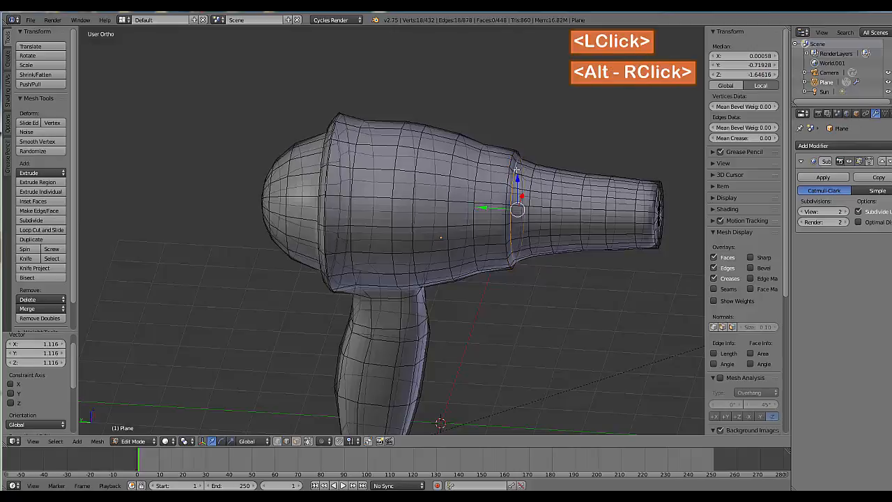
key(s)
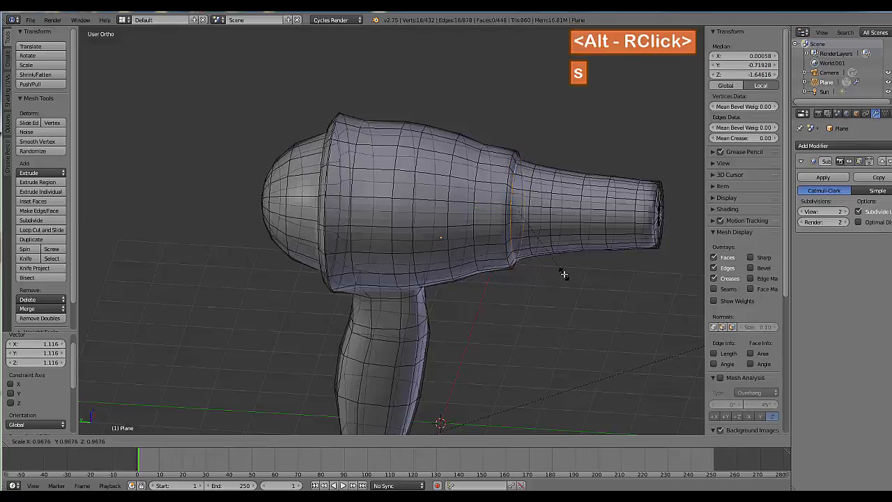
click(566, 275)
Add an edge loop within the step between body and nozzle, slide it toward the nozzle and check the smoothed shape in Object Mode
middle_drag(565, 274, 460, 205)
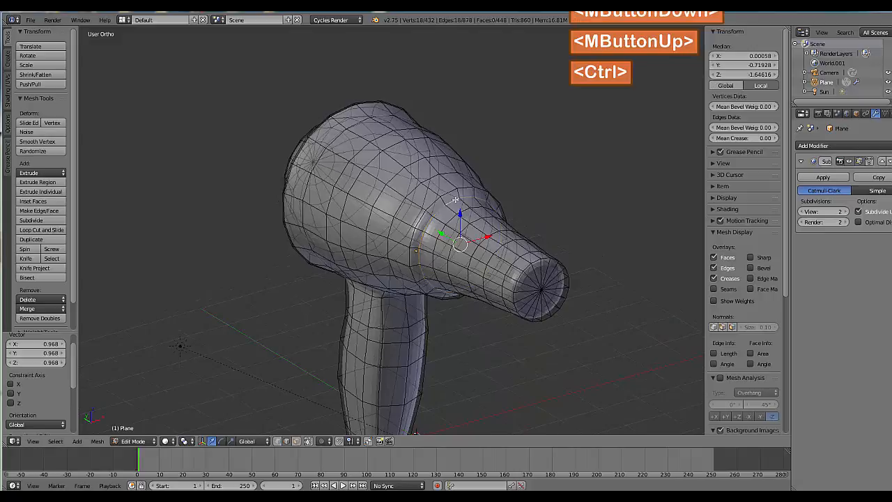
key(ctrl+f)
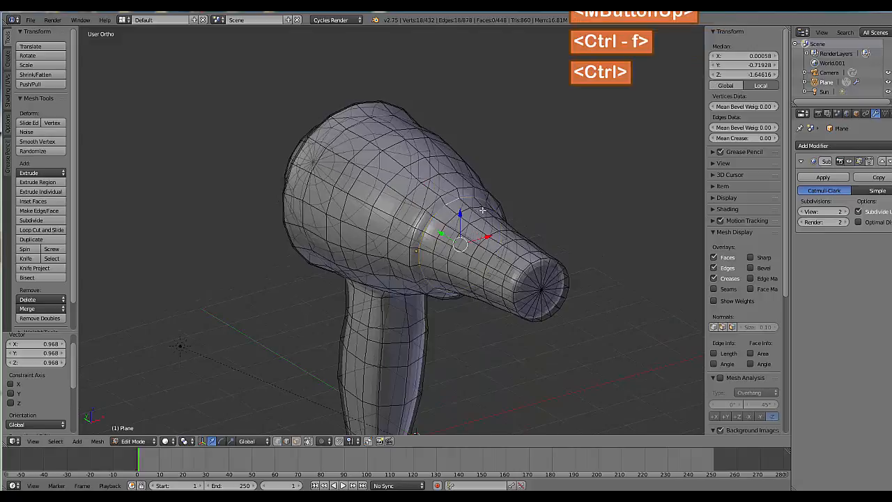
key(ctrl+r)
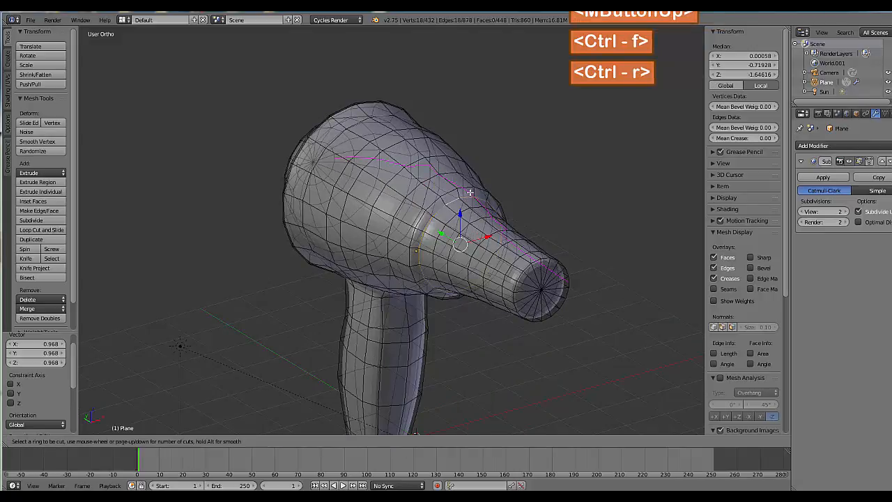
click(474, 192)
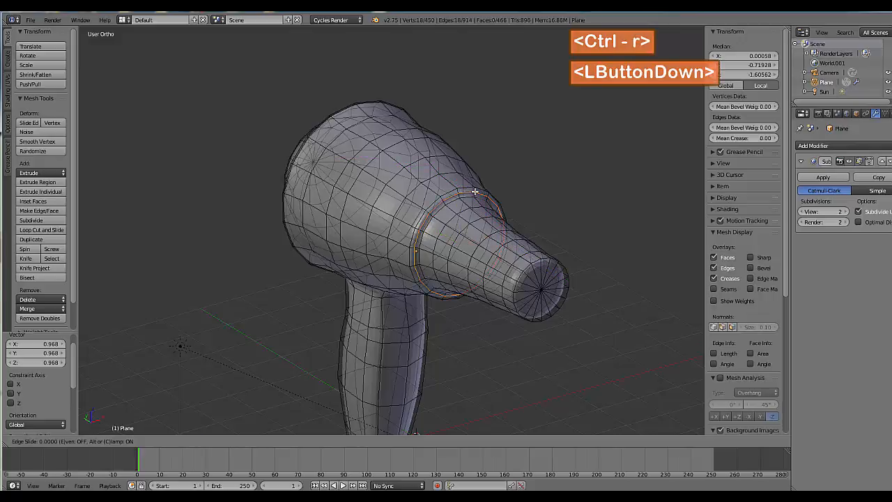
middle_drag(474, 193, 476, 217)
drag(476, 218, 481, 260)
key(Tab)
middle_drag(483, 262, 629, 198)
key(Tab)
Add an edge loop close to the nozzle tip at a slide factor of about 0.762
key(ctrl+f)
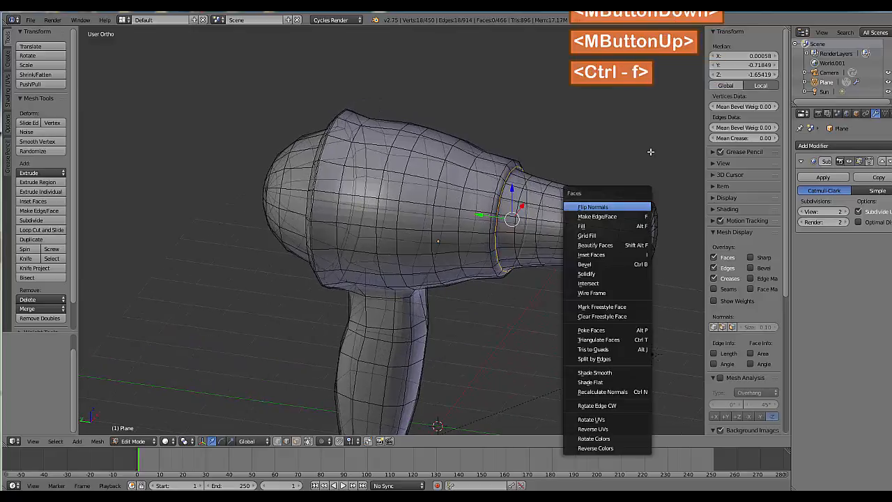
key(ctrl+r)
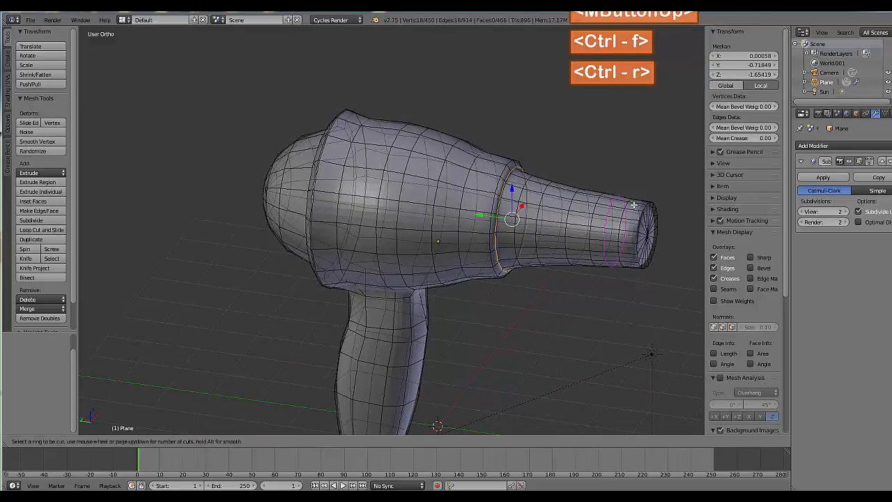
ctrl+click(634, 203)
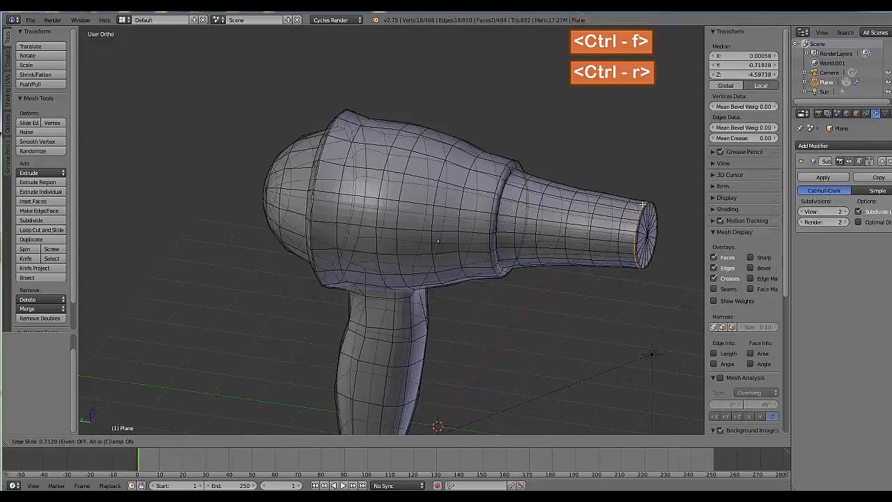
click(598, 222)
middle_drag(598, 222, 498, 202)
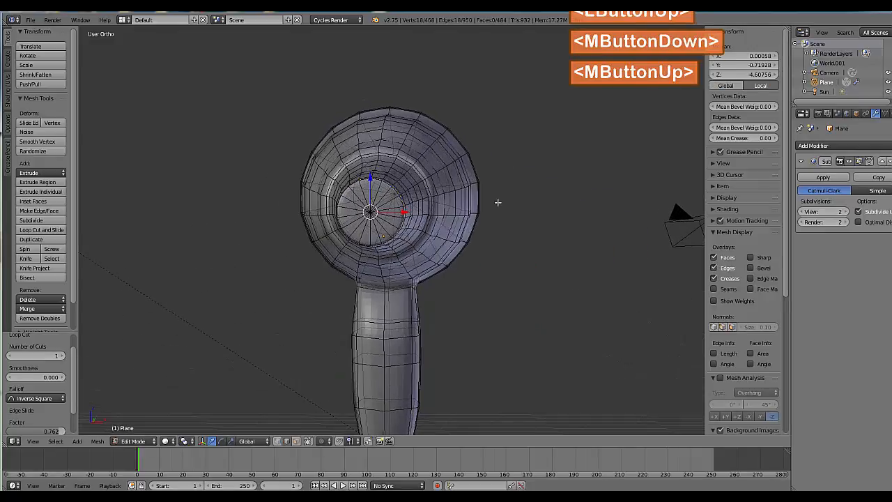
Add the nozzle's end cap to the selection and delete the selected vertices to open the nozzle
click(323, 442)
middle_drag(384, 237, 400, 225)
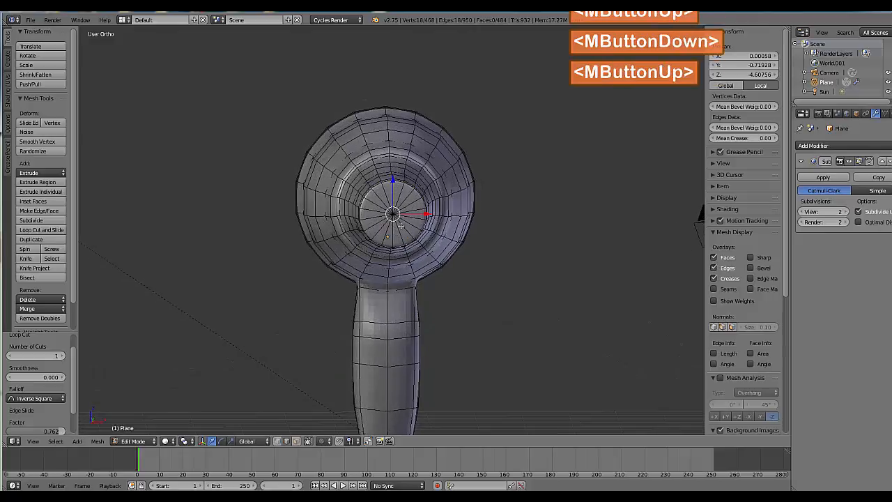
key(c)
click(392, 212)
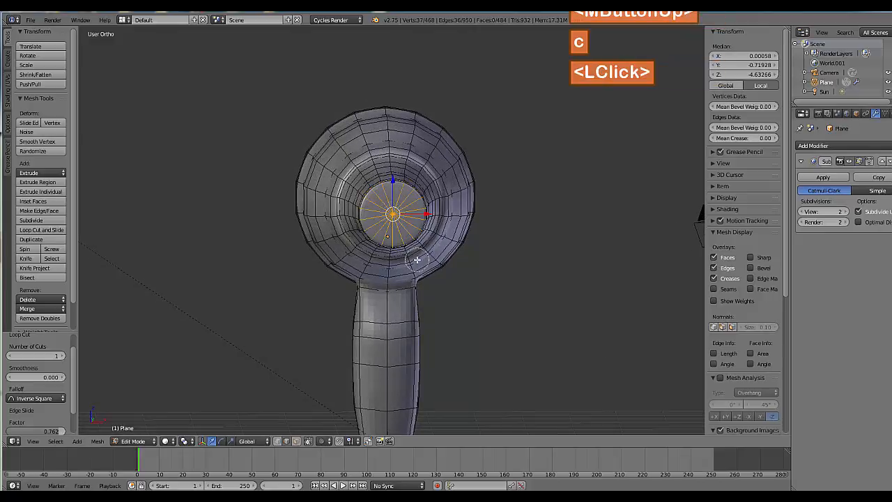
key(x)
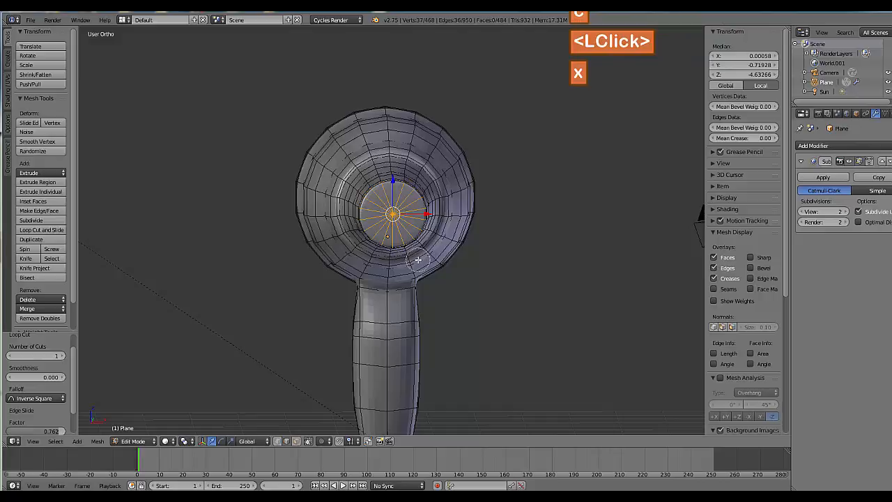
key(Escape)
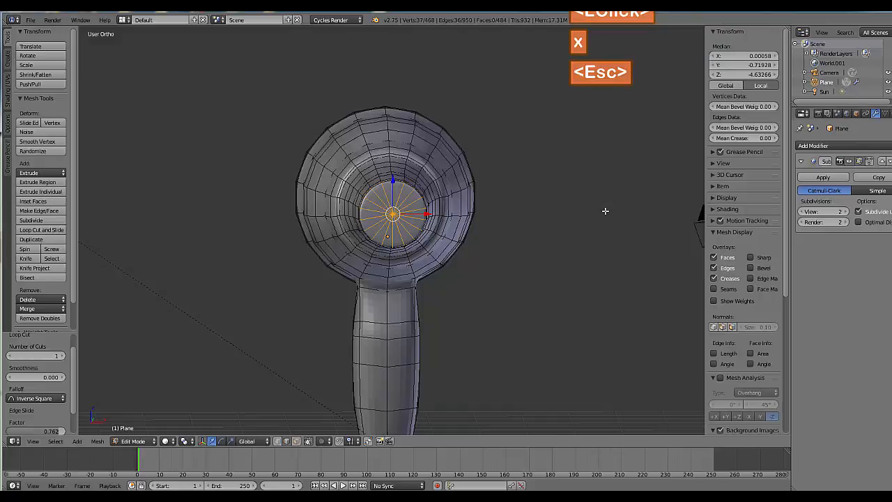
key(x)
key(Delete)
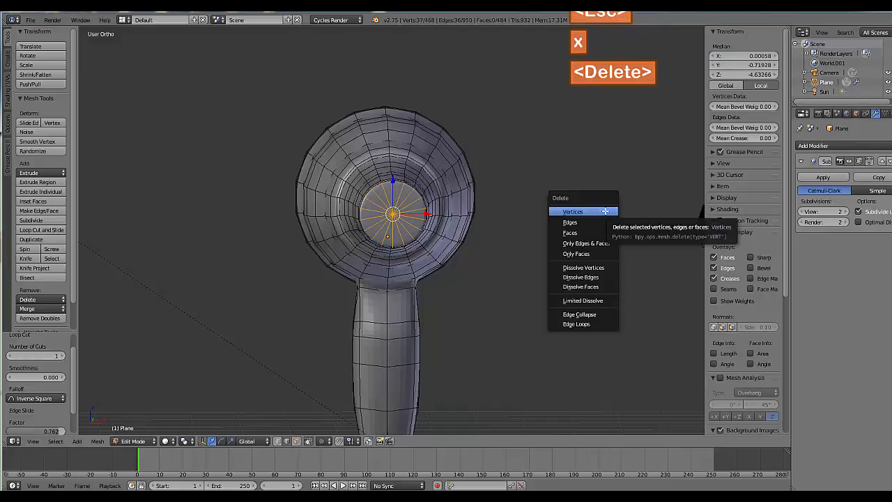
click(605, 212)
Select the nozzle's open rim loop, extrude it in place and scale the new loop inward to about 0.80
middle_drag(513, 239, 568, 236)
scroll(582, 232, up, 1)
middle_drag(583, 234, 594, 244)
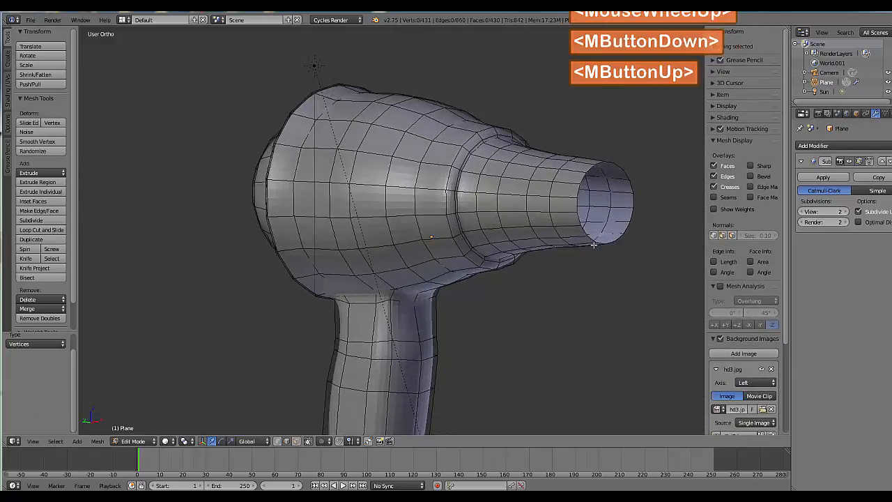
right_click(630, 225)
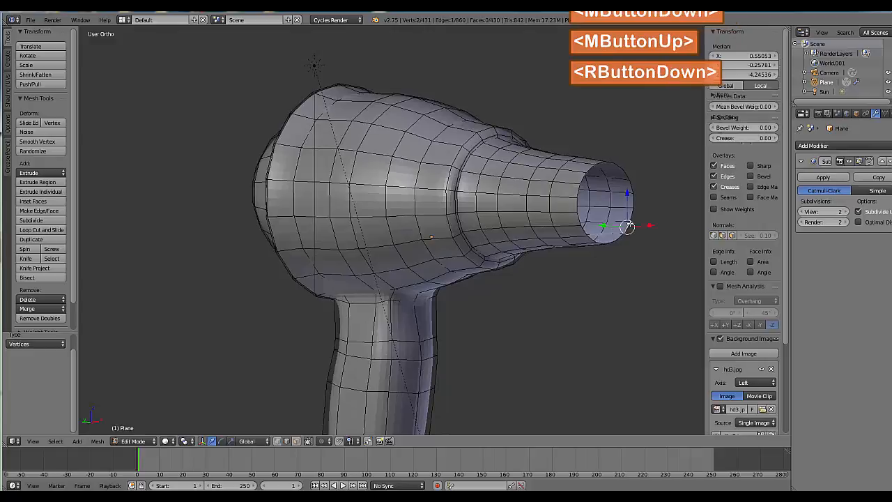
alt+right_click(630, 224)
middle_drag(633, 263, 601, 270)
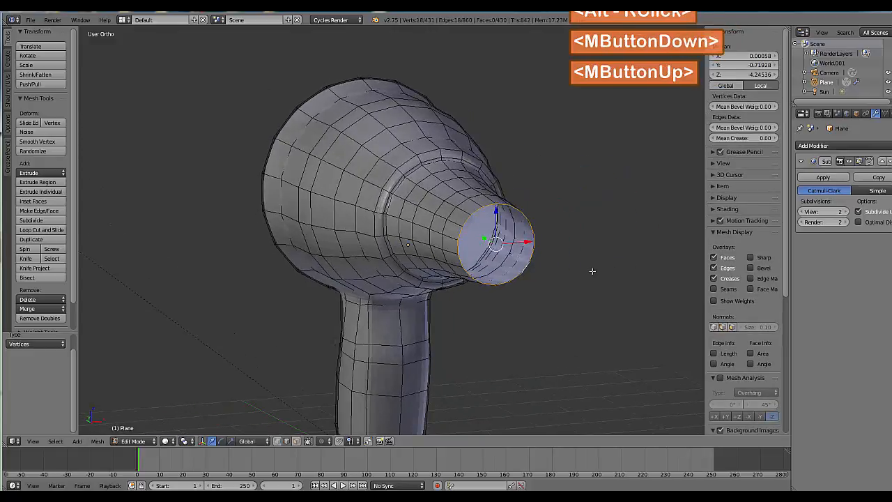
click(280, 443)
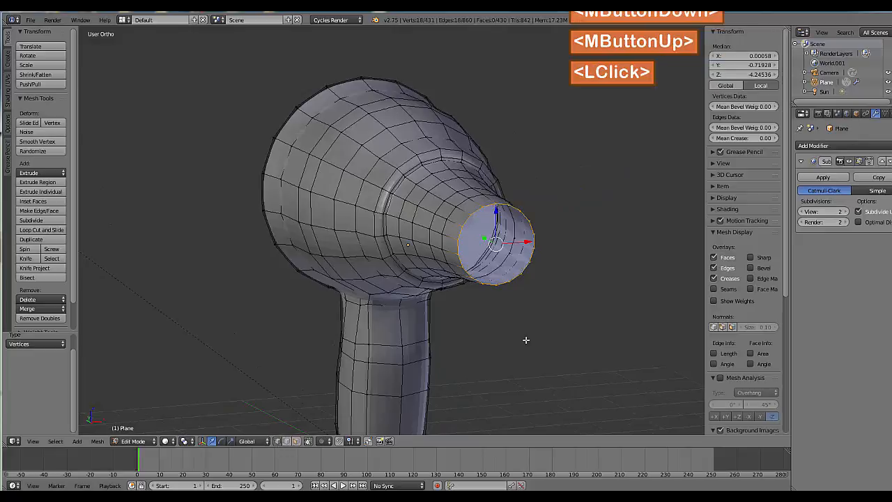
middle_drag(526, 340, 553, 310)
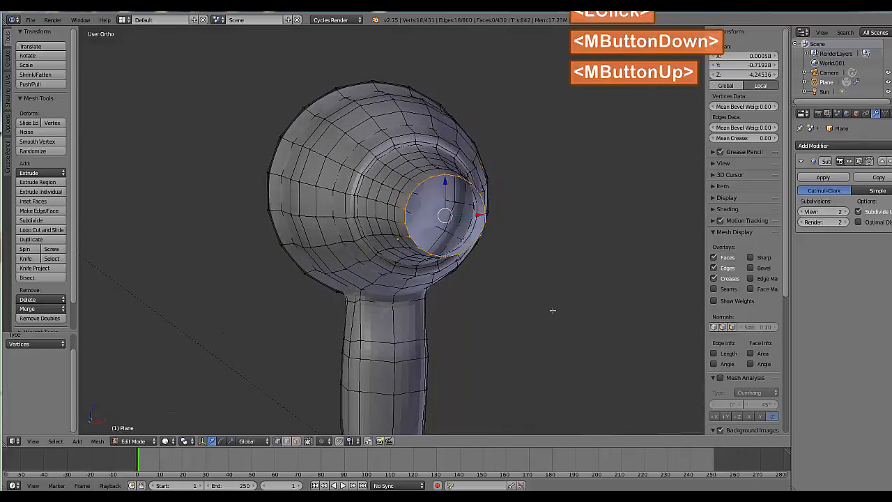
key(e)
click(568, 309)
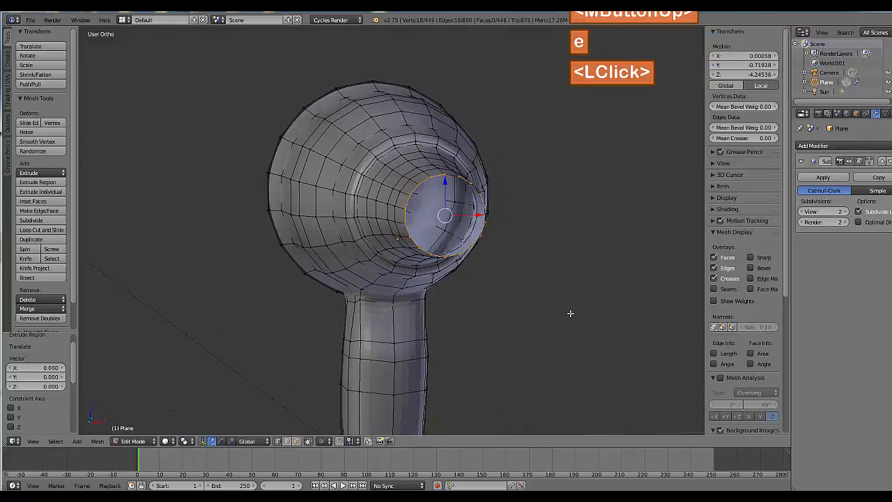
key(s)
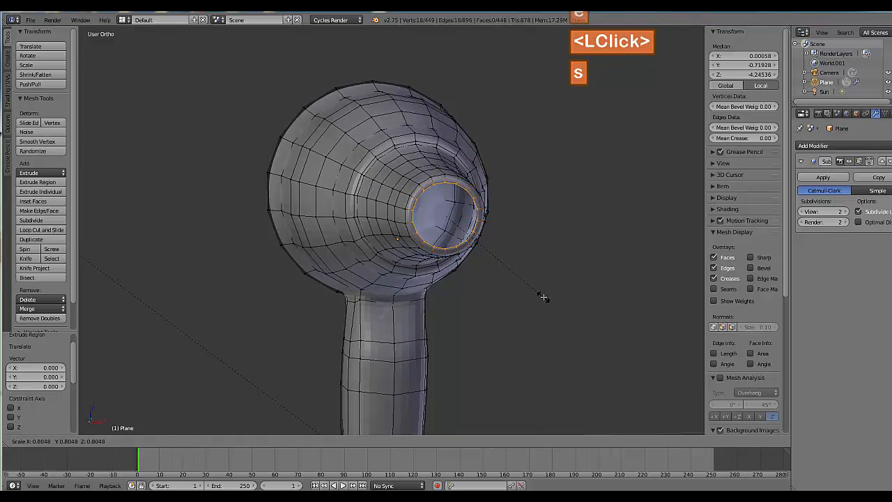
click(542, 301)
Extrude the inner rim loop and move it about 2.441 along global Y into the nozzle to form its inner wall
middle_drag(541, 305, 621, 313)
key(e)
click(621, 313)
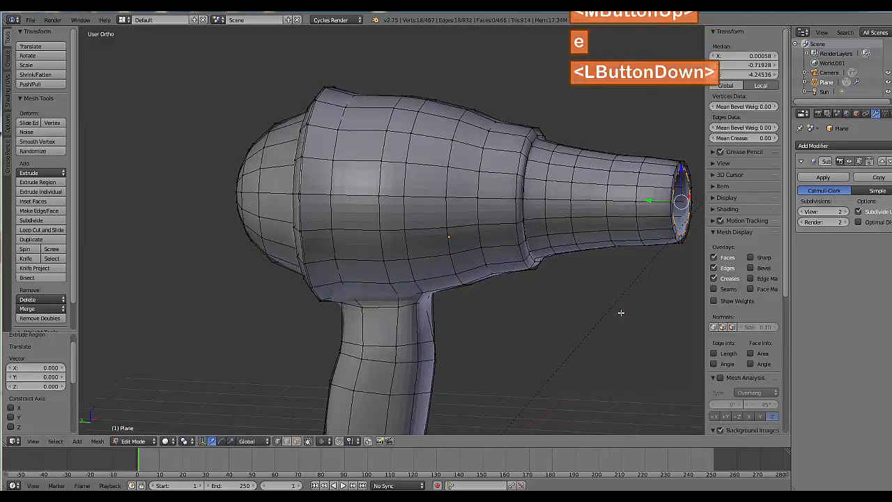
drag(649, 201, 623, 196)
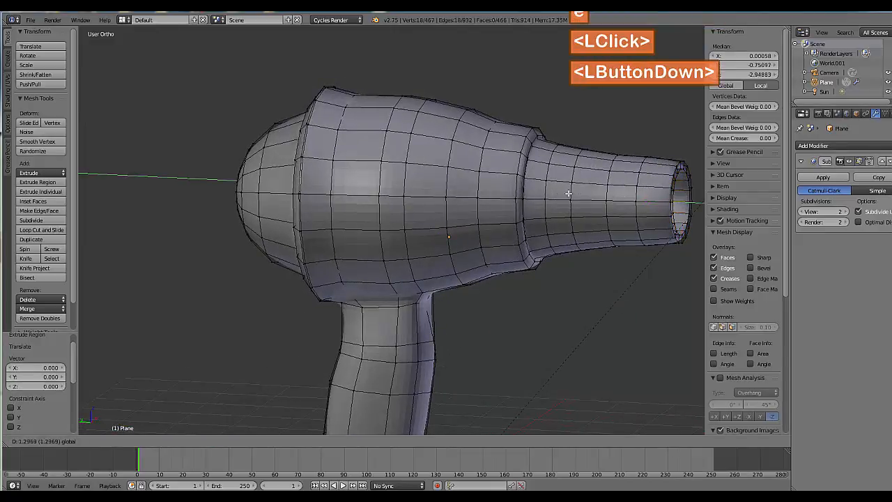
drag(516, 193, 516, 193)
Add an edge loop on the nozzle's outer wall close to the rim at a slide factor of about 0.905
middle_drag(516, 192, 572, 328)
shift+middle_drag(572, 328, 499, 313)
middle_drag(498, 313, 528, 230)
scroll(572, 306, up, 3)
key(ctrl)
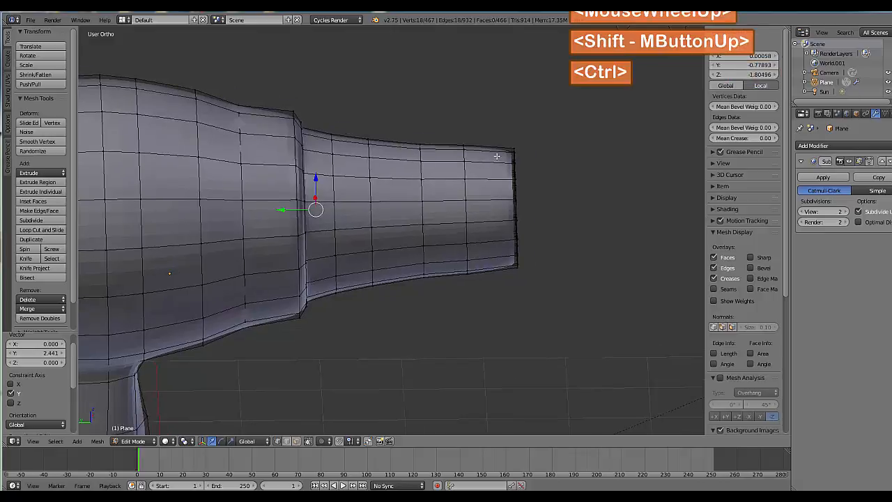
drag(497, 156, 518, 165)
Add an edge loop on the nozzle's front rim face at a slide factor of about -0.750
middle_drag(583, 295, 526, 274)
key(ctrl)
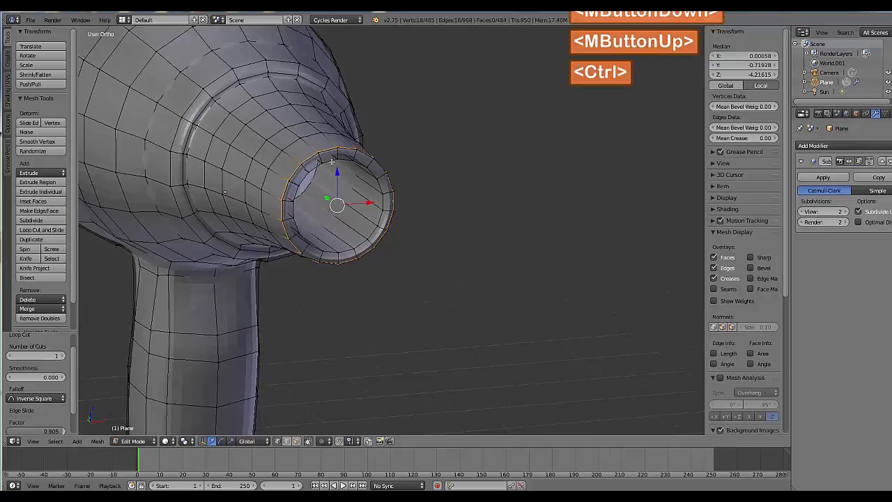
key(ctrl+r)
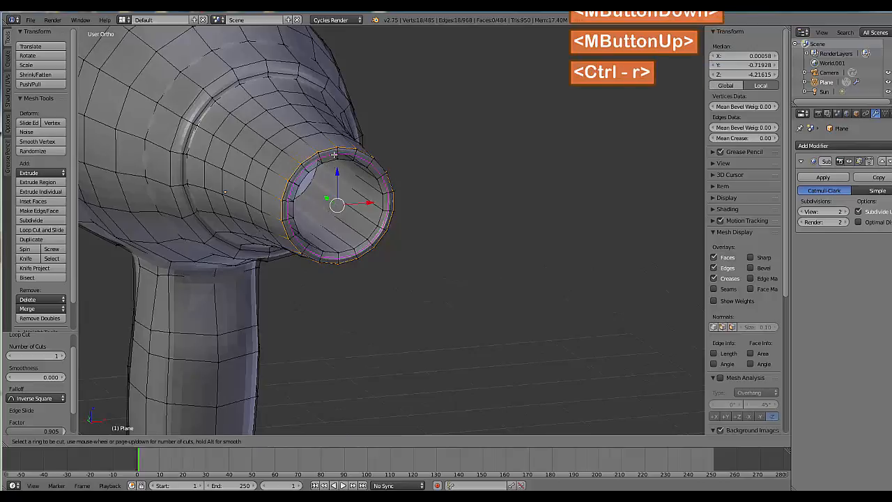
drag(336, 158, 338, 168)
click(339, 175)
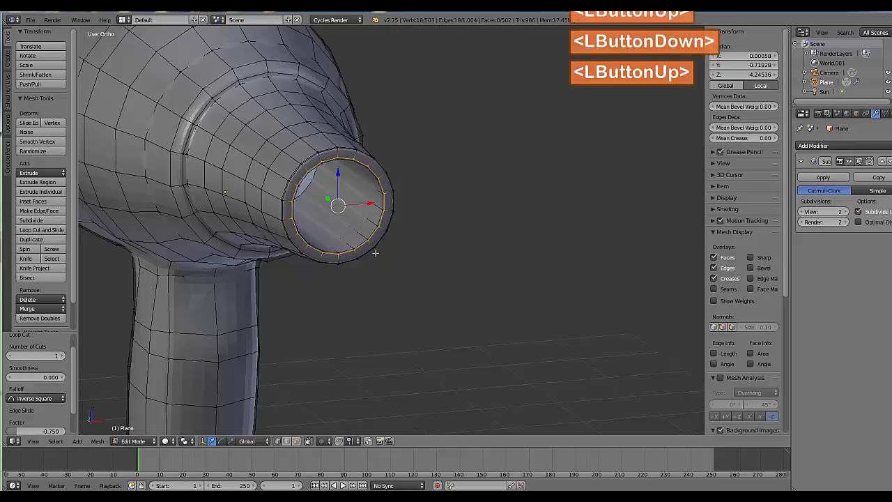
Add an edge loop on the outer wall just behind the nozzle rim at a slide factor of about 0.529
middle_drag(375, 253, 439, 258)
key(ctrl)
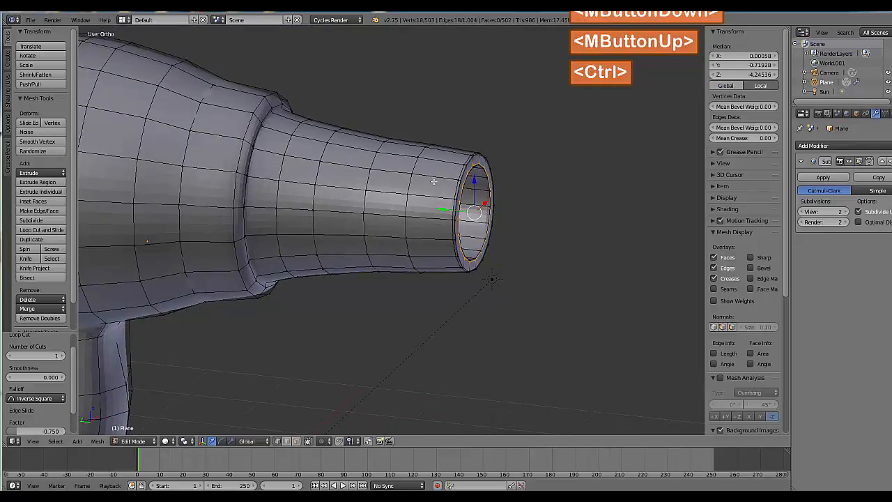
key(ctrl+r)
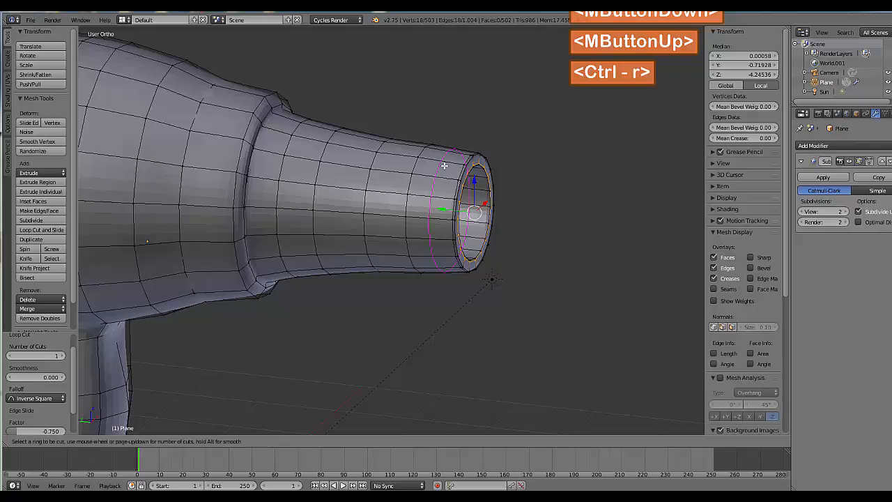
drag(446, 167, 455, 175)
click(455, 174)
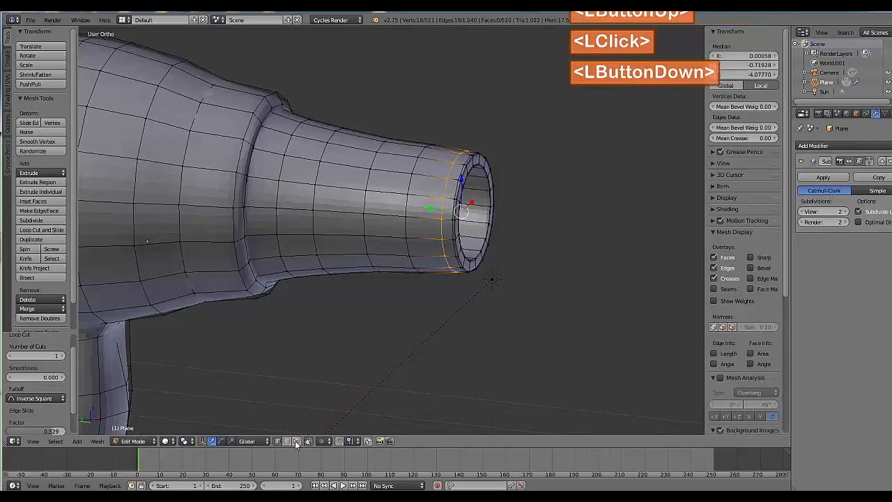
Extrude the band of faces around the nozzle's outer rim in place and scale it up to about 1.051
click(446, 210)
right_click(450, 190)
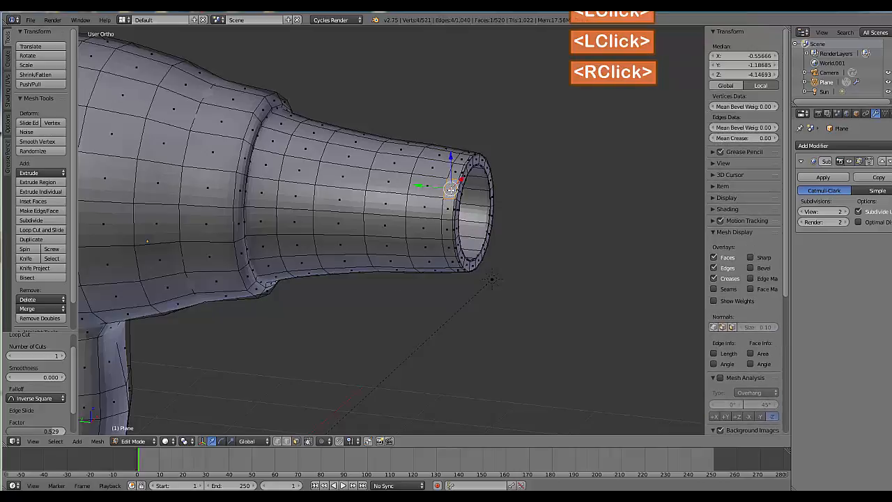
alt+right_click(452, 179)
alt+right_click(455, 172)
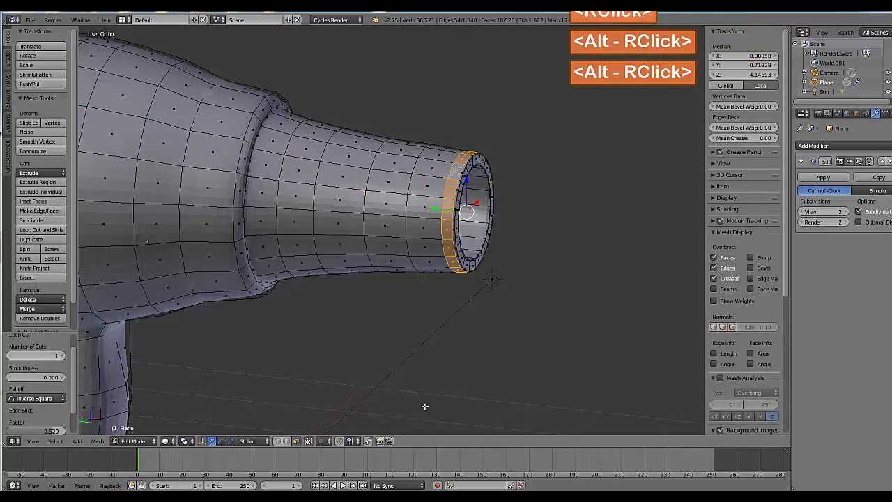
key(e)
click(486, 370)
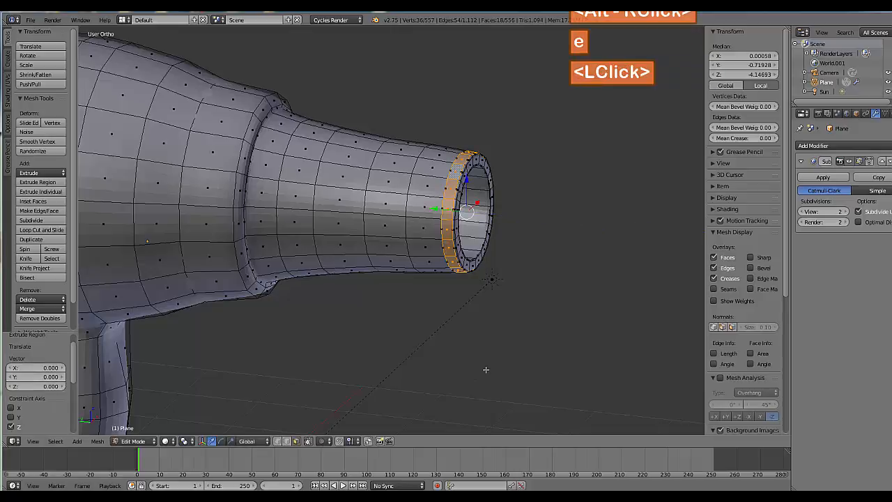
key(s)
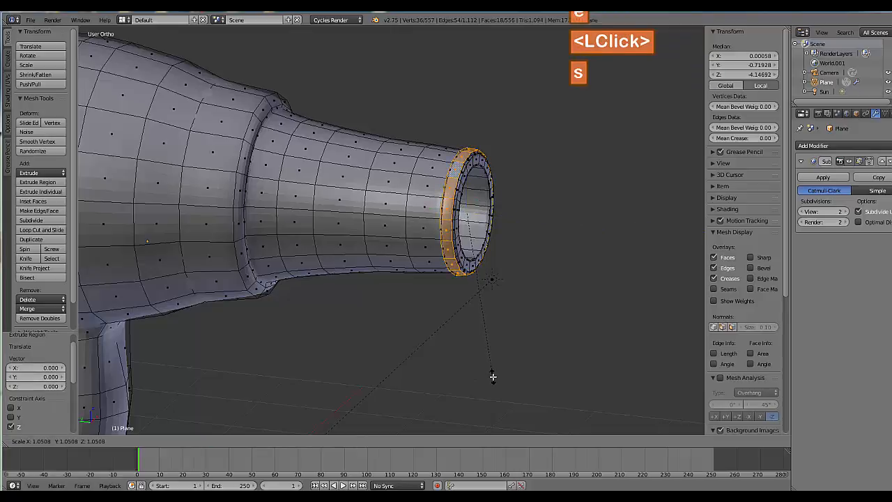
click(493, 376)
Scale the raised rim band along global Y to about 0.779 and check the nozzle's smoothed shape
key(s)
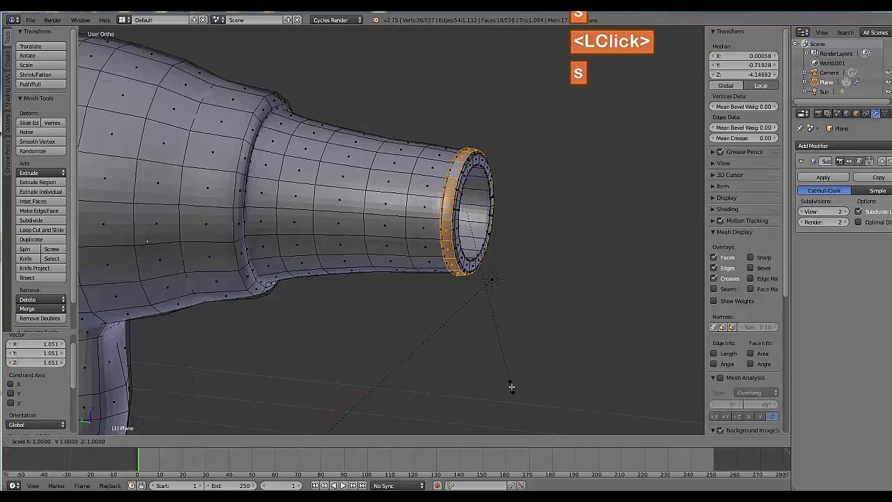
key(y)
click(486, 361)
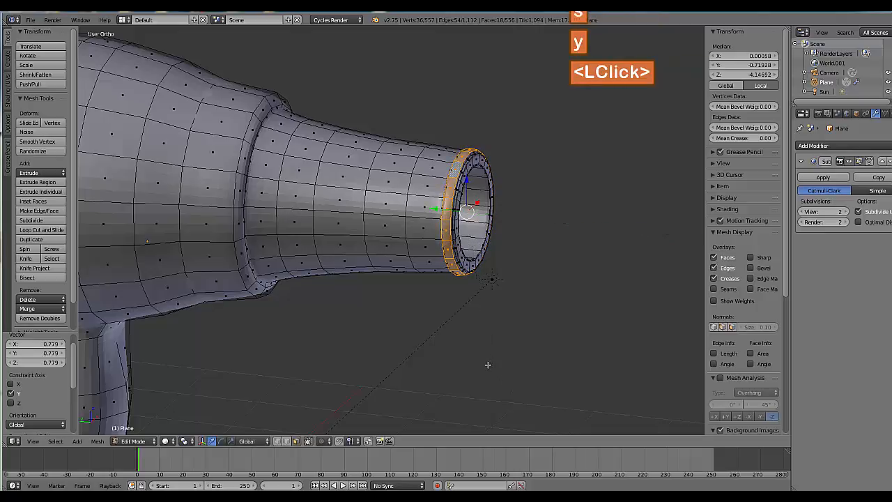
key(Tab)
middle_drag(474, 370, 513, 373)
key(Tab)
key(Tab)
middle_drag(516, 202, 478, 192)
Add an edge loop at the rear base of the raised rim at a slide factor of about 0.375 and scale it to about 0.979
key(ctrl)
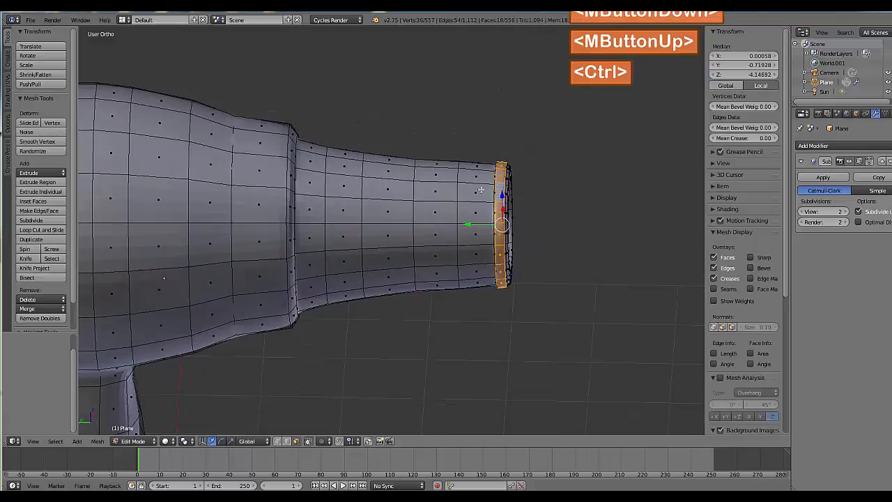
middle_drag(528, 236, 580, 260)
scroll(581, 260, up, 2)
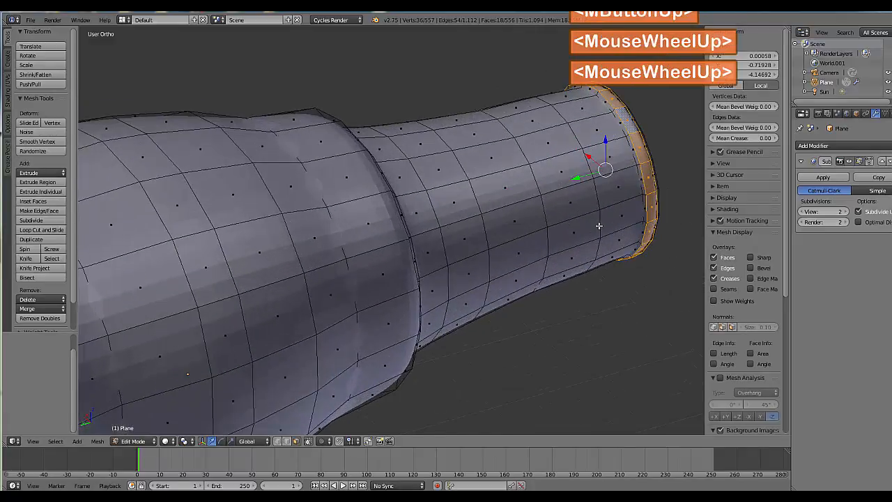
shift+middle_drag(600, 227, 401, 299)
middle_drag(405, 301, 480, 316)
scroll(480, 316, up, 2)
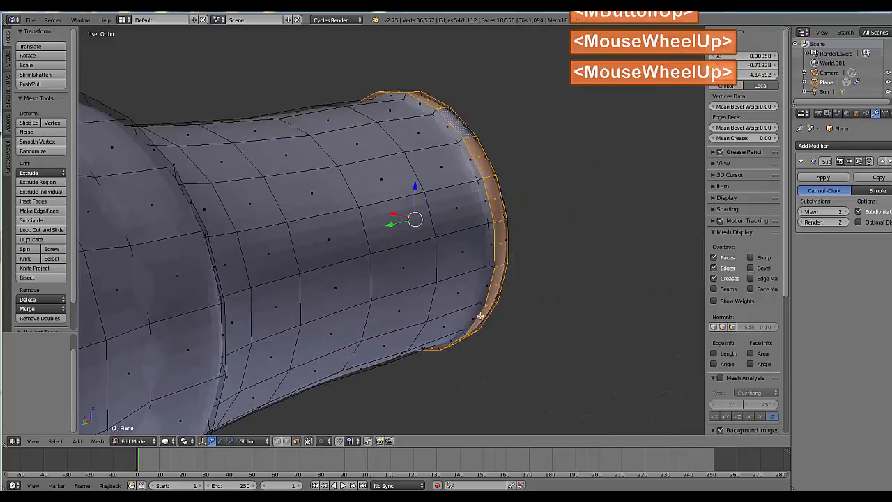
key(ctrl)
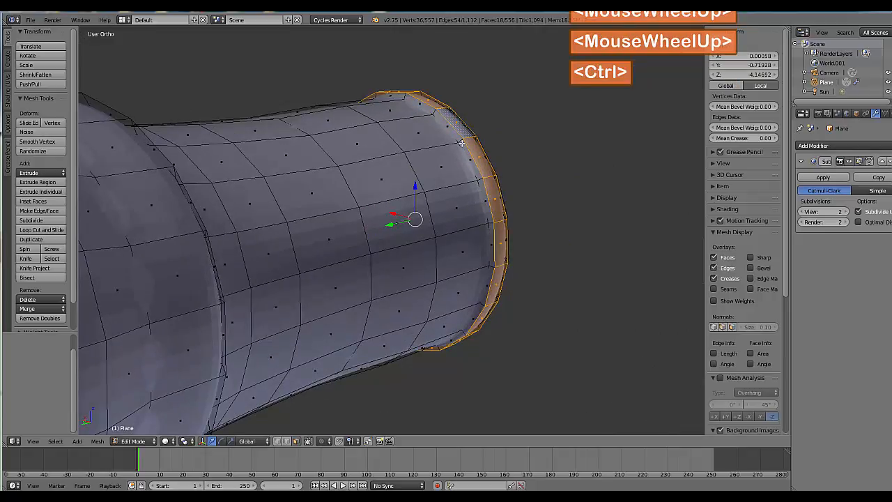
key(ctrl+r)
drag(461, 142, 496, 204)
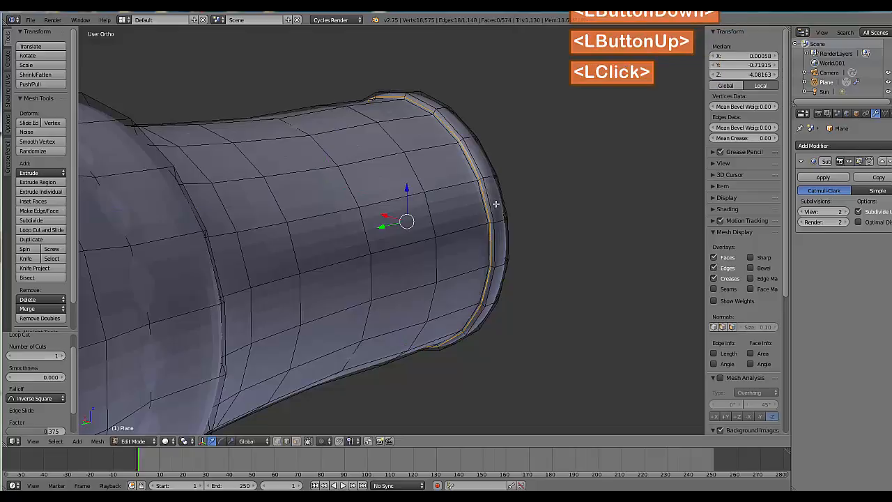
key(s)
click(511, 267)
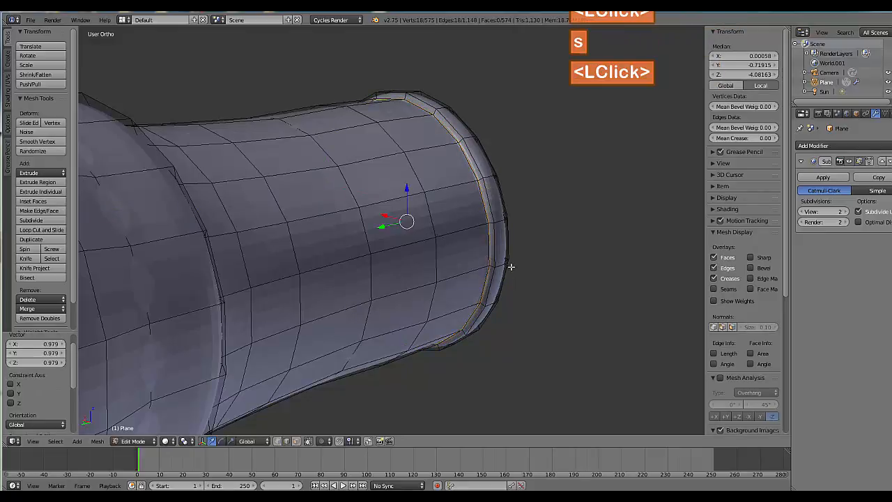
key(Tab)
mouse_move(488, 304)
middle_down()
mouse_move(452, 318)
mouse_move(365, 298)
mouse_move(388, 305)
mouse_move(283, 90)
middle_up()
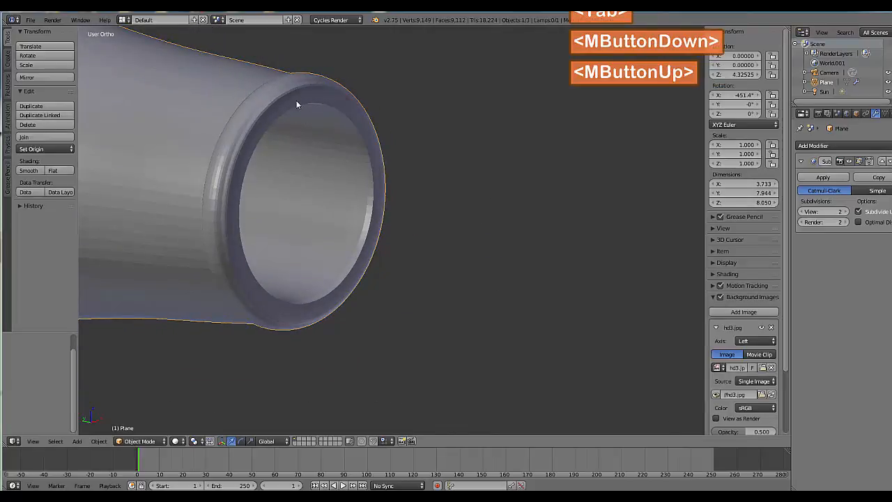
middle_drag(354, 187, 419, 269)
scroll(368, 301, down, 5)
scroll(333, 265, down, 2)
Select radial pairs of faces in every second segment around the dryer's rear cap, leaving the hub and outer rings unselected
key(Tab)
scroll(415, 272, up, 4)
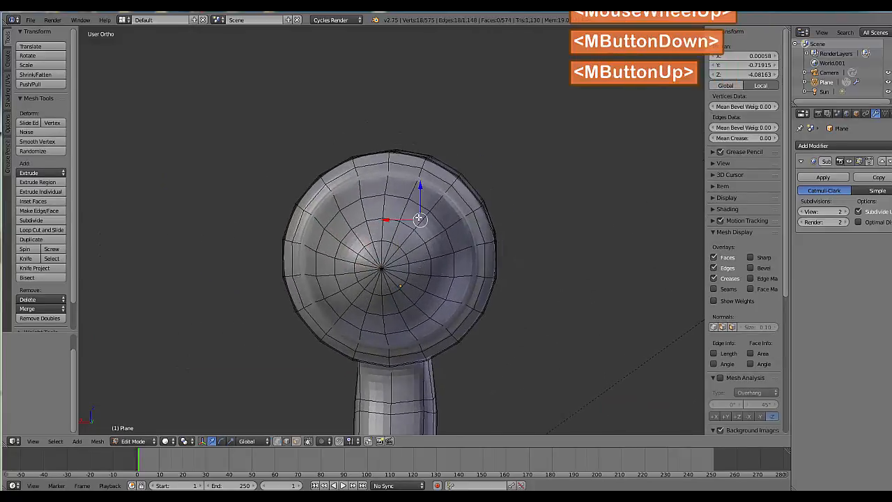
click(295, 443)
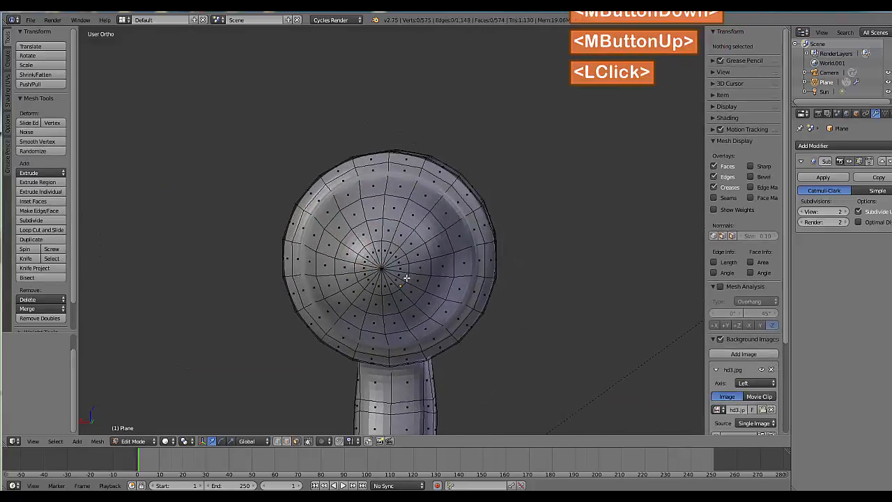
right_click(395, 211)
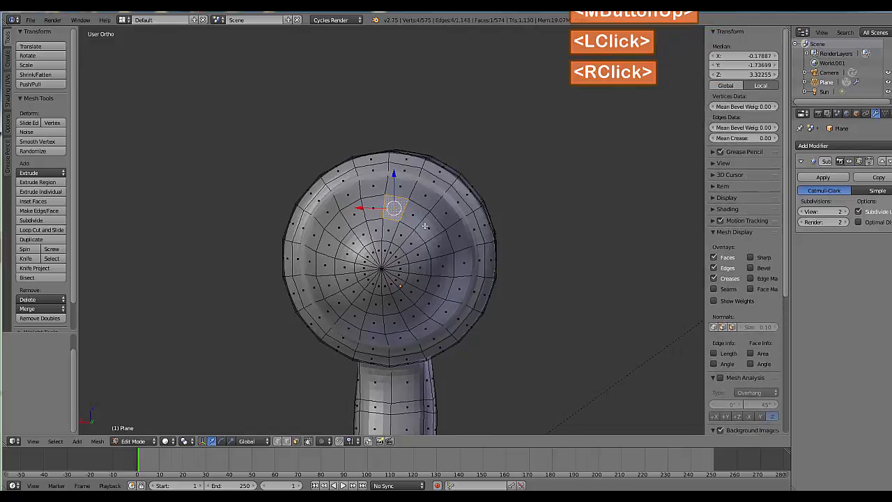
right_click(390, 228)
shift+right_click(395, 212)
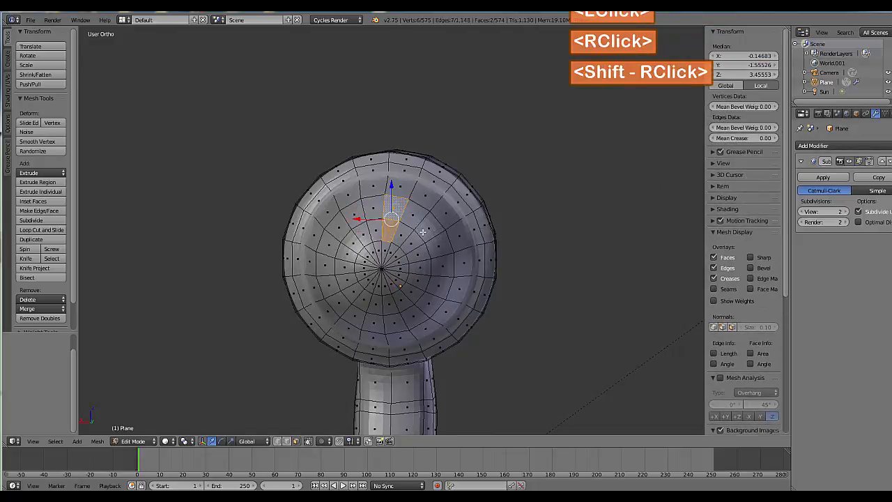
shift+right_click(411, 241)
shift+right_click(430, 225)
shift+right_click(420, 267)
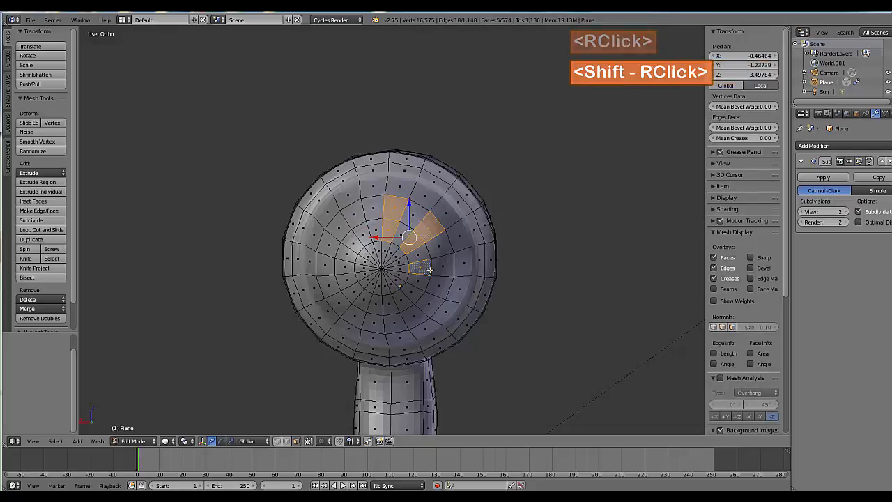
shift+right_click(442, 266)
shift+right_click(414, 290)
shift+right_click(425, 306)
shift+right_click(394, 307)
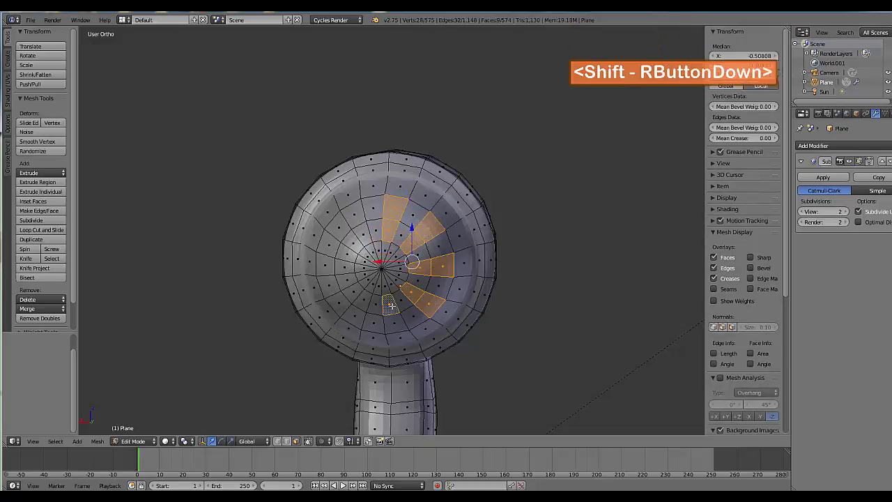
shift+right_click(388, 321)
shift+right_click(364, 300)
shift+right_click(356, 314)
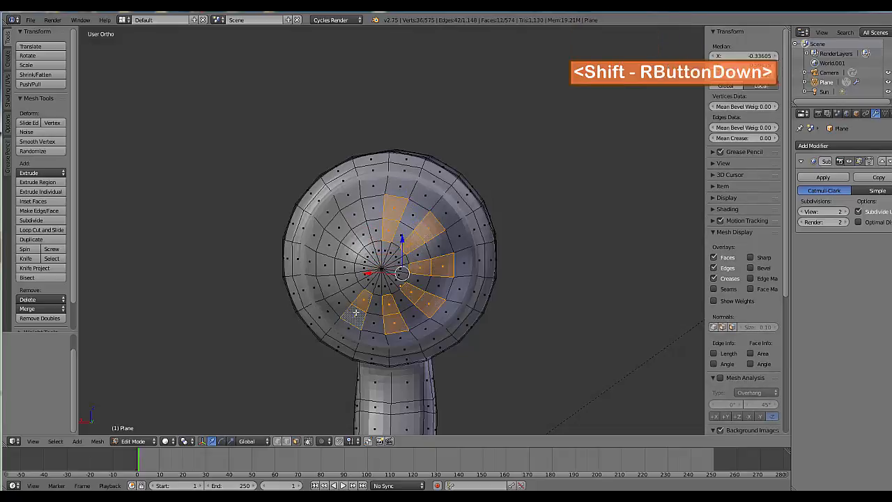
shift+right_click(348, 280)
shift+right_click(334, 283)
shift+right_click(341, 249)
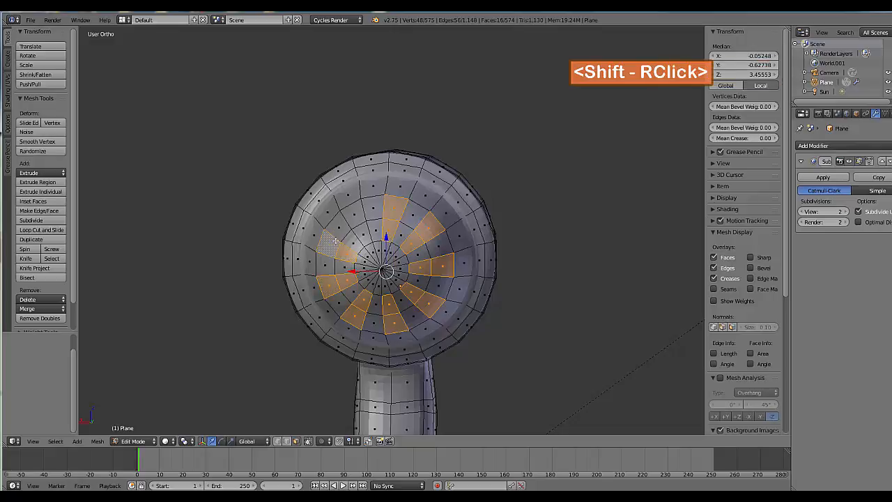
shift+right_click(362, 237)
shift+right_click(352, 213)
Extrude the selected rear-cap faces about 1.488 inward into the body as vent slots and scale them down
middle_drag(353, 213, 362, 329)
scroll(432, 306, down, 2)
scroll(386, 327, down, 2)
key(e)
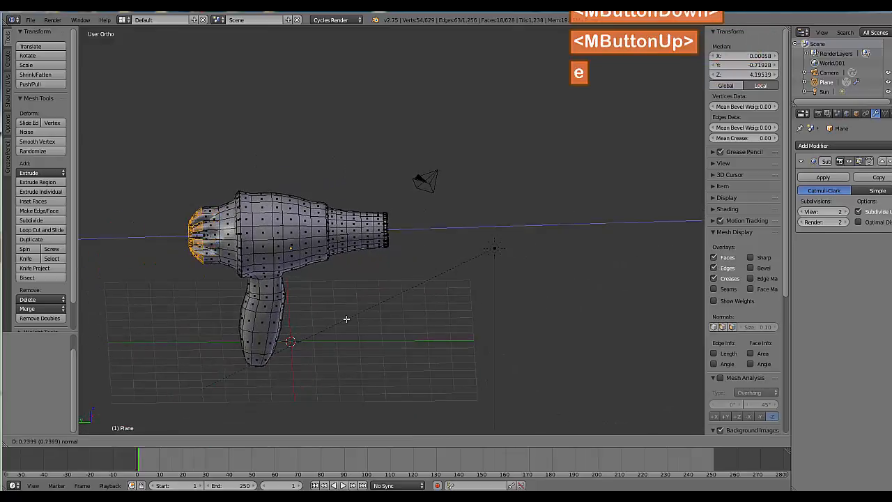
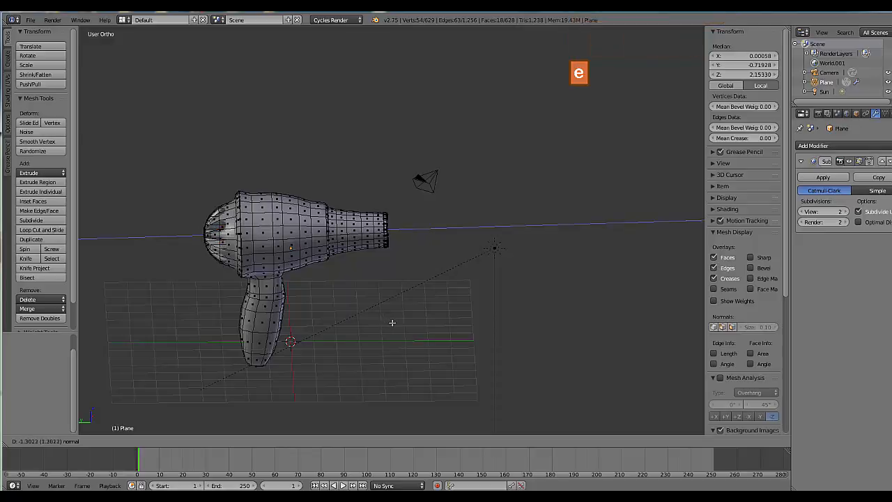
click(396, 324)
key(s)
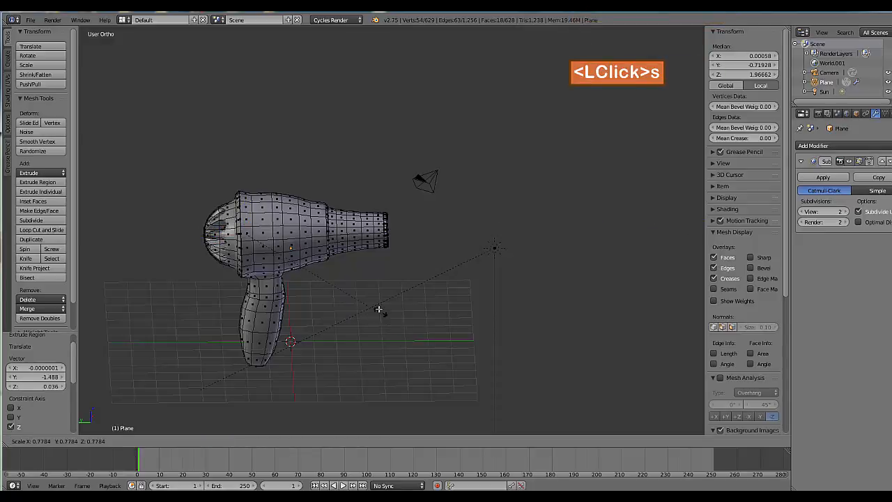
click(353, 286)
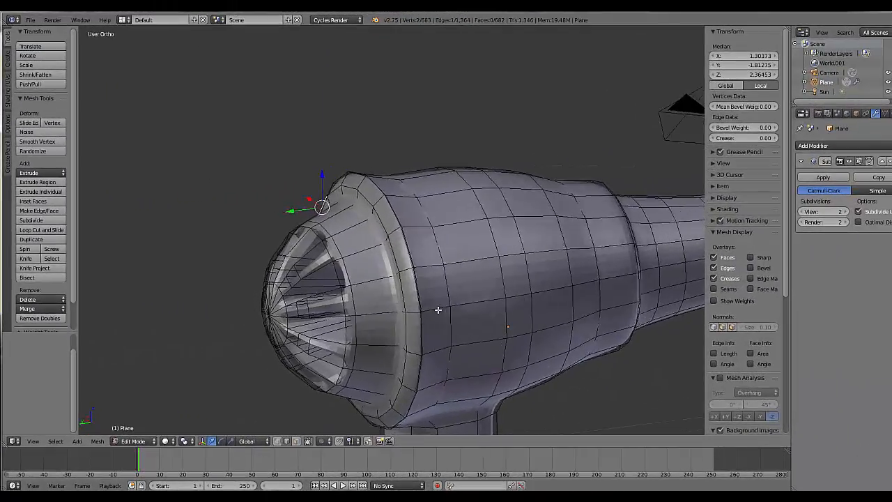
Add one centred edge loop around the rear cap's hub, running through the vent slots, at a slide factor of 0
middle_drag(464, 298, 299, 309)
middle_drag(367, 309, 395, 306)
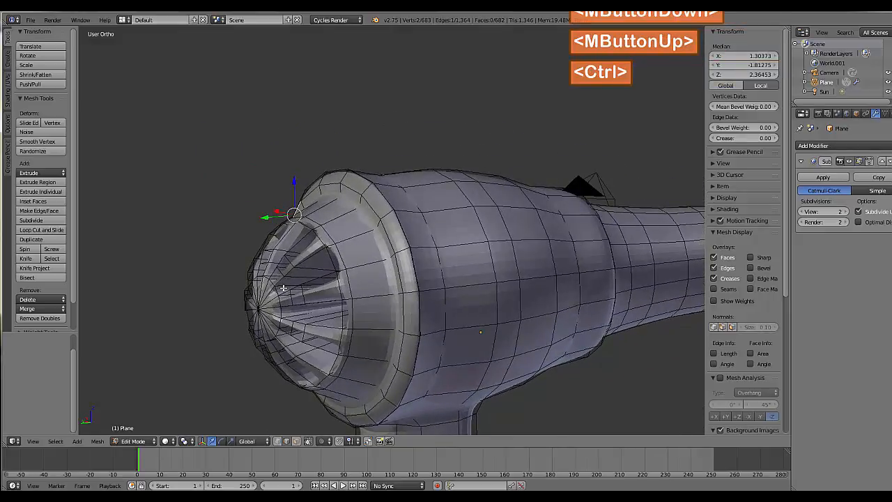
key(ctrl+r)
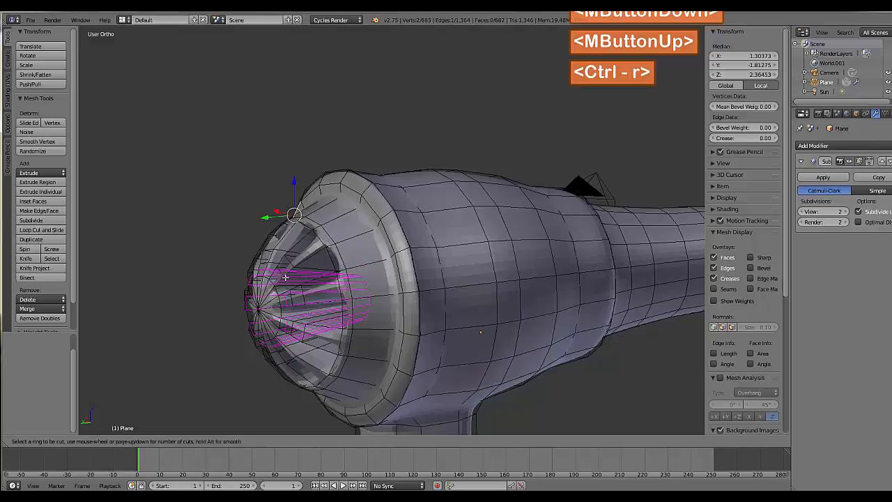
click(285, 278)
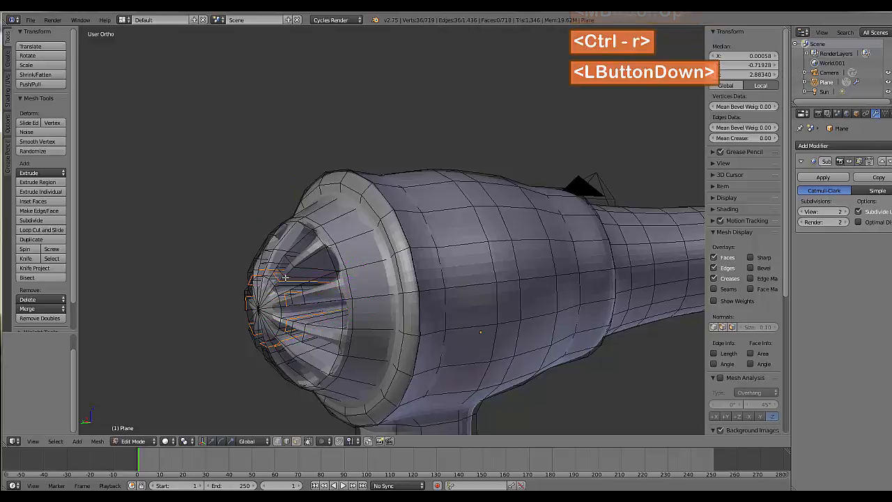
click(285, 278)
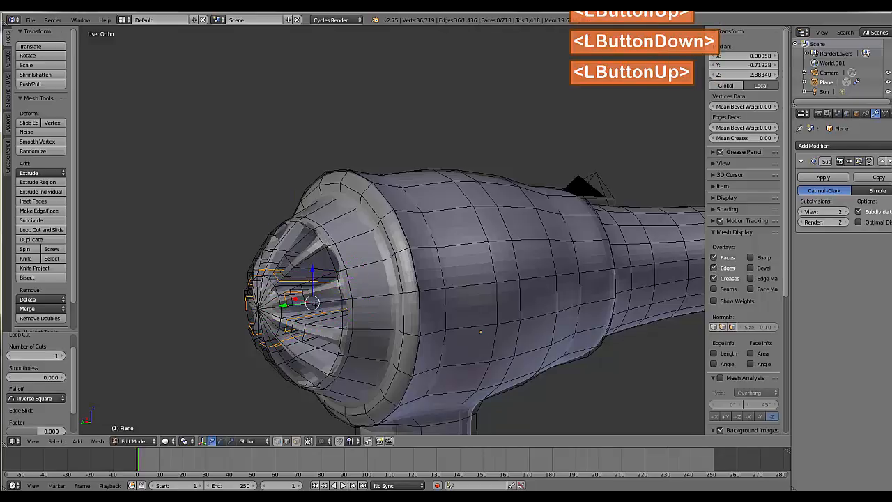
Scale the new loop around the hub to about 0.878 and move it about 0.140 along global Y
key(s)
click(358, 322)
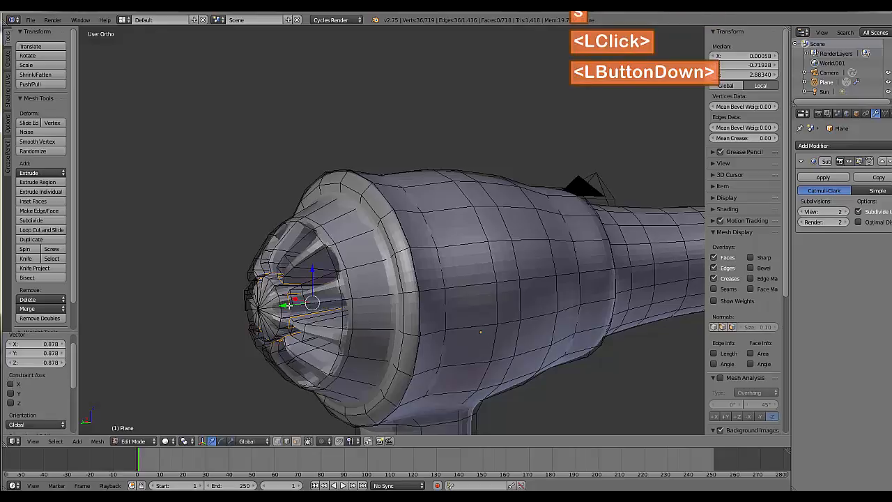
drag(288, 304, 282, 307)
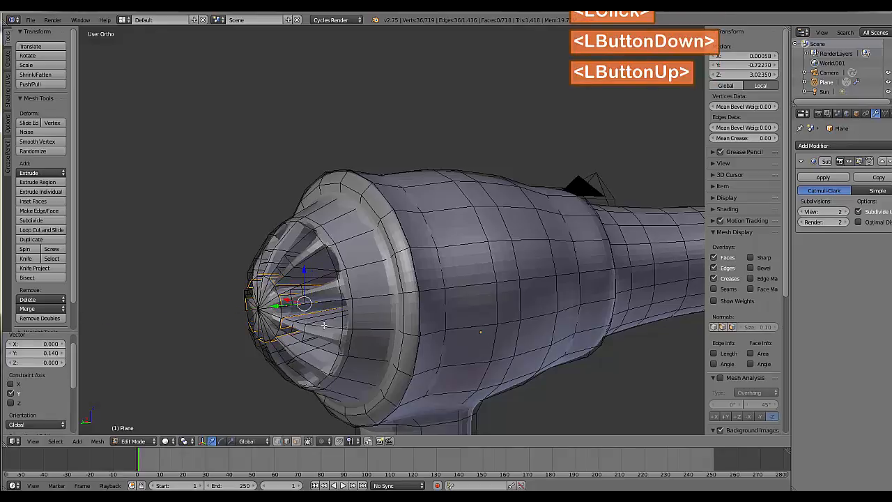
Start a circle selection over the hub at the centre of the dryer's rear cap
middle_drag(325, 325, 368, 321)
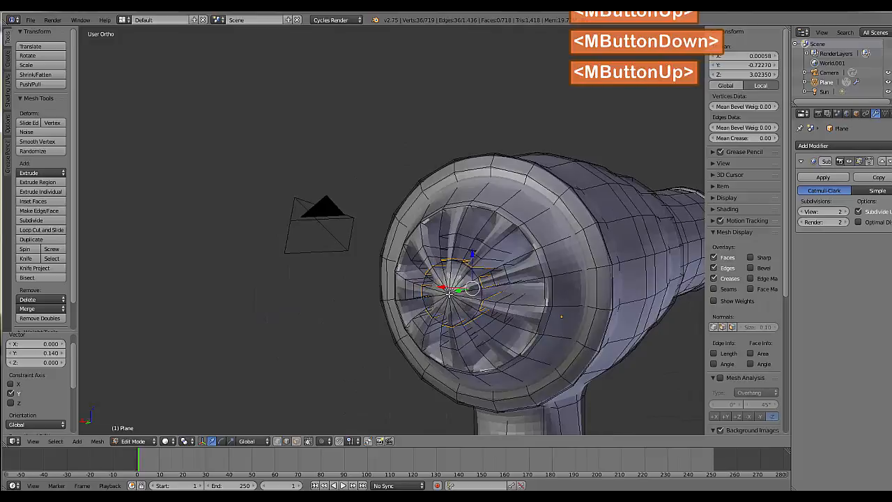
key(c)
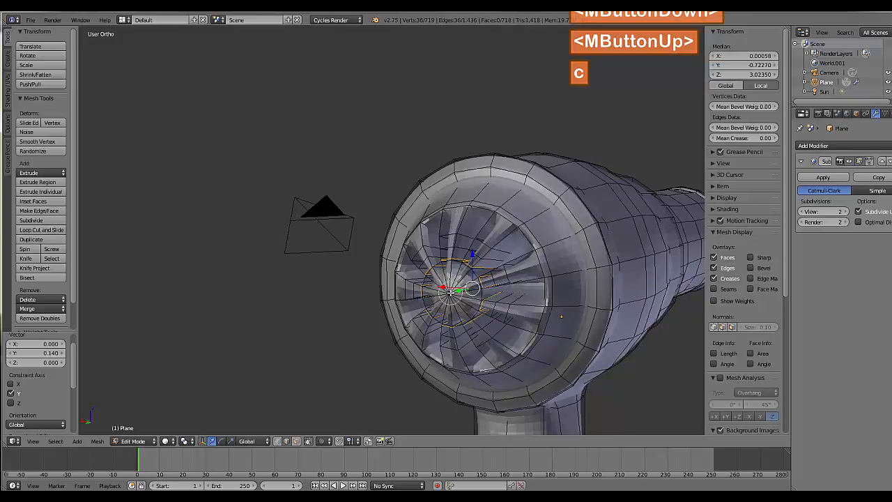
Try to move the grille's central hub geometry along the Y axis by about -0.051, and undo the move
key(Escape)
key(a)
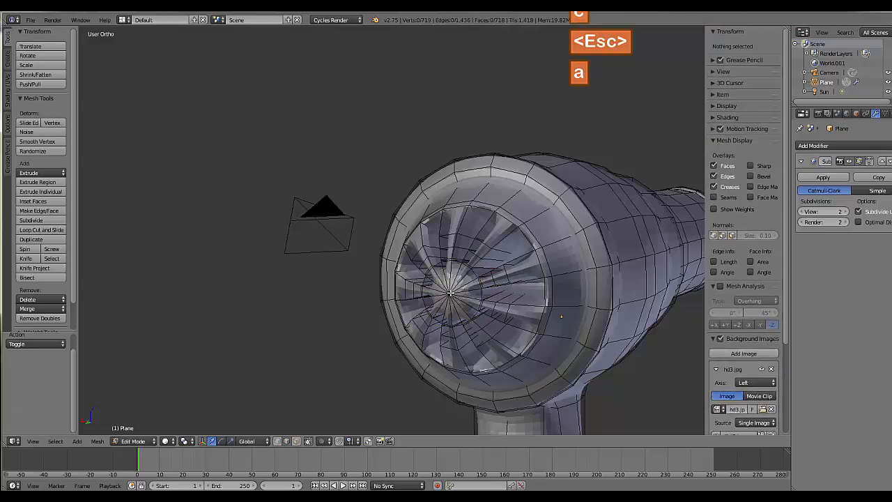
key(c)
click(451, 294)
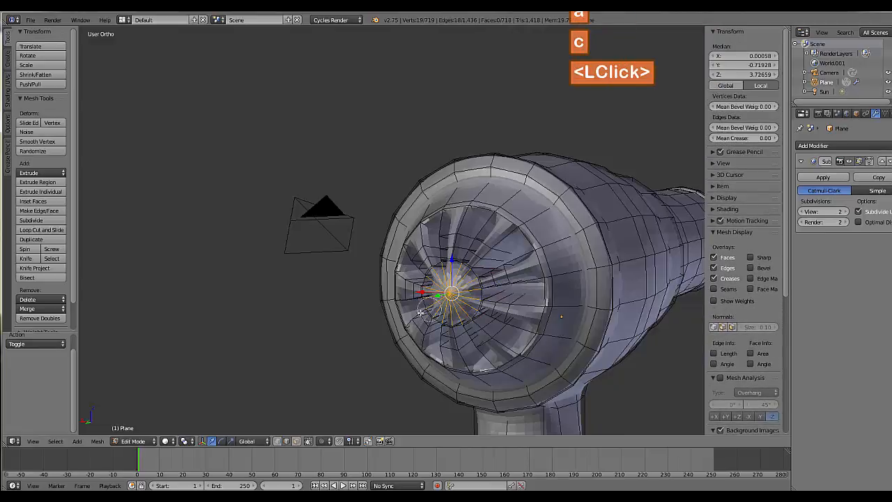
key(Escape)
middle_drag(421, 312, 298, 318)
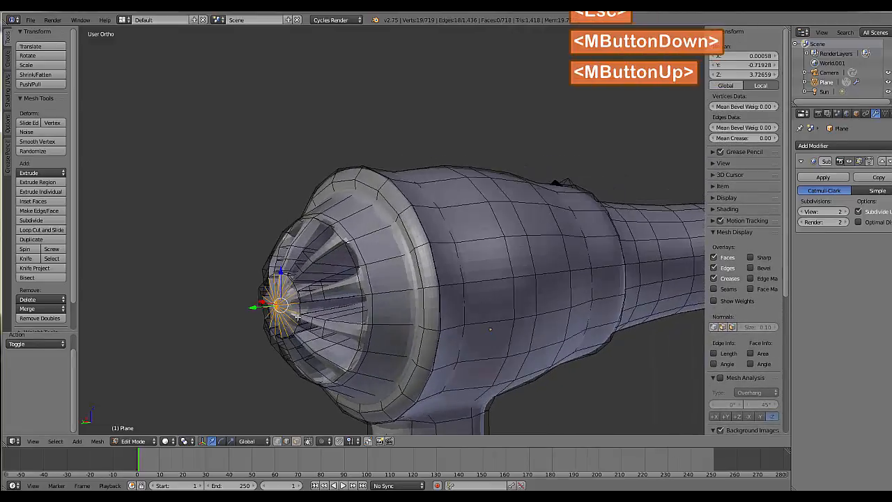
drag(256, 310, 255, 309)
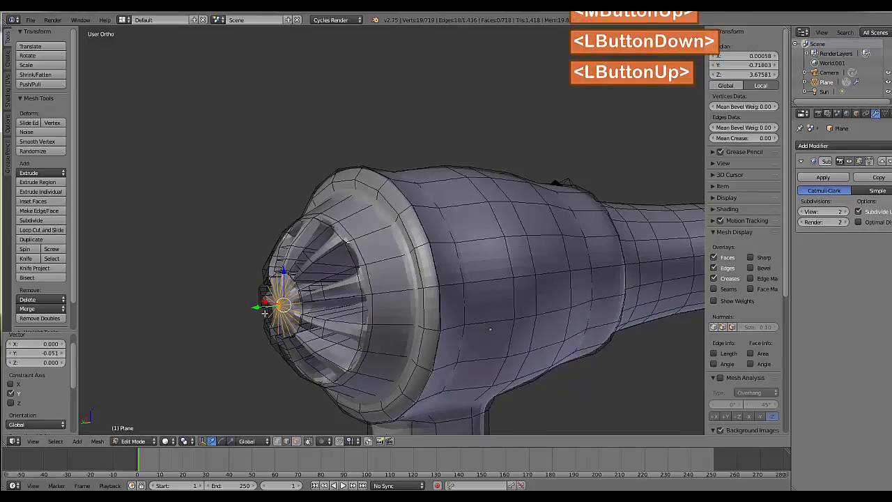
key(ctrl+z)
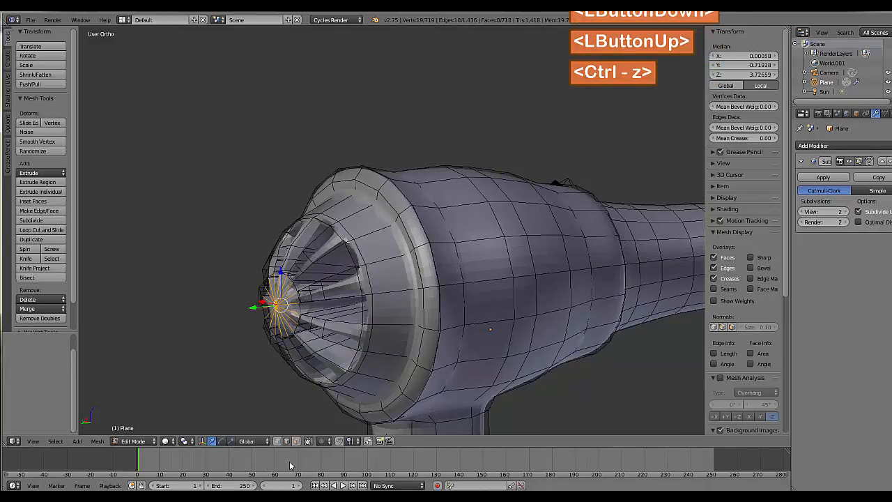
Switch to vertex selection and move only the grille's centre vertex along the Y axis by about -0.119
click(285, 442)
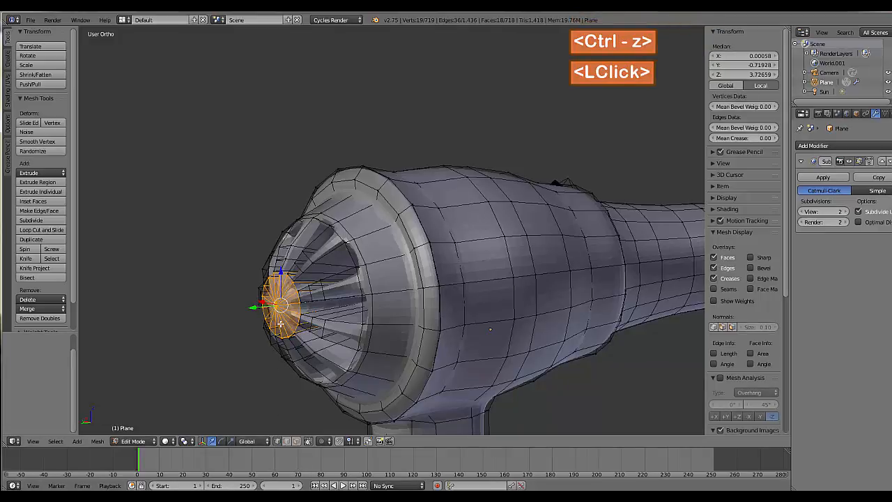
key(a)
key(c)
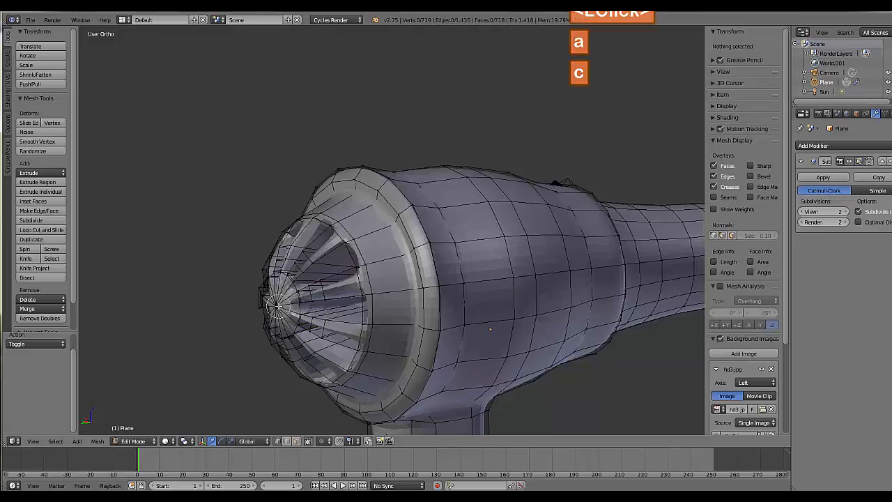
click(277, 306)
key(Escape)
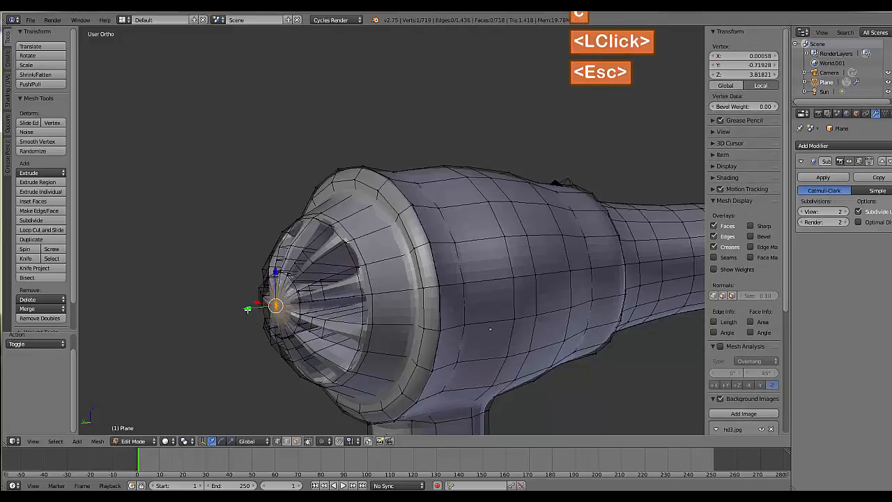
drag(248, 309, 255, 308)
middle_drag(255, 309, 322, 329)
middle_drag(468, 340, 444, 346)
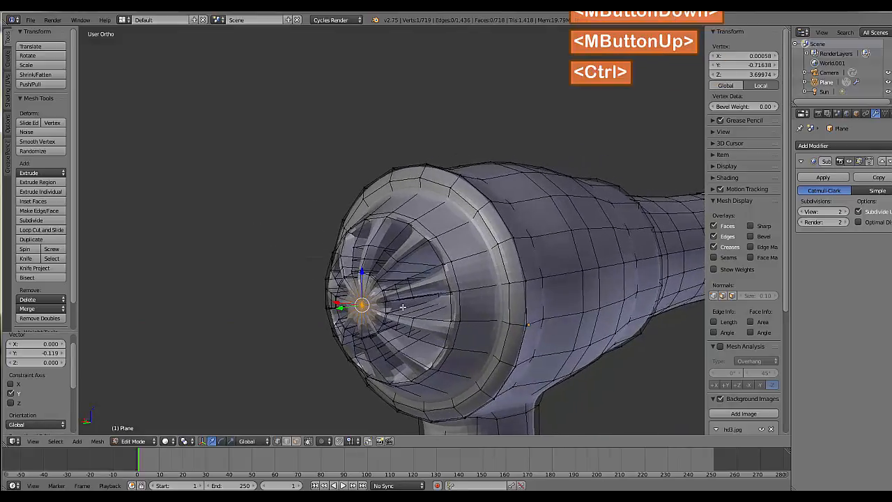
Add one loop cut across the spokes near the hub, scaled to about 0.81 and shifted outward along the Y axis
key(ctrl+r)
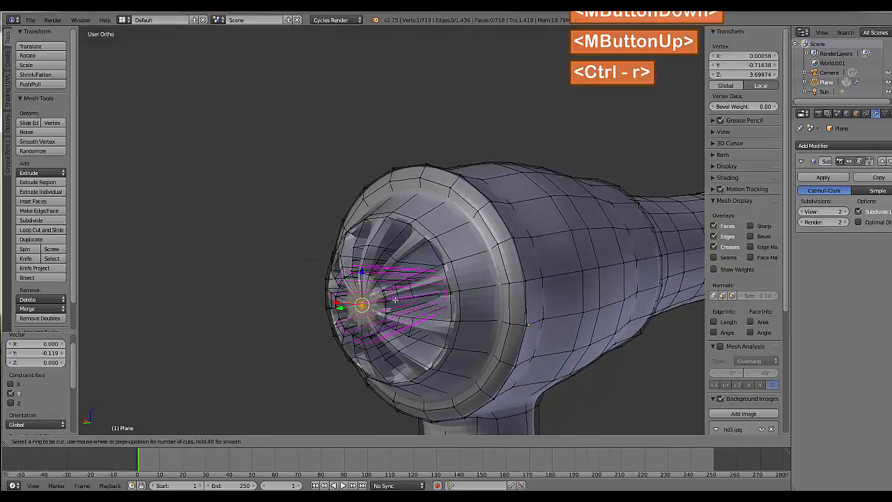
click(395, 300)
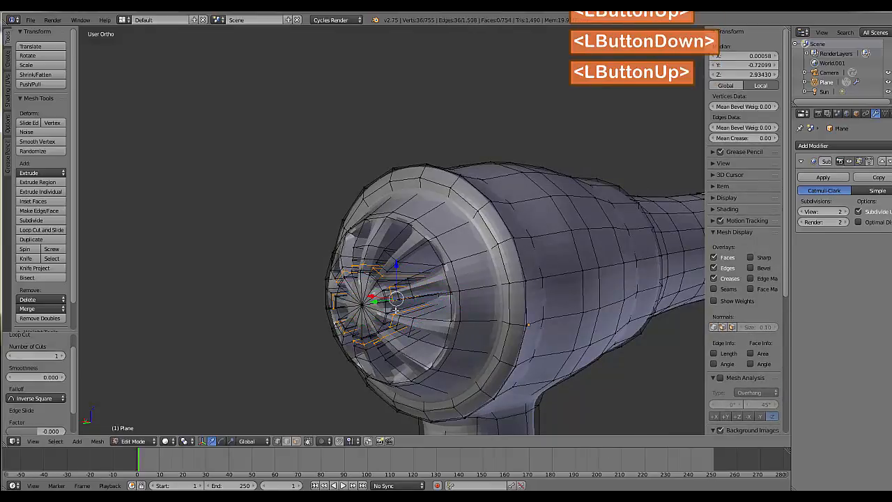
key(s)
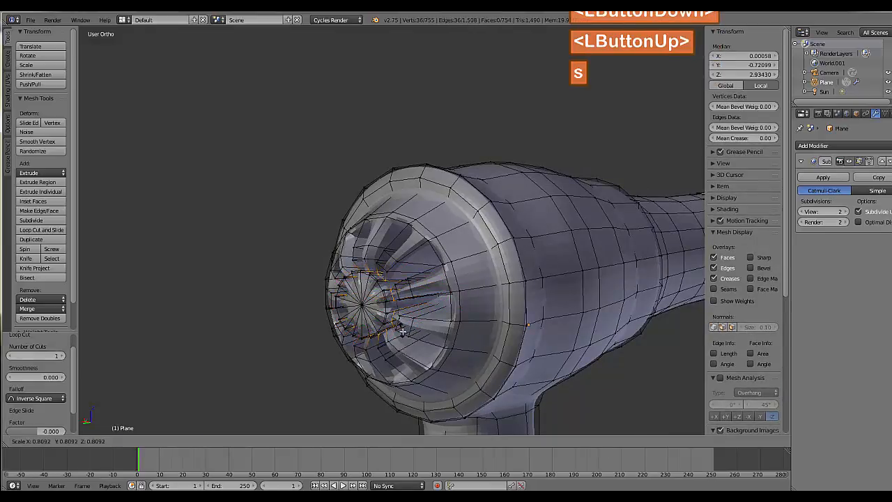
click(403, 332)
mouse_move(377, 307)
mouse_down()
mouse_move(363, 307)
mouse_move(371, 308)
mouse_up()
middle_drag(371, 308, 388, 331)
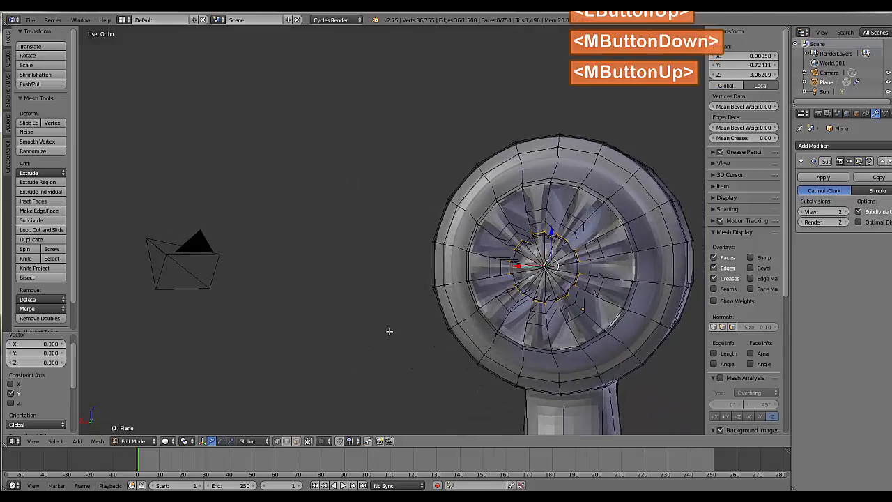
Examine the grille's shape from several angles, comparing Object Mode with Edit Mode
key(Tab)
scroll(345, 352, down, 1)
middle_drag(346, 353, 353, 335)
key(Tab)
scroll(390, 339, up, 1)
key(Tab)
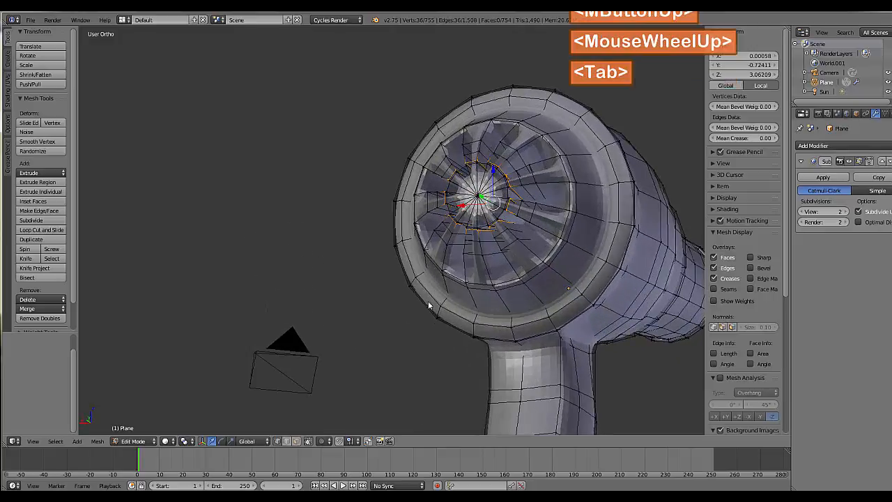
key(Tab)
middle_drag(428, 300, 421, 196)
scroll(428, 288, up, 1)
key(Tab)
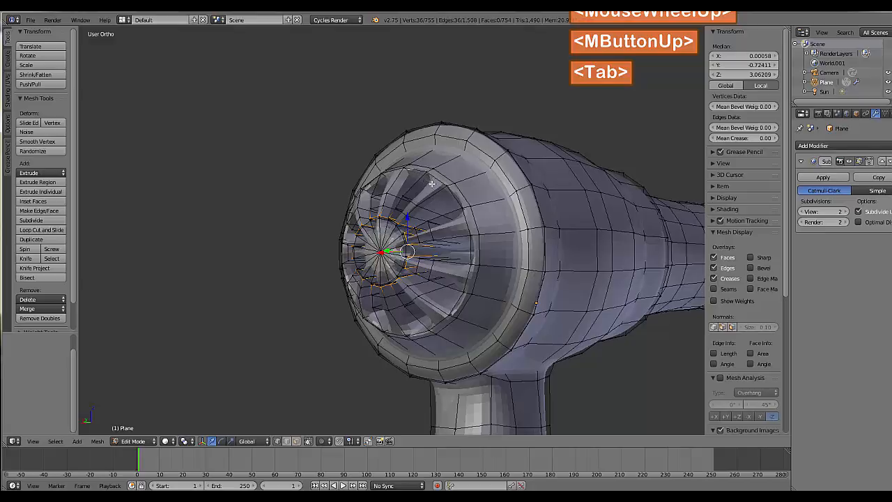
Add one loop cut across the spokes near the grille's outer rim, without sliding it
middle_drag(454, 198, 481, 153)
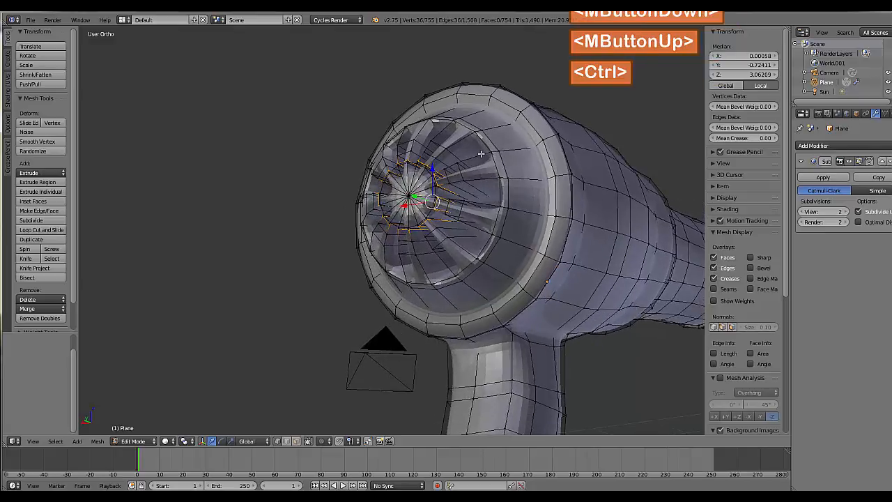
key(ctrl+r)
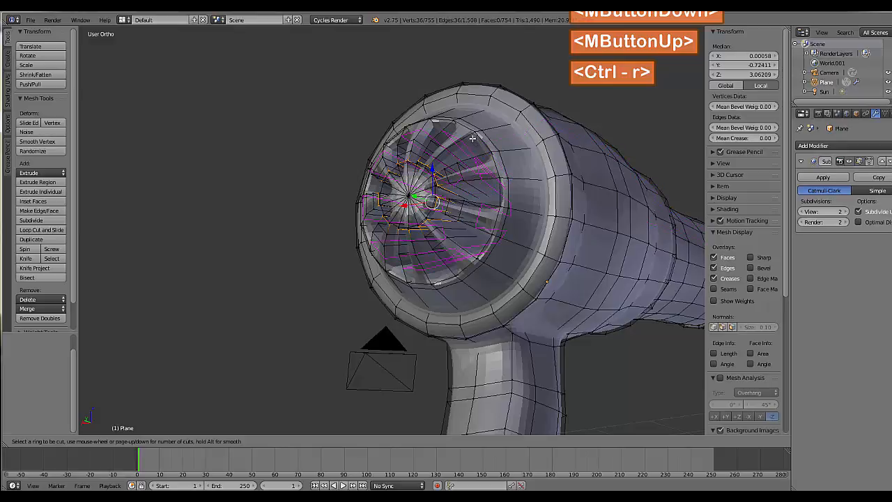
click(472, 139)
click(473, 148)
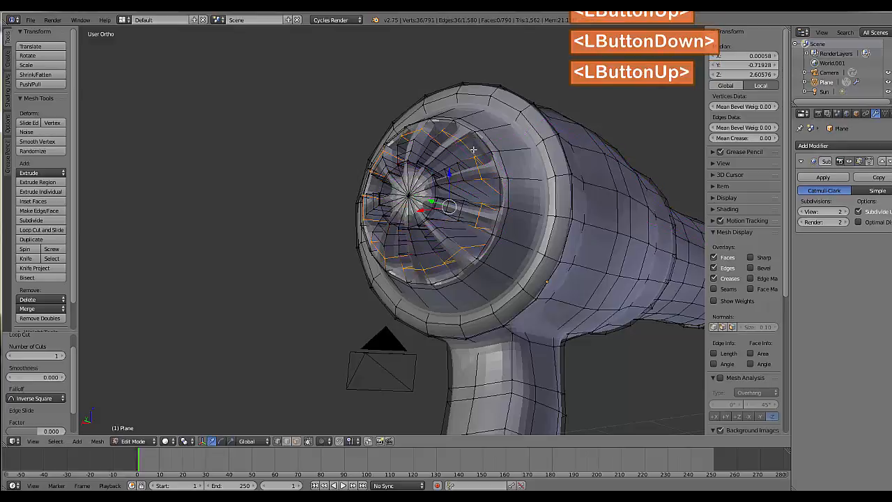
Scale the new outer spoke loop to about 1.118 and move it along the Y axis by about -0.275
key(s)
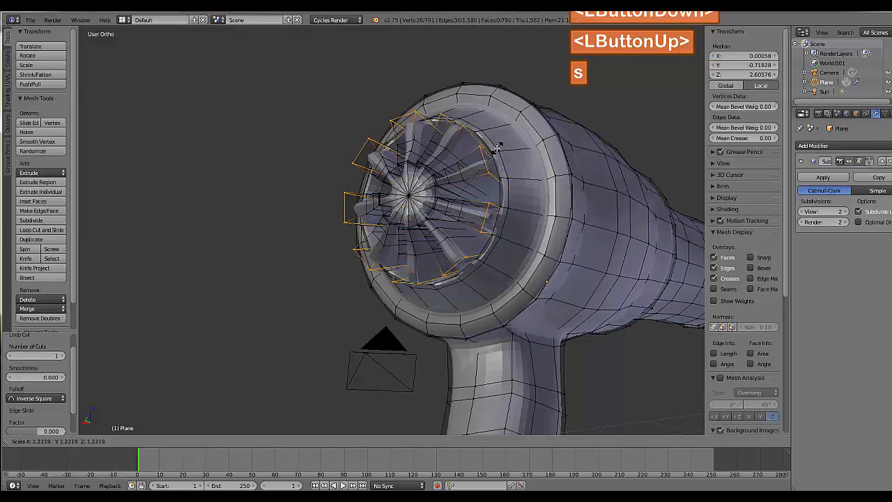
click(491, 153)
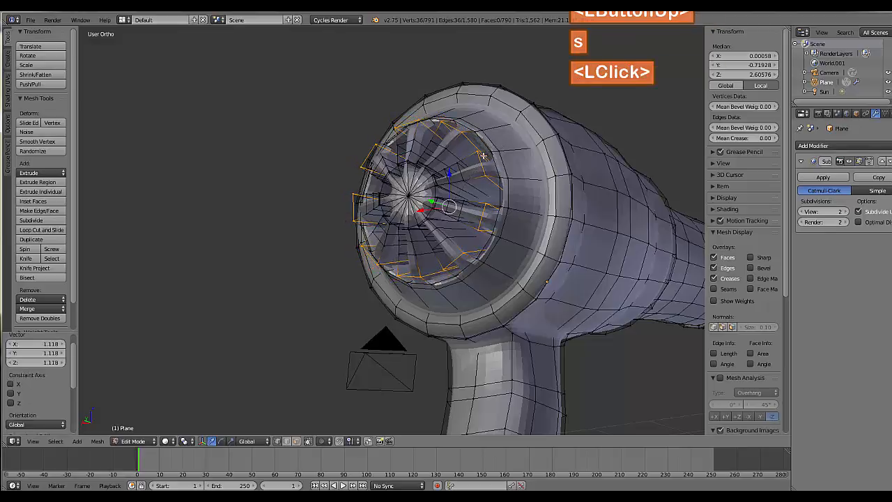
drag(432, 202, 441, 203)
click(441, 204)
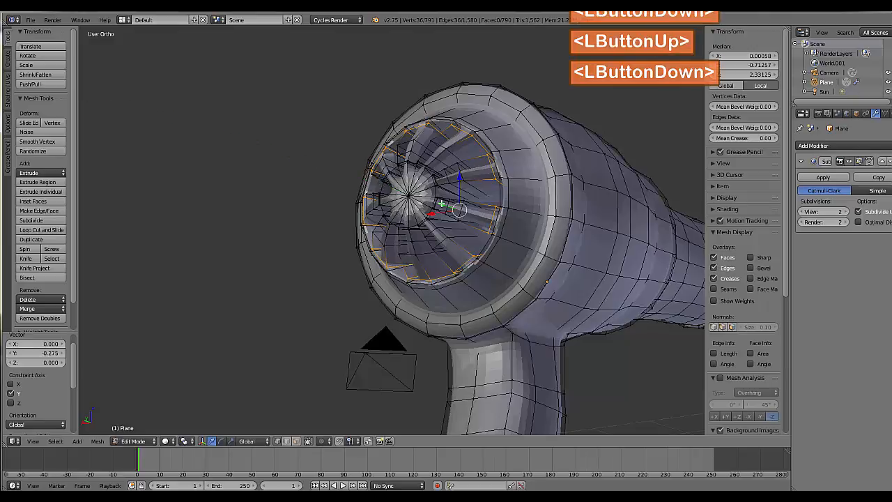
key(Escape)
middle_drag(241, 261, 281, 276)
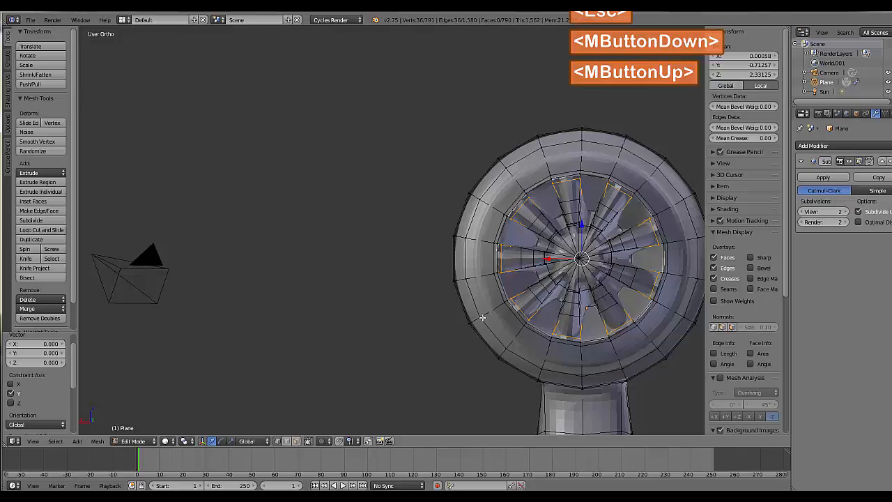
key(Tab)
mouse_move(468, 324)
middle_down()
mouse_move(428, 295)
mouse_move(411, 325)
mouse_move(474, 327)
middle_up()
key(Tab)
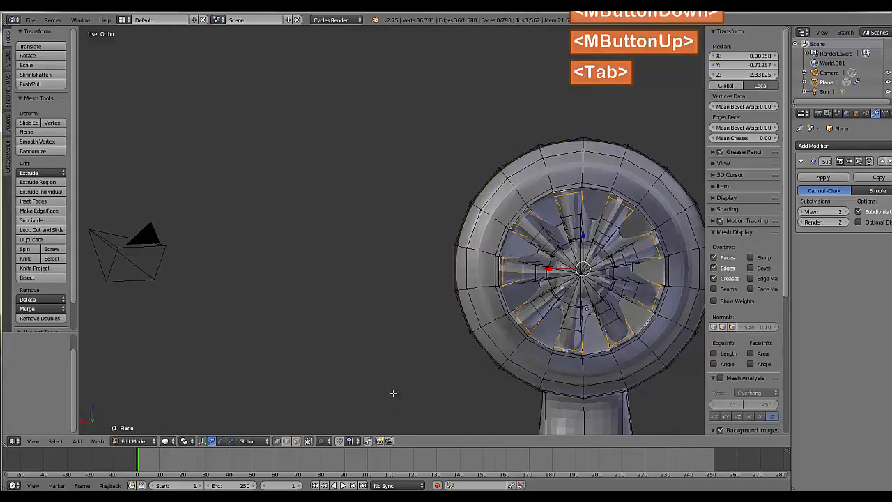
Circle-select only the grille's hub and the inner parts of its spokes, and enable proportional editing
key(a)
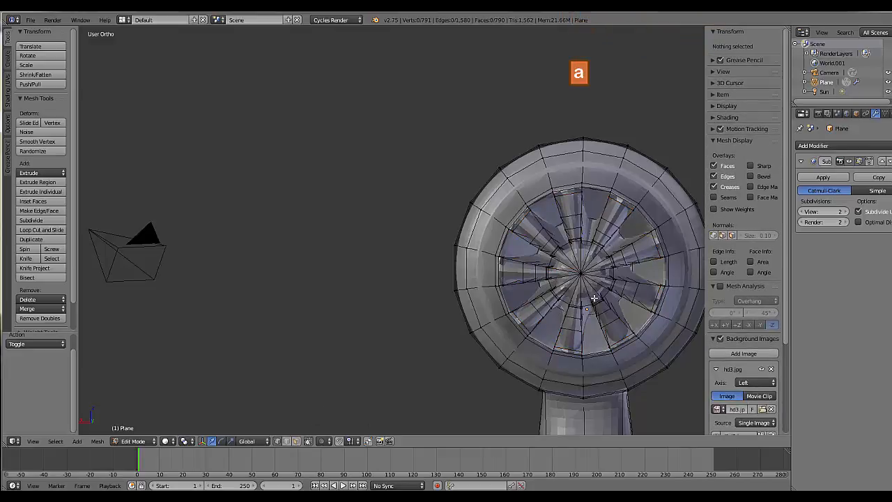
key(c)
scroll(599, 287, down, 3)
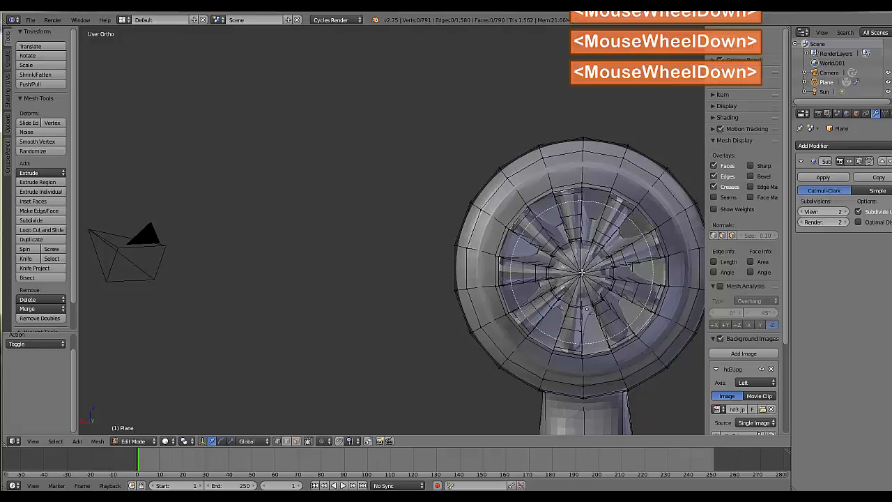
scroll(583, 272, up, 1)
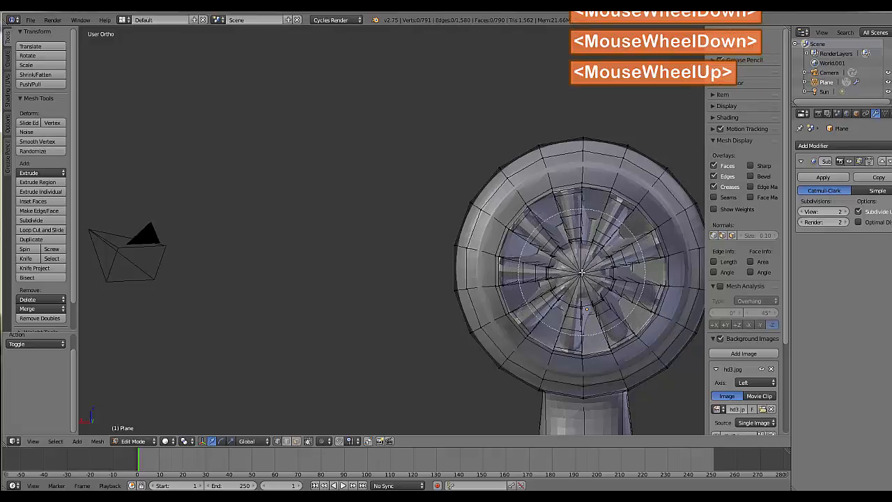
click(583, 272)
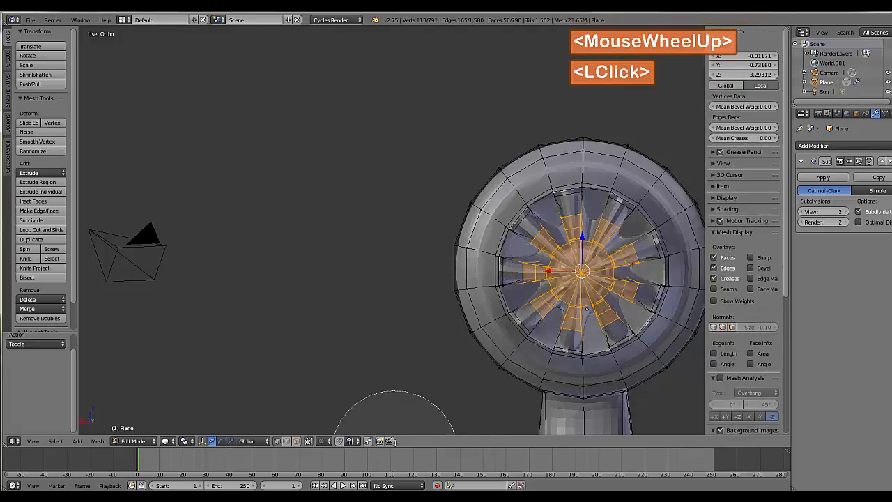
key(Escape)
click(330, 443)
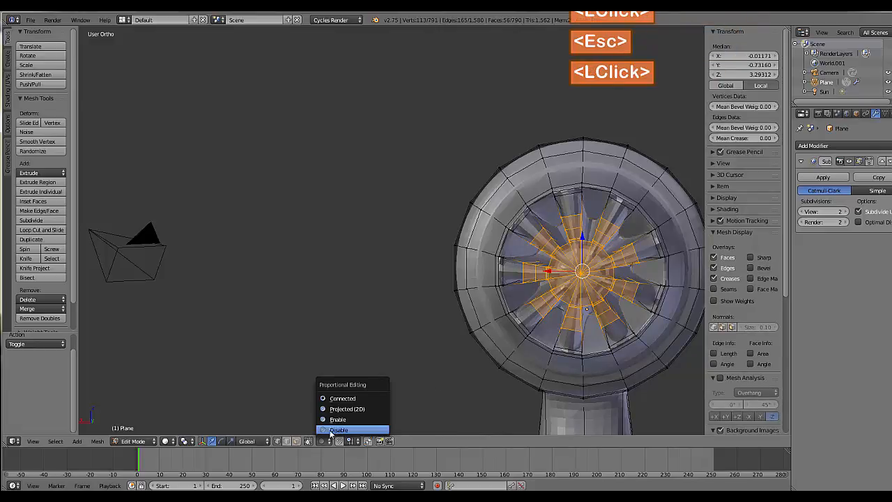
click(339, 419)
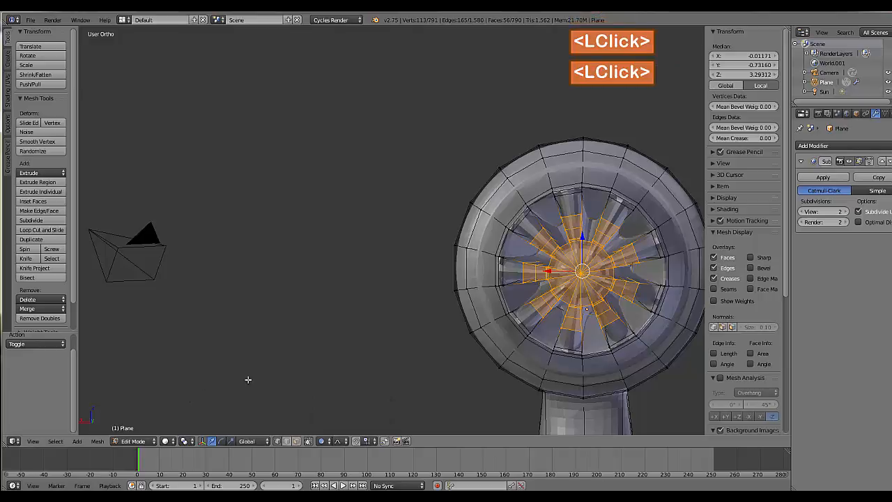
Rotate the selected hub and inner spokes about 52.36° around the Y axis, with a proportional size of about 1.33
middle_drag(288, 364, 255, 370)
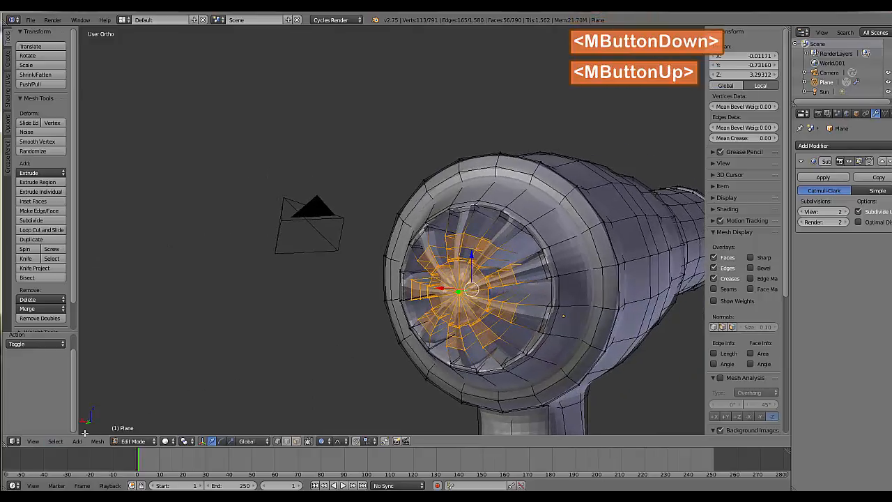
middle_drag(280, 370, 314, 372)
key(r)
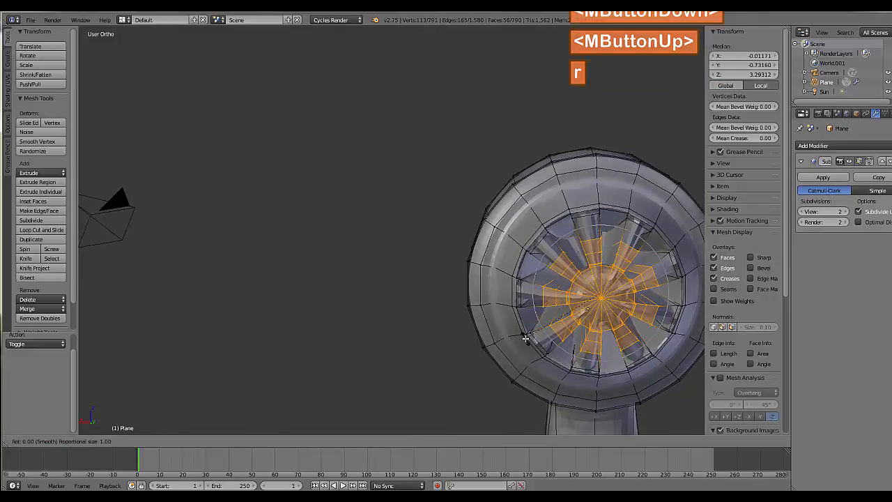
key(y)
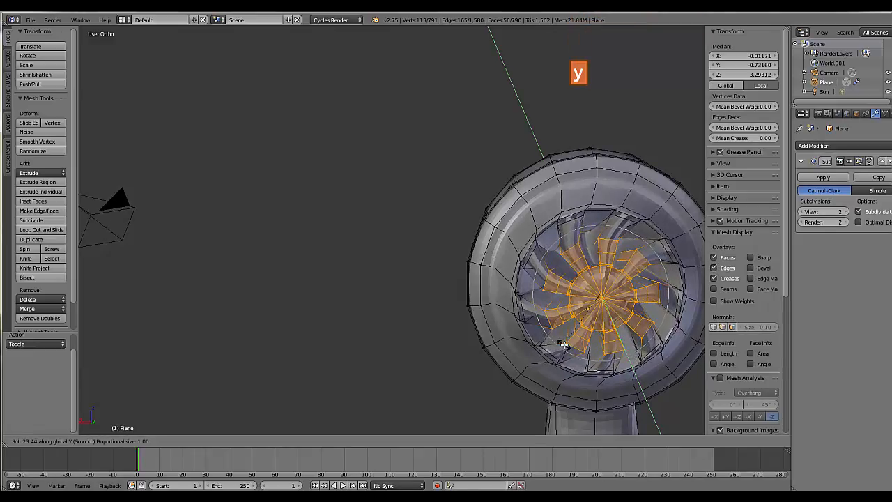
scroll(565, 343, up, 1)
scroll(566, 342, down, 3)
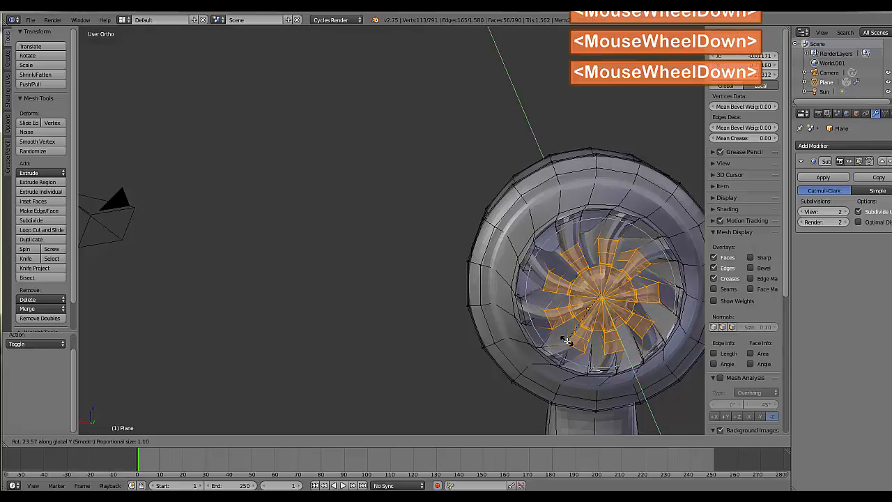
scroll(566, 341, down, 1)
scroll(566, 342, down, 2)
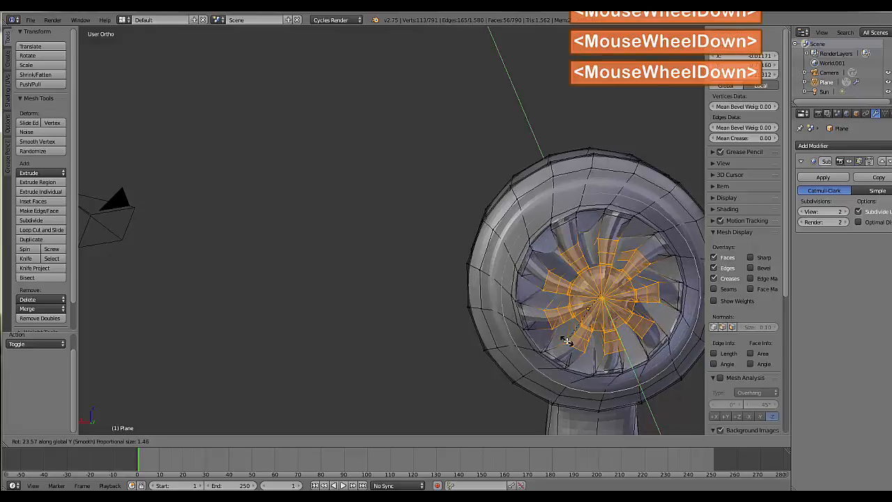
scroll(566, 342, up, 1)
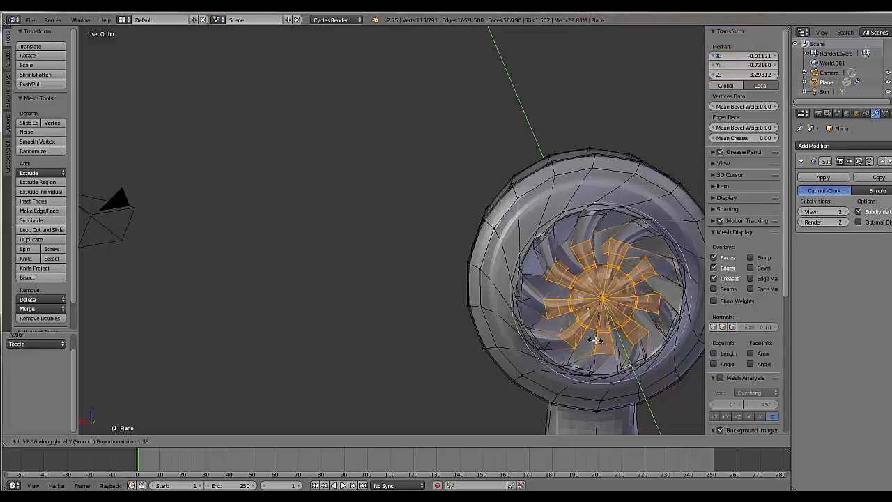
click(596, 340)
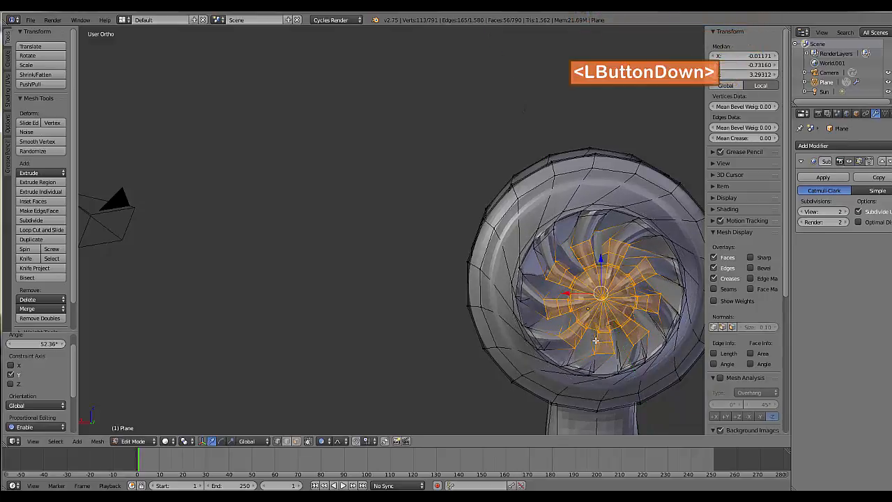
Check the twisted spokes in Object Mode and set the subdivision modifier's View level to 3
key(Tab)
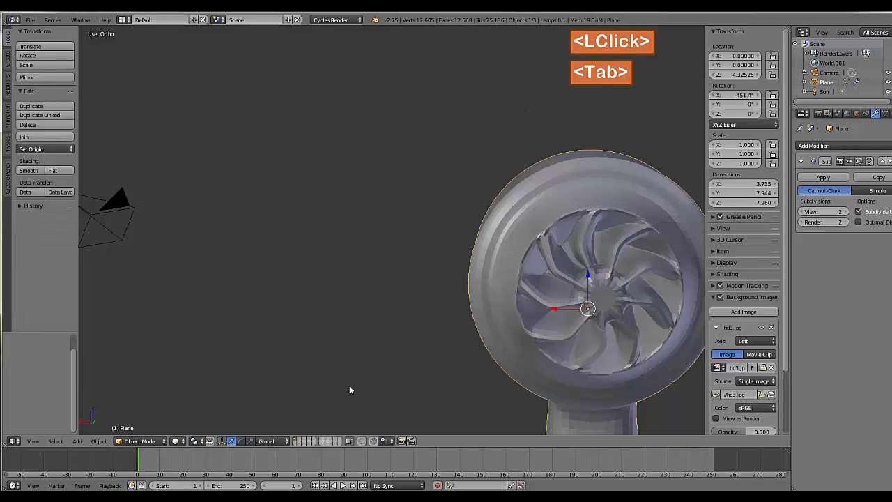
middle_drag(349, 386, 425, 342)
scroll(316, 355, down, 1)
scroll(400, 360, up, 4)
click(845, 211)
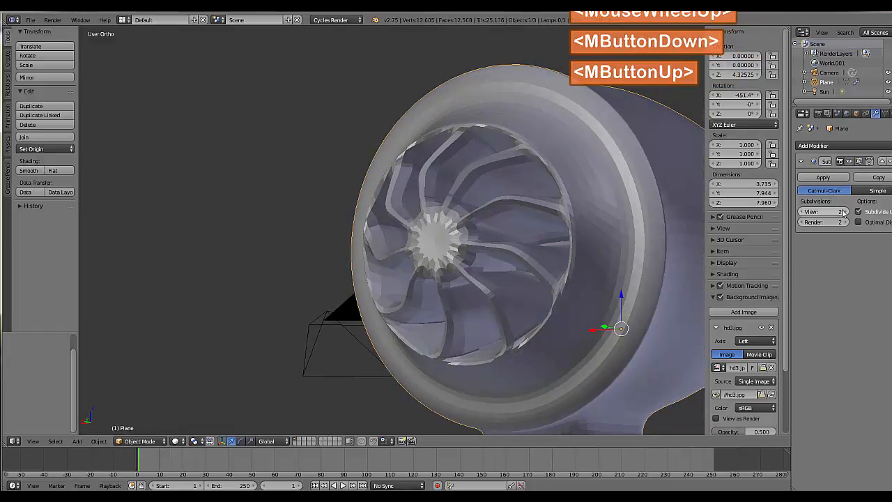
mouse_move(477, 290)
middle_down()
mouse_move(486, 293)
mouse_move(472, 288)
middle_up()
Add a loop cut in the band just outside the grille's rim, sliding it by a factor of about -0.514
key(Tab)
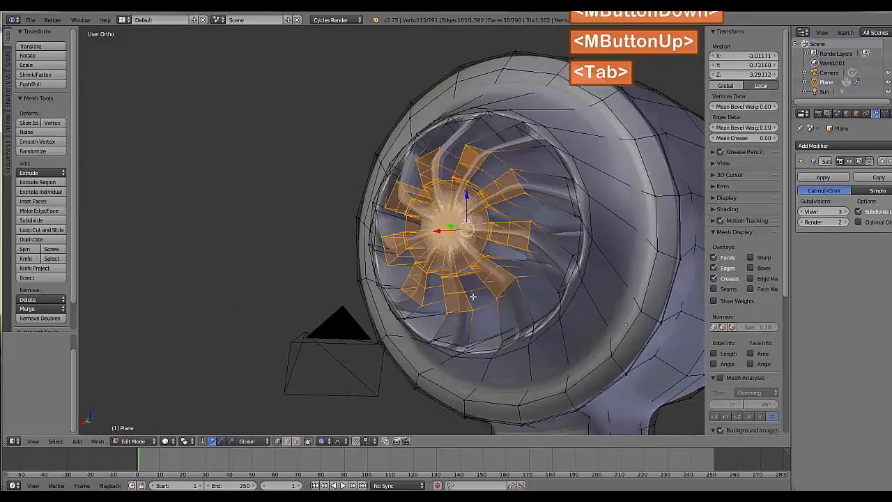
key(ctrl)
key(ctrl+r)
click(593, 213)
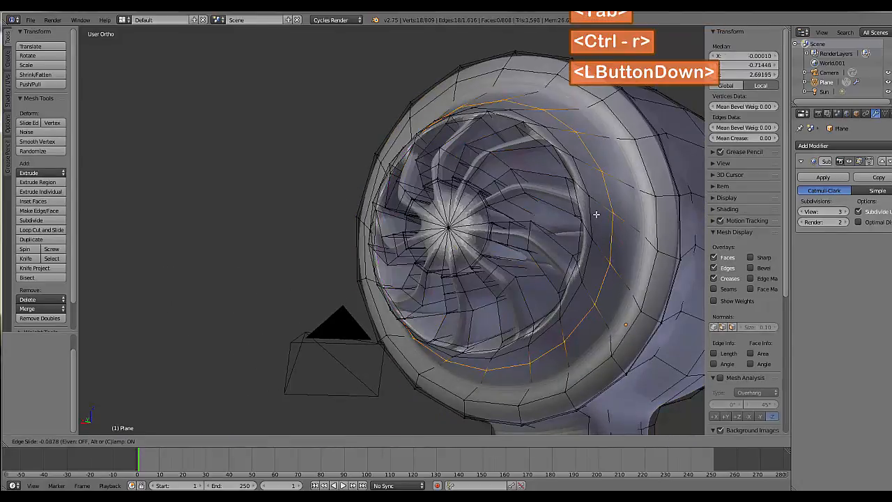
click(584, 212)
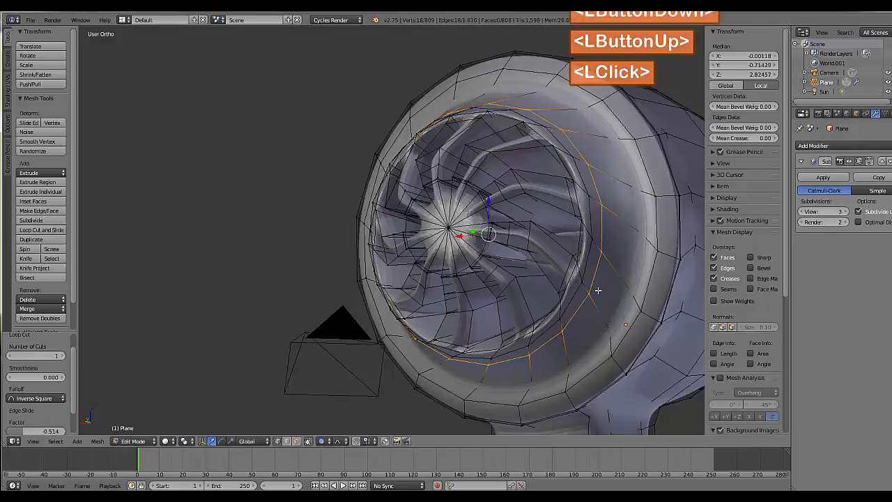
key(s)
click(600, 292)
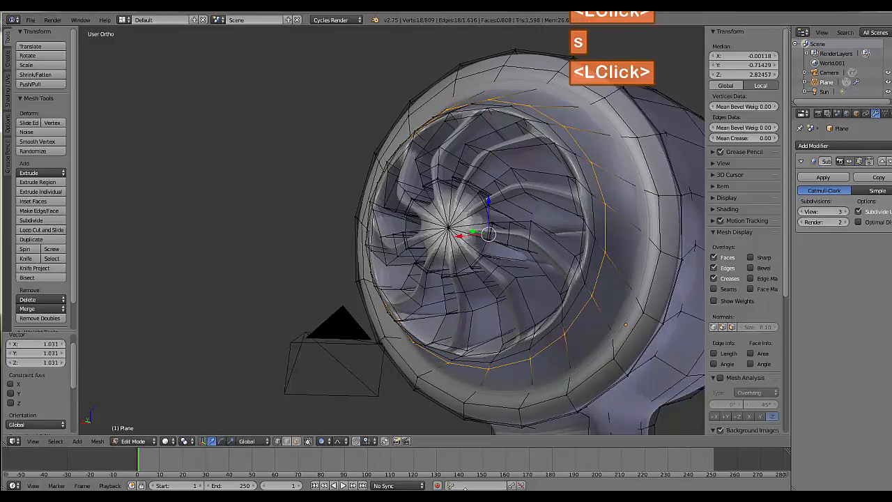
key(ctrl+z)
Disable proportional editing and scale the new edge loop around the grille to about 1.063
click(330, 440)
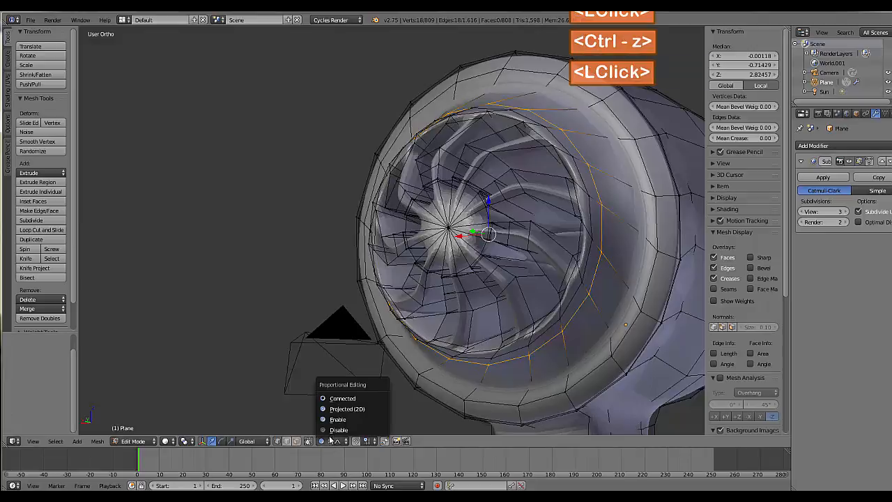
click(333, 430)
key(s)
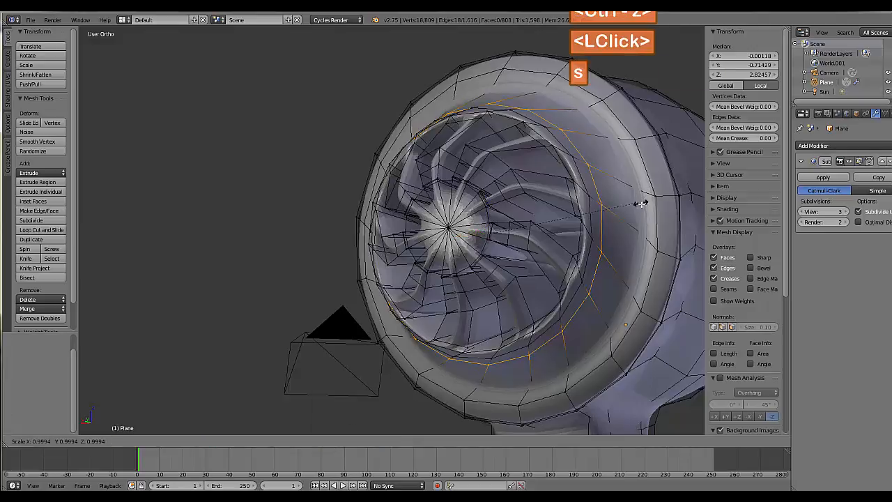
click(651, 209)
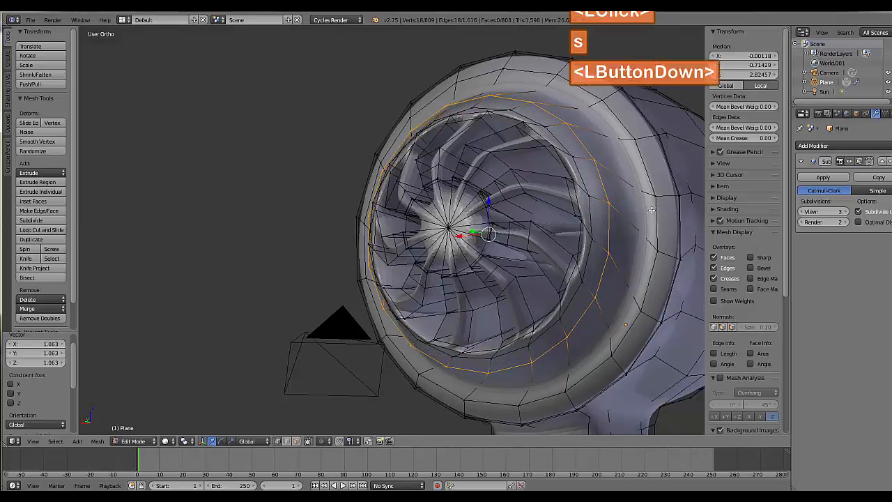
Select the edge loop directly around the grille's rim and scale it to about 1.084
right_click(591, 196)
alt+right_click(590, 195)
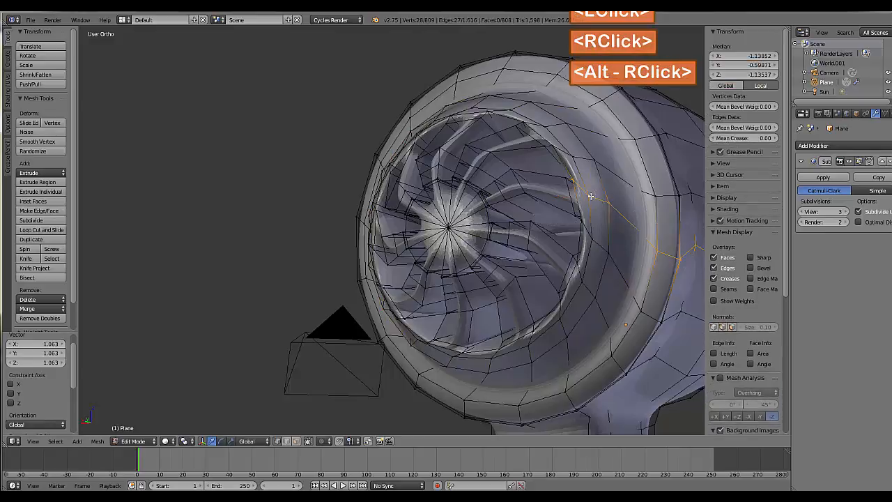
alt+right_click(589, 195)
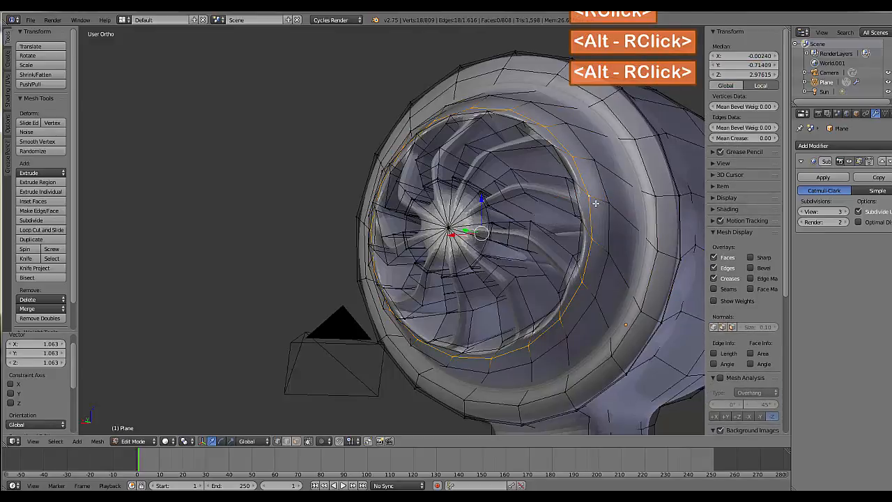
key(s)
click(606, 207)
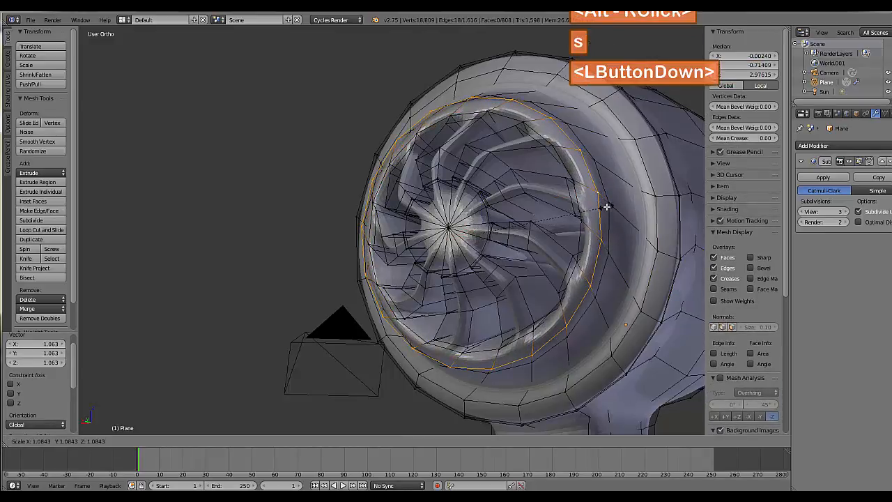
Try to select the edge loop along the inner side of the grille's rim
right_click(554, 145)
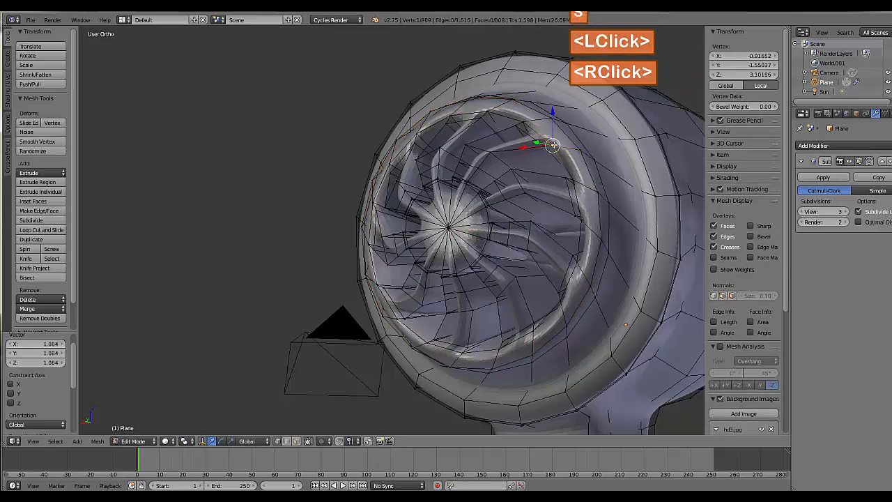
alt+right_click(553, 145)
alt+right_click(552, 144)
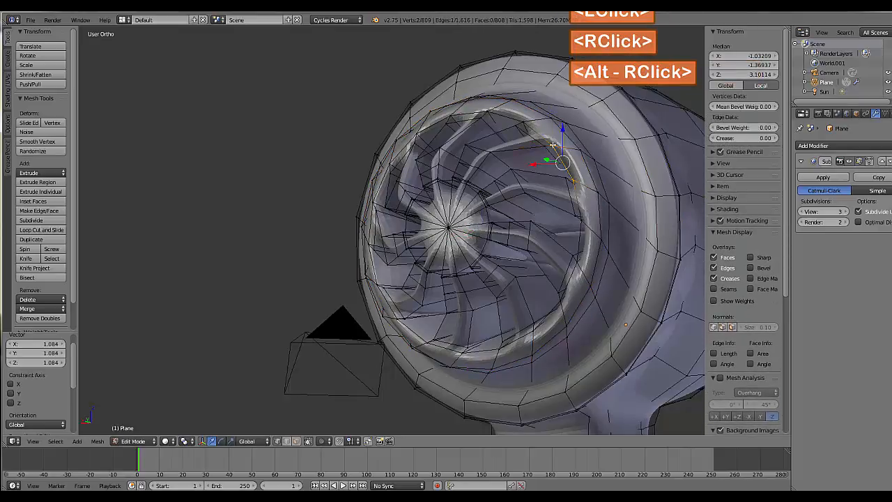
alt+right_click(535, 128)
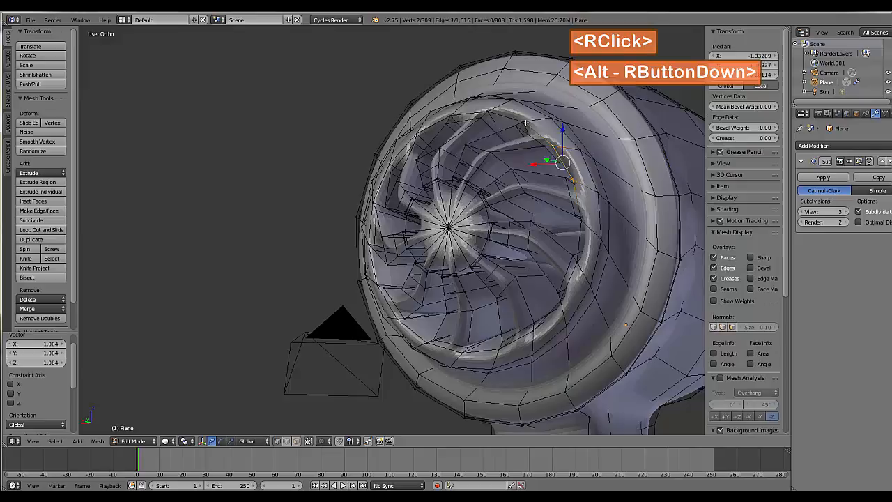
alt+right_click(490, 112)
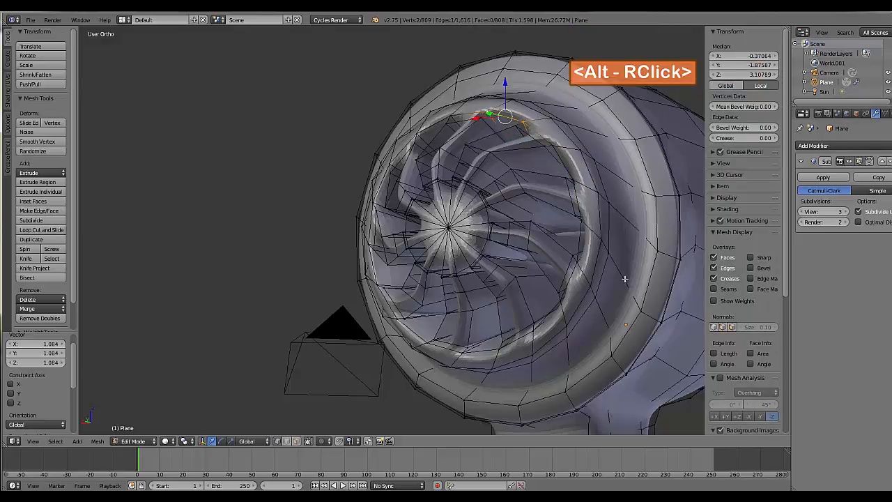
Select the vertex at the centre of the grille's hub and push it inward along the Y axis by about 0.13
key(grave)
key(Tab)
scroll(623, 290, down, 2)
mouse_move(607, 302)
middle_down()
mouse_move(646, 309)
mouse_move(656, 289)
mouse_move(629, 277)
mouse_move(608, 283)
mouse_move(601, 302)
middle_up()
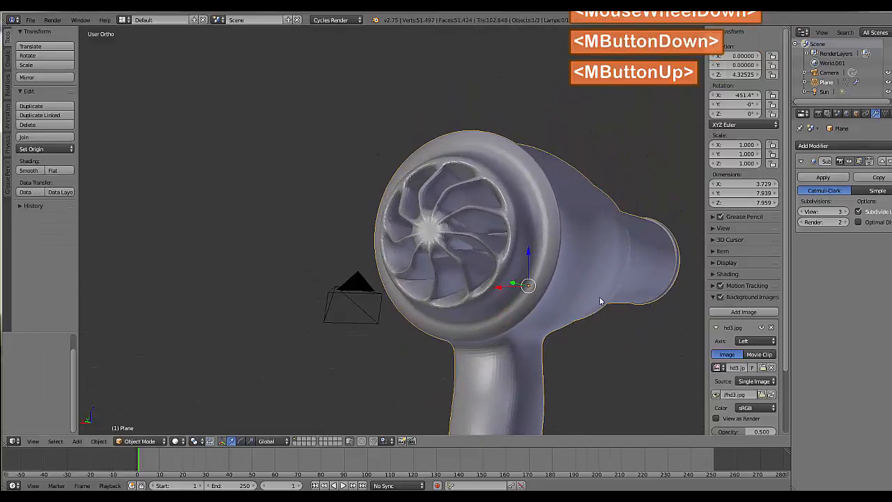
right_click(429, 233)
key(Tab)
right_click(430, 234)
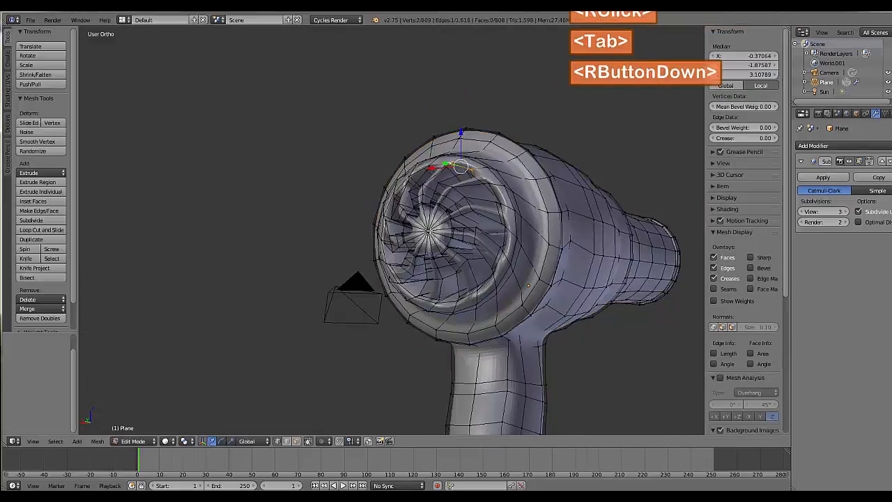
middle_drag(445, 244, 402, 268)
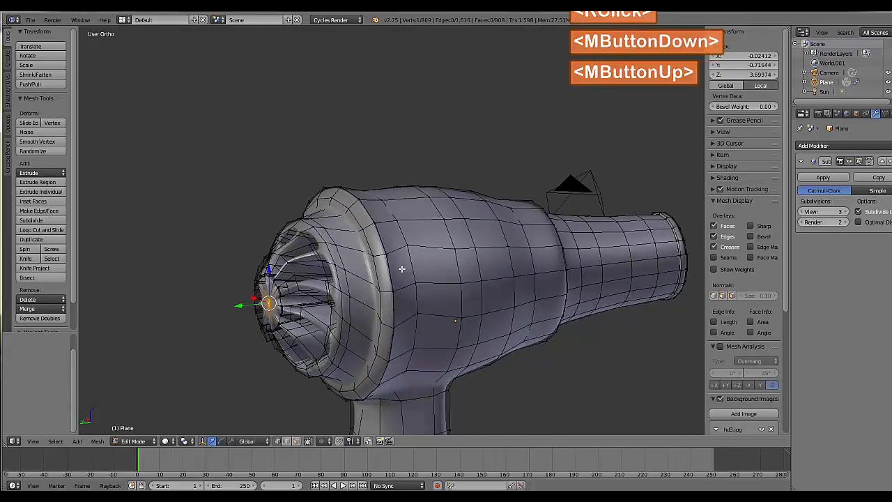
drag(237, 305, 244, 307)
Pull the hub's centre vertex outward along the Y axis by about 0.31 and check the shape in Object Mode
key(Tab)
middle_drag(281, 311, 231, 301)
key(Tab)
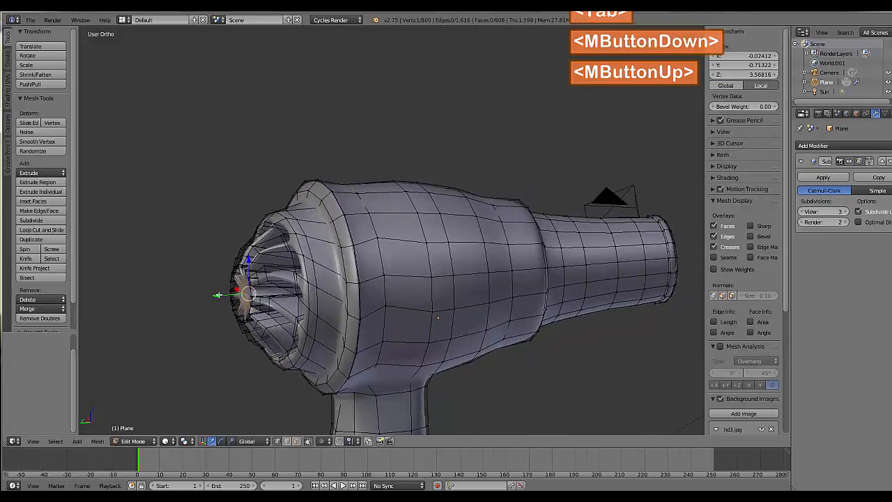
drag(218, 296, 205, 299)
key(Tab)
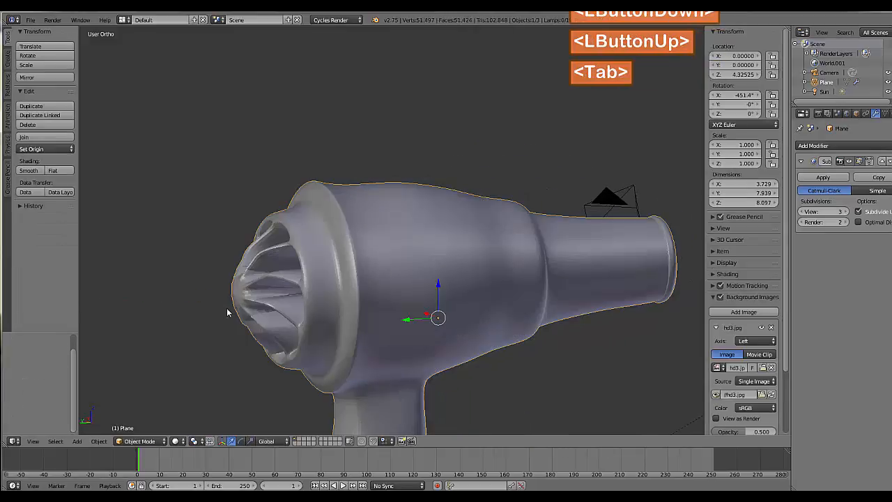
middle_drag(227, 312, 298, 305)
Switch to face selection and select two vertically adjacent faces on the upper middle of the handle's side
key(Tab)
scroll(308, 300, down, 3)
scroll(309, 300, down, 2)
scroll(234, 312, up, 3)
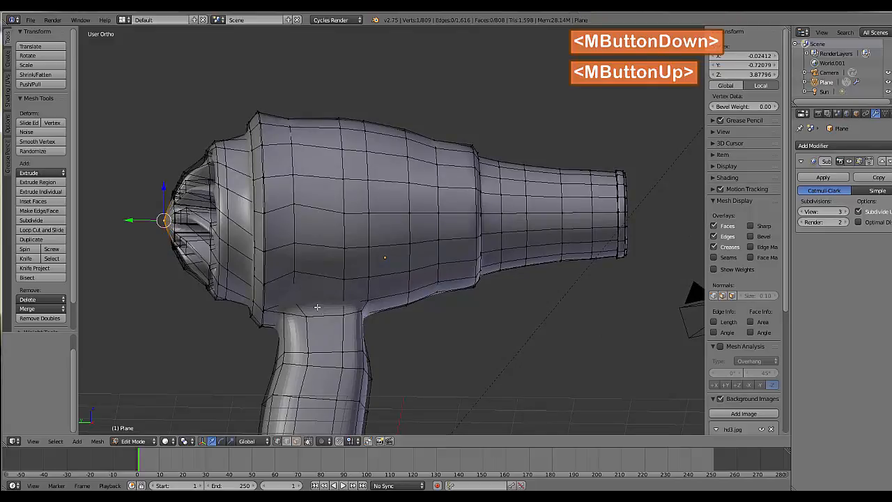
scroll(318, 307, down, 3)
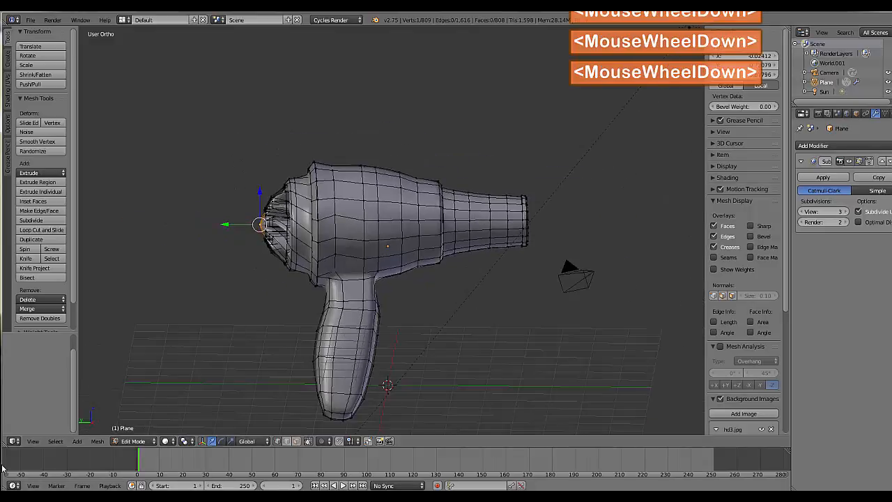
click(380, 305)
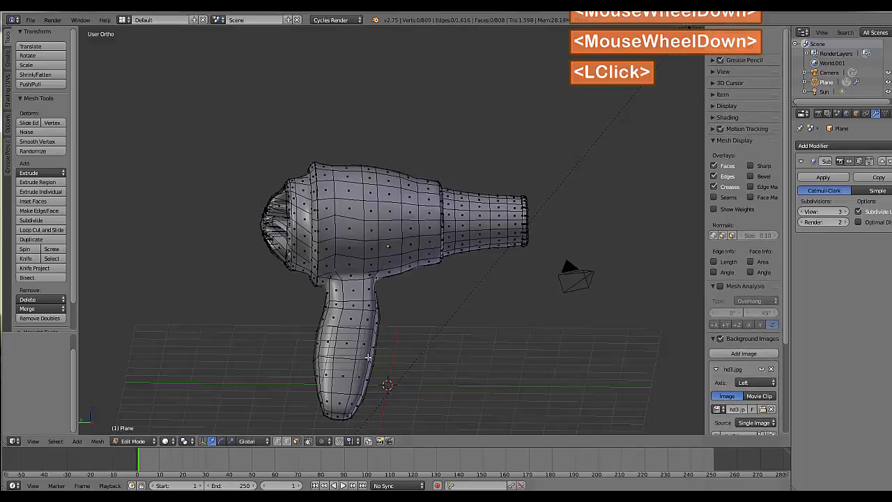
right_click(352, 319)
shift+right_click(361, 340)
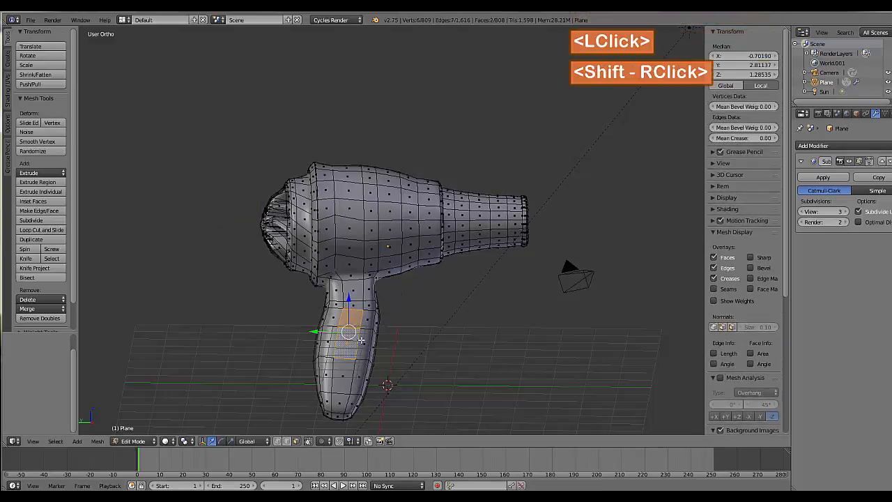
middle_drag(402, 340, 295, 367)
mouse_move(354, 384)
middle_down()
mouse_move(377, 391)
mouse_move(358, 392)
middle_up()
Extrude the two handle faces in place and scale the extruded faces to about 0.923
key(e)
click(319, 403)
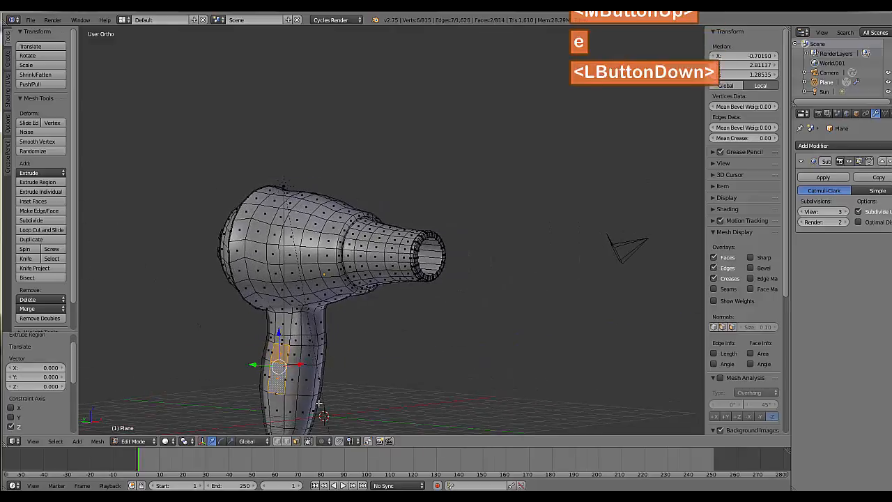
key(s)
click(344, 412)
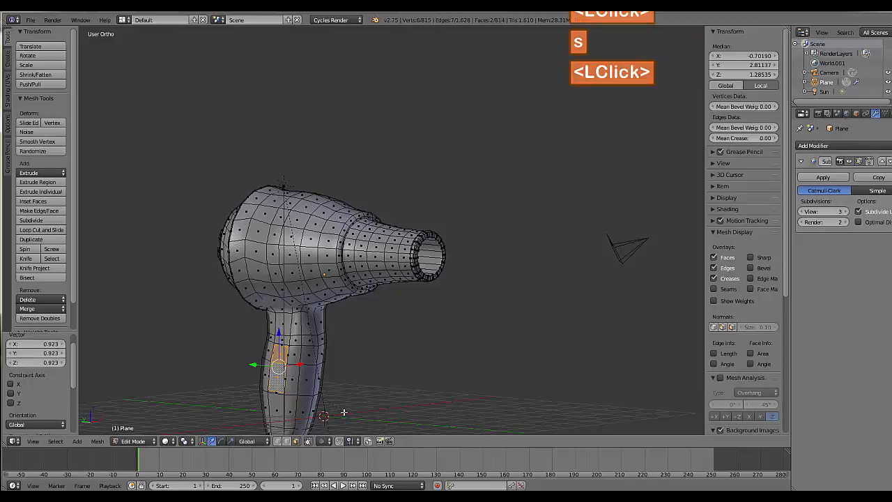
Extrude the two selected handle faces inward along the X axis by about 0.382 to form the switch recess
key(e)
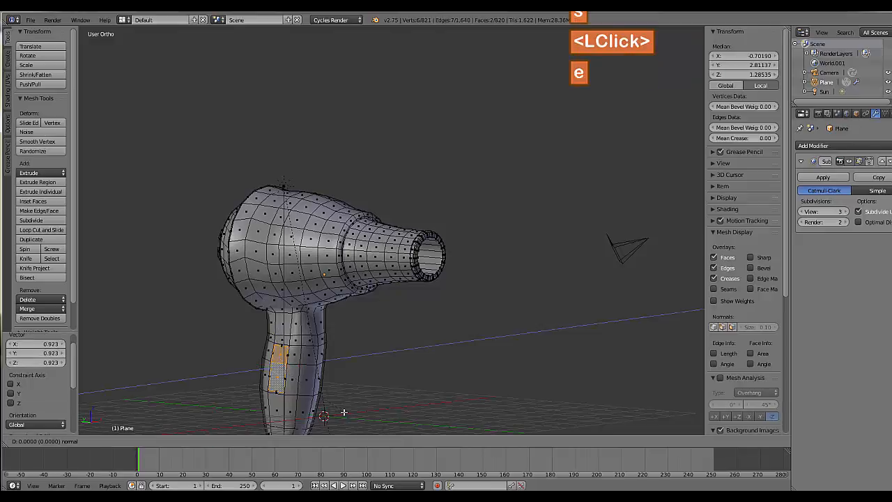
key(x)
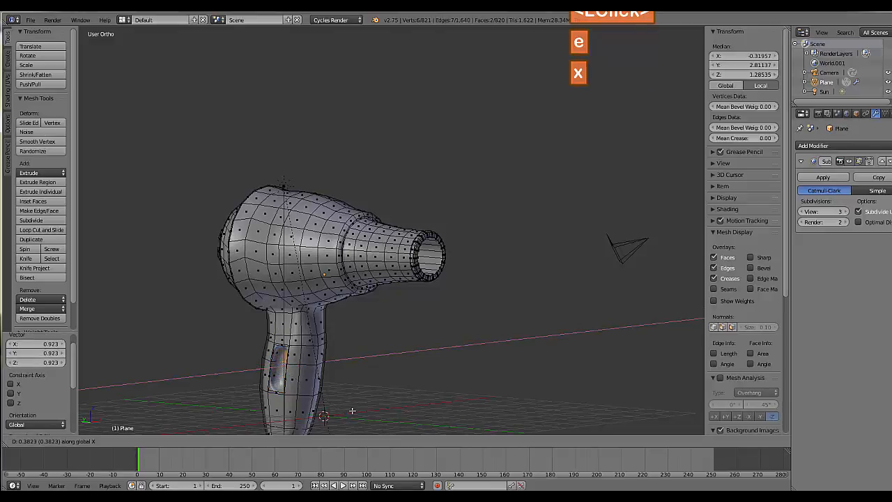
click(352, 411)
middle_drag(352, 411, 384, 385)
scroll(327, 398, up, 3)
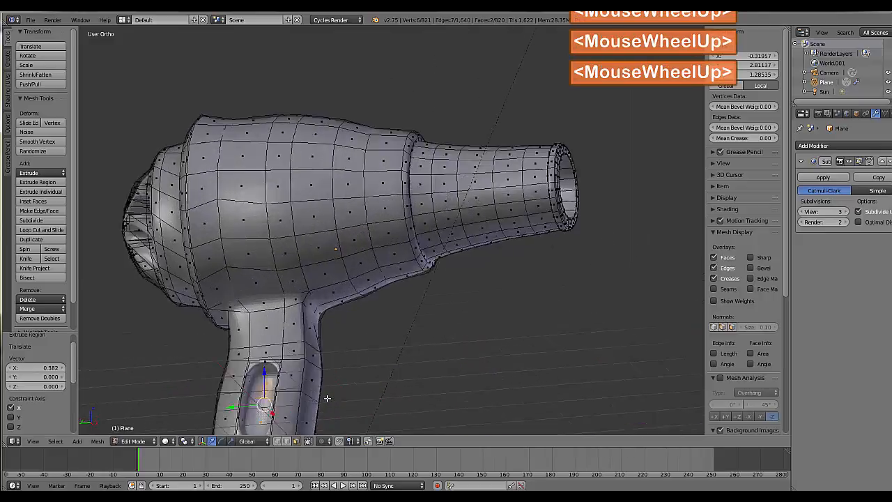
middle_drag(327, 398, 255, 345)
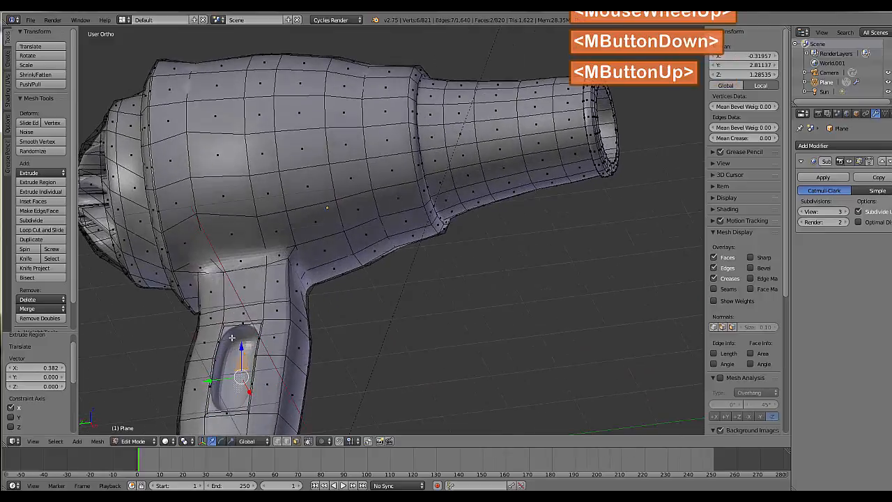
Add two loop cuts around the recess's inner wall, one slid to -0.873 near its floor and the other to 0.063
key(ctrl)
key(ctrl+r)
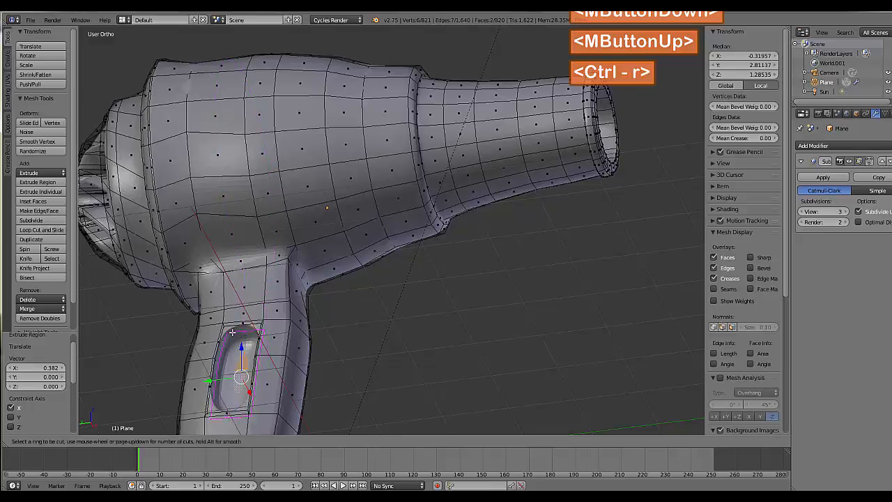
click(235, 332)
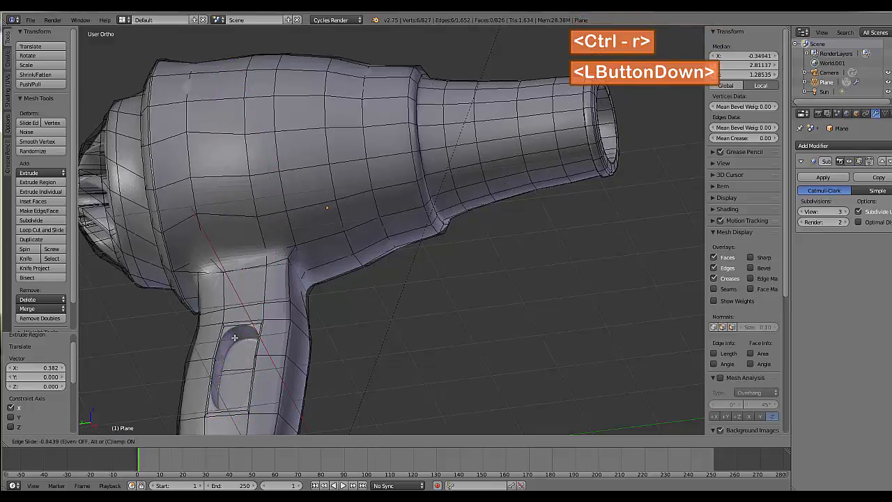
click(233, 341)
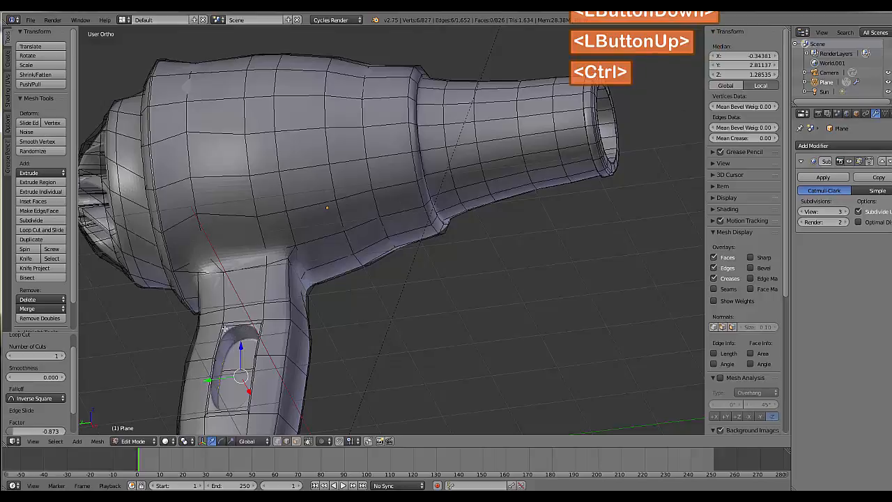
key(ctrl+r)
click(225, 328)
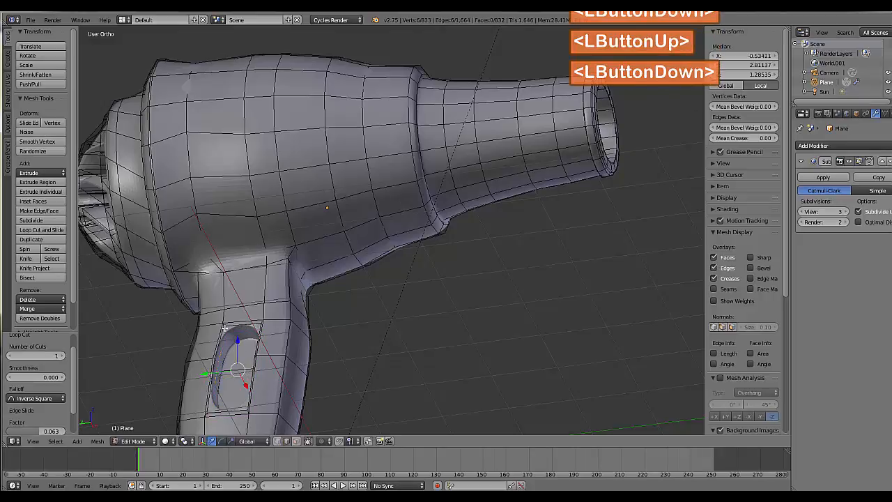
click(233, 336)
key(s)
click(256, 343)
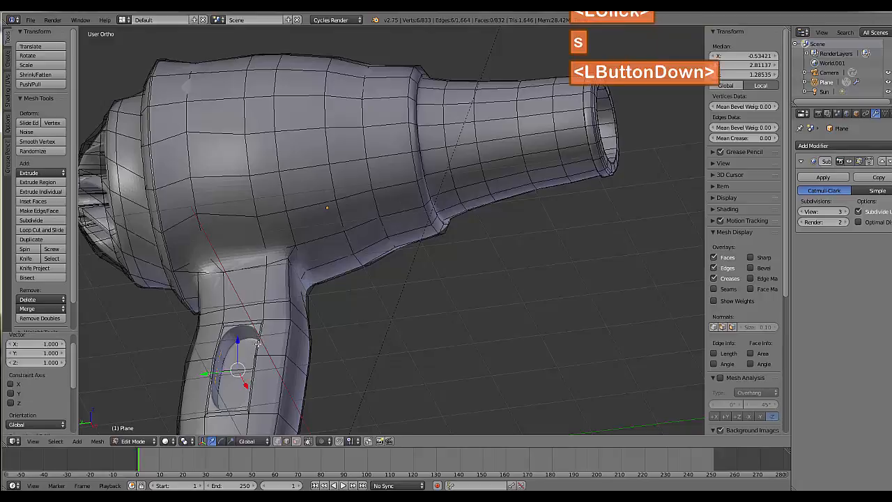
Add a loop cut around the handle at the recess's upper end and another at its lower end, slid to about -0.637
key(ctrl+r)
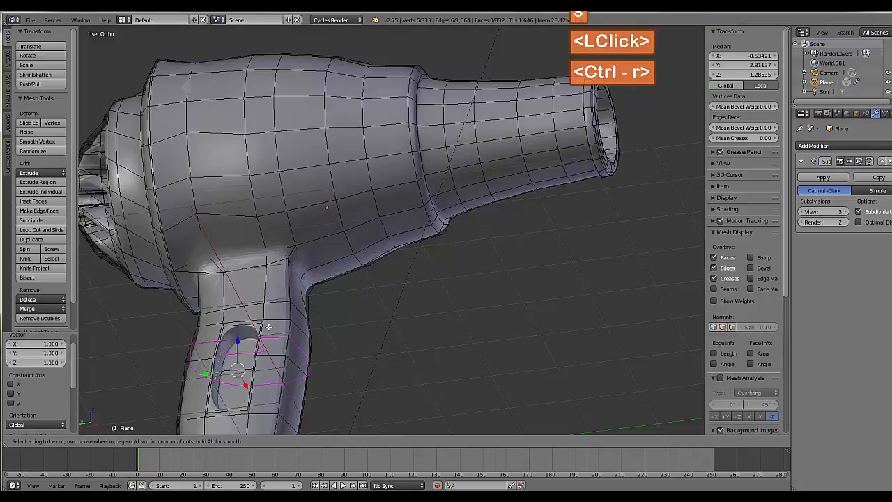
drag(268, 327, 271, 315)
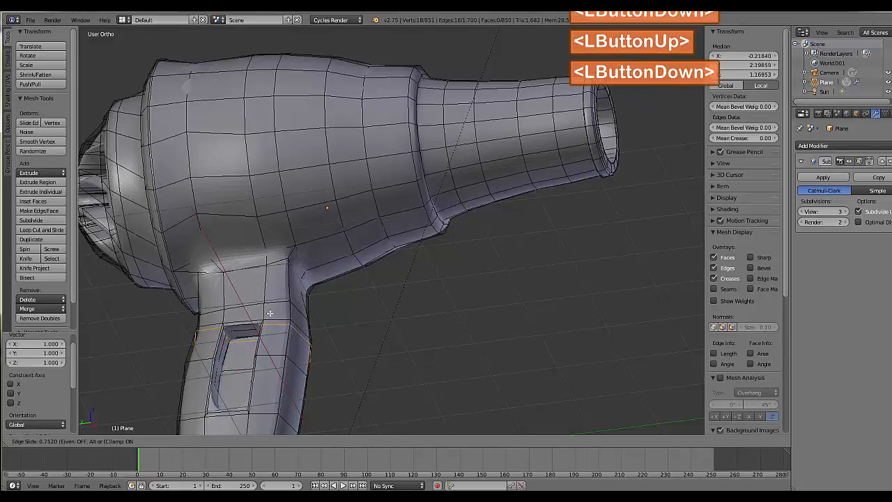
click(271, 315)
key(ctrl+r)
ctrl+drag(255, 403, 251, 421)
click(251, 421)
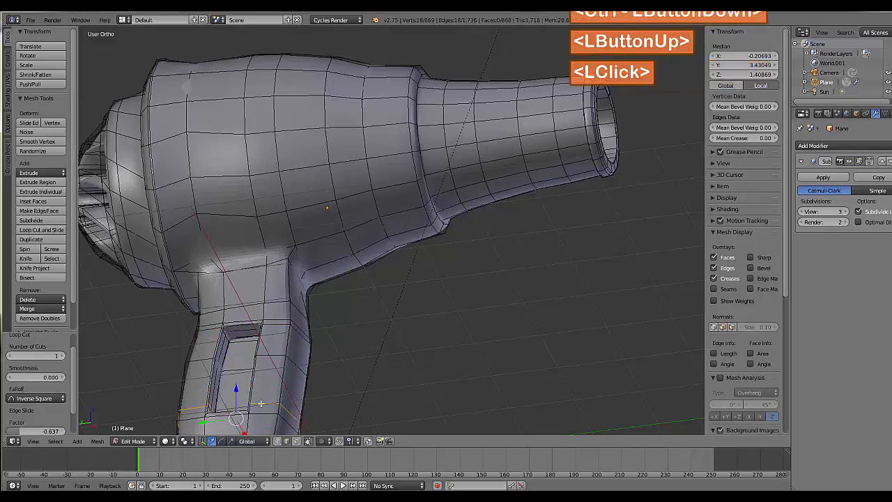
Leave Edit Mode, examine the grille and switch recess in Rendered shading, and return to Solid shading
middle_drag(252, 421, 162, 432)
key(Tab)
scroll(324, 385, down, 3)
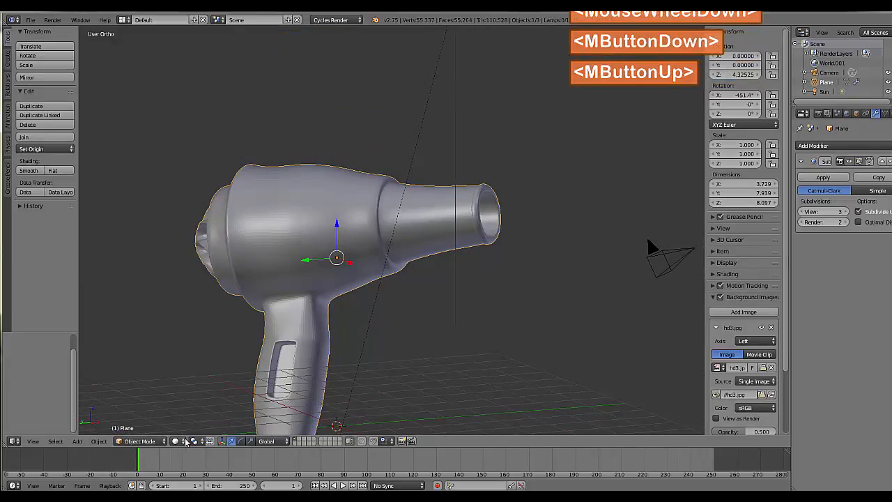
click(186, 441)
click(201, 376)
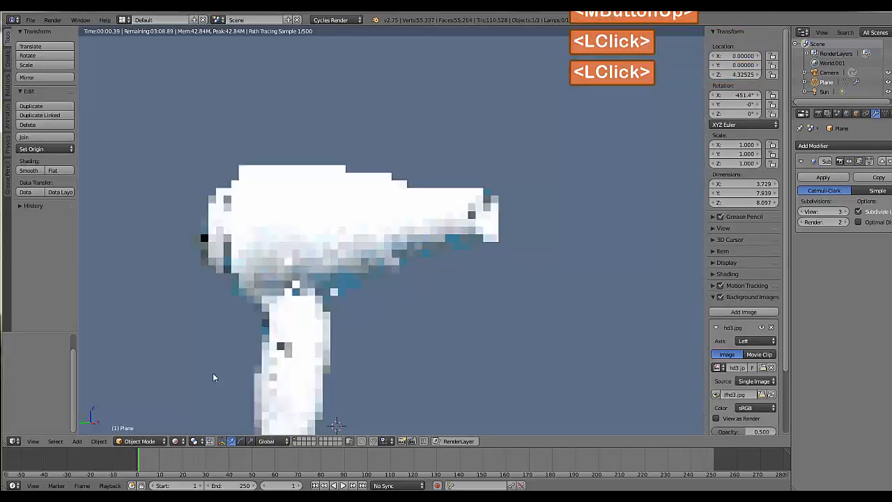
scroll(214, 377, down, 2)
middle_drag(221, 376, 301, 381)
middle_drag(303, 375, 289, 202)
scroll(383, 388, up, 3)
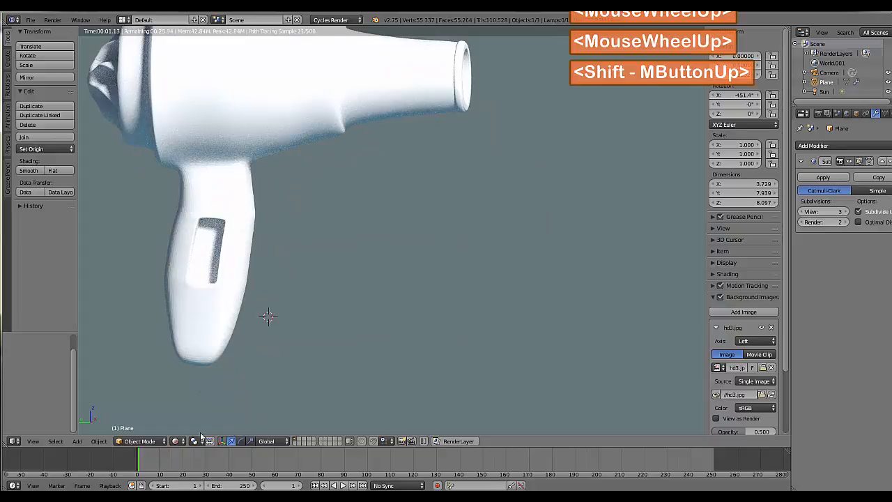
click(184, 443)
click(186, 414)
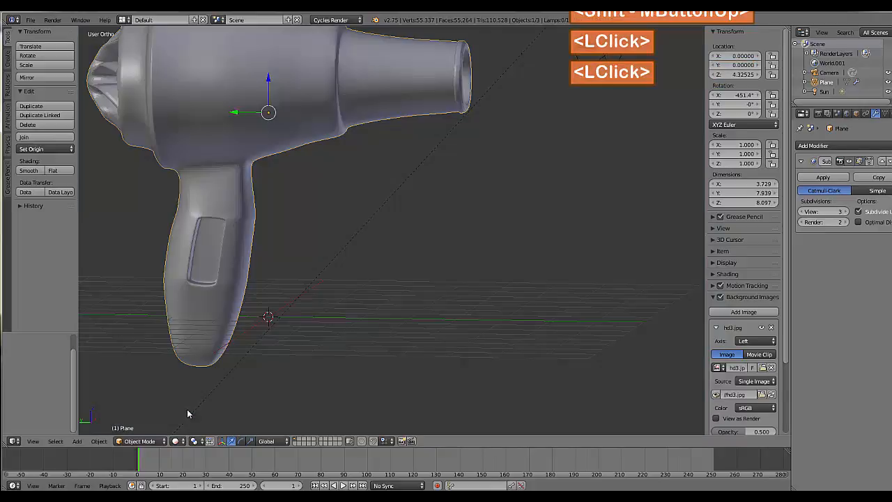
Move the hair dryer about 2.127 along the Y axis and snap the 3D cursor to the world centre
middle_drag(380, 313, 293, 184)
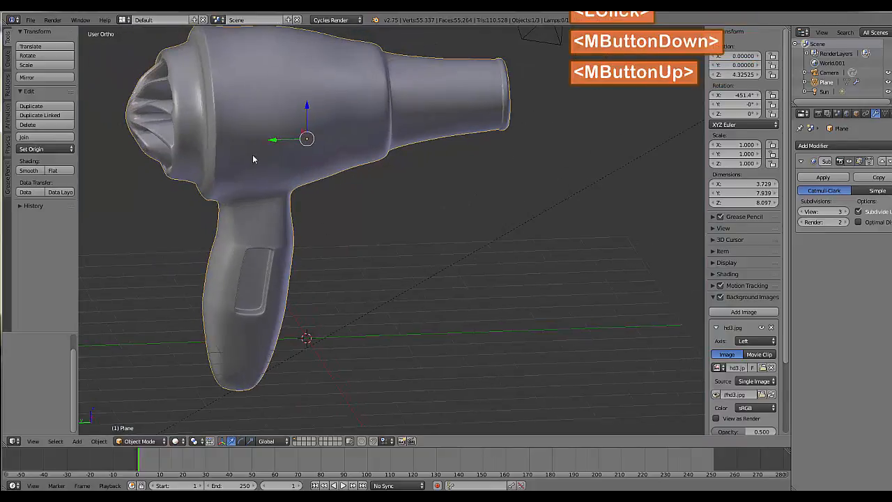
drag(272, 142, 172, 149)
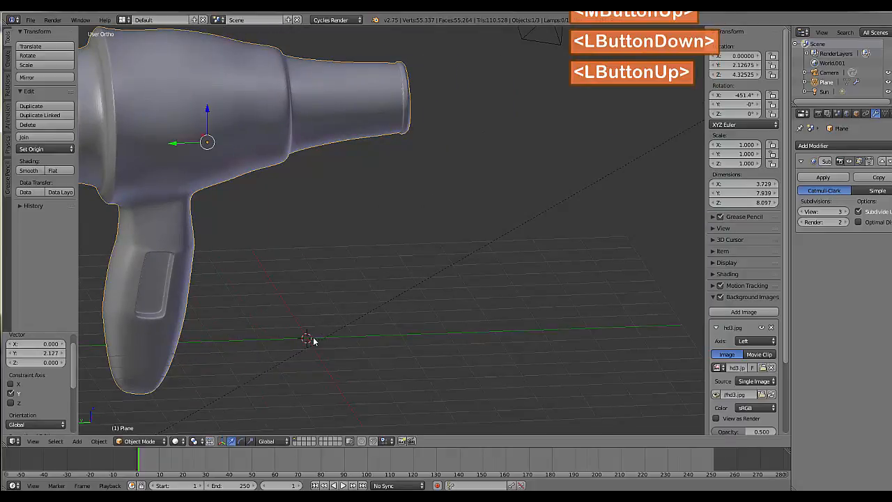
click(464, 217)
key(shift+s)
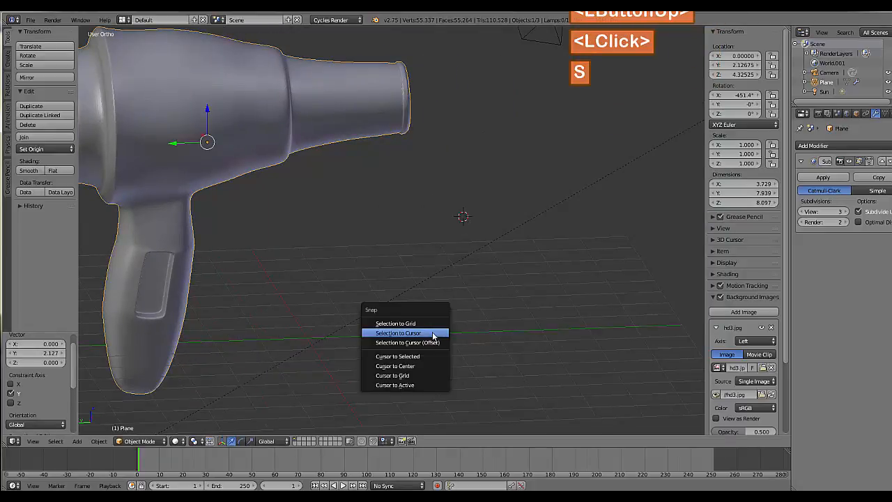
click(423, 364)
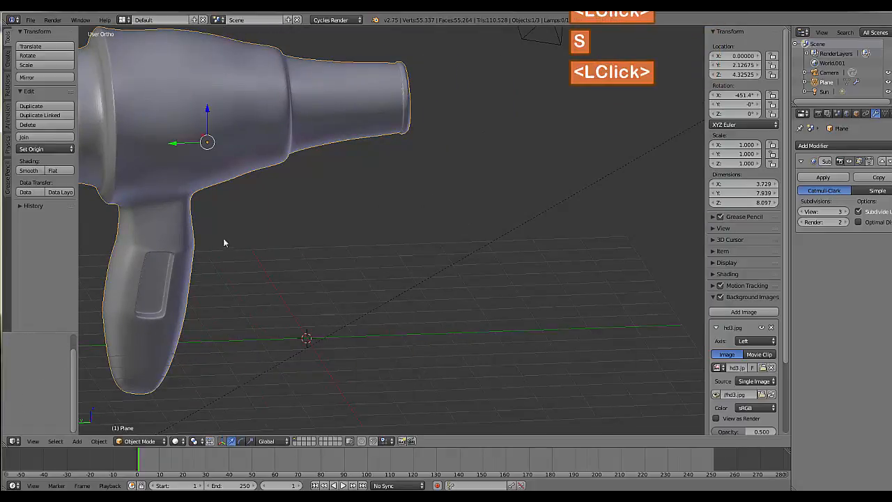
Add a cube at the world centre beside the hair dryer
click(7, 62)
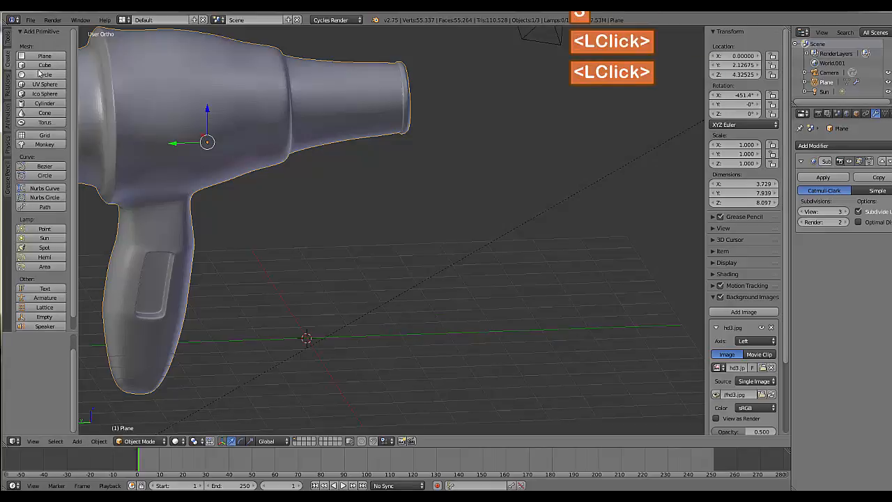
click(44, 65)
mouse_move(323, 278)
middle_down()
mouse_move(268, 258)
mouse_move(325, 277)
middle_up()
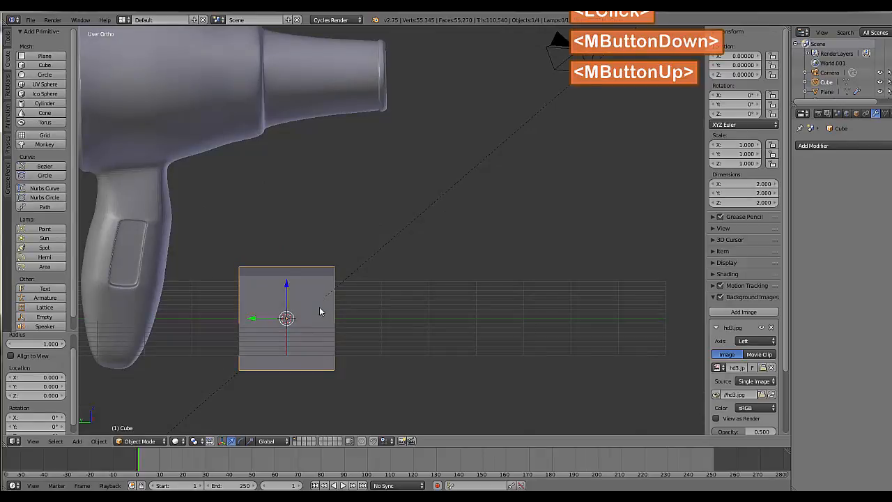
Enter Edit Mode on the cube and subdivide it with 5 cuts
key(Tab)
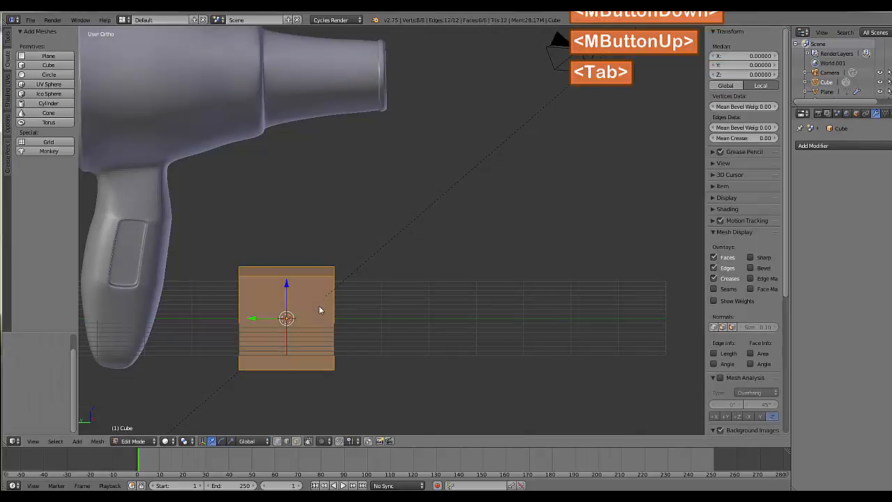
key(w)
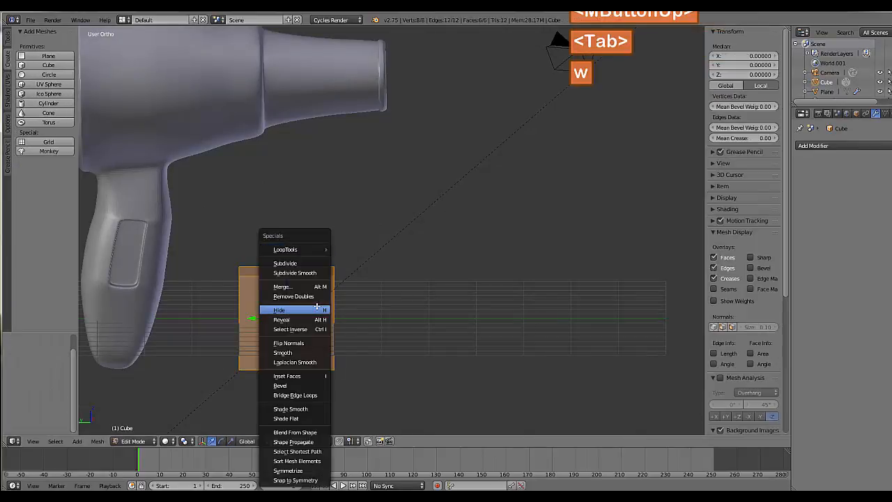
click(307, 263)
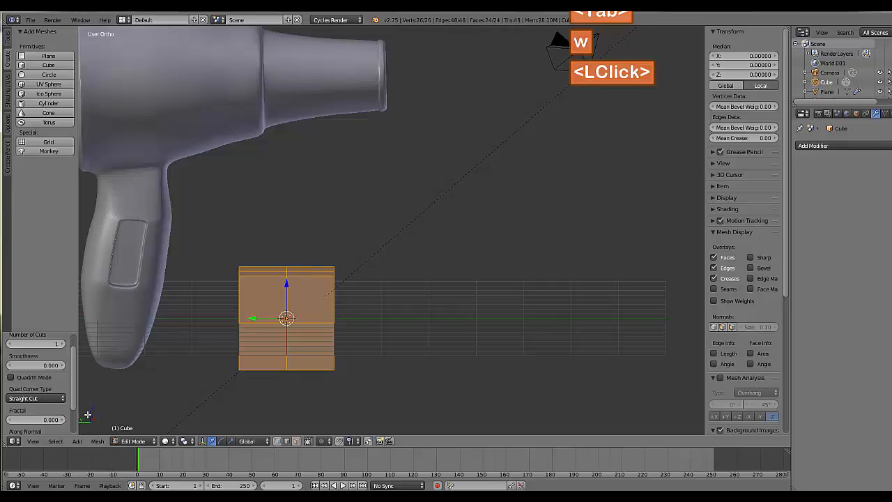
click(62, 343)
double_click(62, 344)
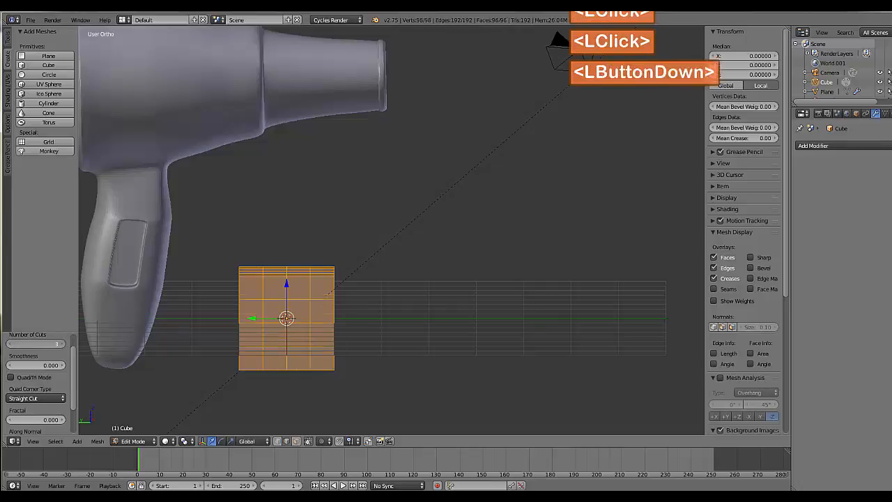
click(62, 344)
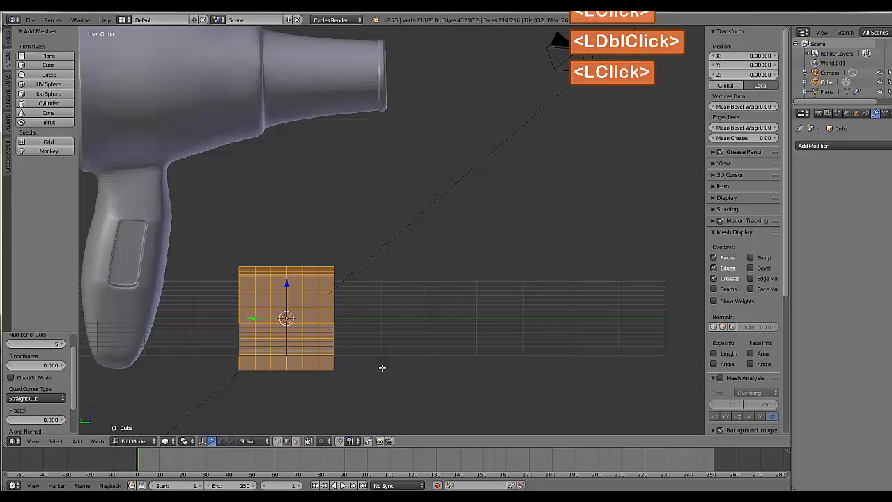
Box-select the cube's half nearest the handle, including hidden vertices but not the centre line, and delete those vertices
key(a)
middle_drag(360, 352, 360, 335)
click(312, 446)
key(b)
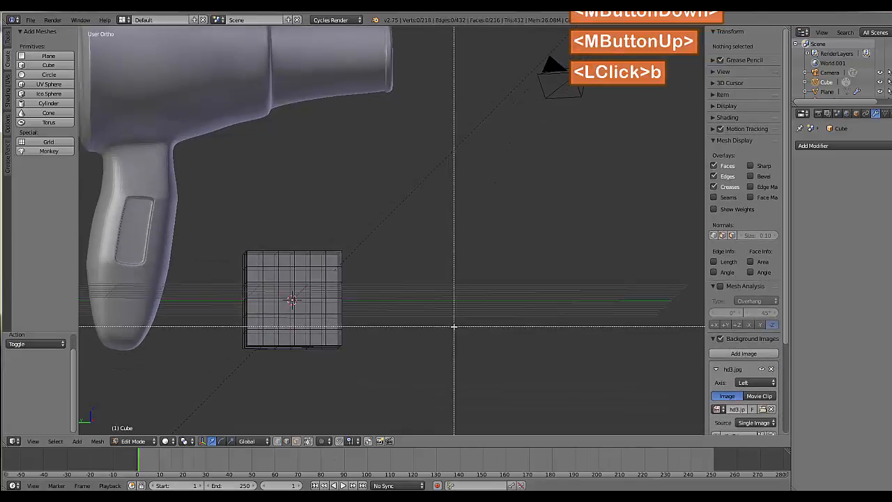
drag(228, 228, 284, 371)
key(x)
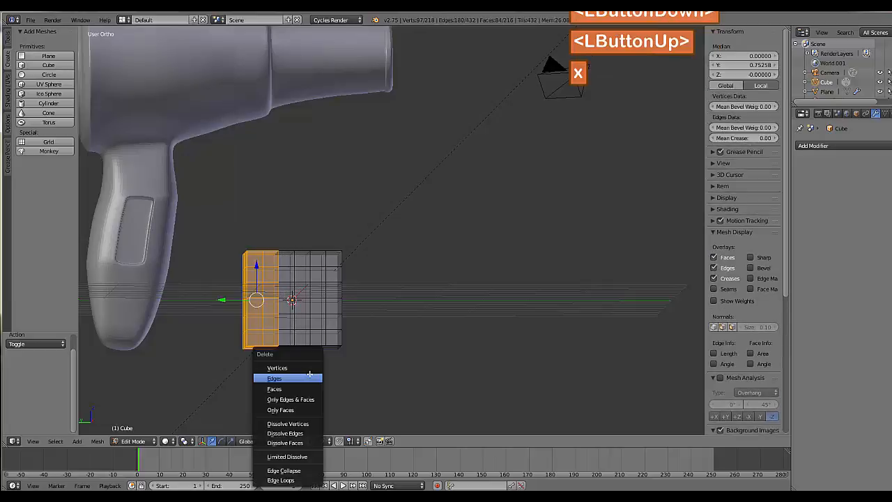
click(293, 368)
middle_drag(313, 364, 463, 316)
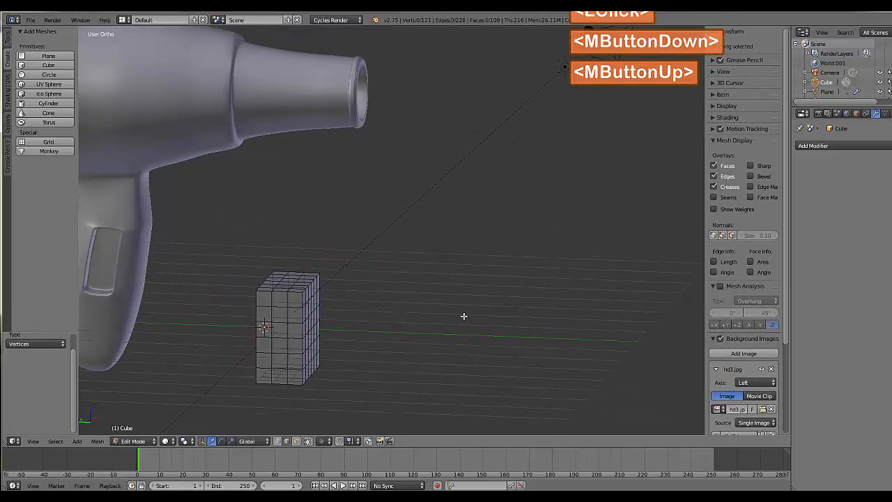
Add a Mirror modifier to the half cube, mirroring across Y instead of X, with Clipping enabled
click(841, 145)
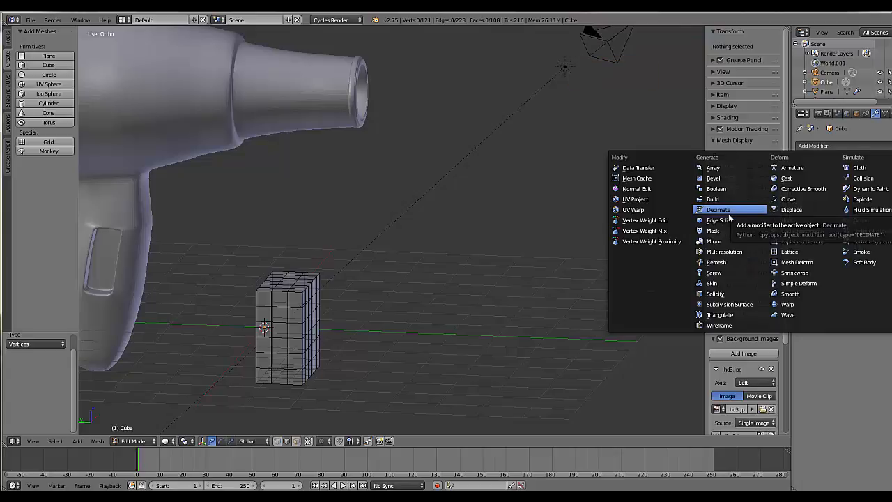
click(726, 243)
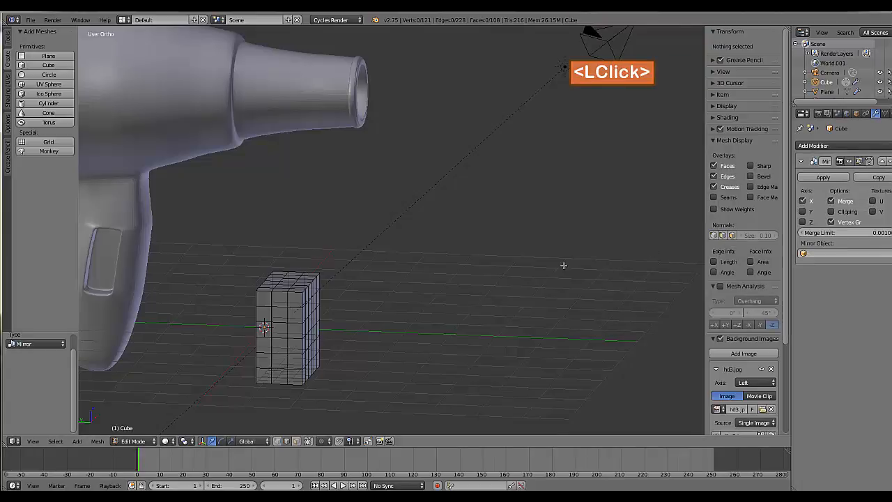
click(803, 211)
click(802, 201)
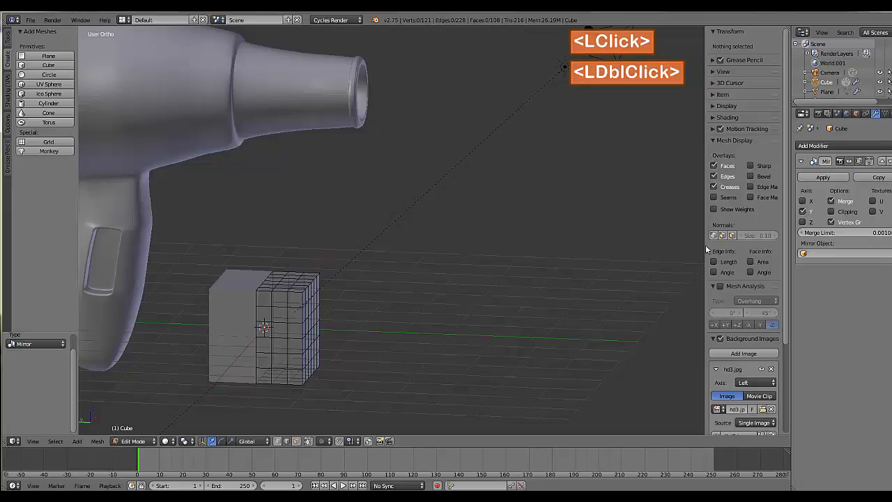
middle_drag(509, 342, 433, 322)
middle_drag(330, 306, 336, 329)
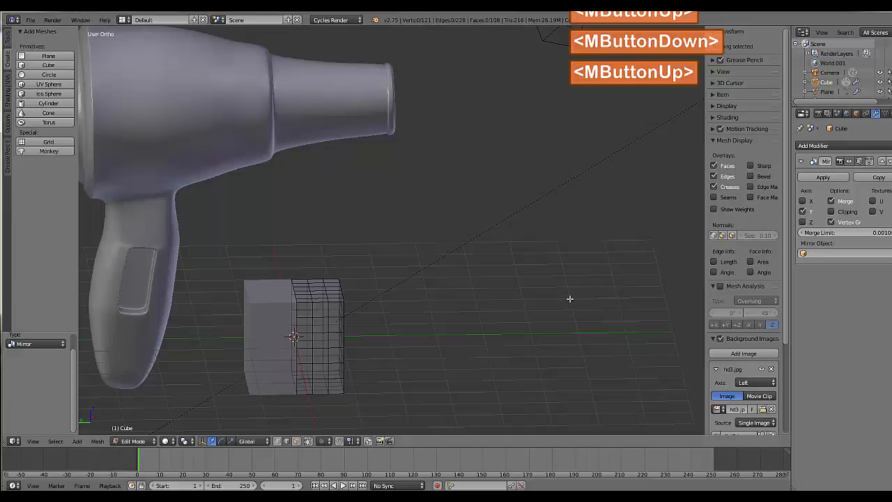
middle_drag(393, 373, 380, 370)
click(831, 212)
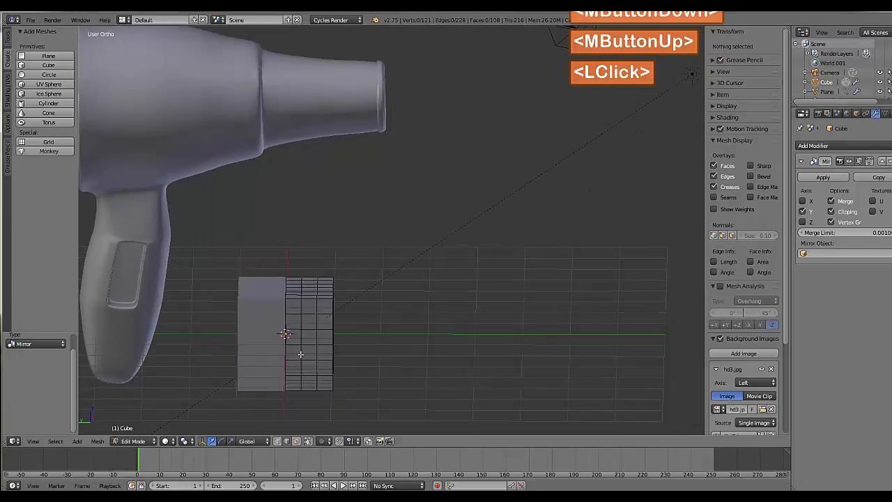
Return to Object Mode and scale the cube to about 0.54 along Z and 0.41 along X
scroll(322, 351, up, 4)
scroll(324, 352, down, 4)
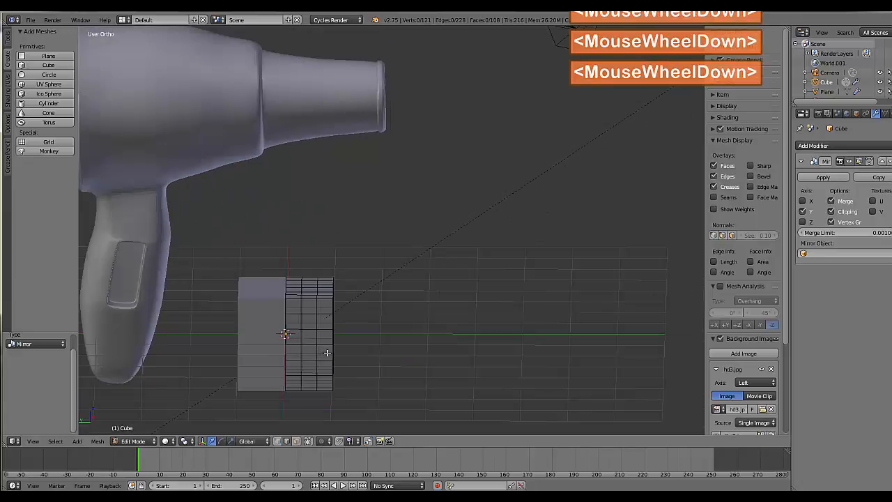
key(Tab)
middle_drag(346, 369, 263, 371)
key(s)
key(z)
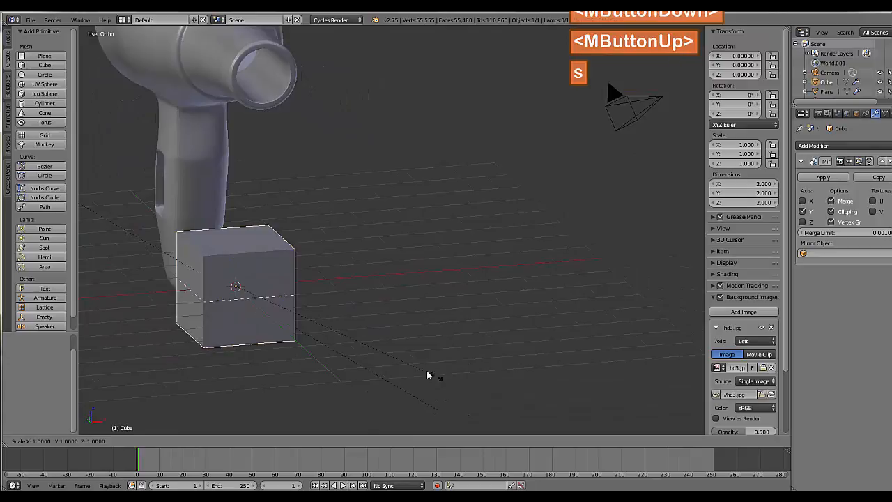
click(378, 342)
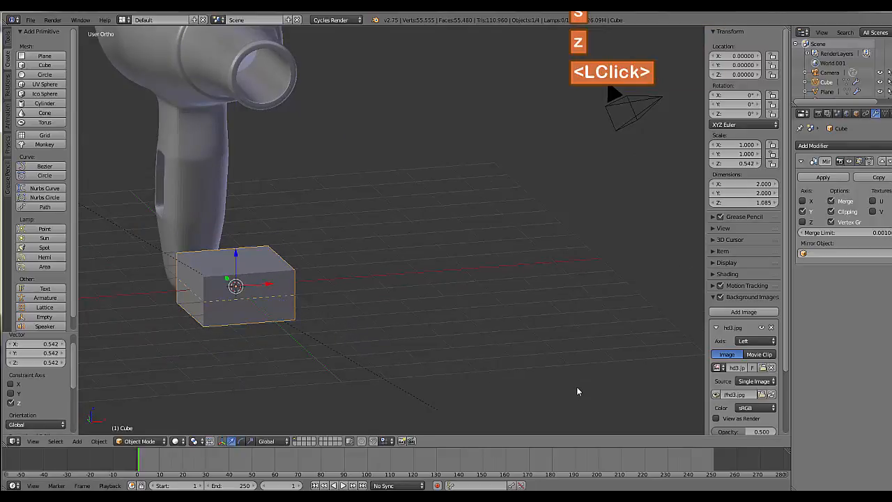
key(s)
key(x)
click(357, 374)
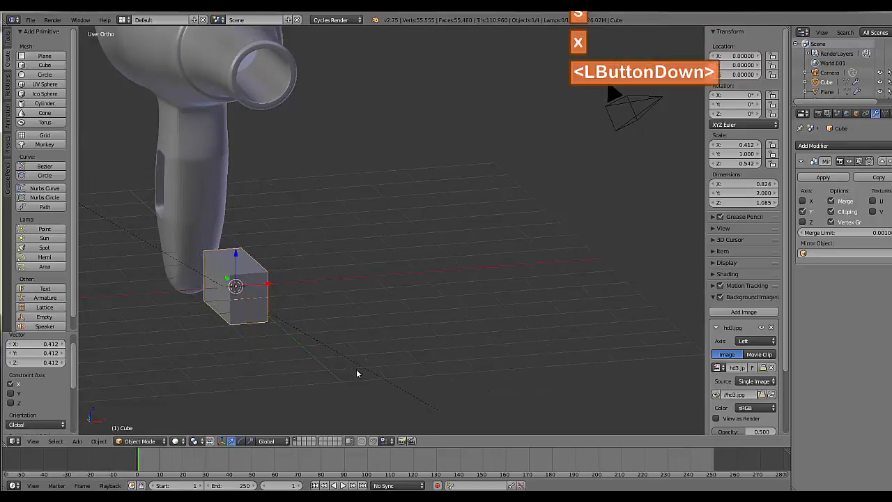
Enlarge the whole block uniformly to about 1.14 times its size
middle_drag(356, 374, 487, 376)
key(s)
click(497, 374)
scroll(497, 383, down, 2)
Enter Edit Mode and box-select the upper-half vertices of the mesh, leaving out the centre-line column at the mirror plane
key(Tab)
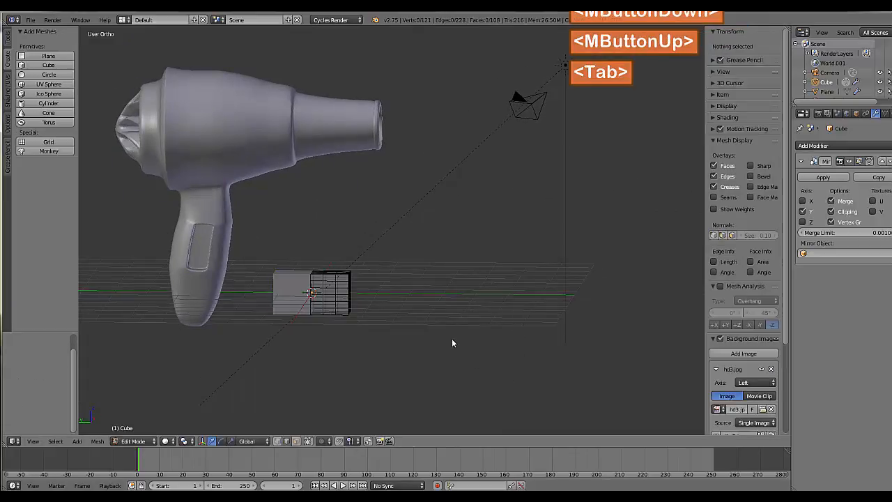
scroll(428, 355, up, 3)
shift+middle_drag(430, 354, 579, 292)
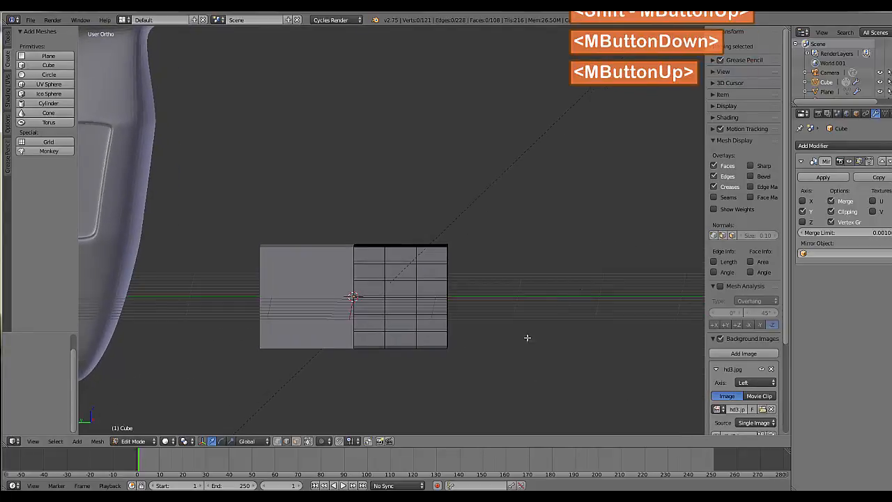
click(279, 442)
middle_drag(482, 328, 480, 325)
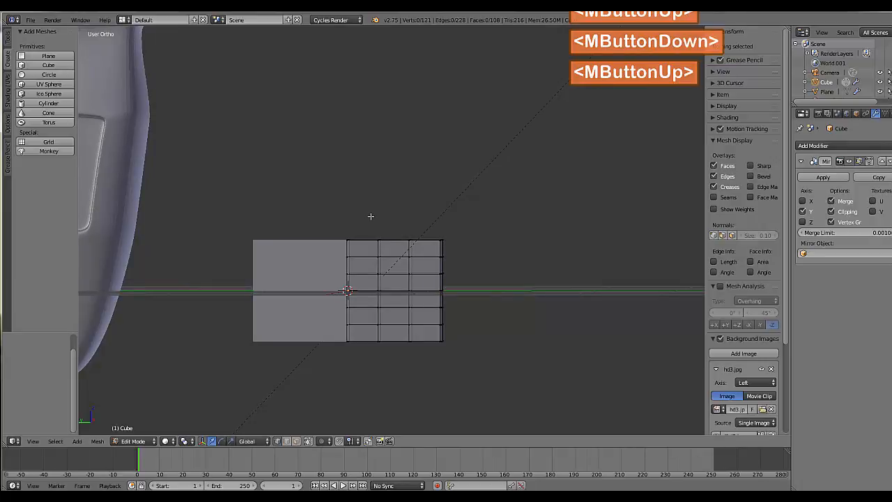
key(b)
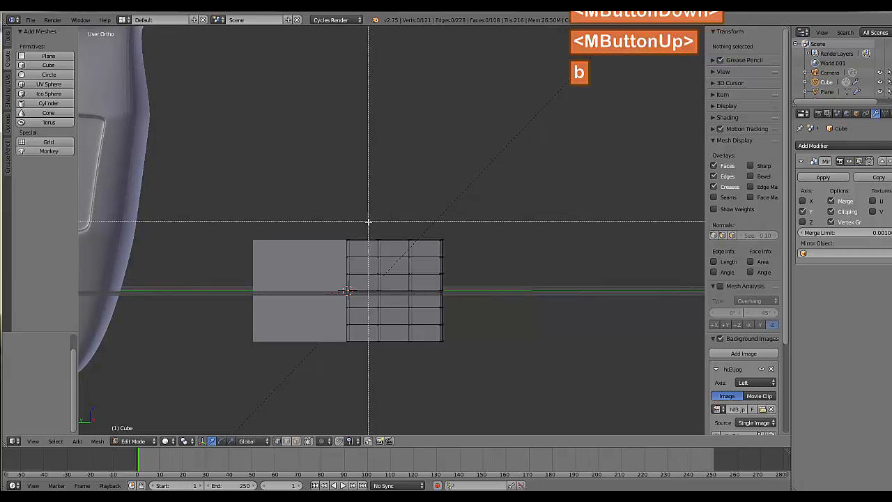
drag(368, 222, 453, 301)
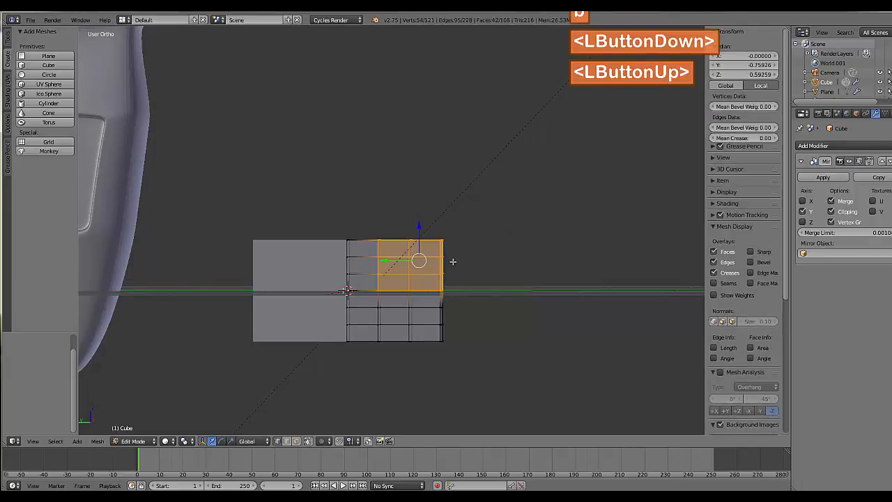
key(s)
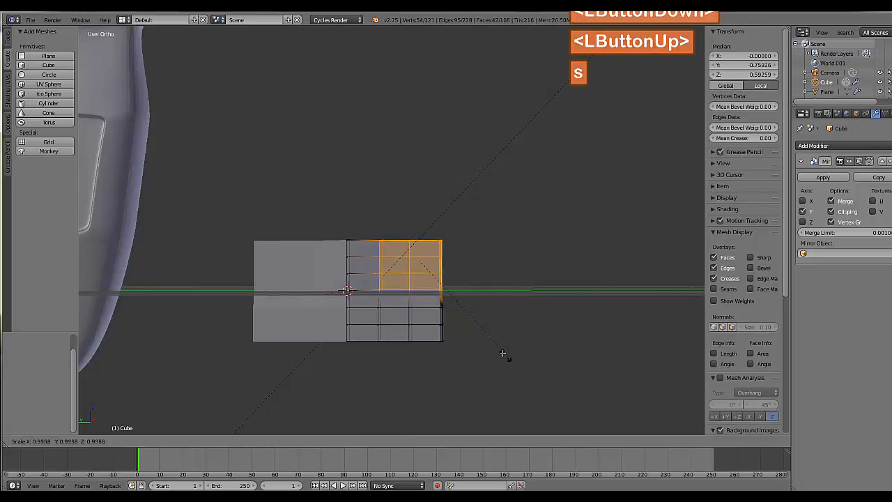
click(496, 348)
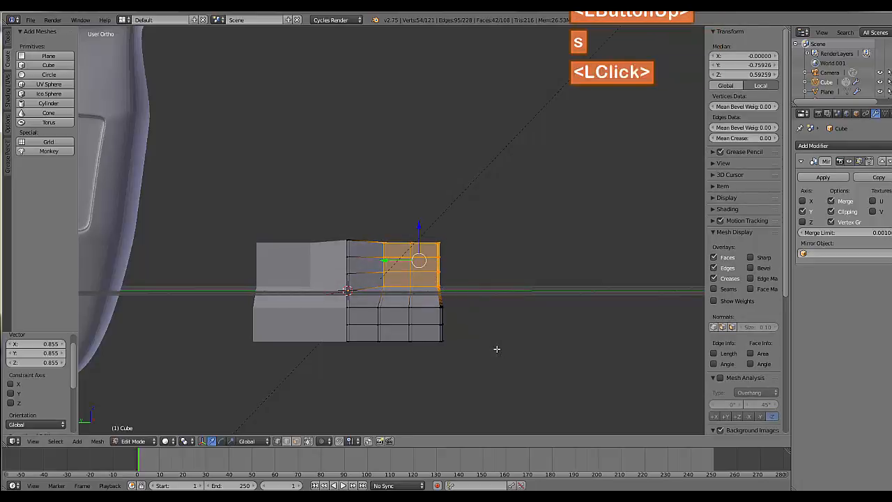
key(ctrl+z)
Scale the selected upper vertices to about 0.69 along Z and lower them by about 0.08
key(s)
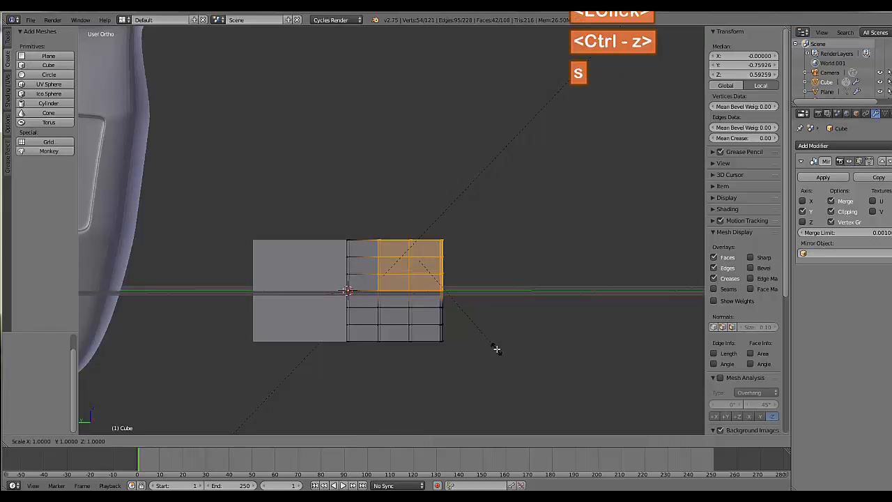
key(z)
click(466, 325)
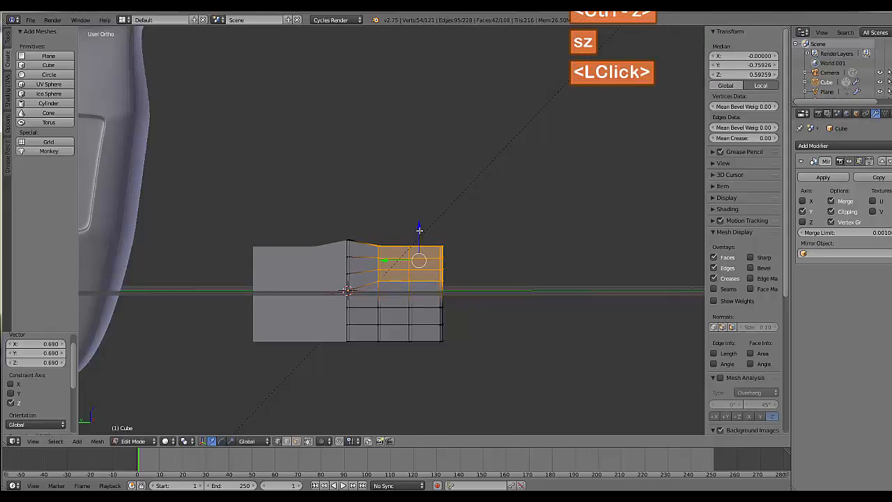
drag(419, 227, 420, 235)
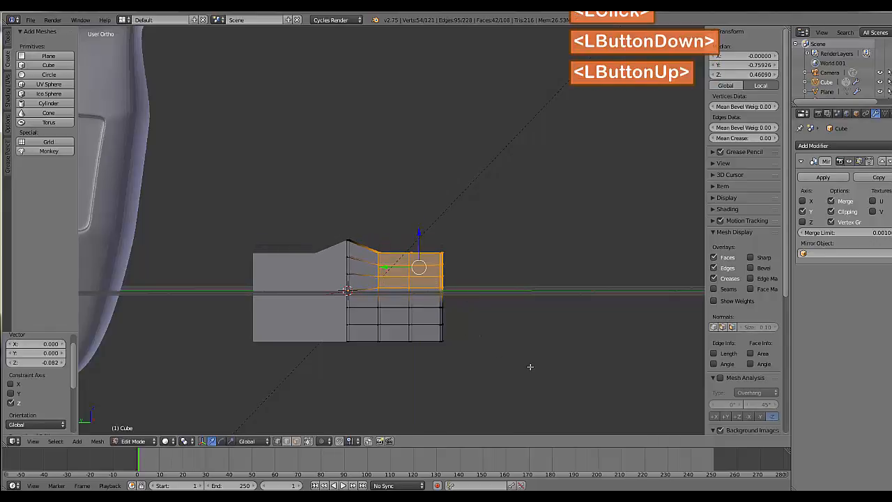
key(Tab)
key(Tab)
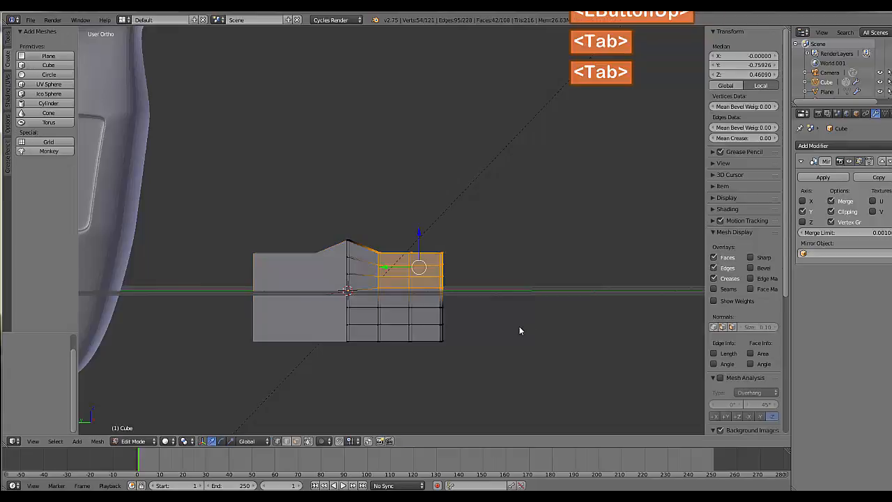
Select all vertices of the block's outer end, scale them to about 0.73 along Z and move them down to the base
key(a)
key(b)
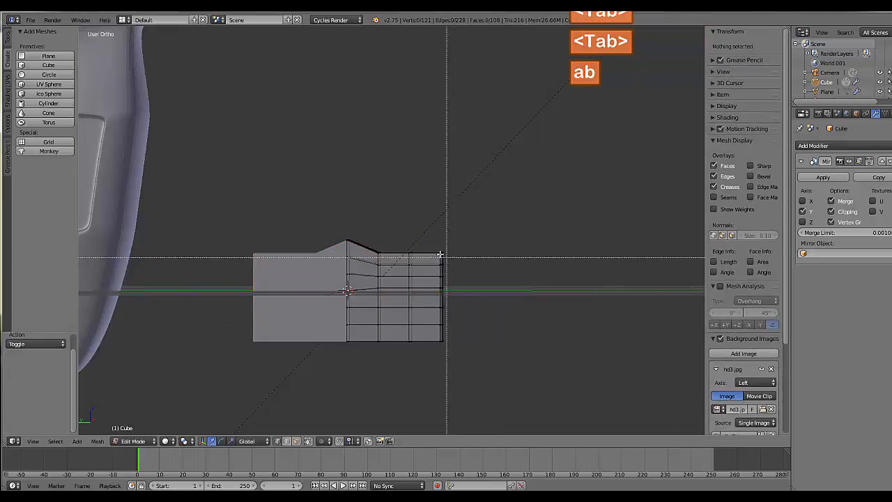
drag(423, 246, 487, 362)
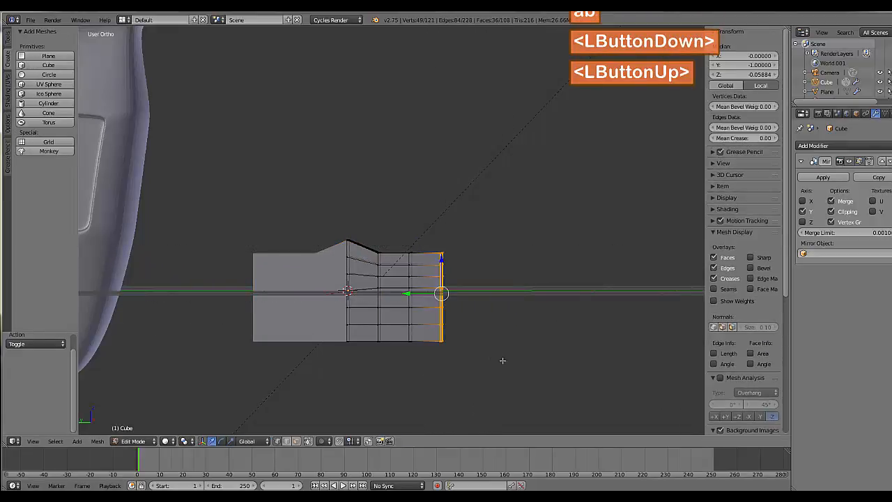
key(s)
key(z)
click(523, 351)
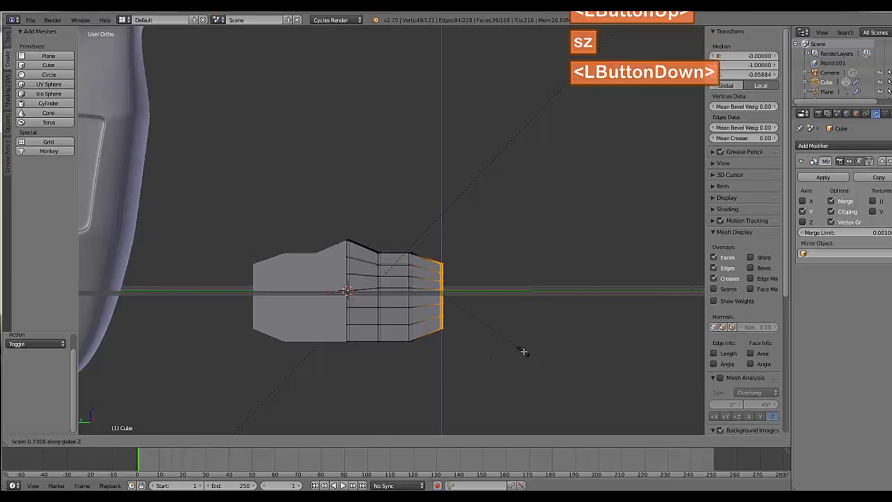
drag(441, 260, 443, 273)
Leave Edit Mode and add a Subdivision Surface modifier to the block
middle_drag(484, 305, 426, 319)
key(Tab)
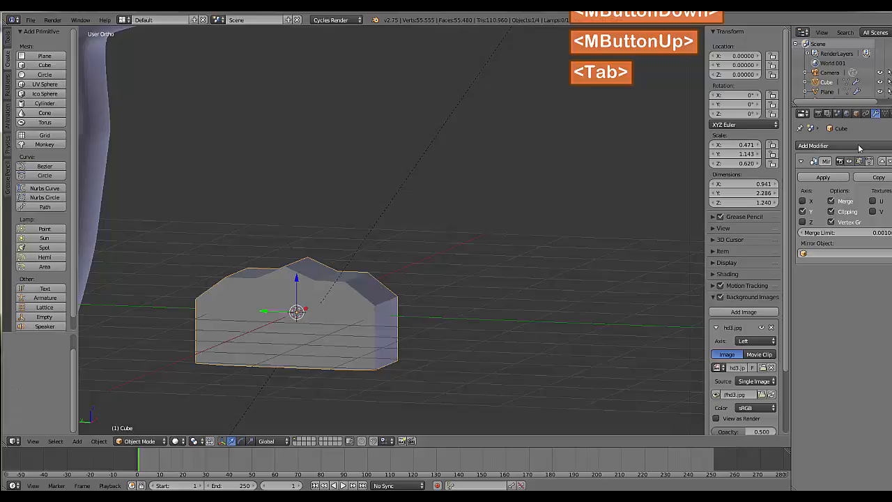
scroll(405, 280, down, 3)
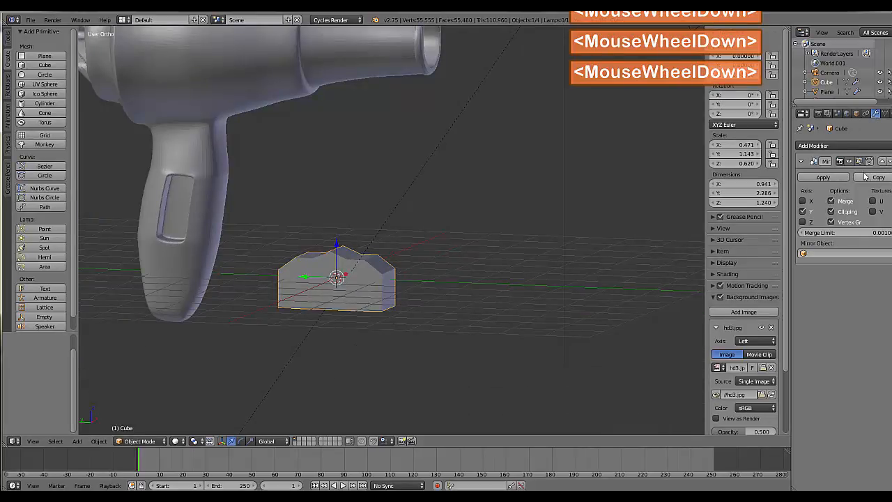
click(840, 146)
click(739, 305)
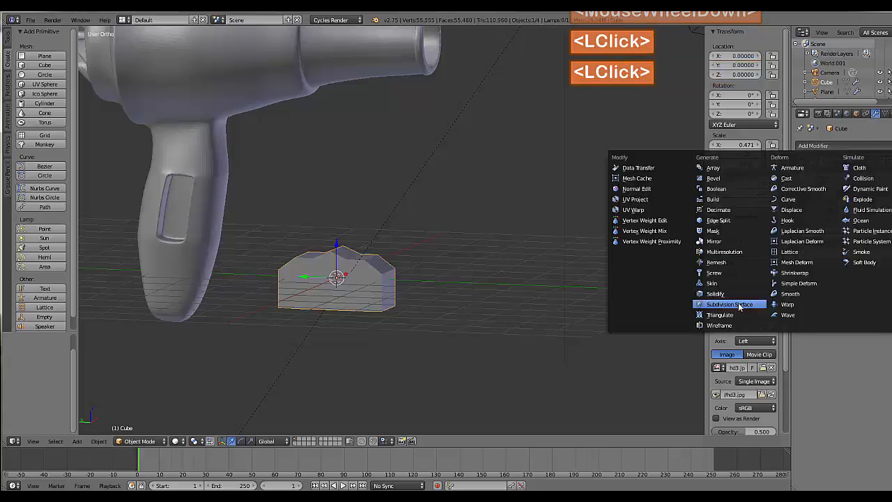
In Edit Mode, select the upper vertices of the column next to the centre line and lower them by about 0.175
middle_drag(554, 327, 564, 336)
key(Tab)
middle_drag(506, 325, 417, 271)
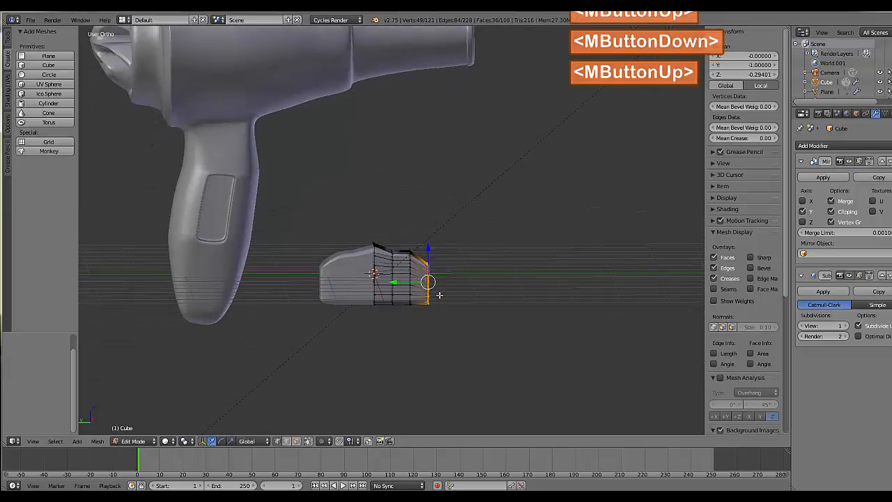
key(a)
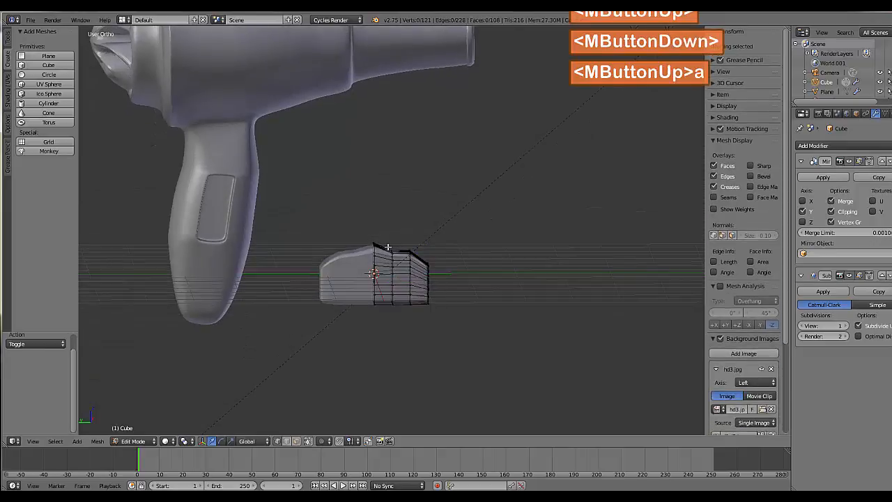
middle_drag(400, 251, 416, 273)
scroll(413, 270, up, 3)
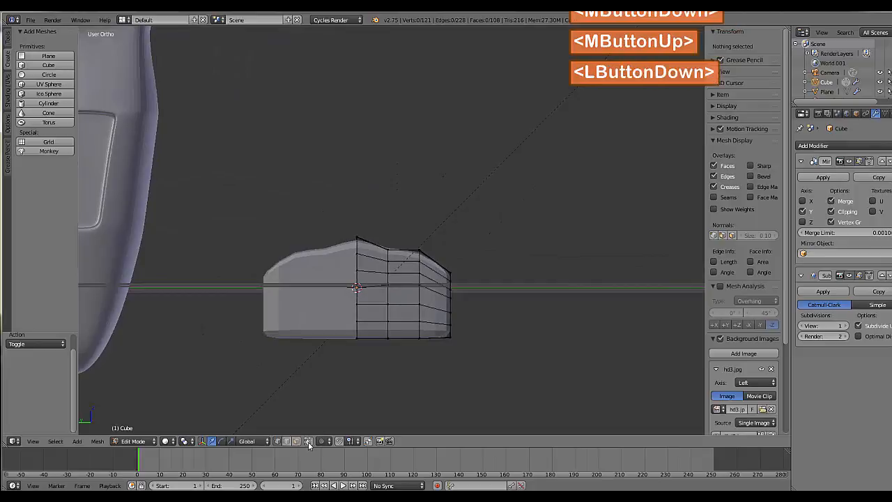
double_click(395, 277)
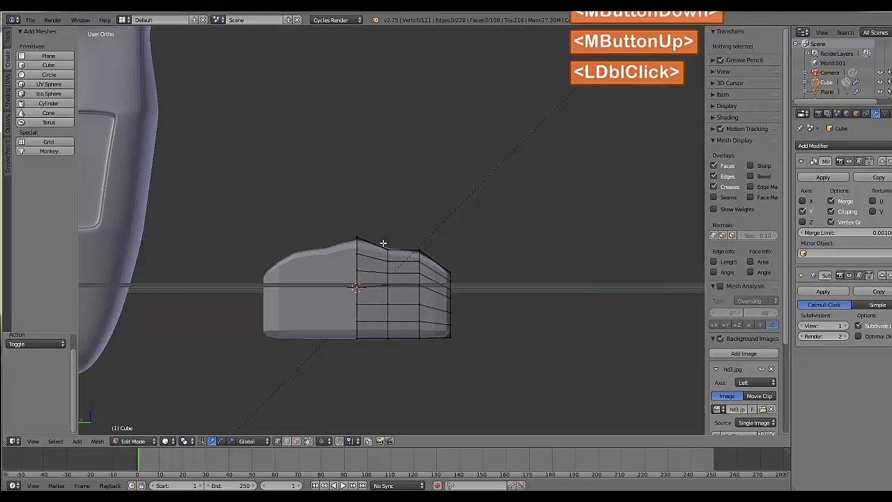
key(b)
drag(381, 243, 403, 290)
drag(389, 230, 402, 250)
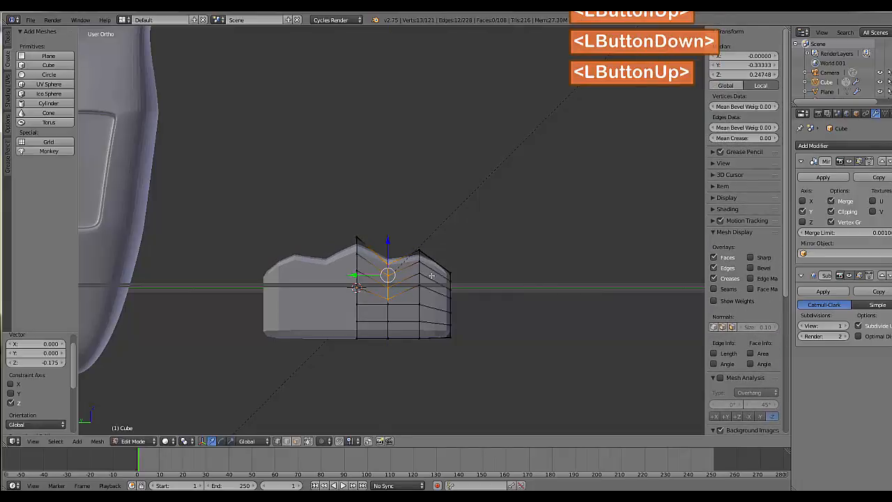
key(Tab)
key(Tab)
Select the upper vertices of the column beside the outer end, compress them along Z and lower them by about 0.26
key(a)
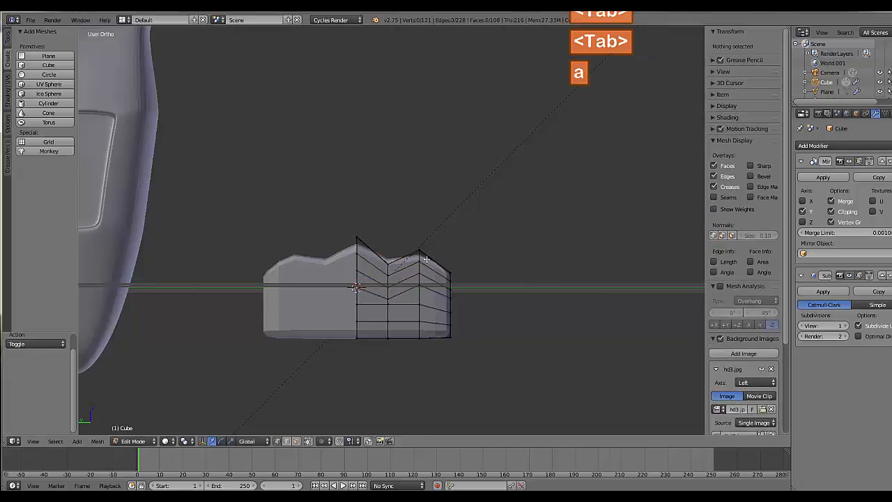
key(b)
drag(408, 241, 433, 312)
key(s)
key(z)
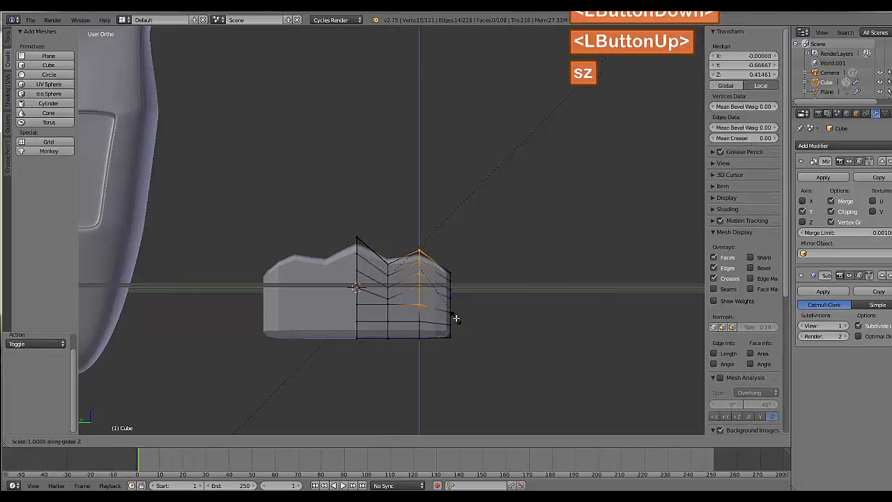
click(434, 296)
drag(418, 238, 419, 256)
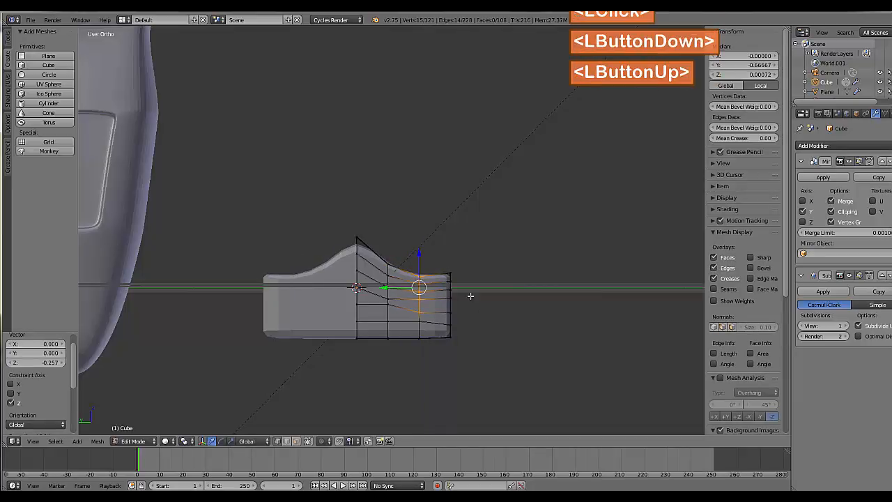
key(Tab)
key(Tab)
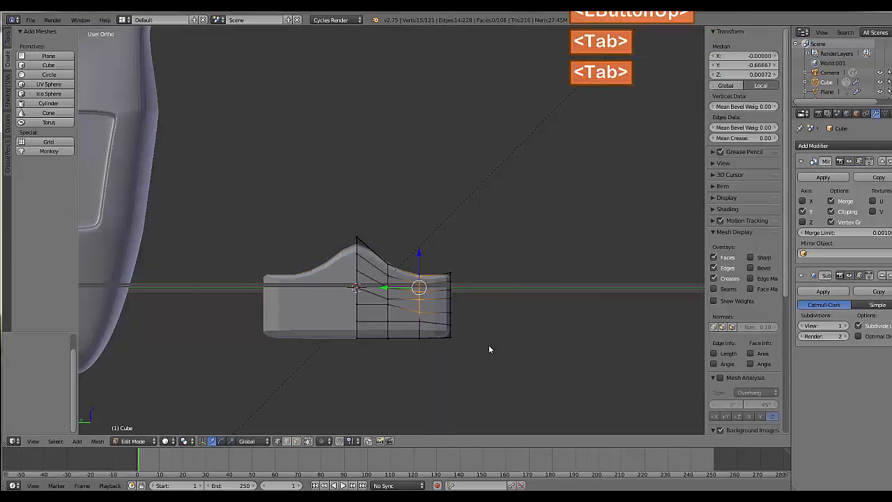
Select all outer-end vertices, scale them to 0.78 along Z and lower them by about 0.09 to slope the end
key(a)
key(b)
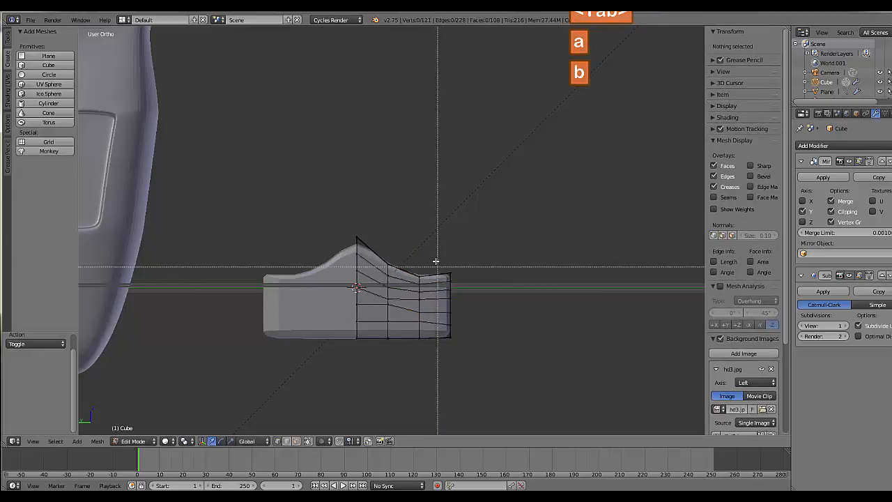
drag(434, 253, 499, 407)
key(s)
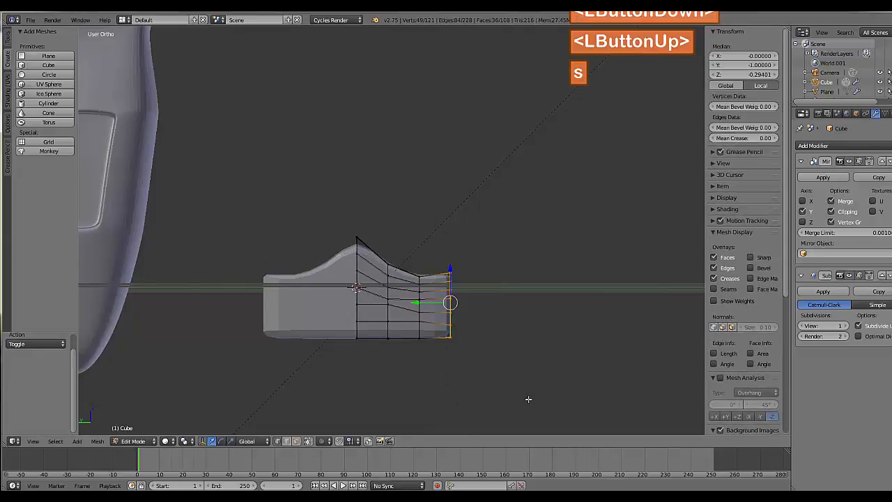
key(z)
click(476, 314)
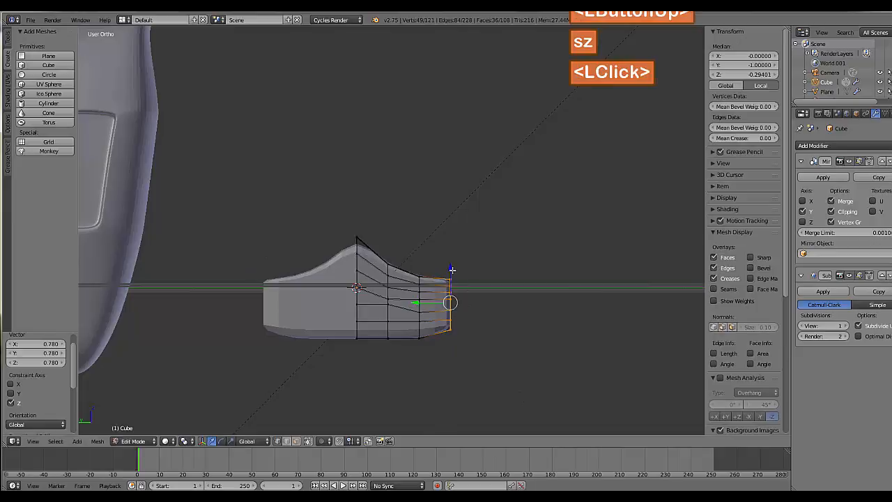
drag(452, 269, 453, 277)
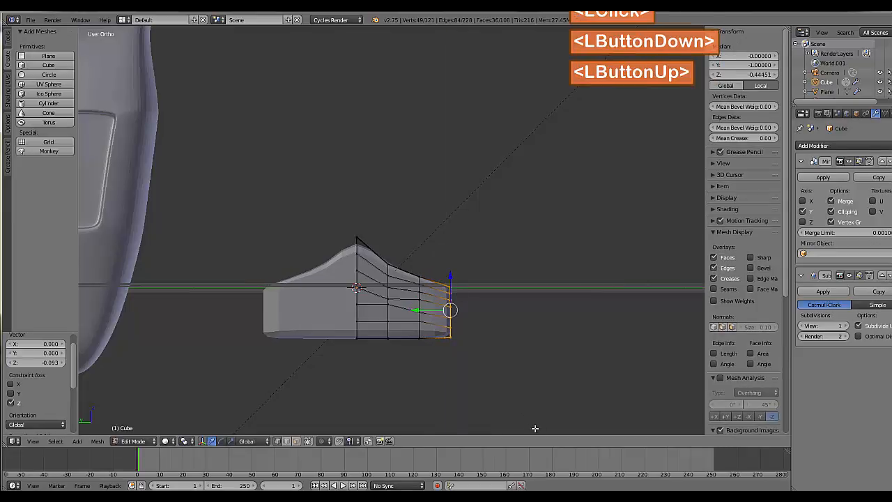
middle_drag(535, 429, 458, 412)
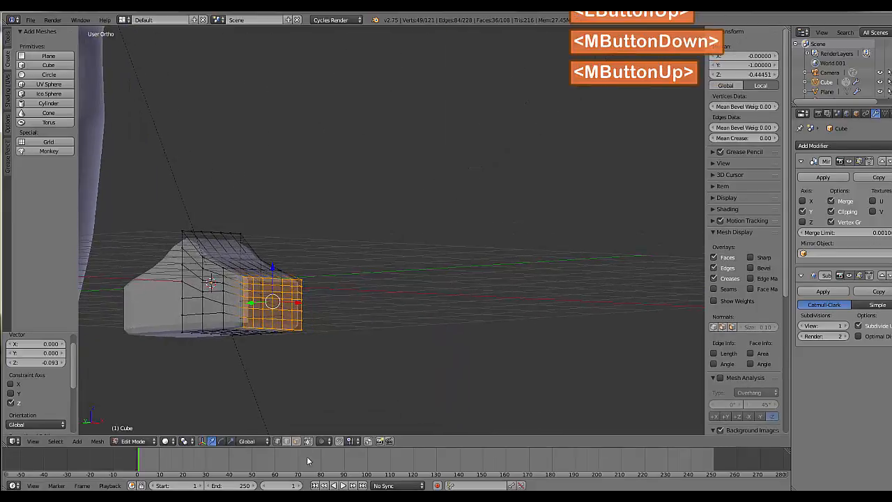
Switch the block's mesh editing to face selection
click(171, 441)
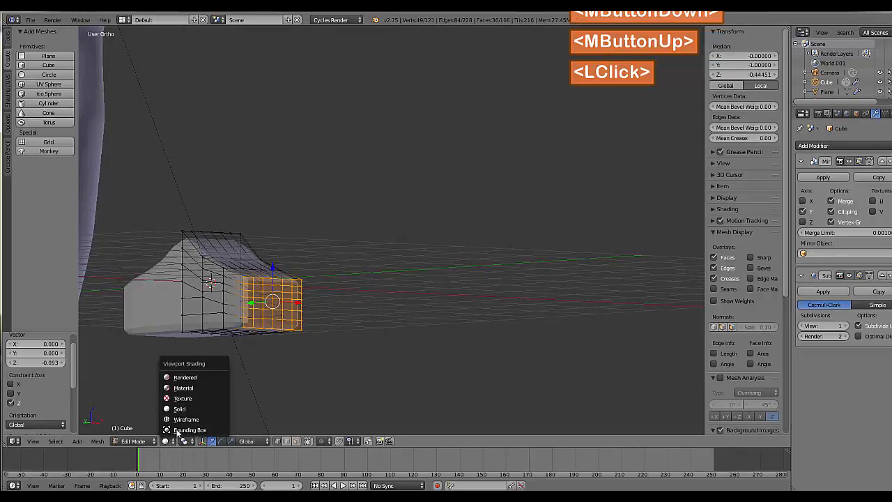
key(Escape)
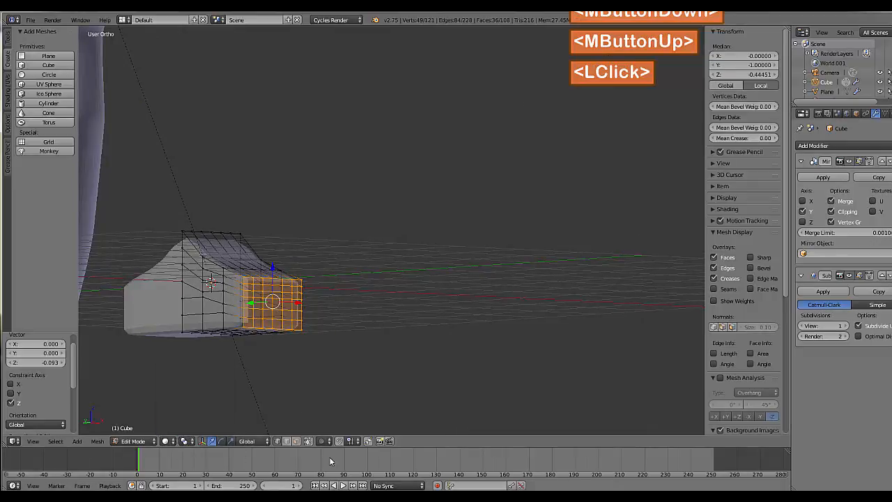
click(296, 440)
middle_drag(306, 401, 314, 405)
key(Tab)
key(Tab)
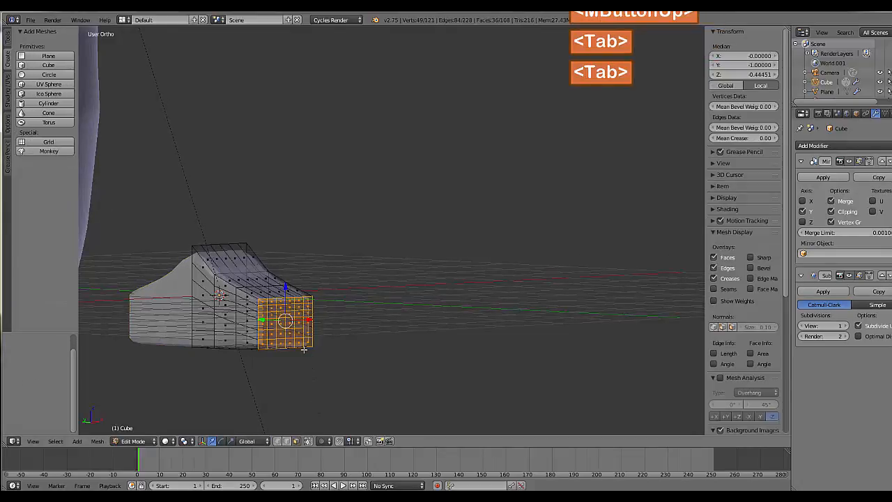
Clear the selection and circle-select all faces on the block's outer end
key(a)
key(c)
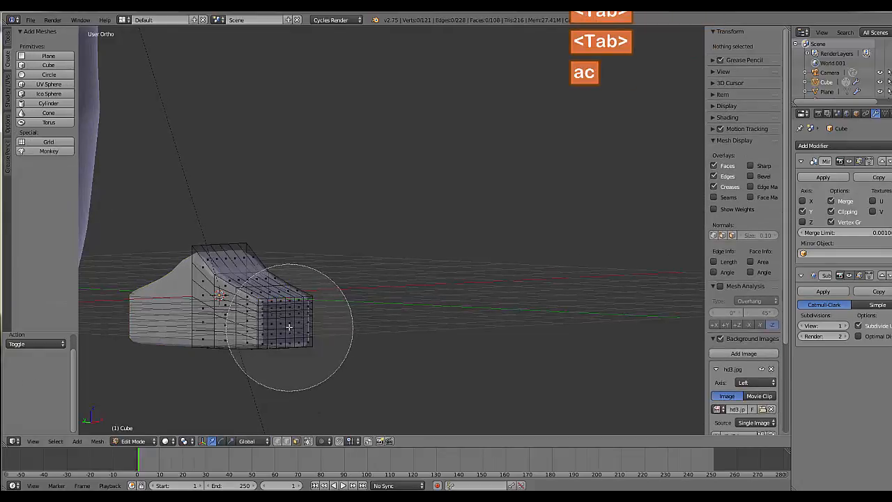
scroll(295, 332, up, 4)
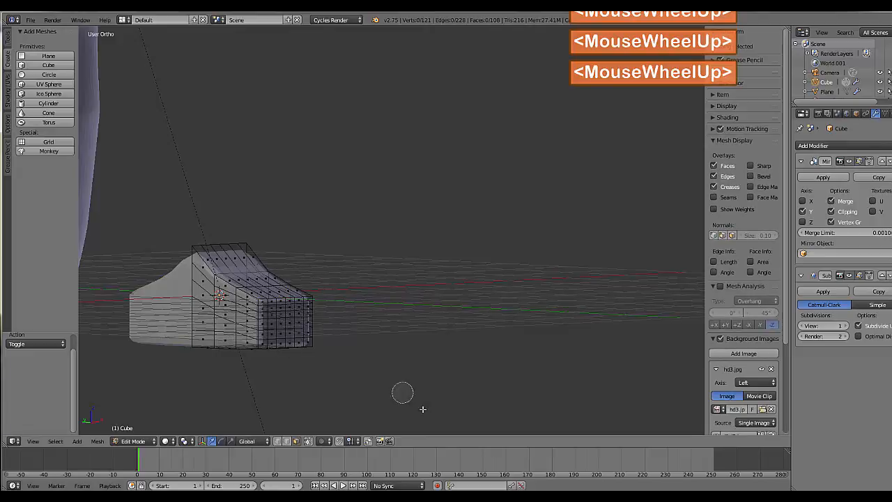
middle_drag(404, 394, 376, 398)
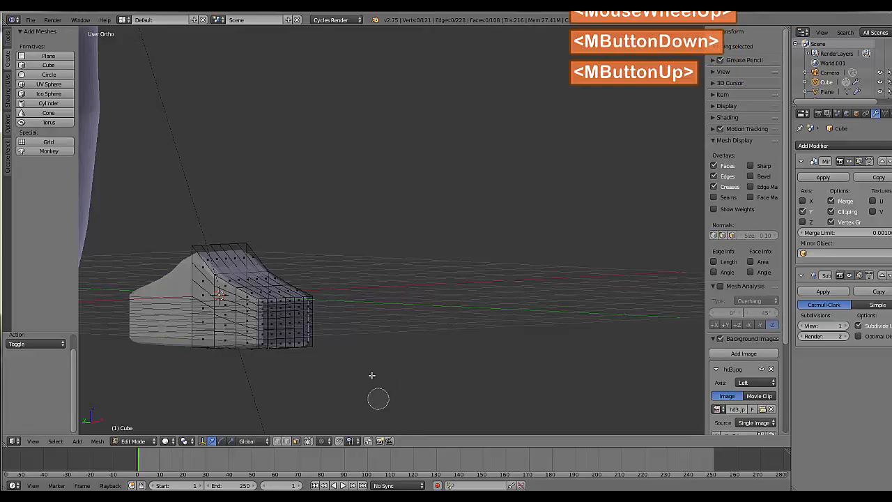
click(281, 317)
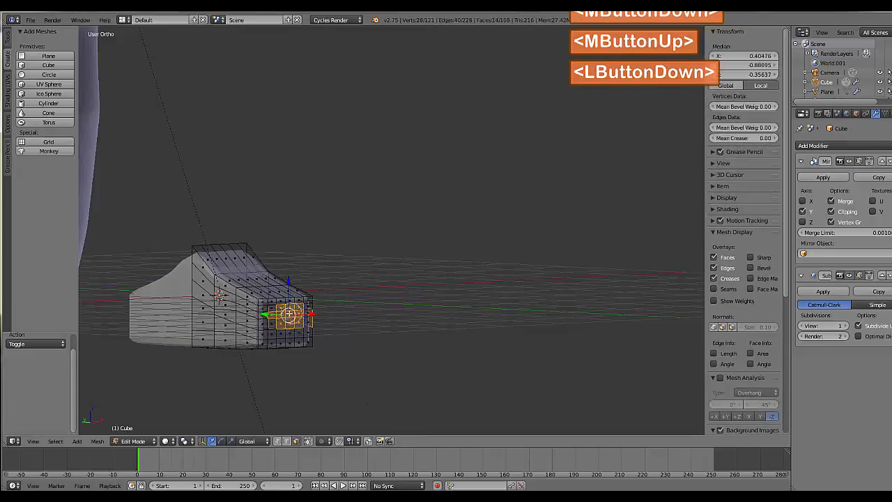
drag(285, 311, 271, 311)
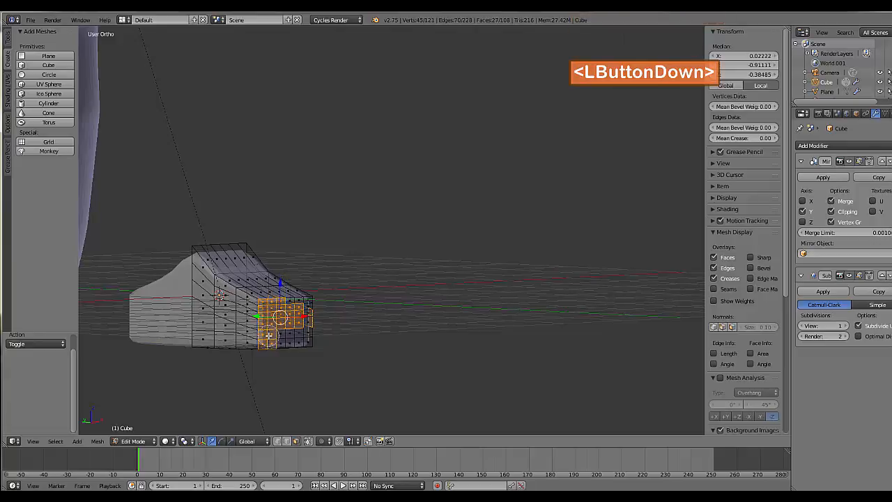
drag(269, 336, 287, 337)
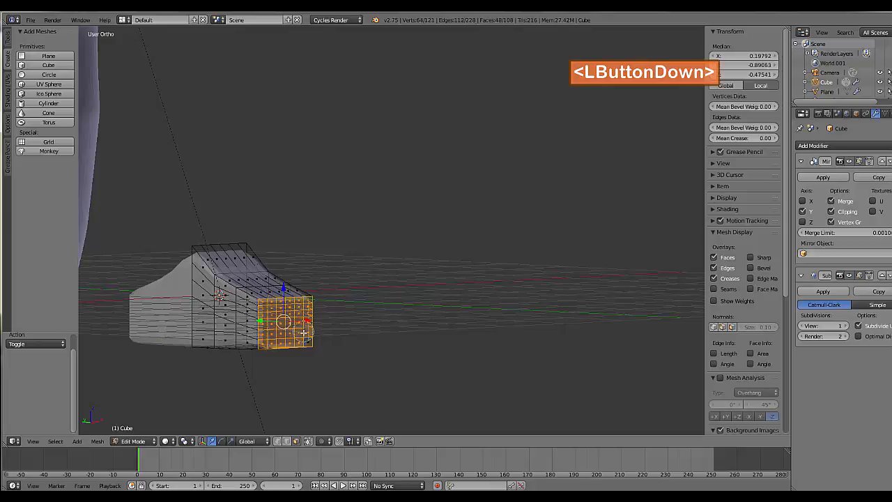
drag(303, 333, 307, 336)
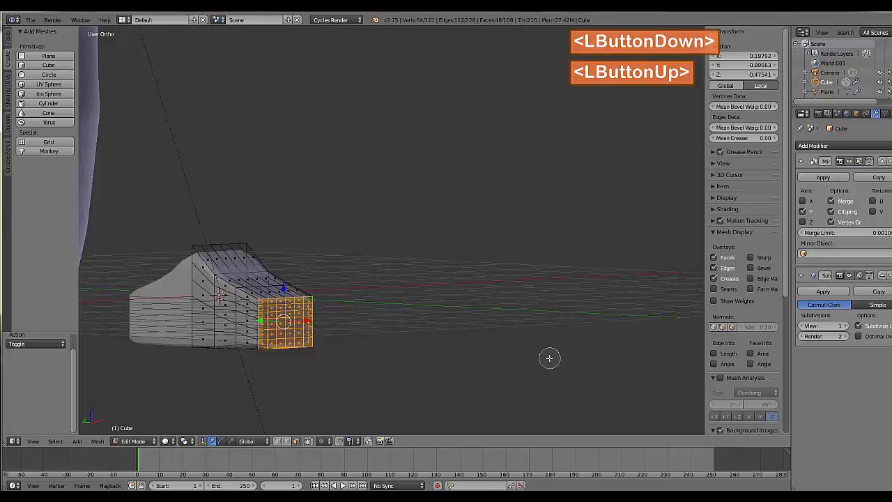
key(Escape)
Remove the stray faces on the block's long side from the circle selection
middle_drag(548, 358, 523, 369)
middle_drag(478, 367, 365, 375)
shift+right_click(404, 269)
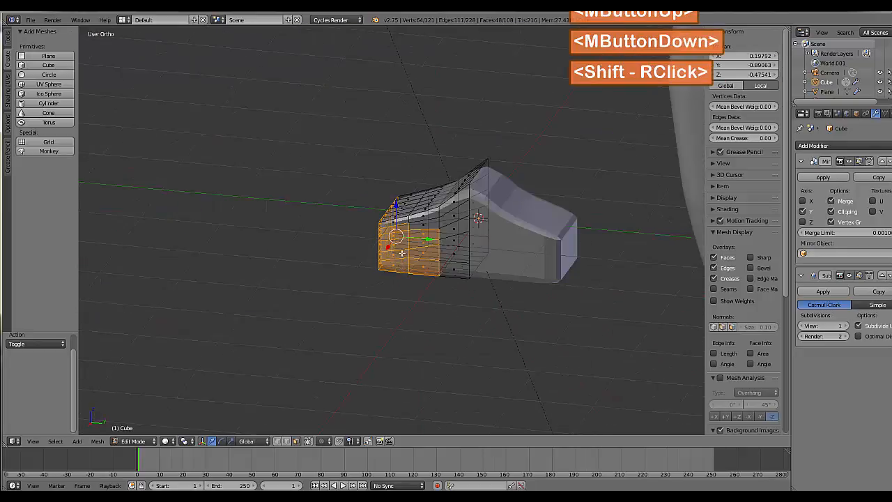
shift+right_click(403, 254)
middle_drag(421, 319, 415, 322)
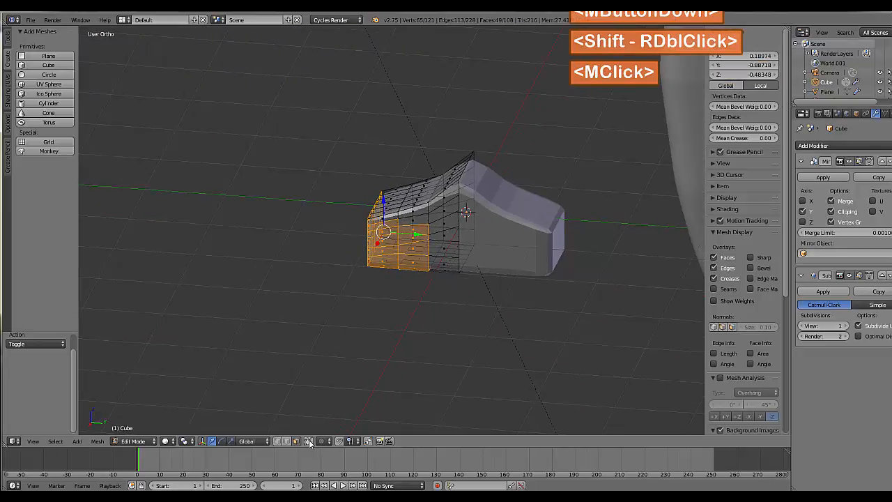
click(360, 377)
scroll(396, 365, up, 1)
middle_drag(361, 376, 369, 340)
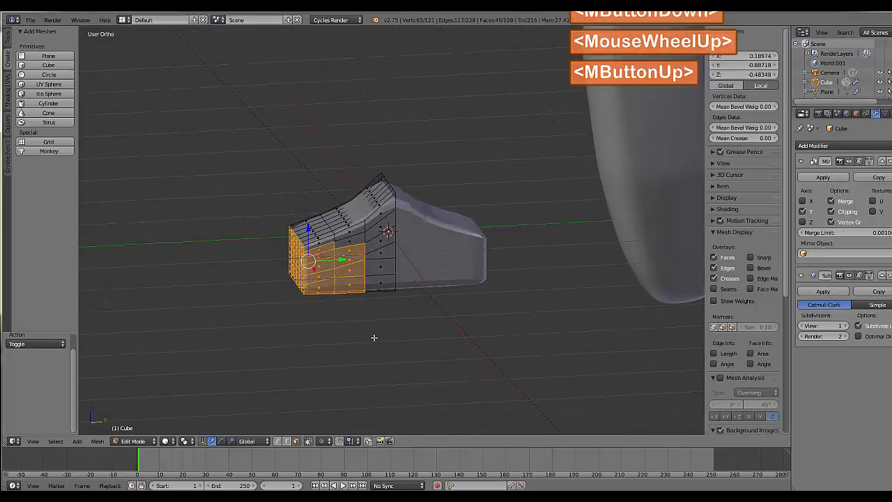
key(c)
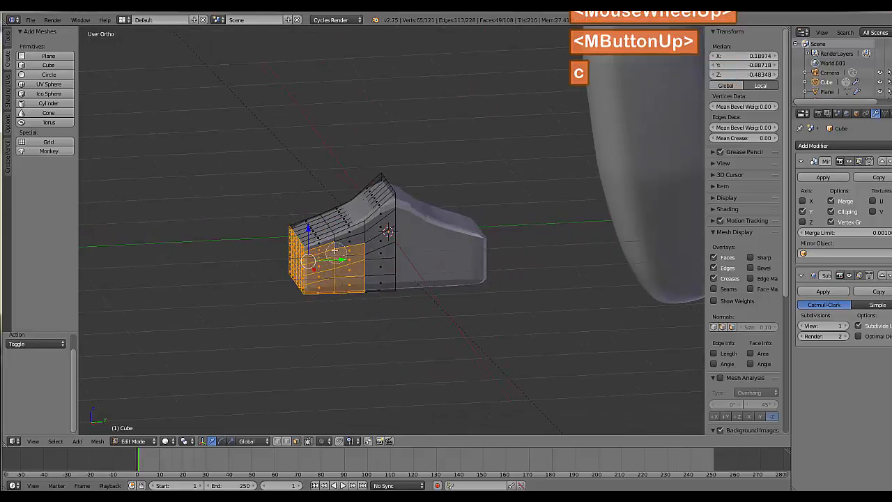
shift+drag(335, 249, 350, 323)
mouse_move(422, 334)
middle_down()
mouse_move(425, 327)
mouse_move(390, 369)
mouse_move(423, 319)
mouse_move(283, 451)
middle_up()
scroll(378, 377, down, 2)
key(Escape)
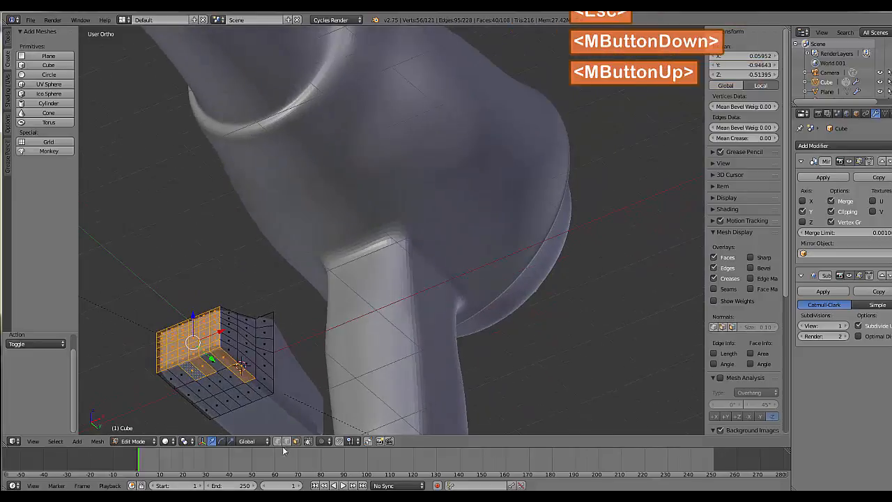
Circle-deselect the stray faces on the block's underside, keeping only the outer-end faces selected
key(c)
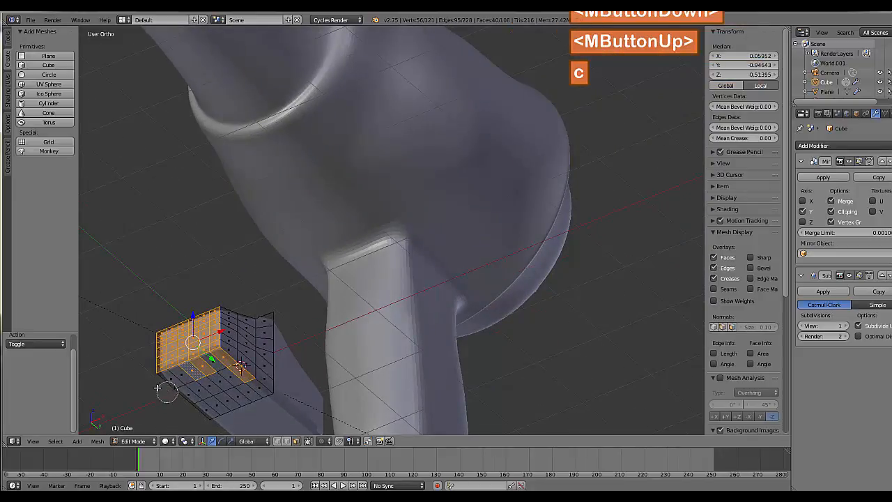
mouse_move(170, 376)
shift+mouse_down()
mouse_move(244, 364)
mouse_move(338, 366)
shift+mouse_up()
key(Escape)
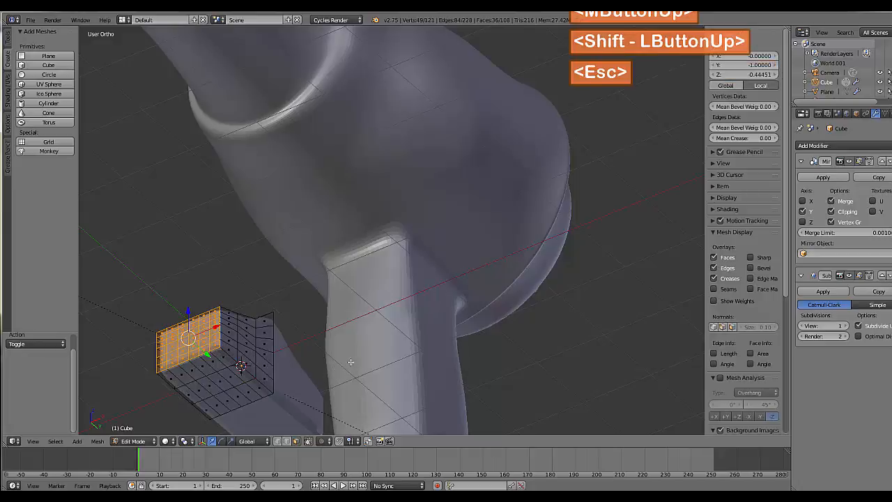
Extrude the outer-end faces outward along Y by about 0.07
scroll(347, 362, down, 3)
middle_drag(346, 361, 431, 395)
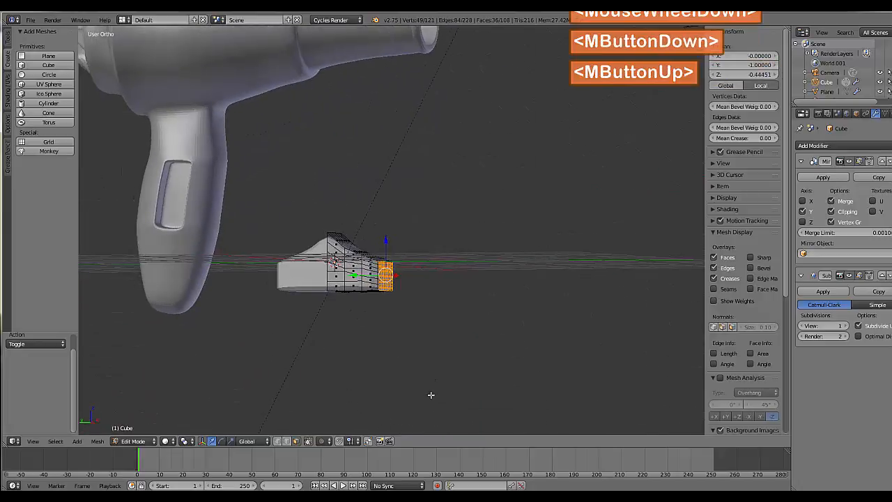
scroll(402, 363, up, 3)
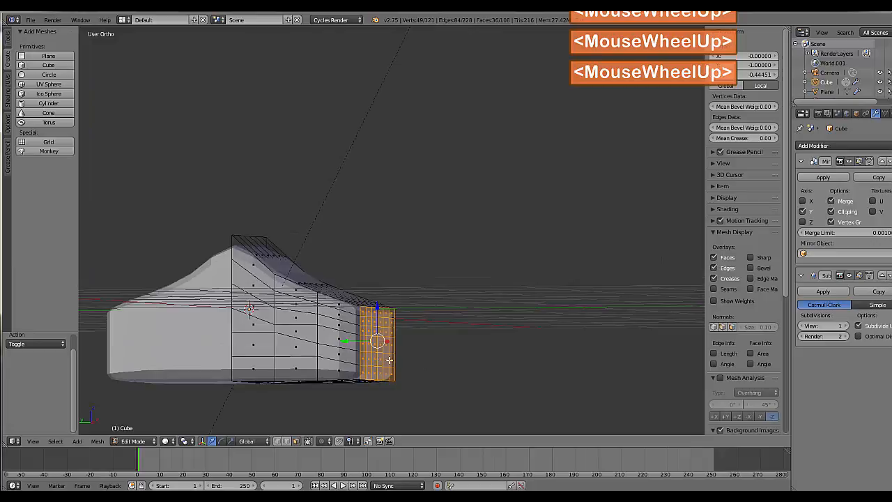
key(e)
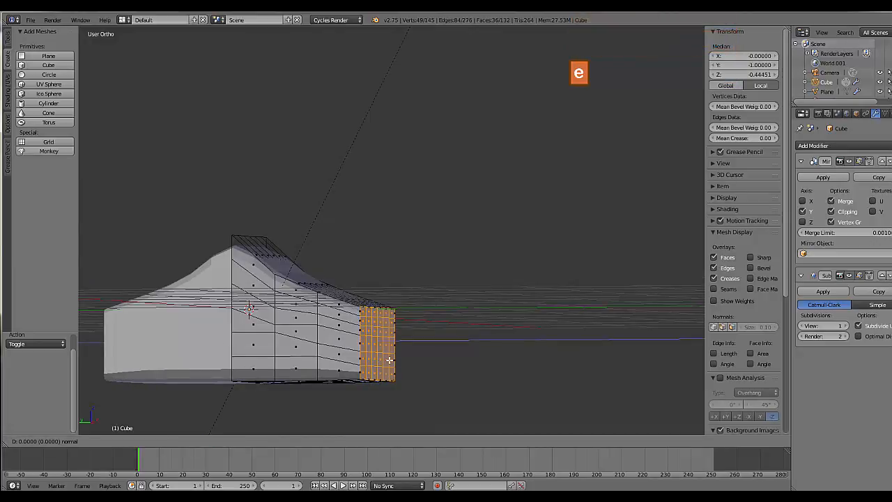
key(y)
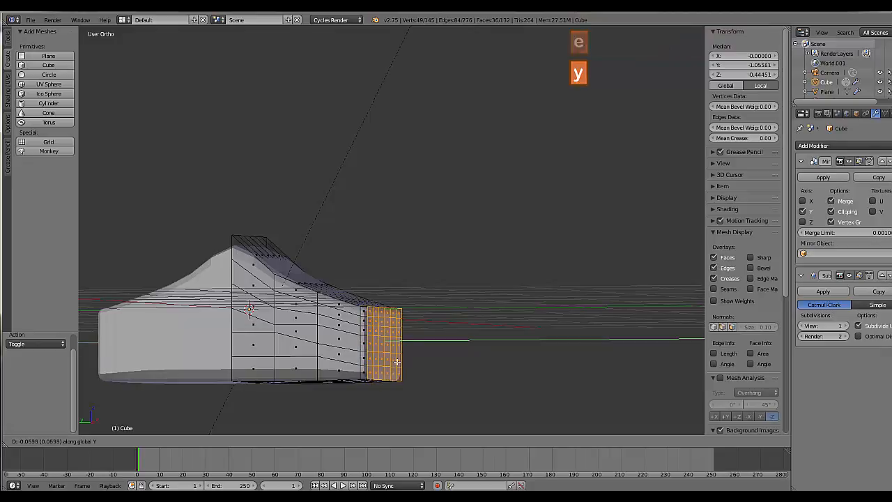
click(403, 371)
Scale the extruded end faces down slightly and lower them by about 0.077 along Z
key(s)
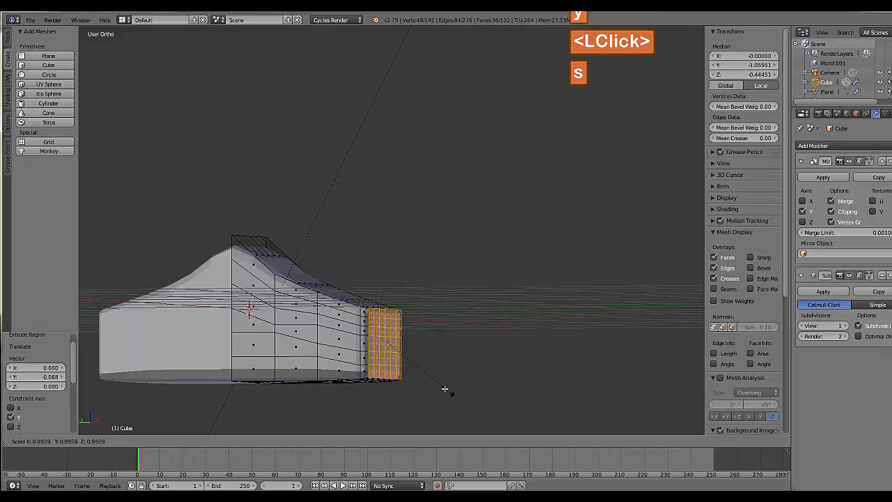
click(420, 363)
drag(386, 309, 388, 317)
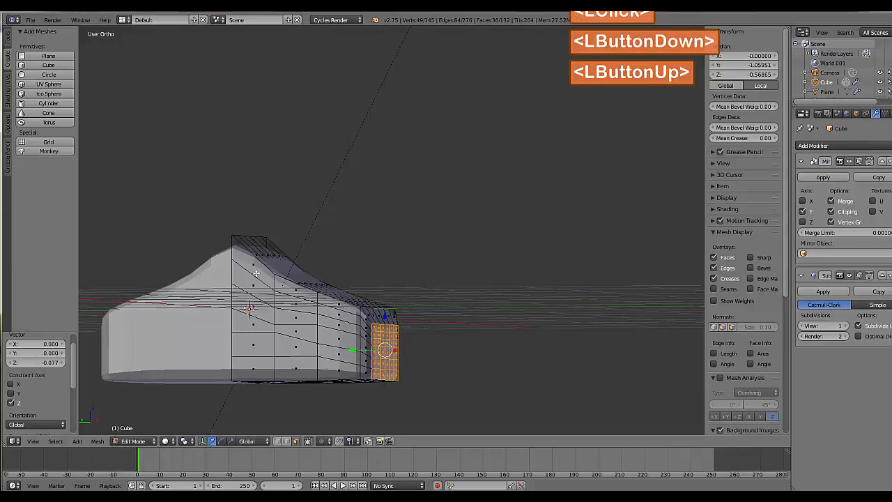
Add one loop cut in the column beside the centre line, slid towards the centre with a factor of about -0.373
key(ctrl)
key(ctrl+r)
drag(256, 280, 253, 267)
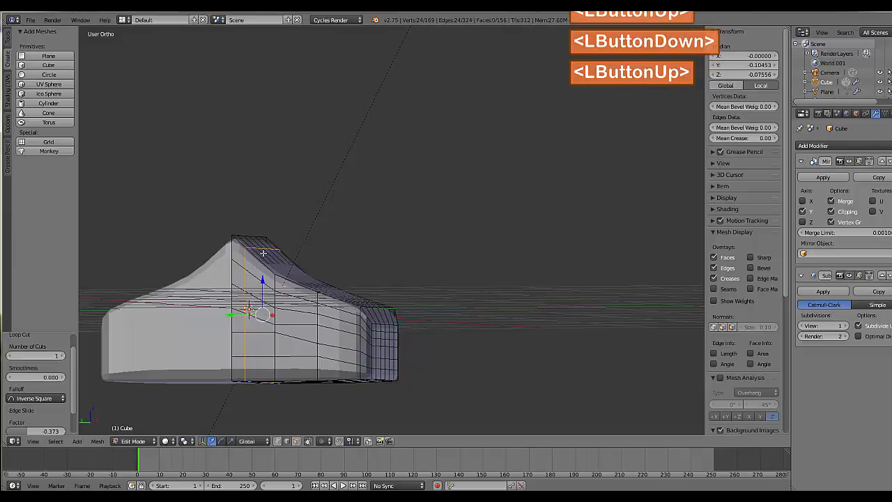
Switch to edge selection, select the top edges along the centre-line crest and lower them by about 0.094
middle_drag(270, 260, 267, 293)
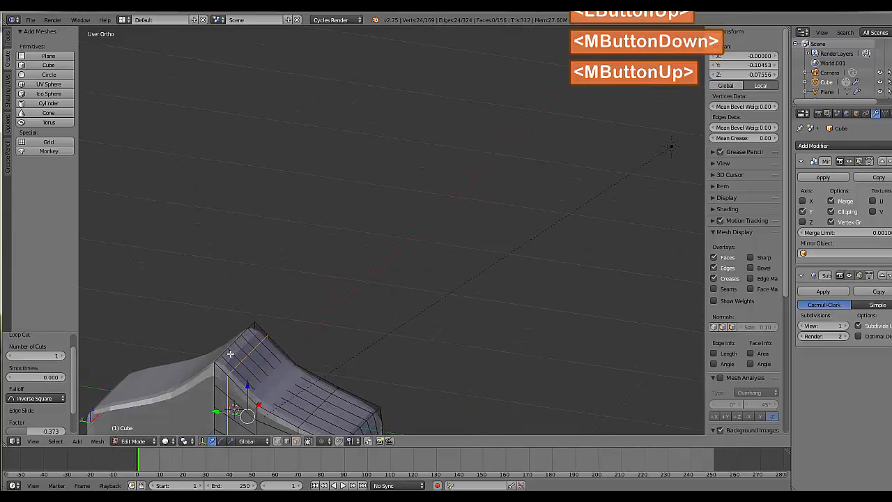
click(287, 442)
click(352, 307)
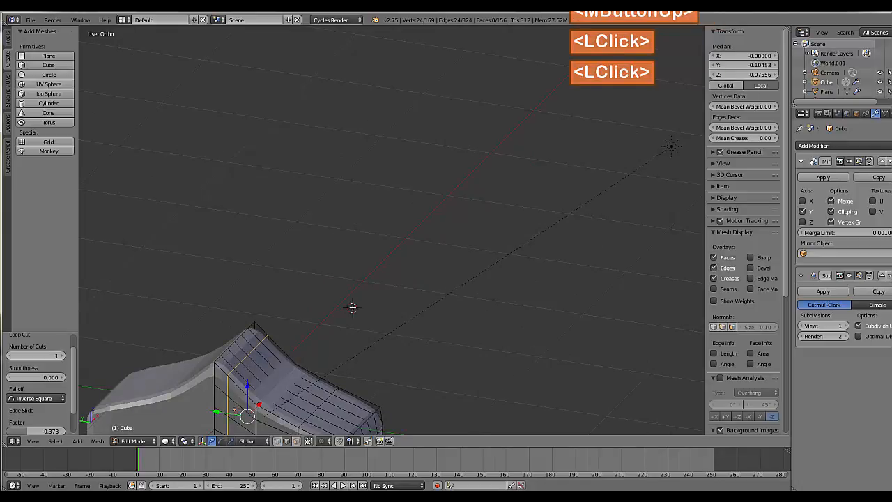
right_click(231, 348)
shift+right_click(228, 345)
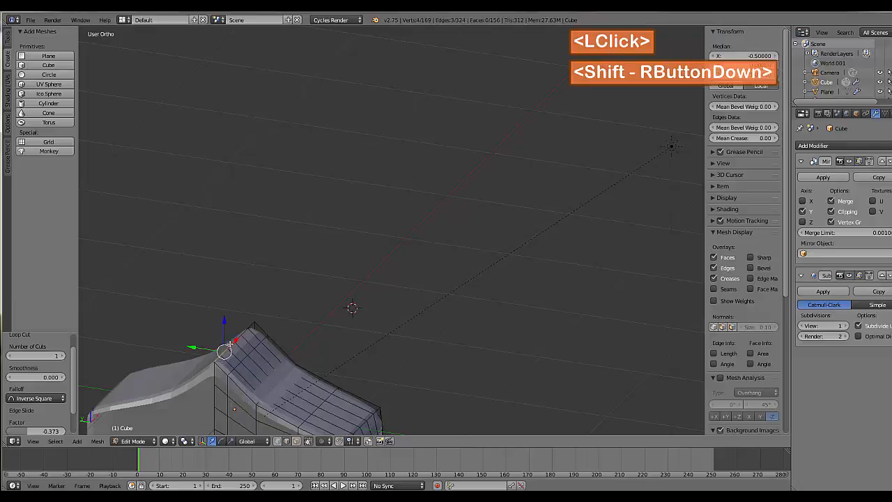
shift+right_click(248, 328)
middle_drag(248, 328, 275, 293)
drag(306, 245, 309, 278)
Add the top edges of the new loop to the crest selection and lower both rows by about 0.07
middle_drag(317, 289, 319, 320)
shift+right_click(291, 353)
shift+right_click(296, 345)
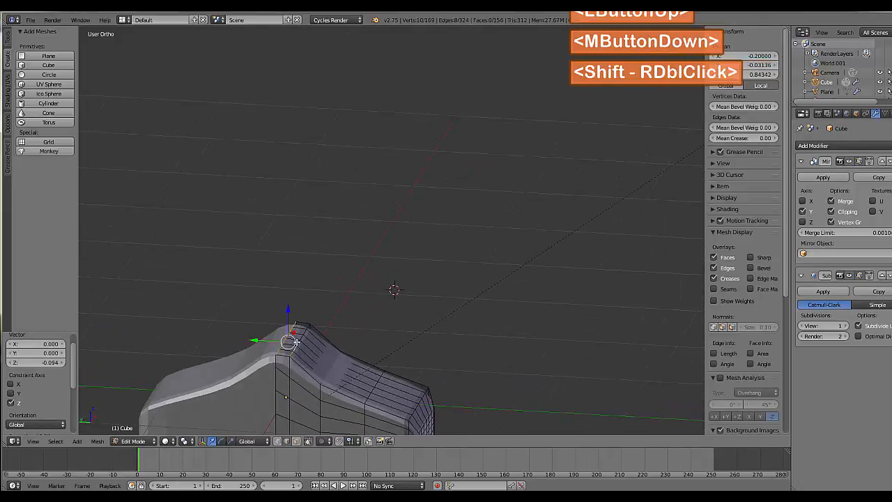
shift+right_click(303, 332)
shift+right_click(298, 332)
middle_drag(298, 332, 317, 327)
shift+right_click(325, 285)
shift+right_click(302, 334)
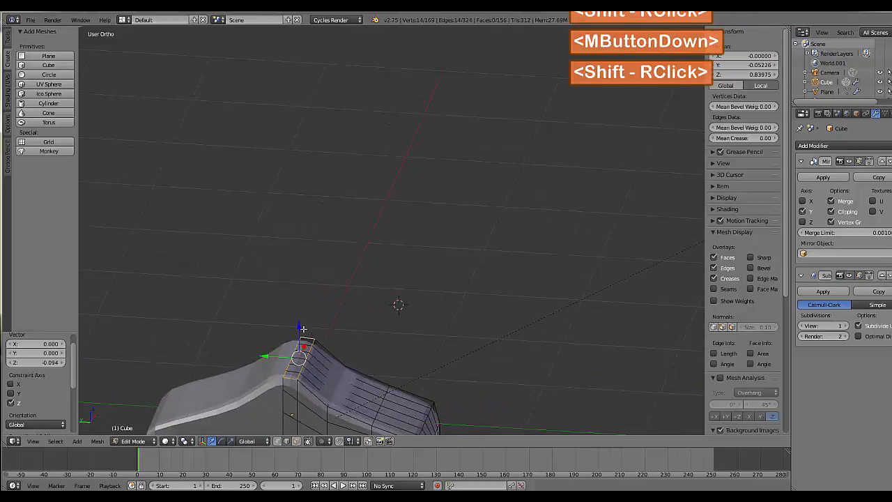
drag(298, 326, 302, 337)
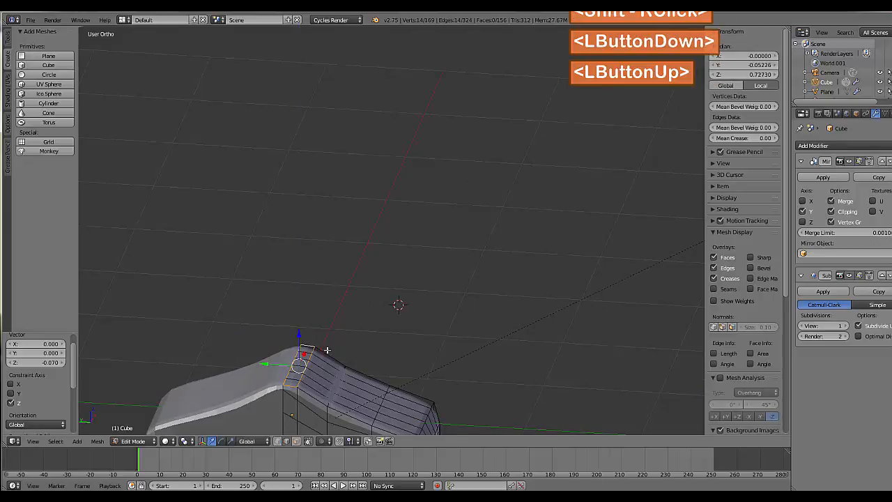
Check the block's smoothed shape in Object Mode, try scaling the crest edges down in Edit Mode and undo the scaling
middle_drag(349, 349, 371, 327)
key(Tab)
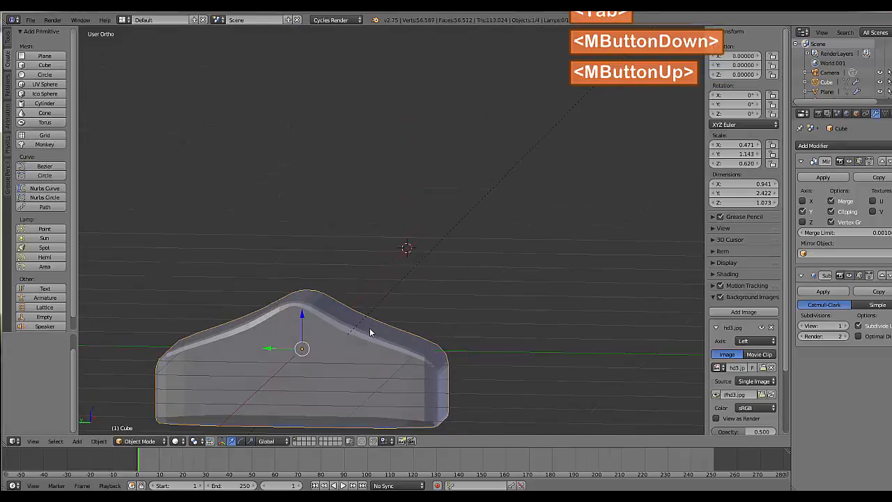
key(Tab)
key(s)
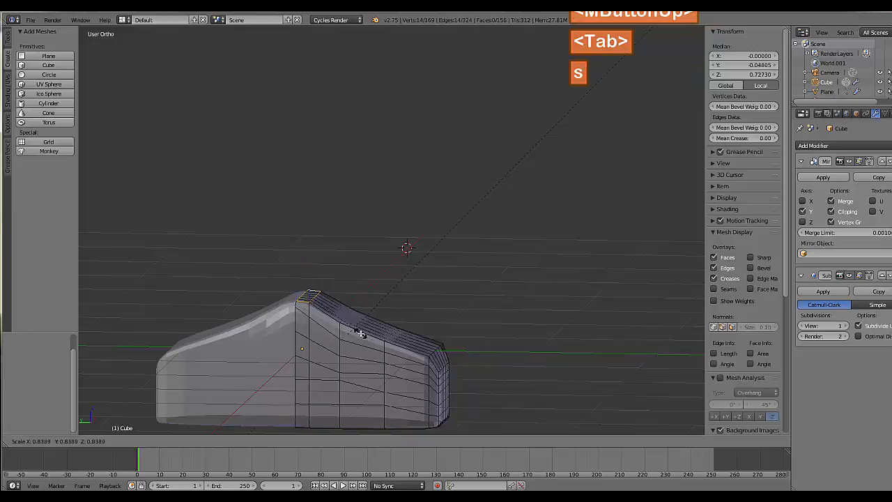
click(368, 337)
key(ctrl+z)
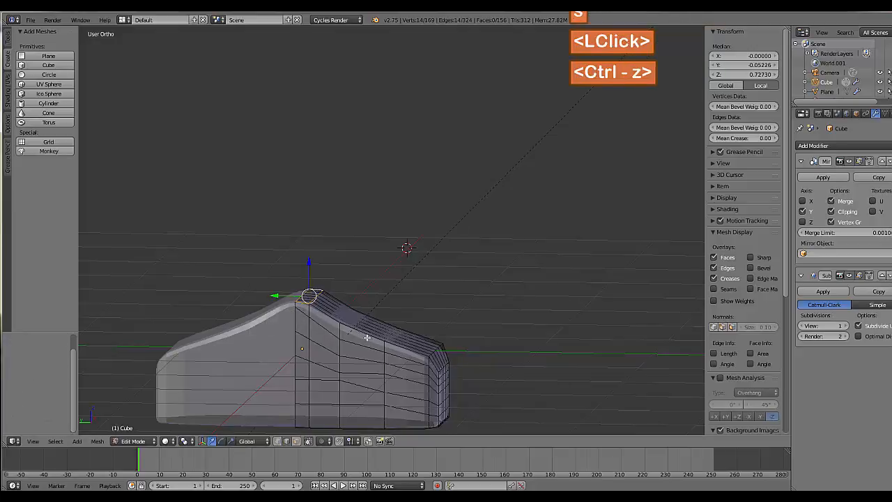
Switch to vertex selection, circle-select the top row at the first column line beyond the crest and lower it by about 0.073
right_click(342, 321)
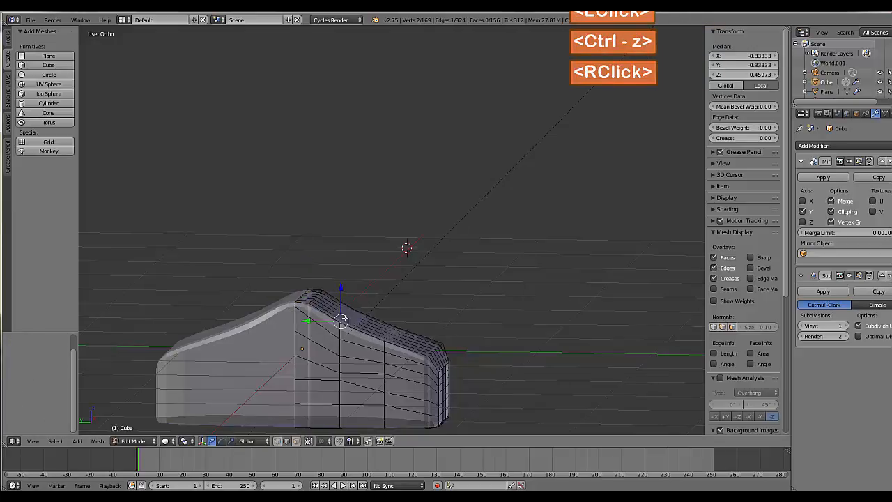
click(278, 441)
middle_drag(377, 377, 298, 386)
key(c)
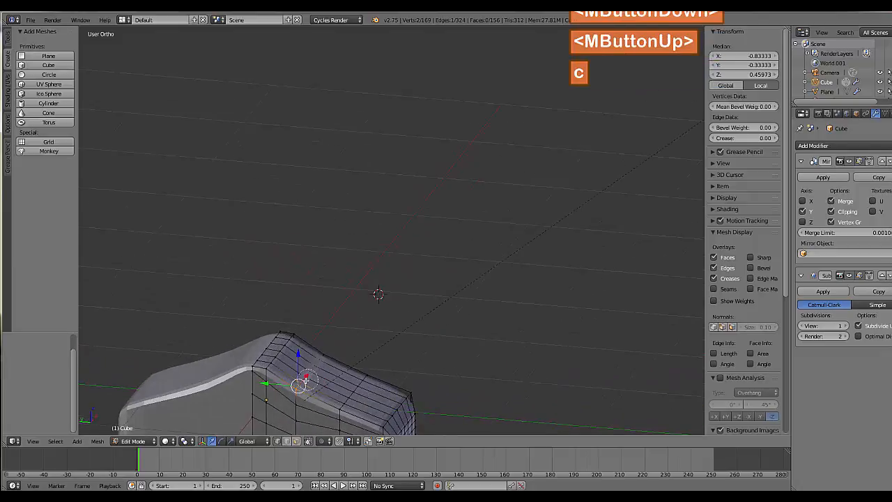
drag(299, 384, 369, 318)
key(Escape)
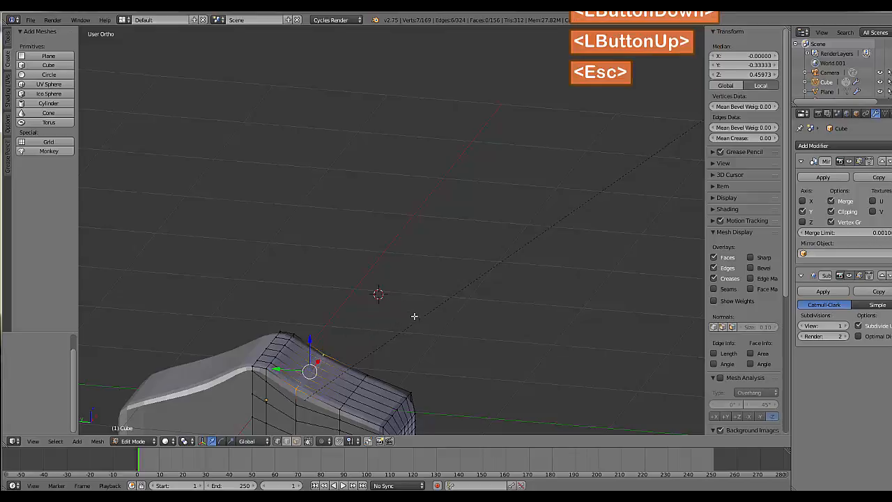
middle_drag(414, 314, 381, 266)
drag(381, 266, 378, 276)
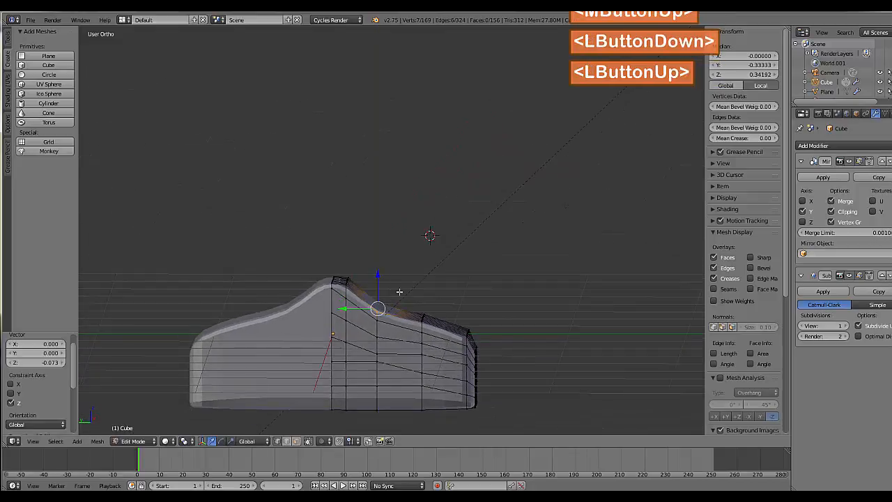
Allow selection through the mesh, box-select the vertices around that row and shift the selection about -0.089 along Y
click(309, 441)
middle_drag(331, 428, 396, 271)
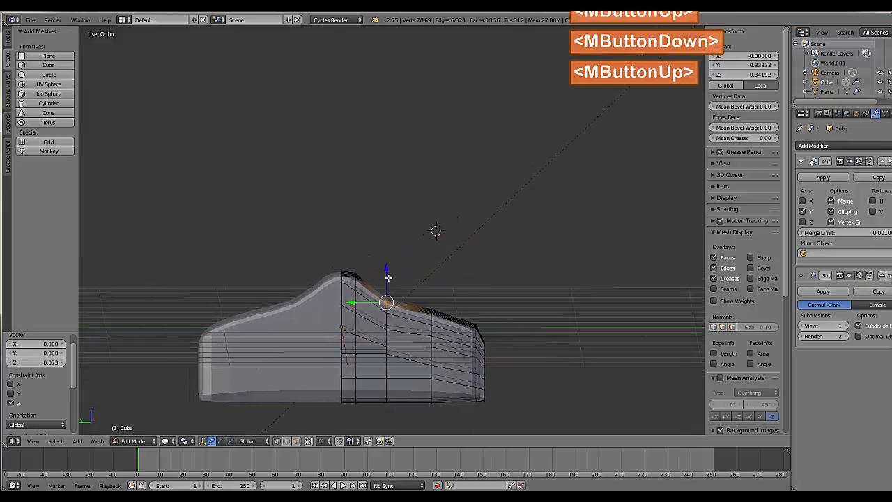
key(b)
drag(380, 283, 404, 321)
drag(392, 263, 365, 310)
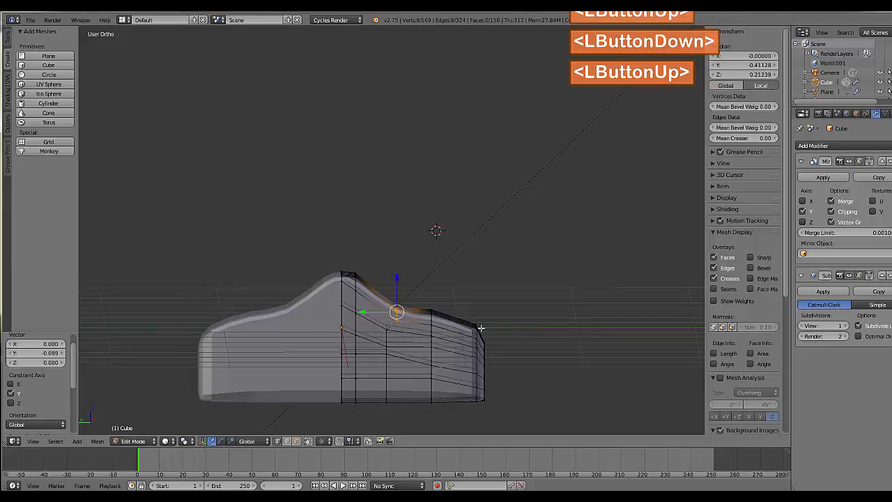
Set the block's Subdivision Surface view level to 2 and check the smoothed shape in Object Mode
key(Tab)
mouse_move(502, 320)
middle_down()
mouse_move(482, 333)
mouse_move(414, 326)
mouse_move(506, 324)
middle_up()
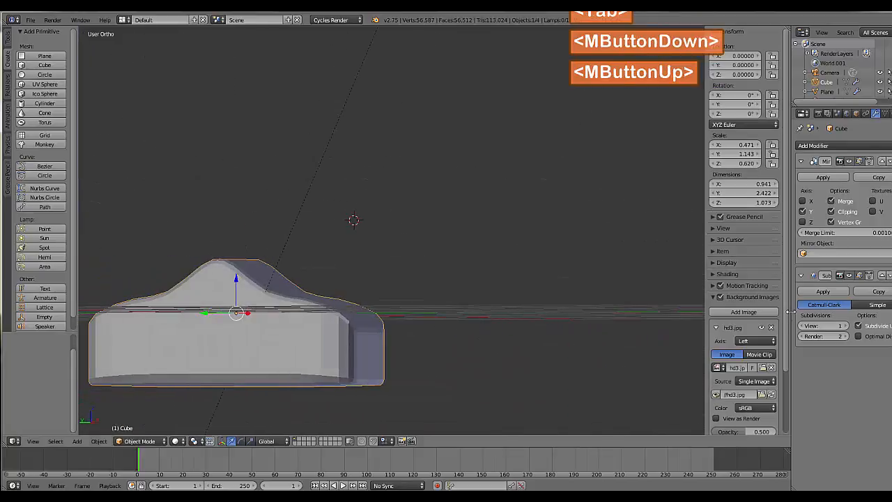
click(845, 326)
scroll(488, 290, down, 2)
middle_drag(484, 285, 456, 289)
key(Tab)
scroll(440, 292, down, 3)
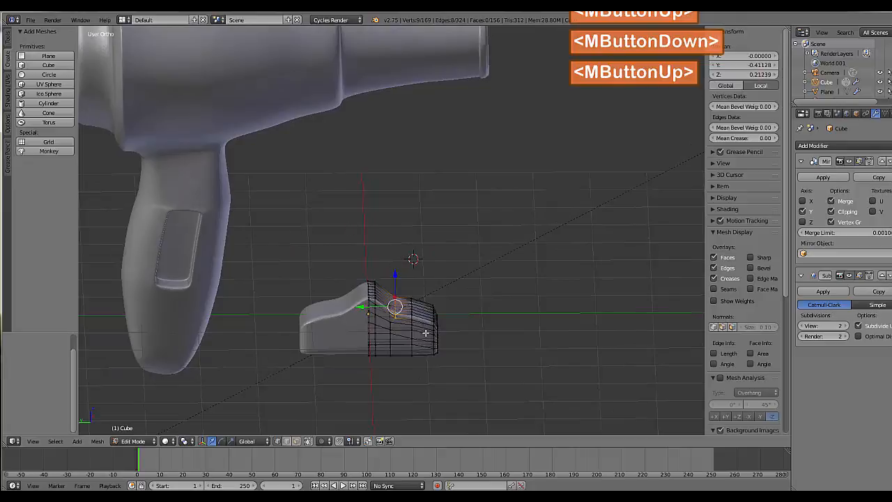
Apply the block's Mirror modifier in Object Mode and rotate the block 90° about global X
key(Tab)
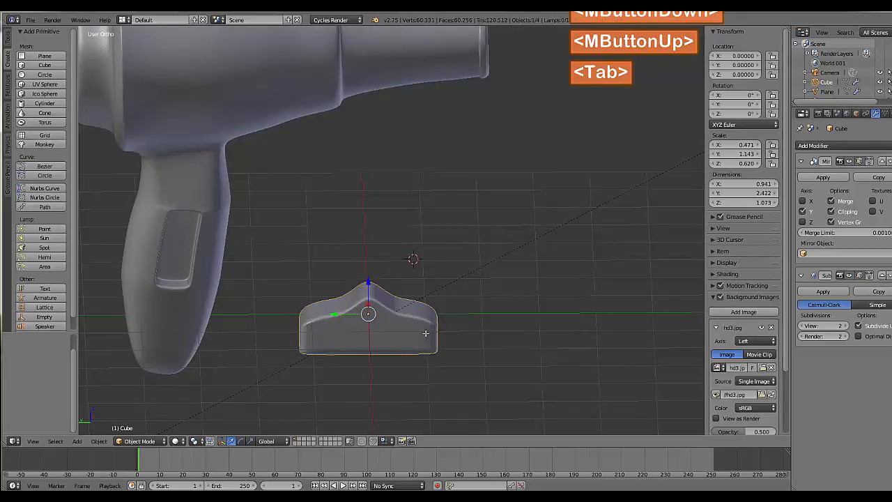
click(823, 177)
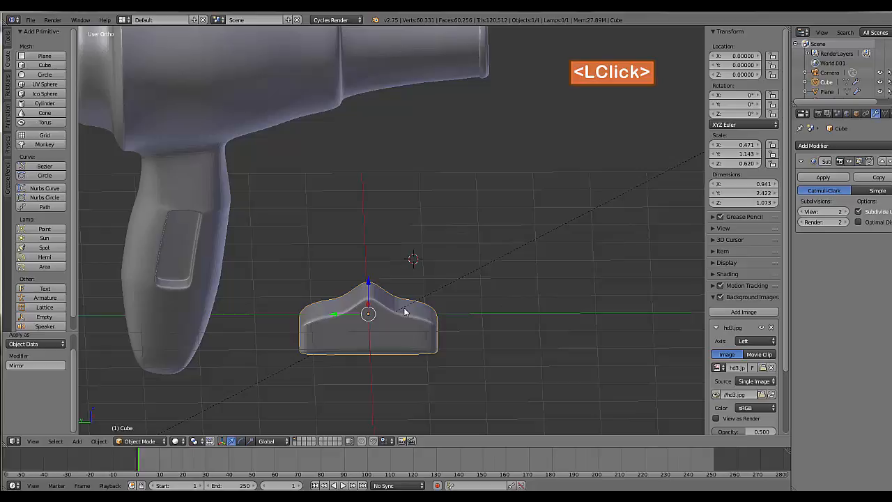
key(r)
key(9)
key(0)
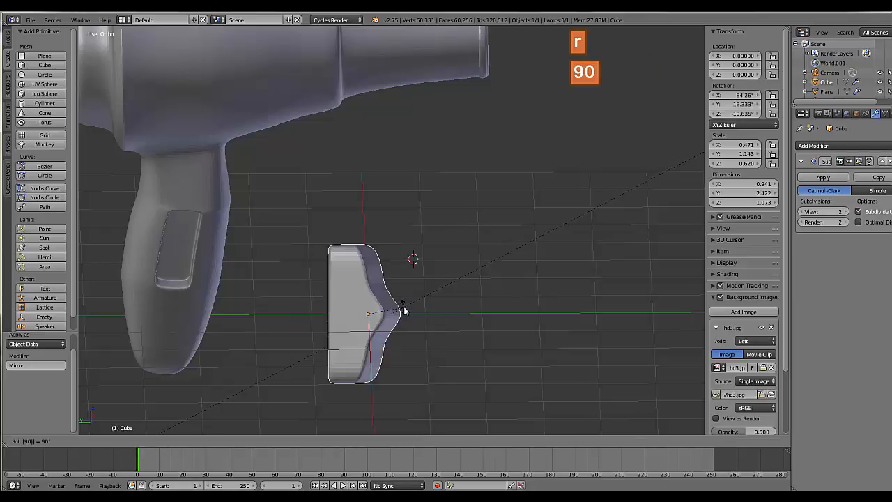
key(x)
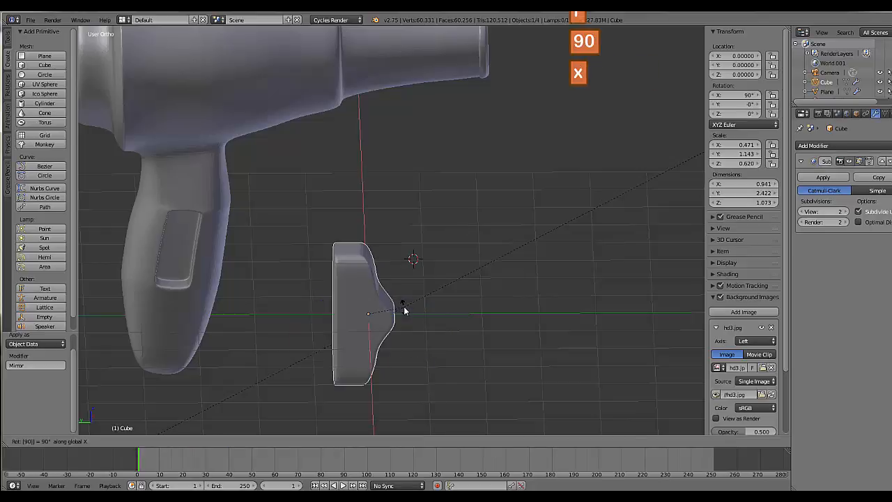
click(404, 307)
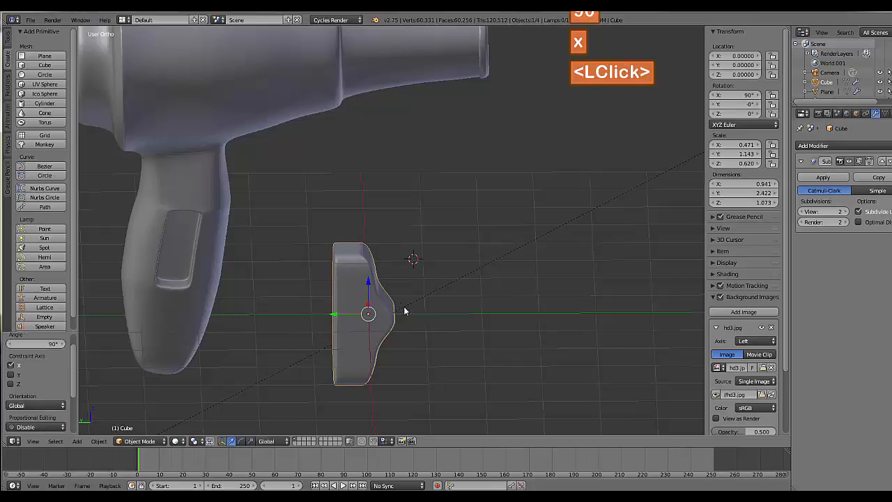
Rotate the upright block 90° about global Z, and turn it a further 180° about the same axis
key(r)
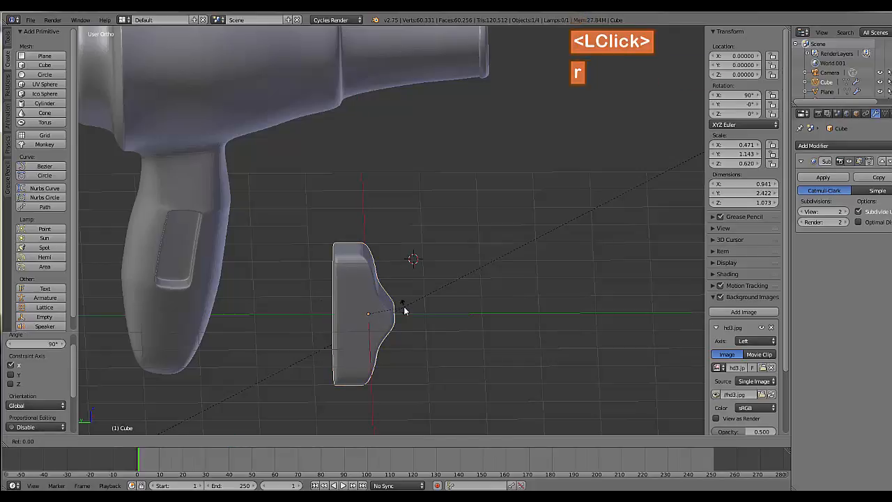
key(9)
key(0)
key(z)
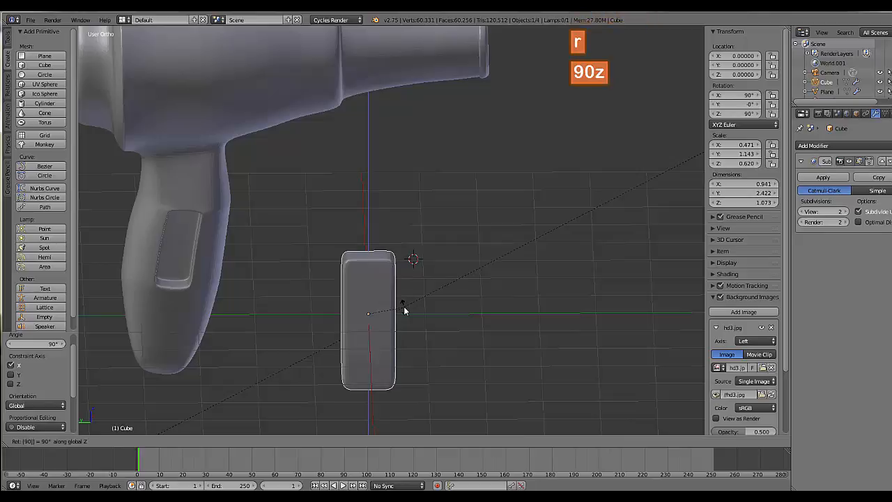
click(404, 306)
middle_drag(403, 306, 350, 315)
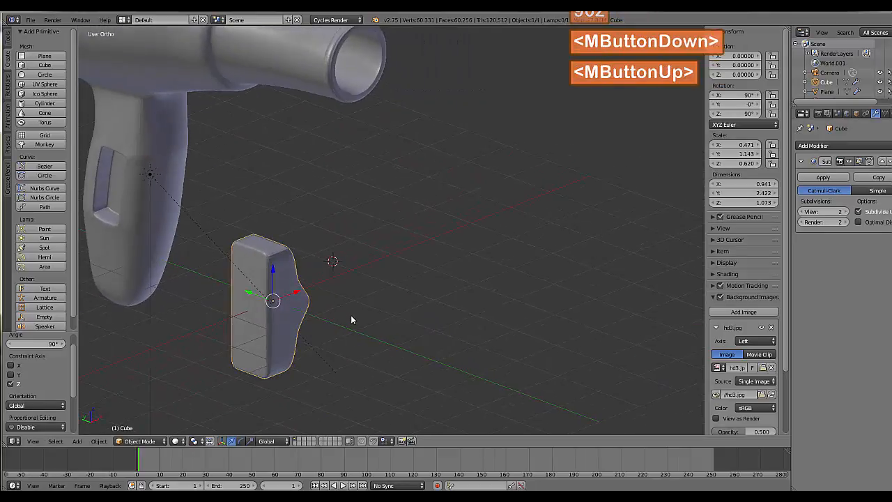
text(r180)
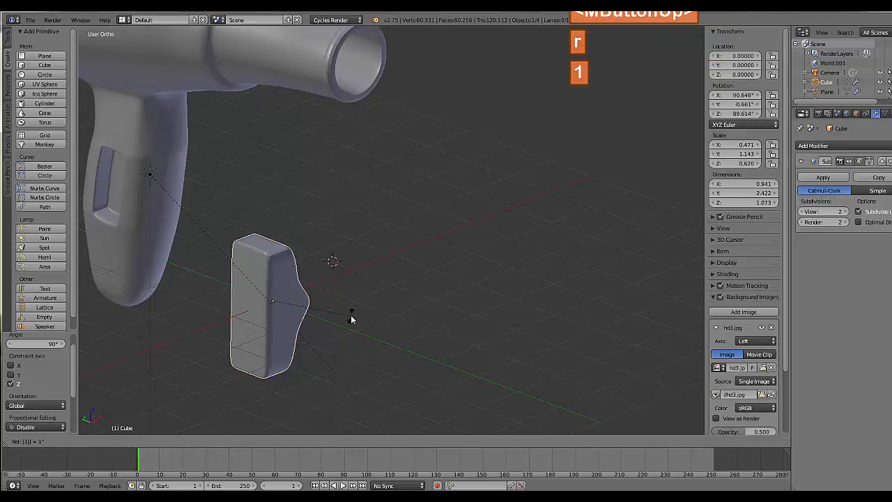
text(z)
key(Return)
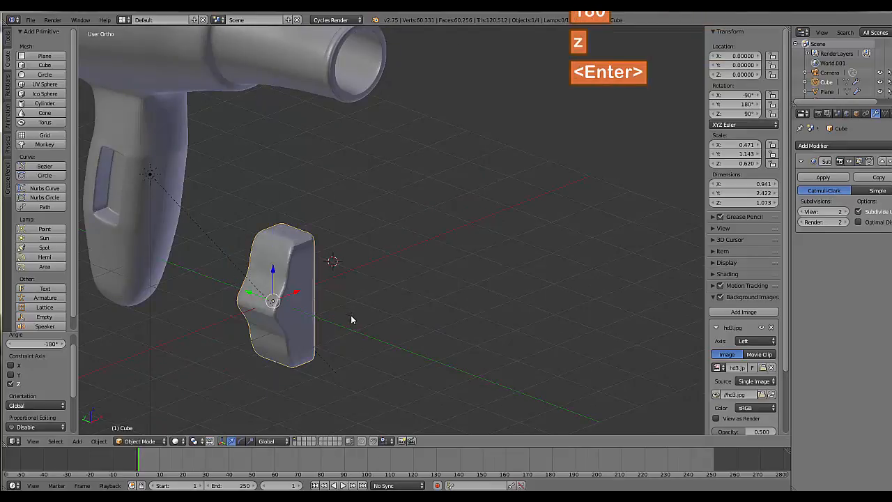
Snap the 3D cursor to the scene centre and snap the hair dryer body to the cursor
middle_drag(350, 320, 362, 299)
right_click(190, 134)
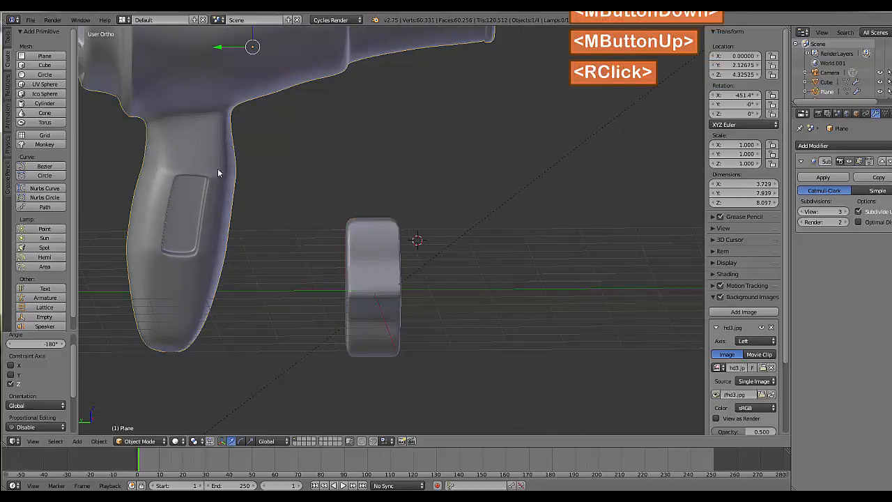
key(shift+s)
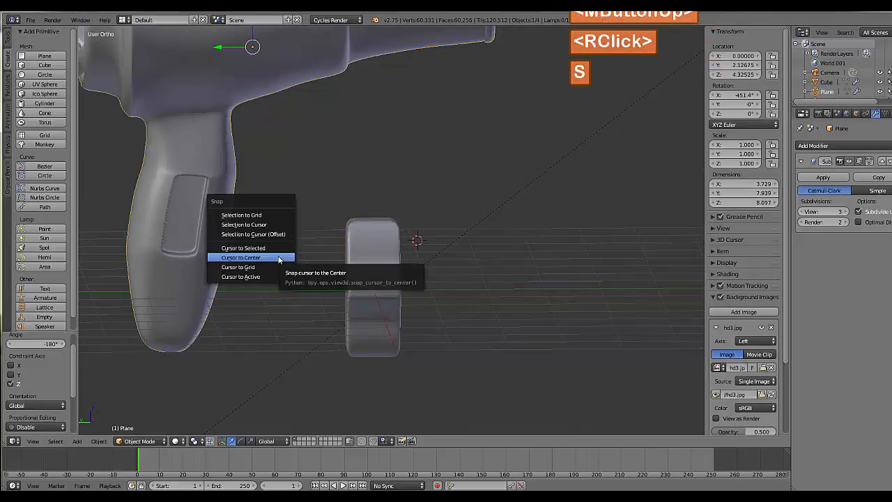
click(274, 258)
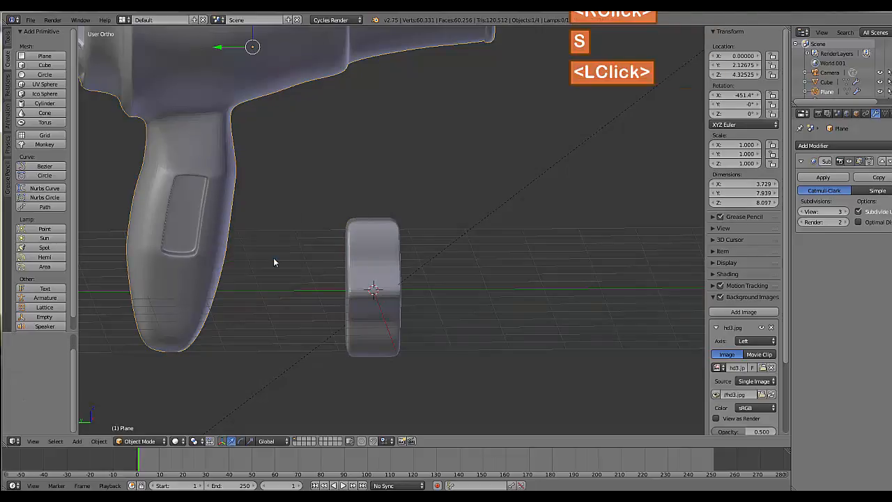
right_click(190, 214)
key(shift+s)
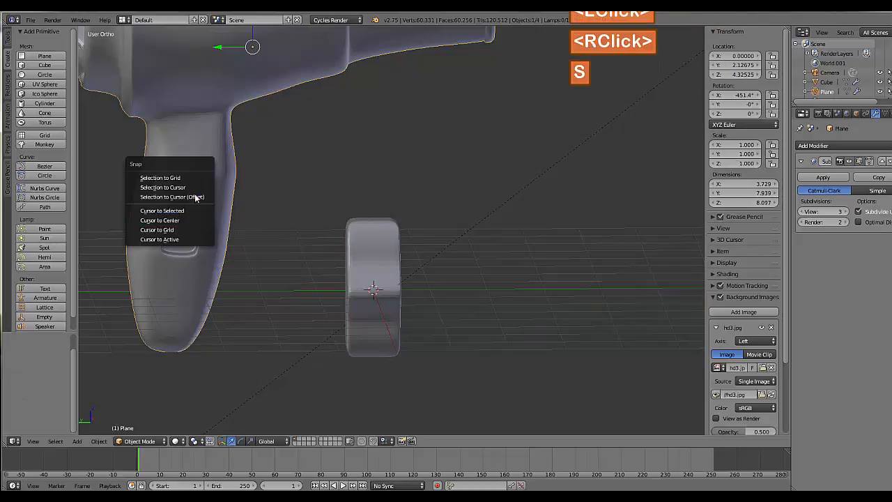
click(197, 198)
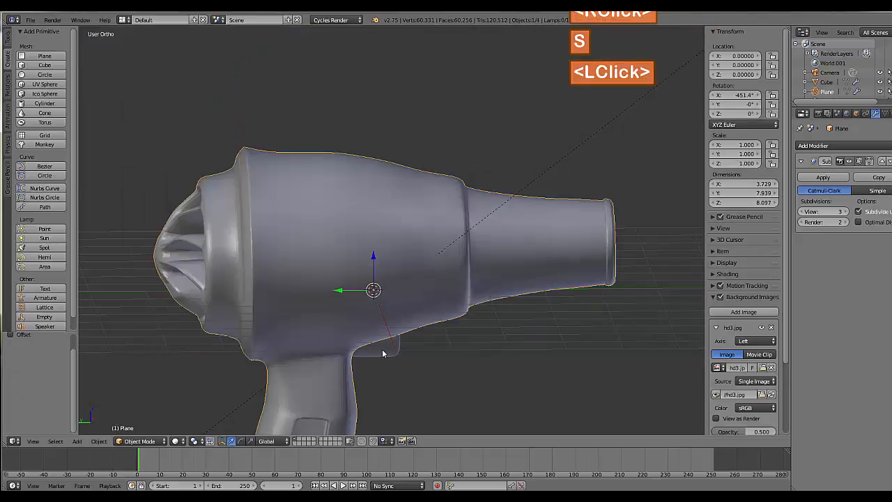
Snap the block to the 3D cursor and raise the hair dryer body about 3.22 along Z
right_click(383, 352)
key(shift+s)
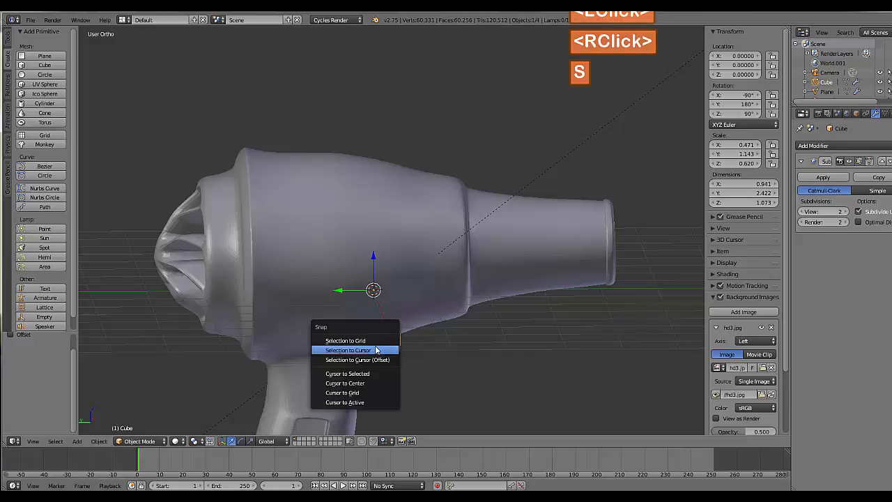
click(375, 350)
scroll(402, 354, down, 2)
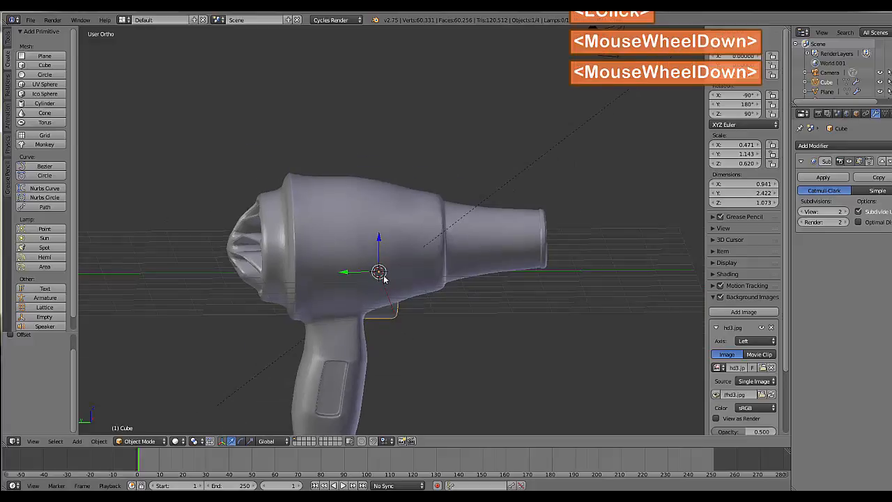
right_click(378, 239)
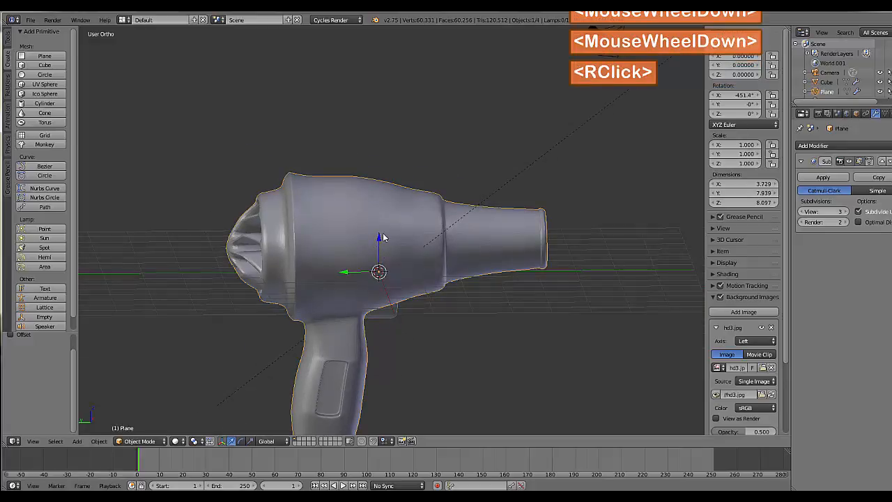
drag(380, 242, 391, 113)
Scale the block uniformly to about 0.323 and widen it by about 1.524 along global Y
right_click(377, 263)
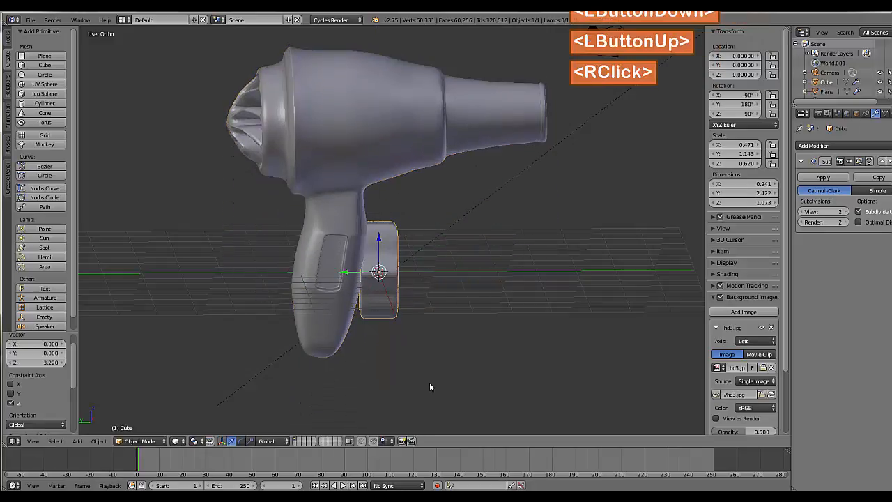
key(s)
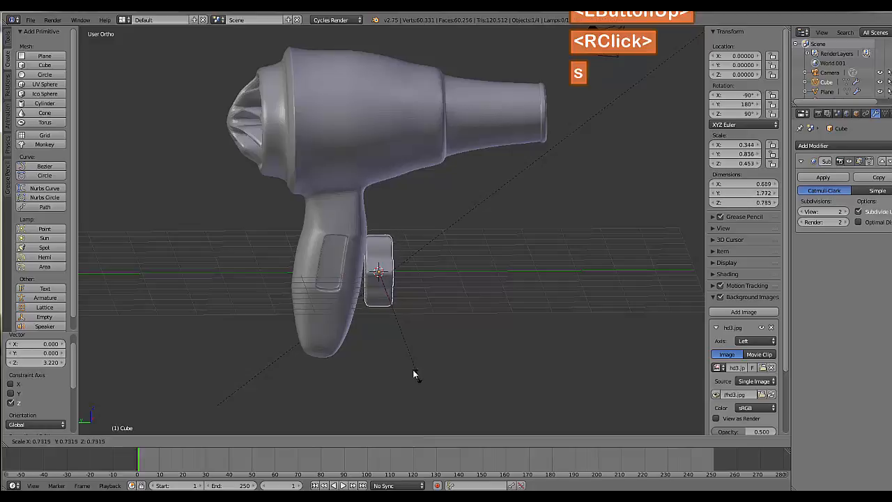
click(391, 318)
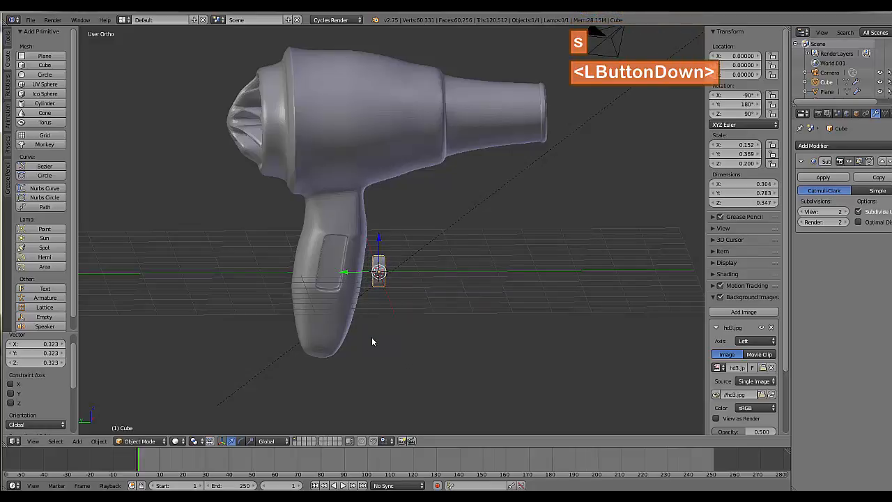
key(s)
key(y)
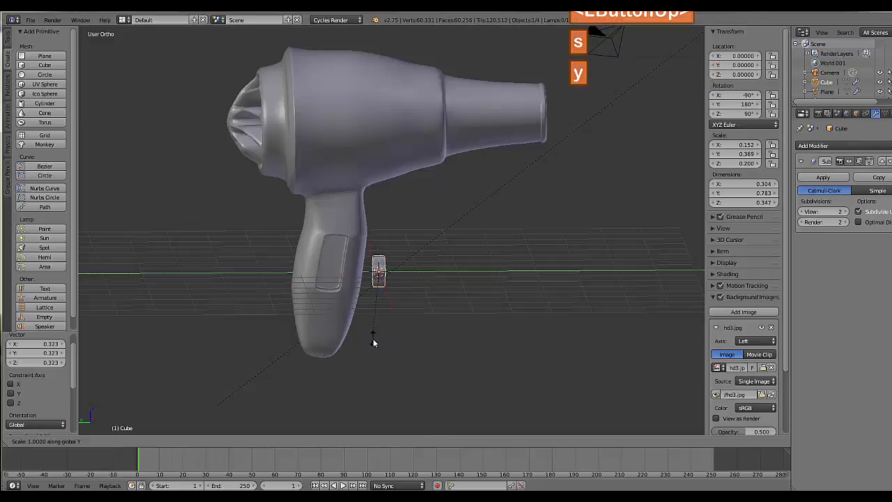
click(419, 362)
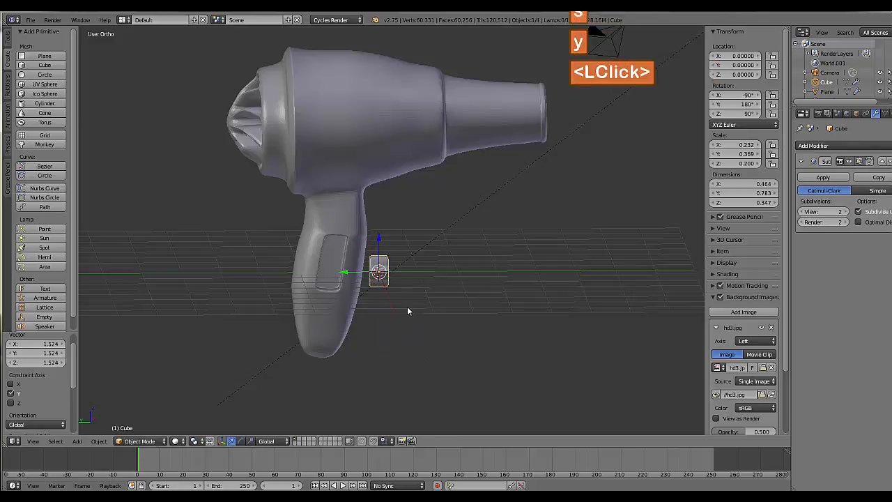
Tilt the block about 7.2° around global X to follow the slant of the handle's recess
key(r)
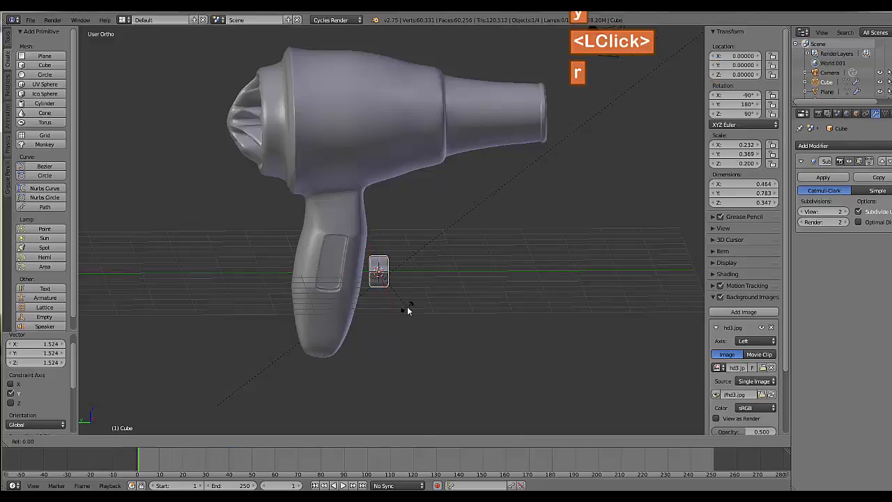
key(x)
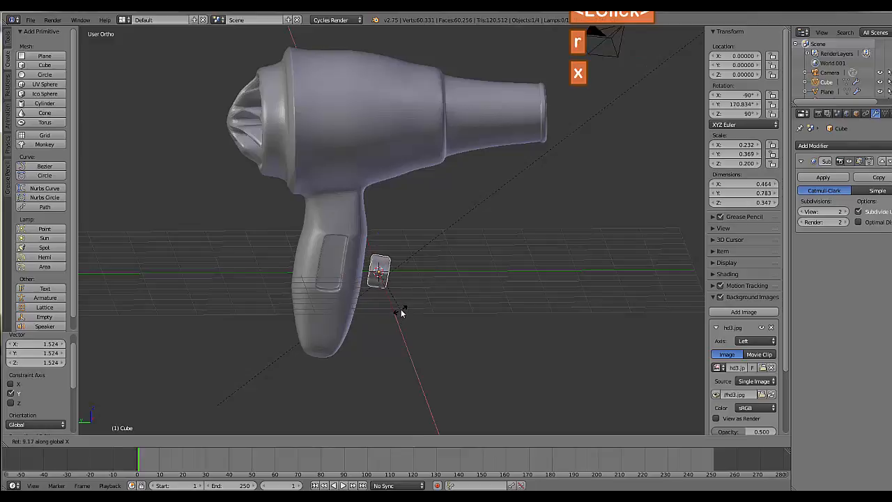
click(400, 307)
Move the block about 1.21 along Y and -0.712 along X to the recess in the handle's side
drag(364, 277, 301, 270)
middle_drag(302, 270, 326, 302)
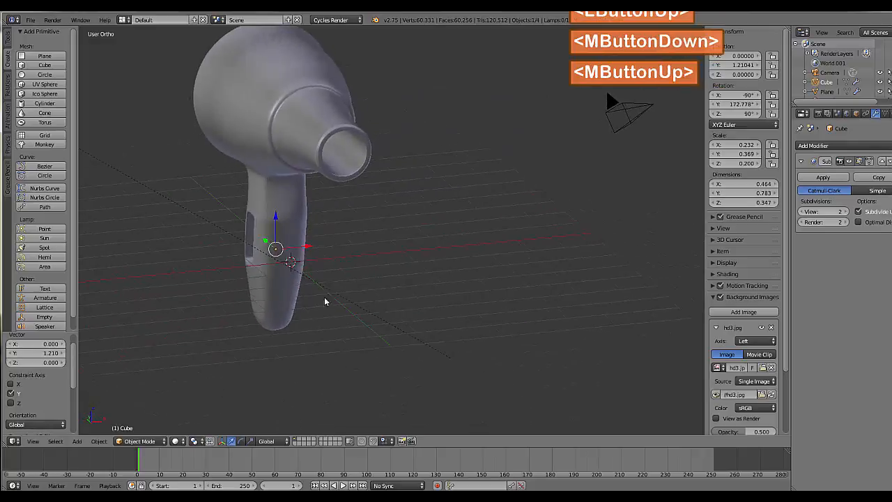
drag(313, 249, 282, 261)
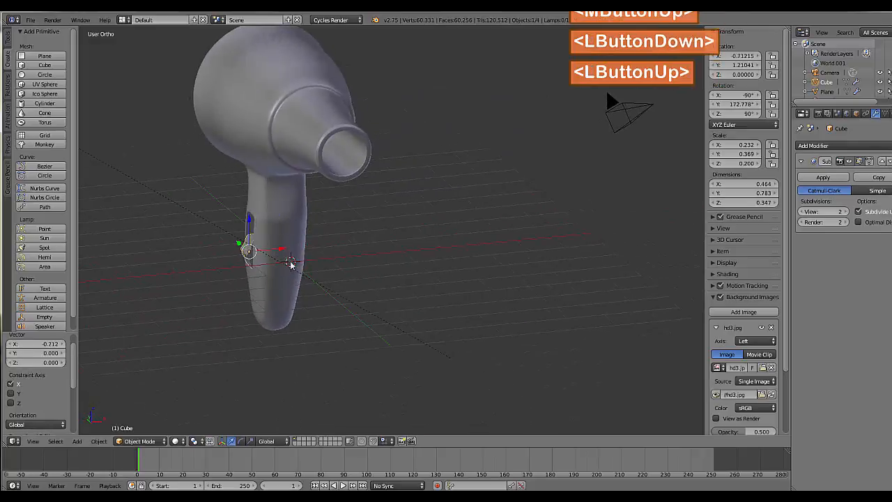
Shift the switch block about 0.085 along Y and enlarge it uniformly by a factor of about 1.11
middle_drag(282, 260, 361, 283)
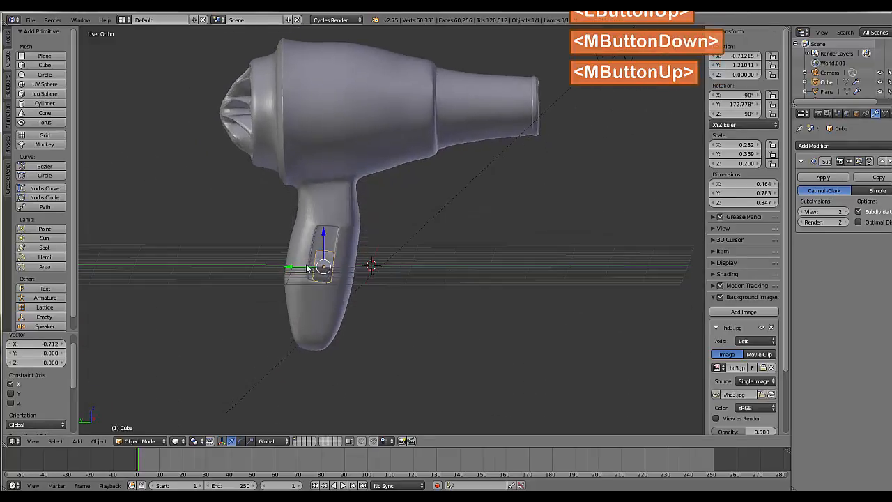
drag(307, 268, 301, 270)
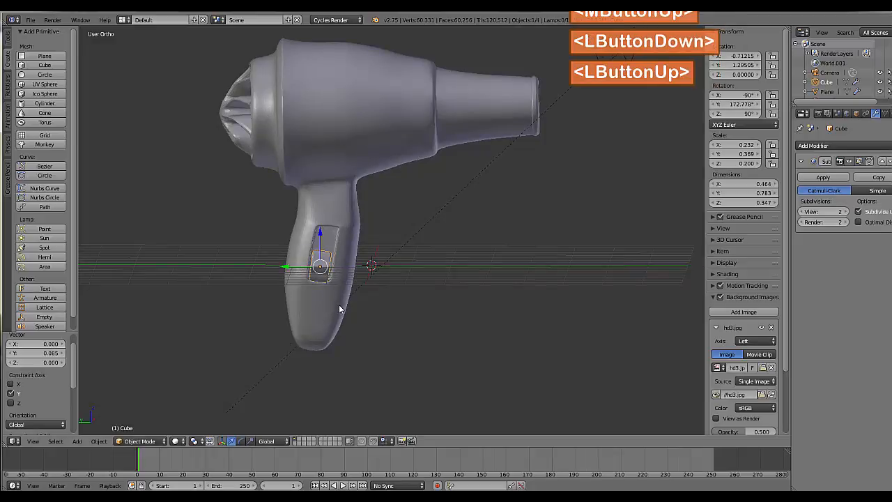
key(s)
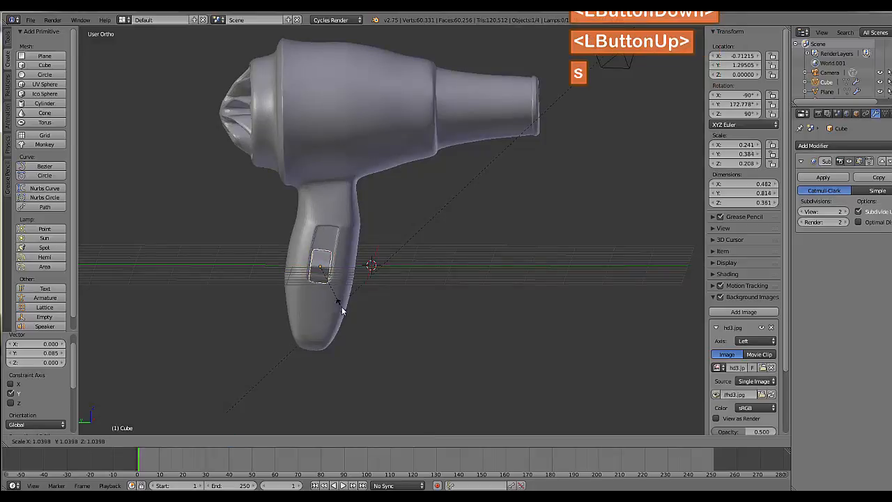
click(337, 303)
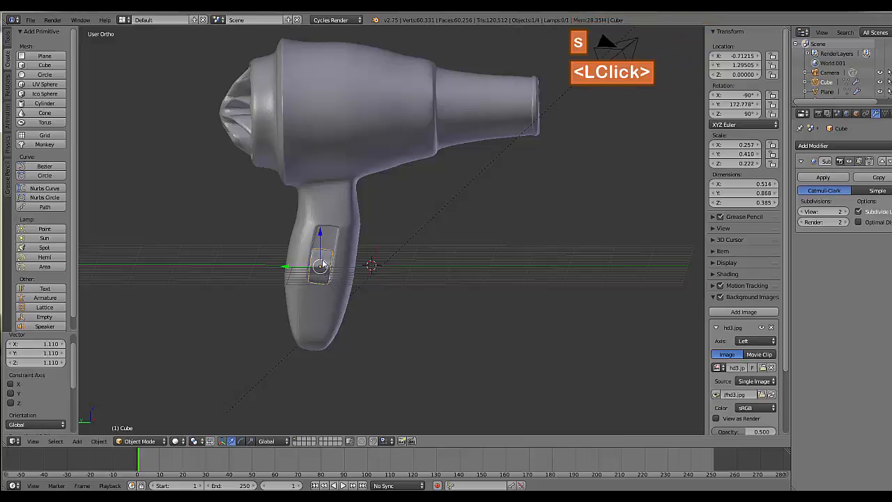
Raise the switch block about 0.061 along Z within the handle's recess
drag(324, 251, 323, 248)
click(296, 265)
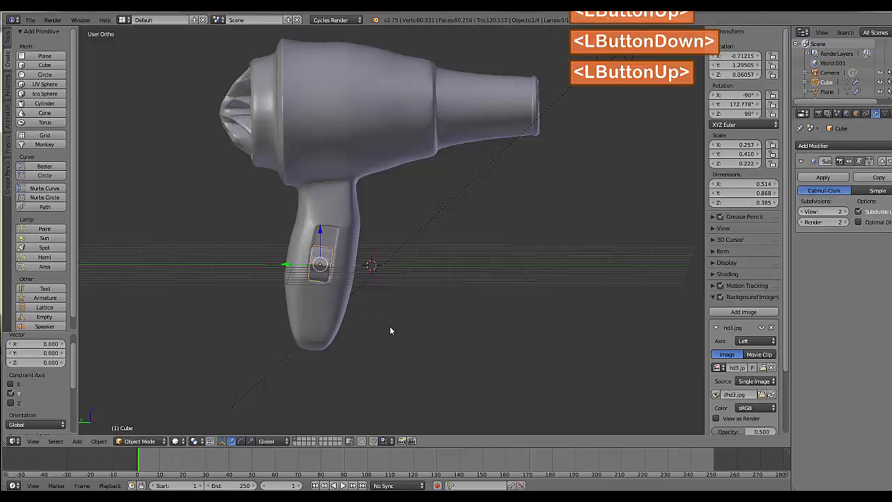
key(Tab)
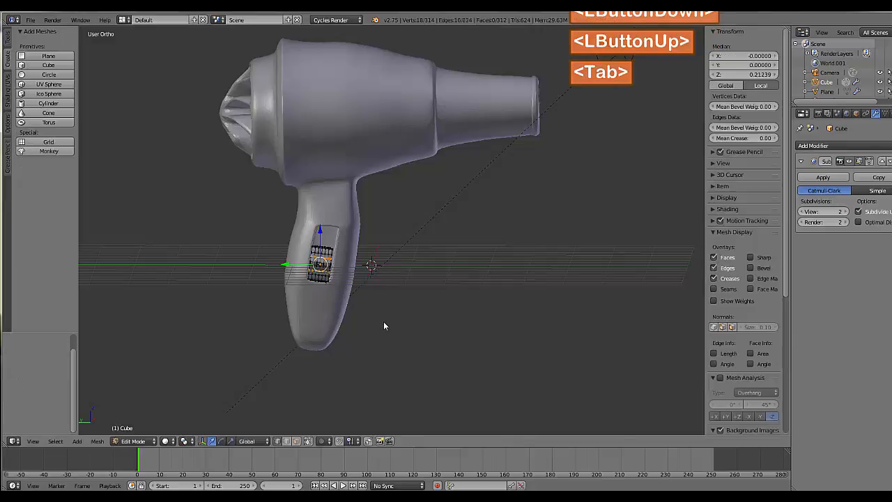
key(Tab)
Box-select the vertices along the recess's side edge in the dryer body mesh and examine how the switch fits
right_click(343, 252)
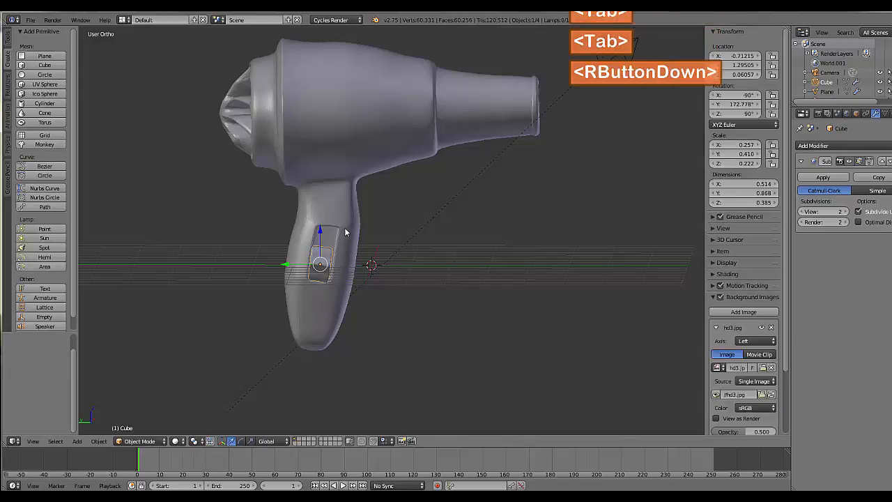
key(Tab)
scroll(357, 294, up, 3)
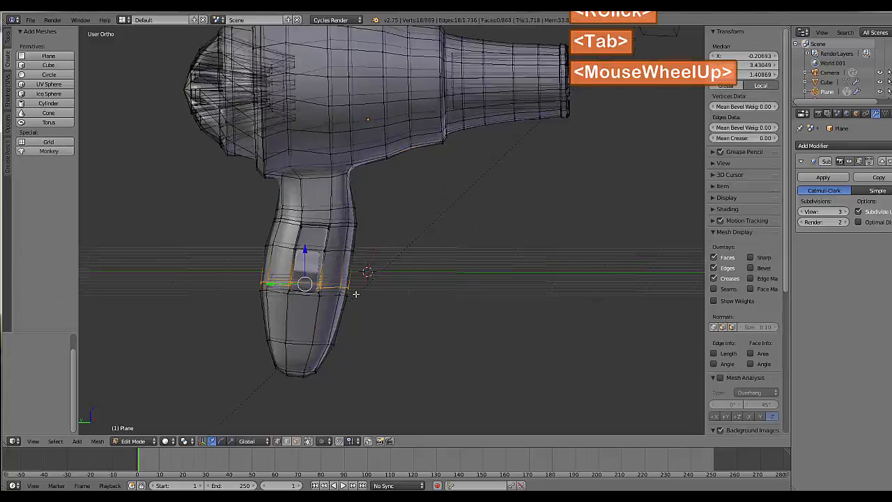
middle_drag(357, 294, 376, 295)
middle_drag(360, 268, 384, 364)
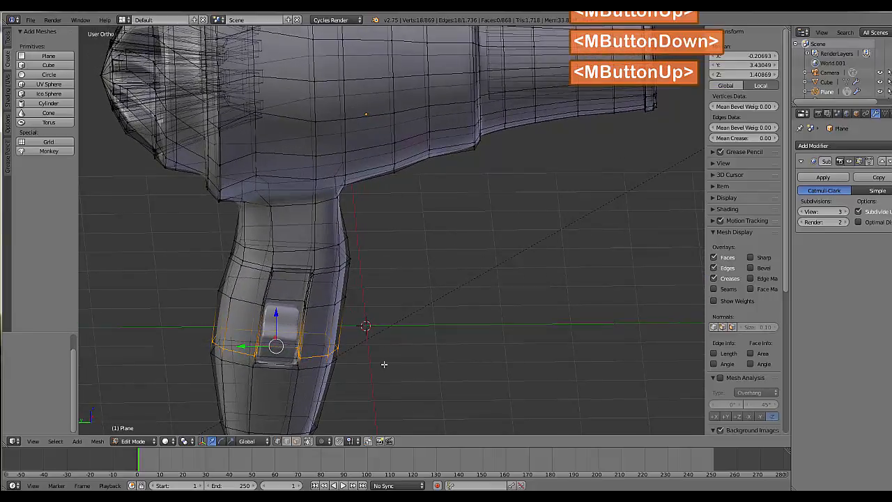
scroll(320, 312, up, 2)
middle_drag(320, 311, 323, 312)
key(a)
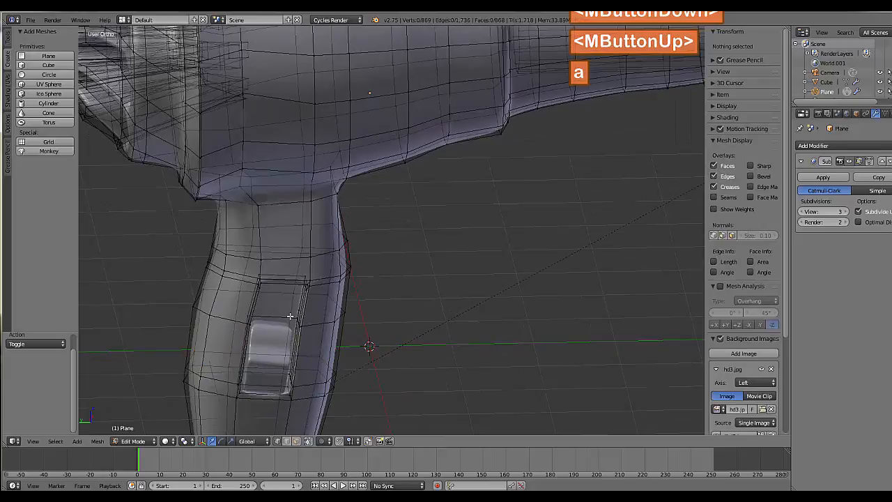
key(b)
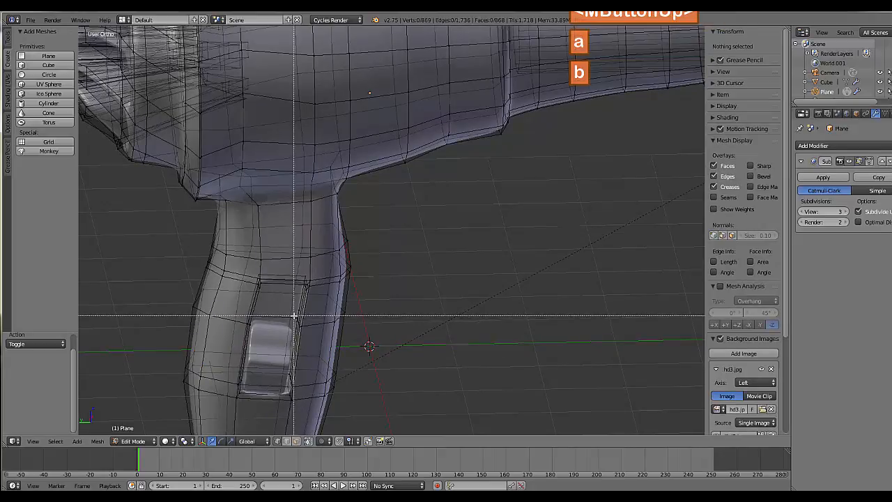
drag(293, 314, 304, 329)
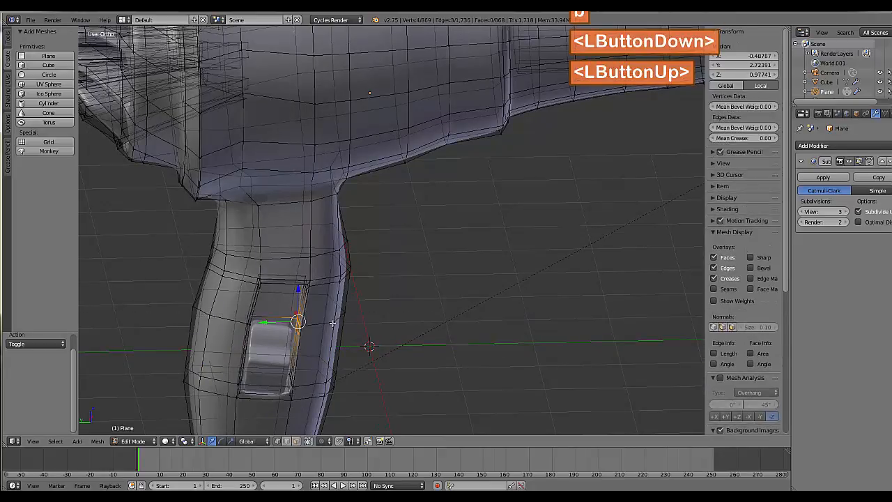
middle_drag(332, 322, 342, 285)
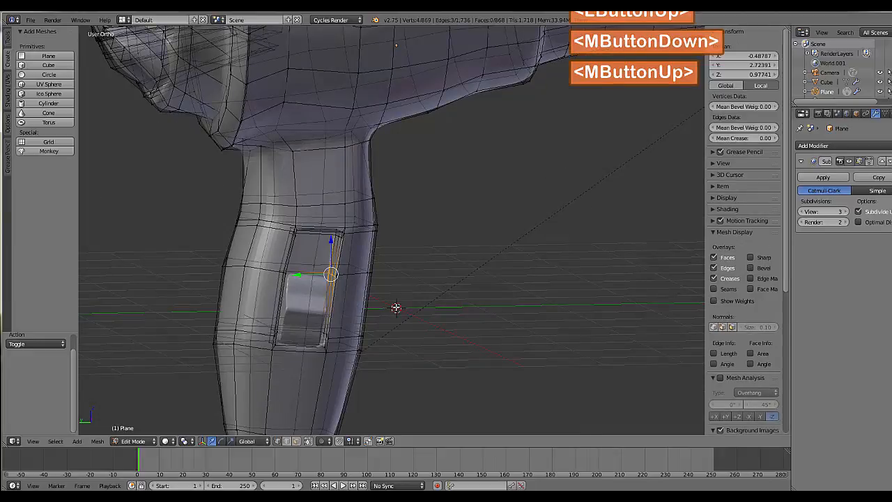
key(Tab)
Save the hair dryer file with the switch in place
middle_drag(399, 312, 371, 271)
scroll(418, 291, down, 5)
scroll(417, 310, up, 3)
scroll(370, 290, down, 4)
click(31, 20)
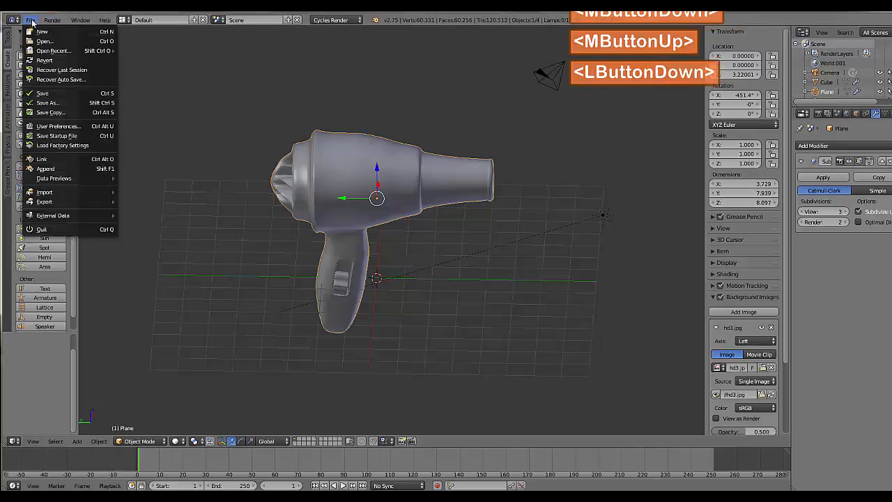
click(41, 93)
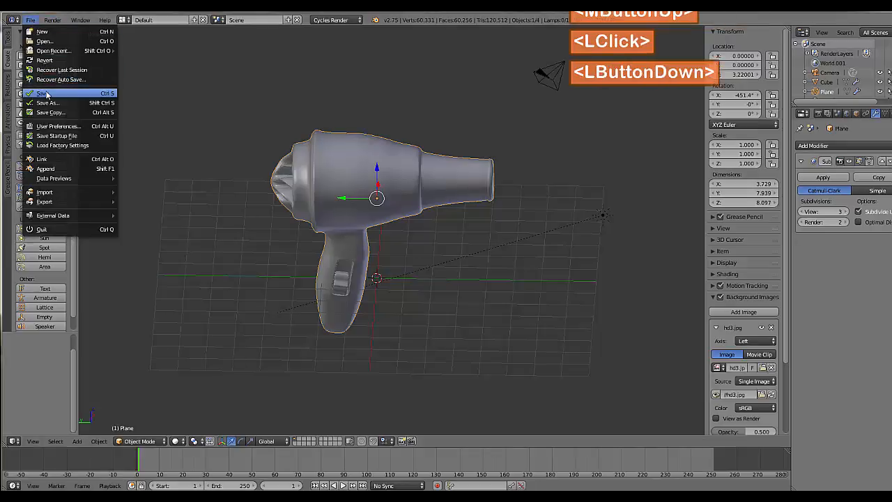
Append the Iron_pitted-Cycles material from ChipsCyclesMats-268a.blend in the Materials folder
click(30, 20)
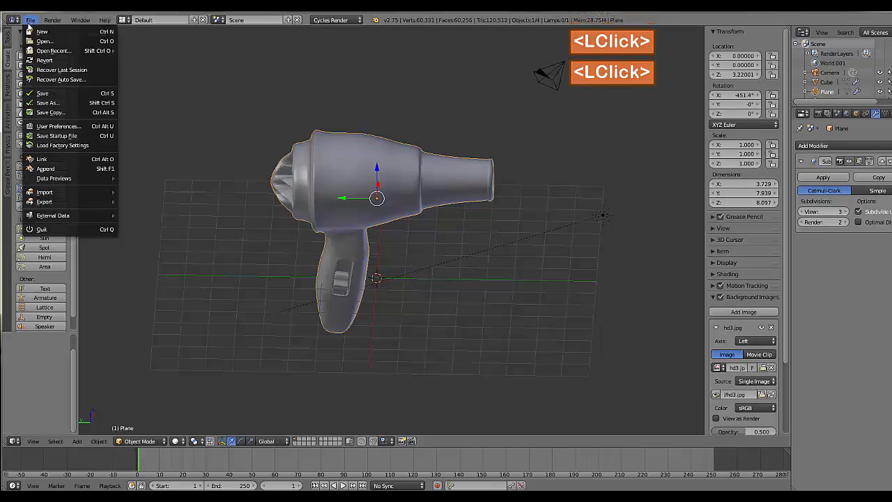
click(50, 168)
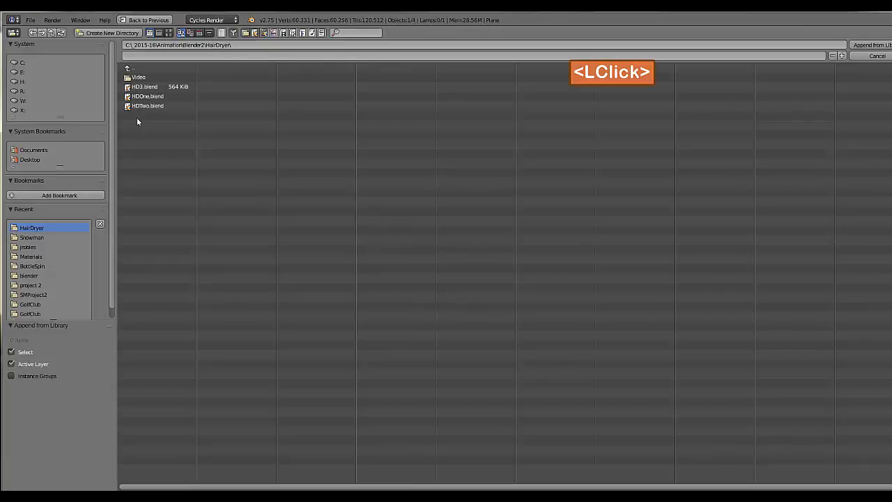
click(127, 68)
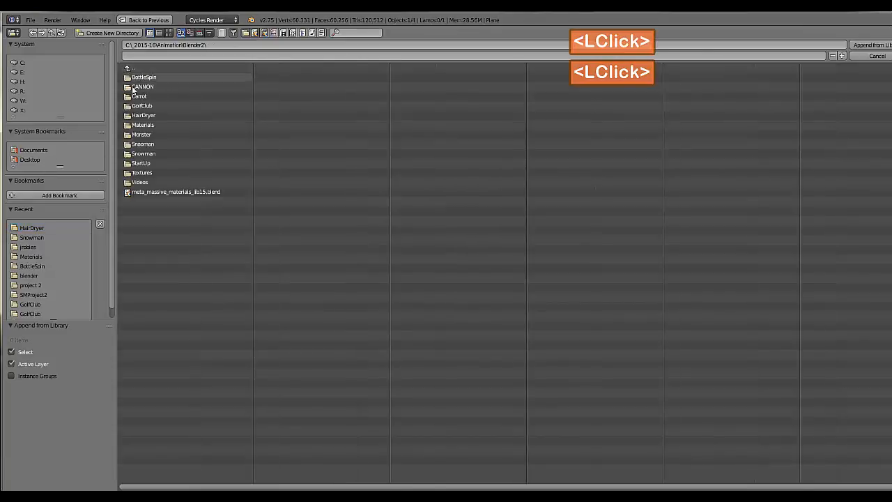
click(138, 125)
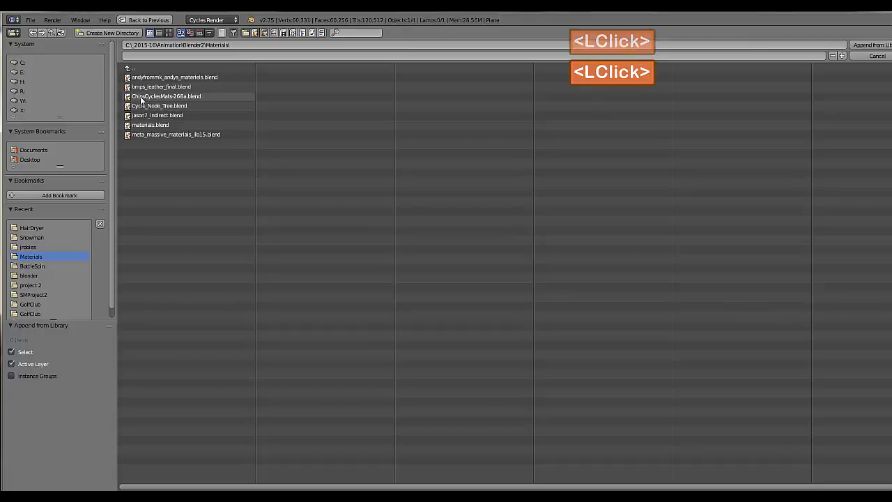
click(141, 100)
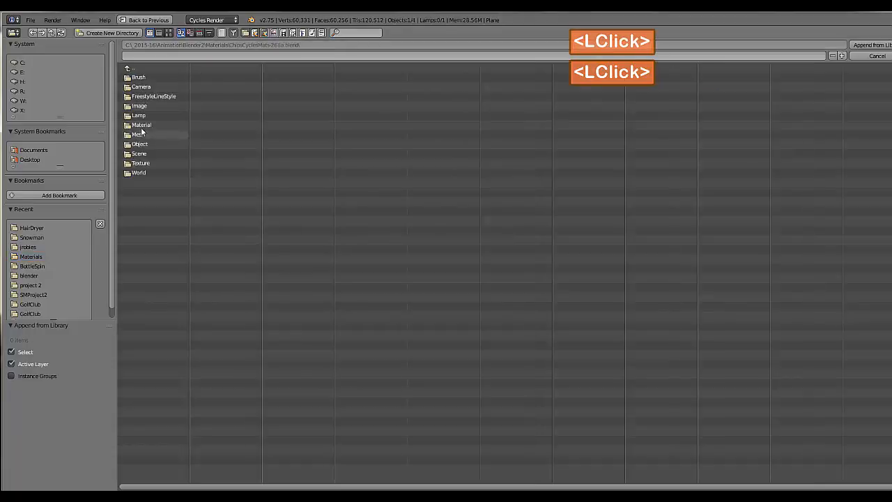
click(142, 127)
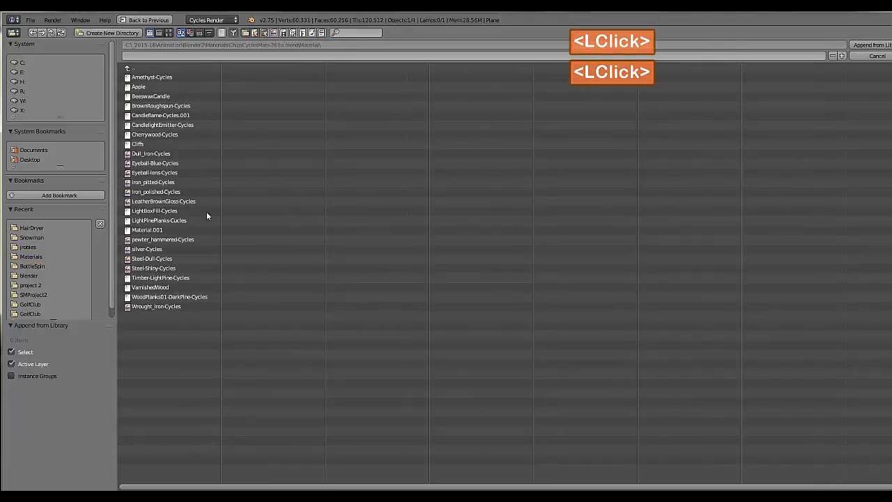
double_click(151, 183)
Assign the Iron_pitted-Cycles material to the hair dryer body
right_click(391, 198)
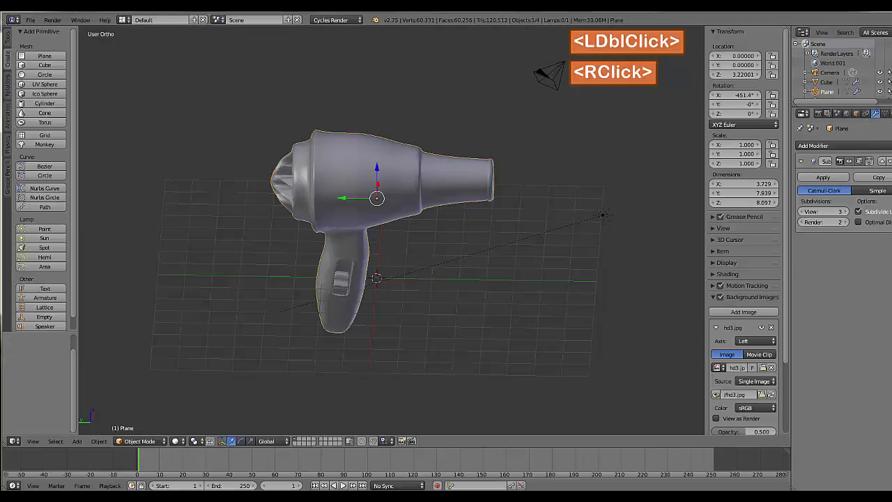
click(886, 113)
click(803, 177)
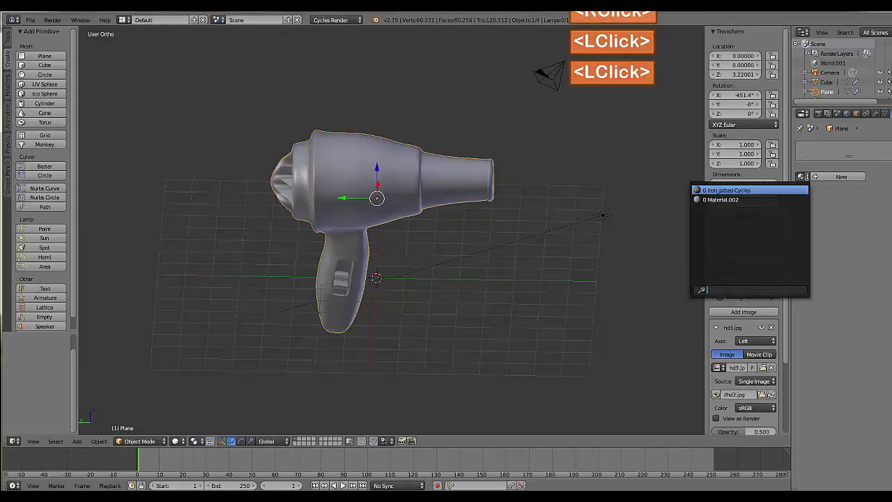
click(773, 190)
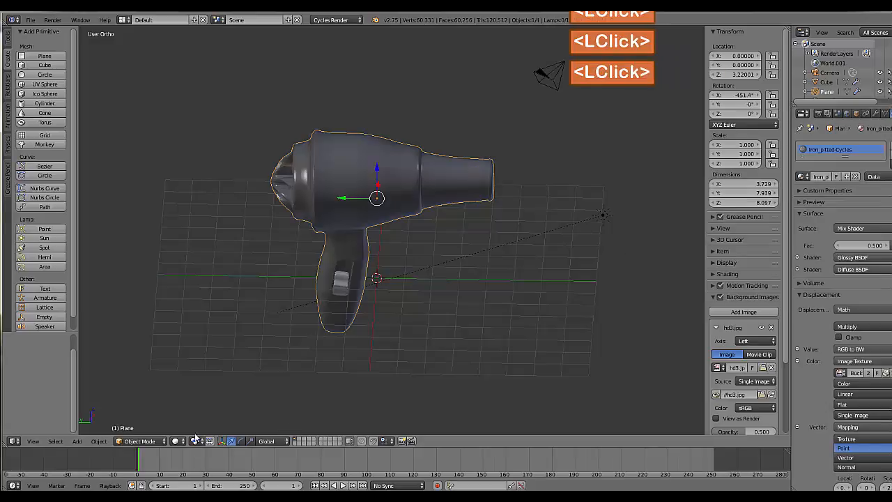
Switch the viewport shading to Rendered to preview the material on the dryer
click(183, 441)
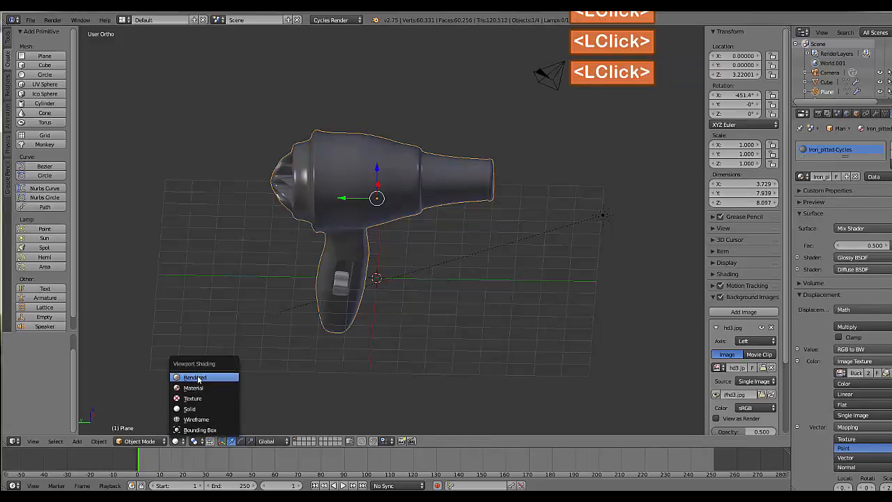
click(200, 377)
middle_drag(345, 332, 274, 355)
scroll(368, 336, up, 3)
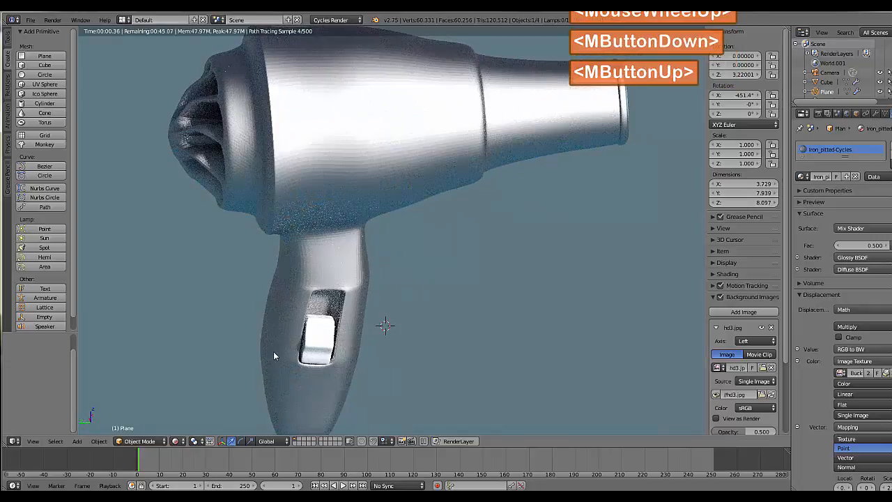
Apply smooth shading to the hair dryer body
click(9, 46)
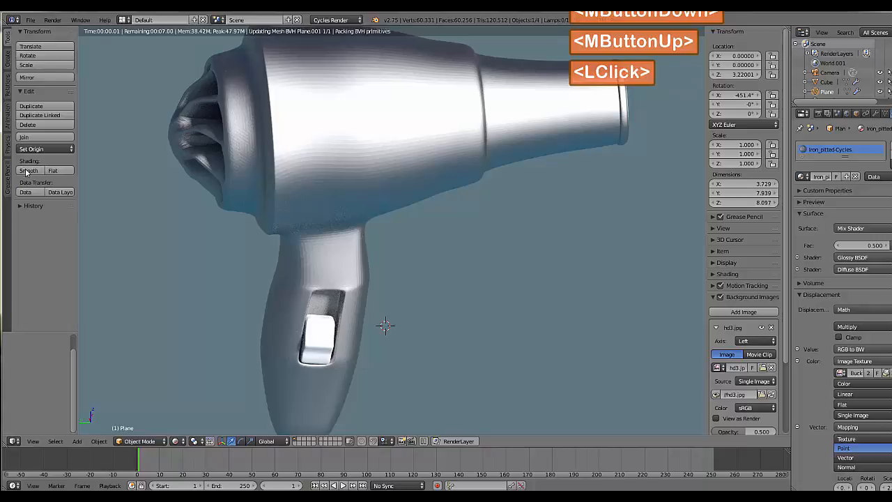
scroll(105, 218, down, 2)
middle_drag(104, 218, 110, 221)
Give the switch a new Diffuse BSDF material coloured very dark red, about RGB 0.015, 0.002, 0.003
right_click(344, 330)
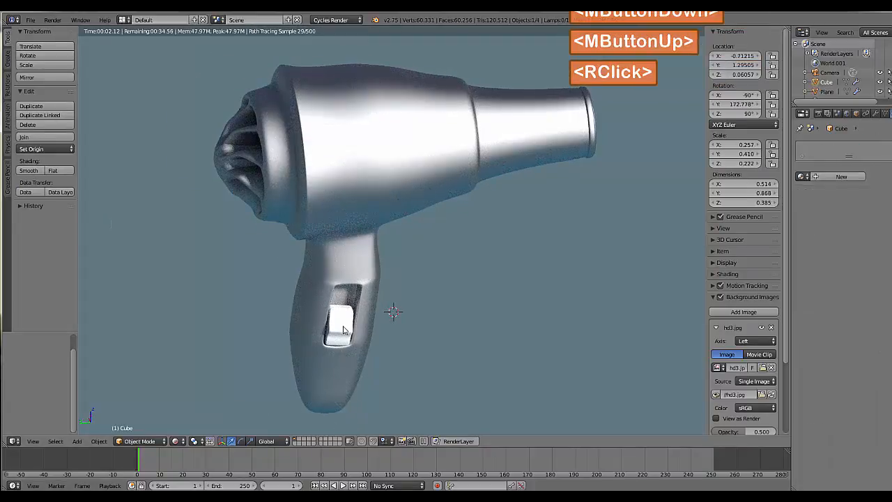
click(822, 179)
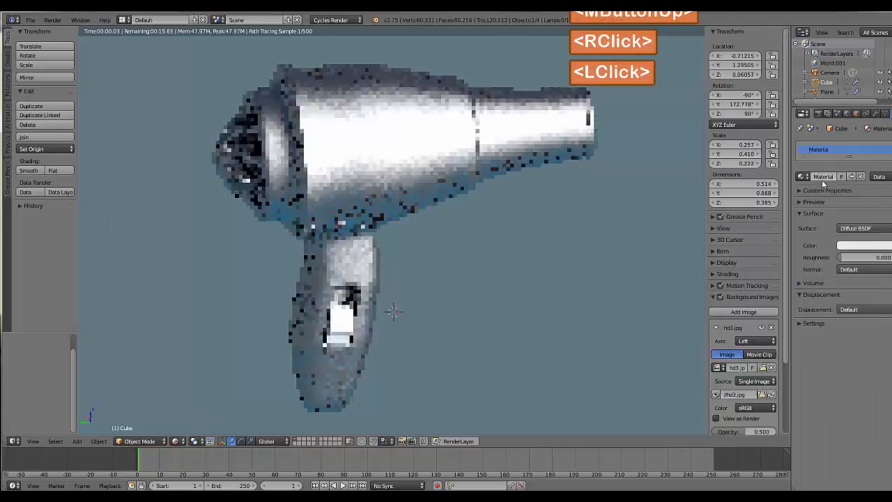
click(859, 245)
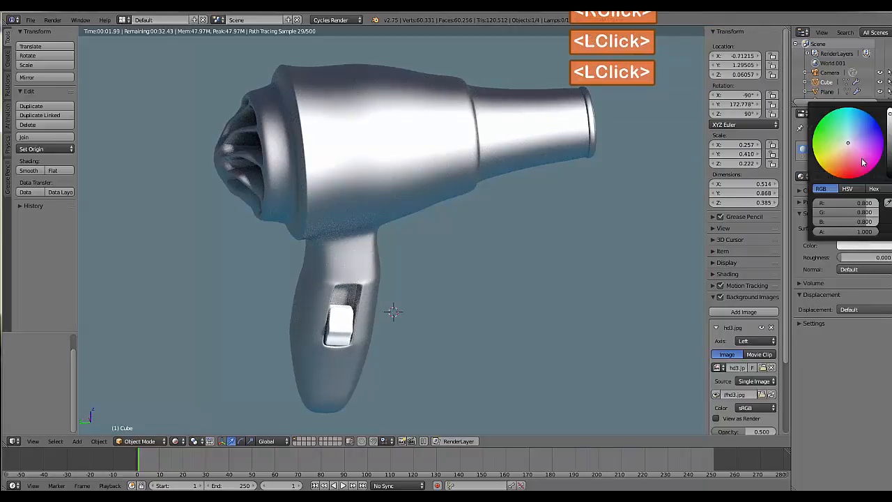
click(853, 172)
click(891, 169)
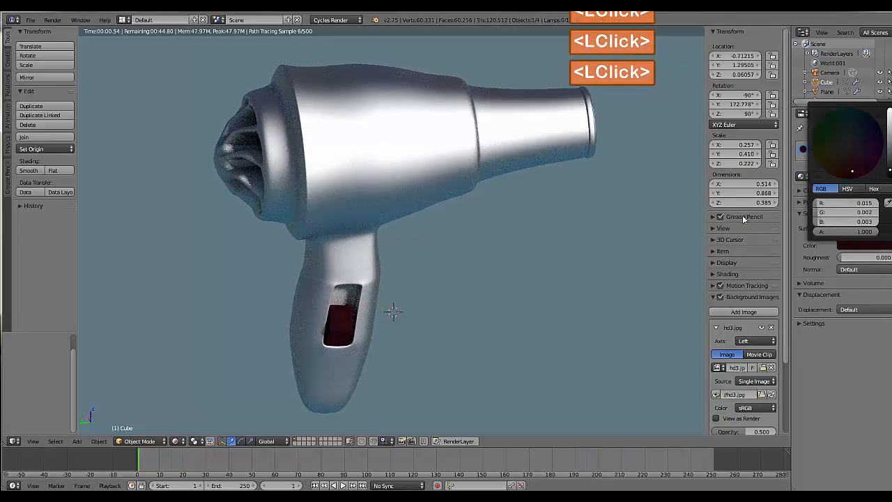
middle_drag(465, 252, 400, 271)
scroll(407, 256, down, 3)
scroll(533, 248, up, 3)
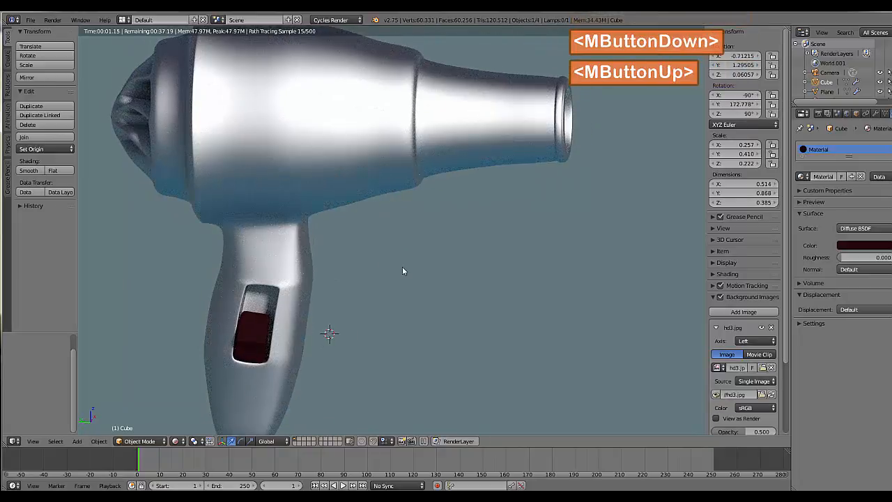